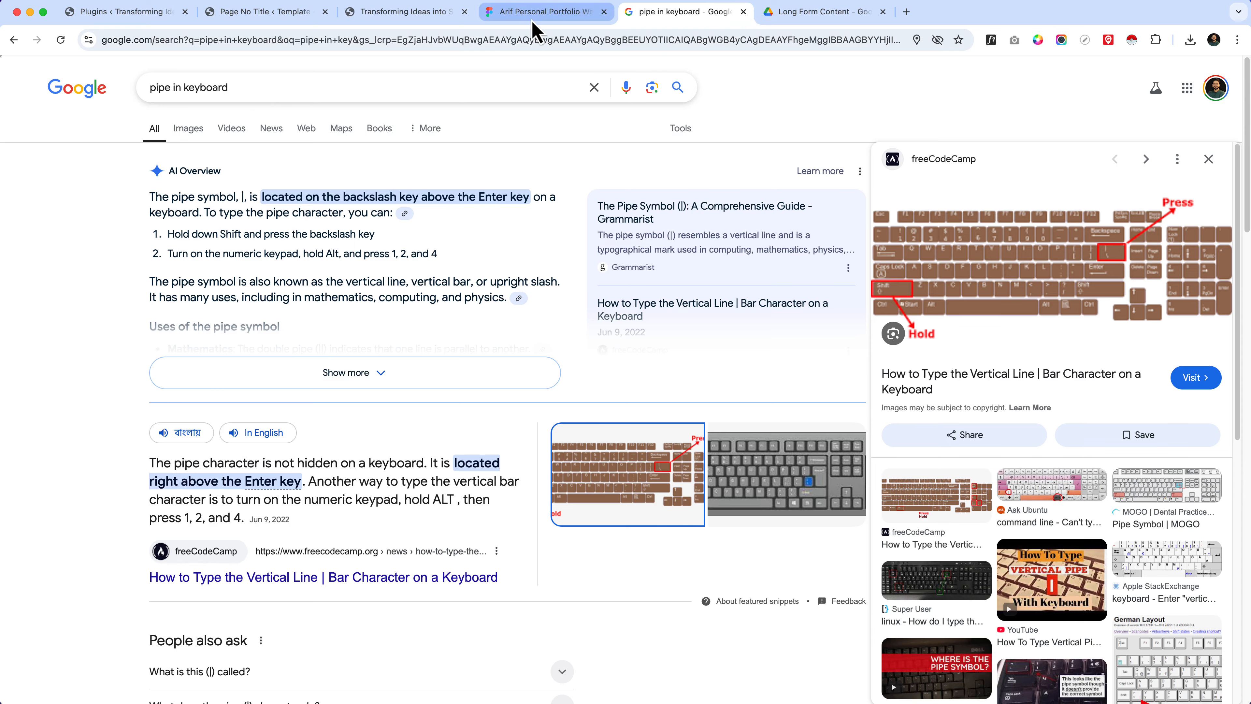
- Close the Long Form Content and keyboard search tabs, check the live site, and return to the home page in the site editor
{"action": "left_click", "coordinate": [540, 13]}
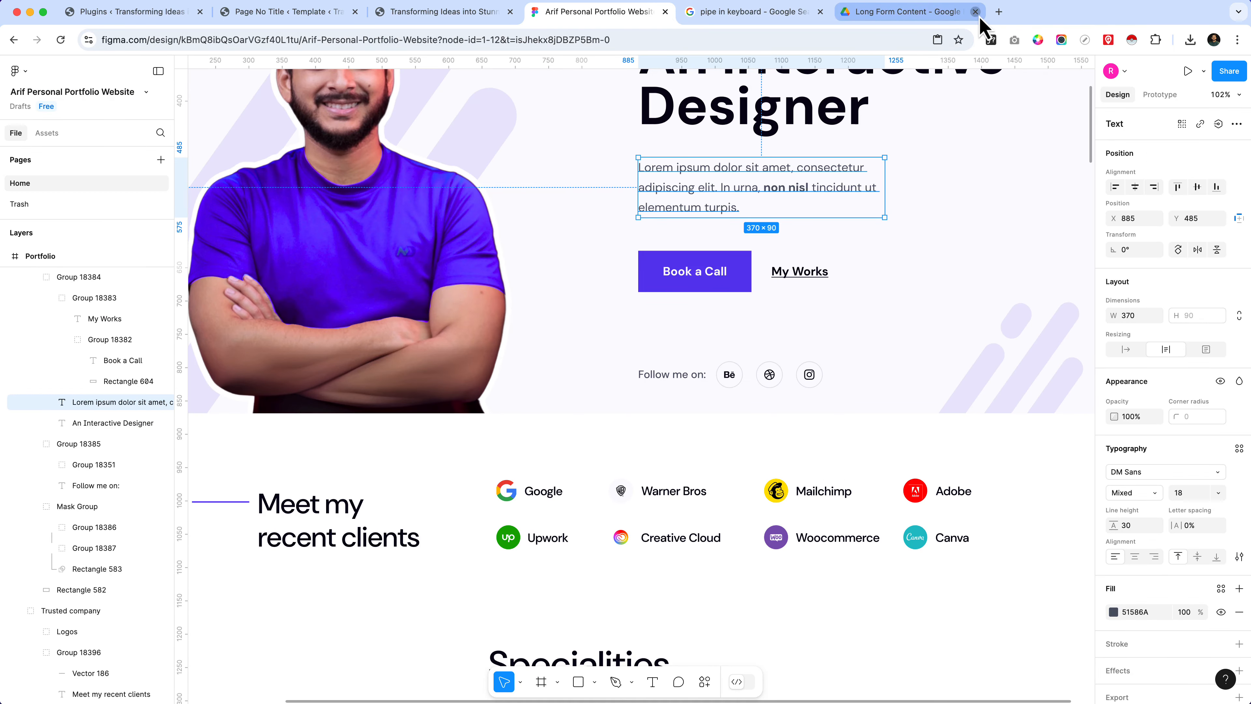
{"action": "left_click", "coordinate": [974, 12]}
{"action": "left_click", "coordinate": [820, 11]}
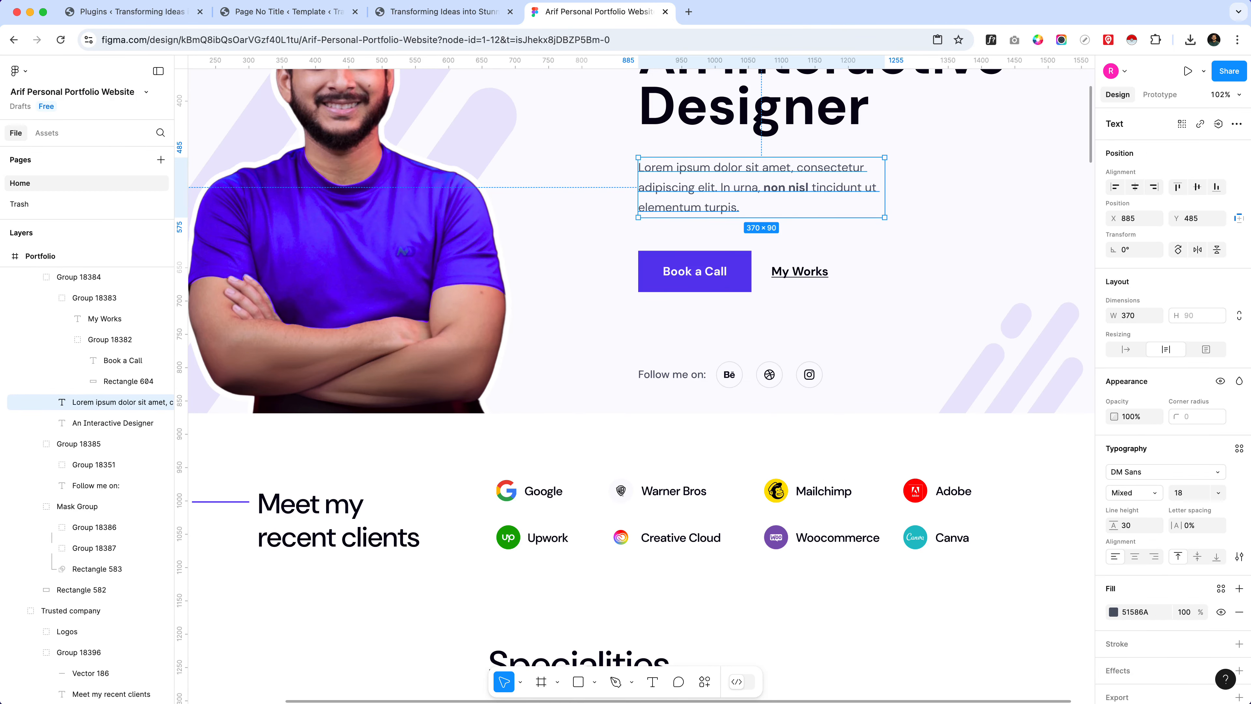
{"action": "left_click", "coordinate": [429, 15]}
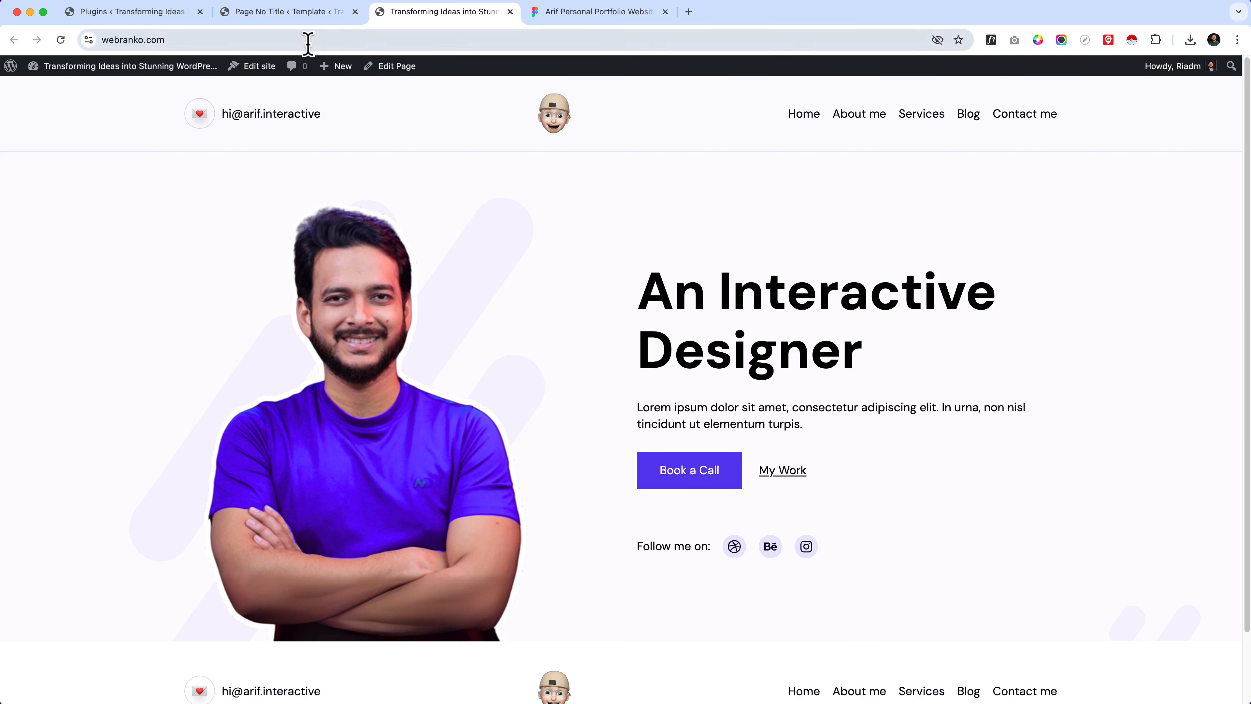
{"action": "left_click", "coordinate": [289, 12]}
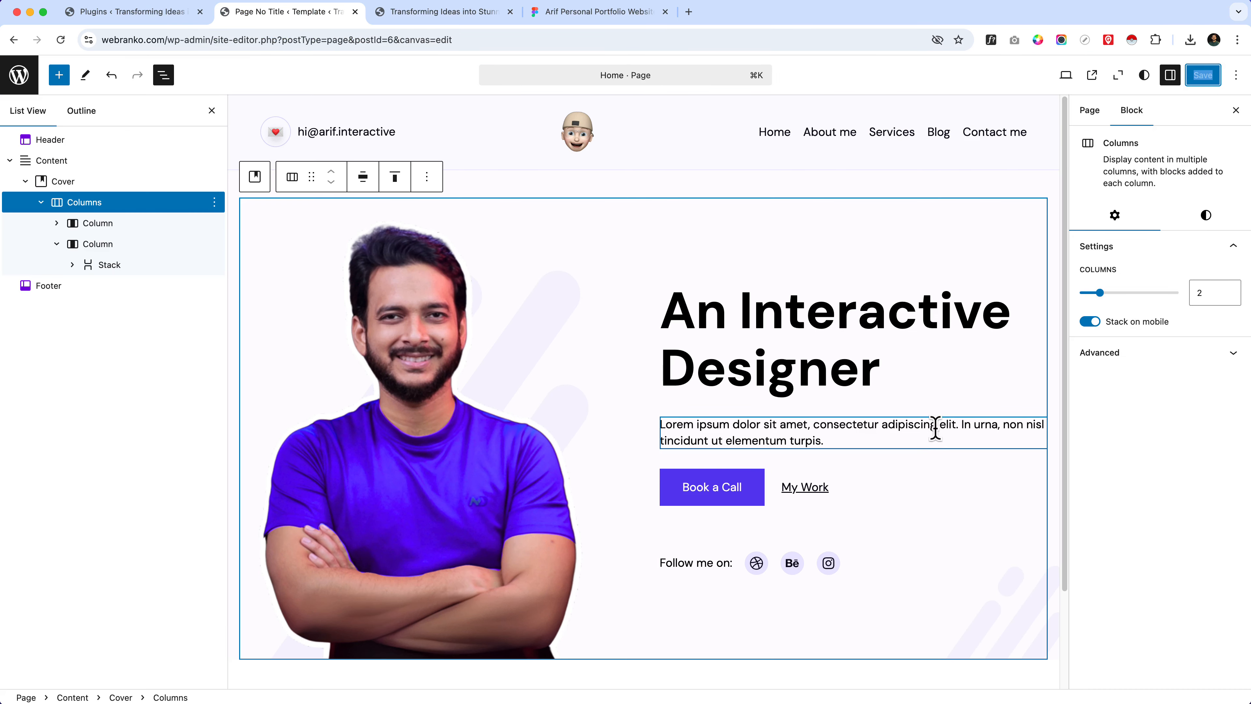
- Break the hero paragraph into three lines, with line breaks after "consectetur" and "tincidunt ut"
{"action": "left_click", "coordinate": [954, 425]}
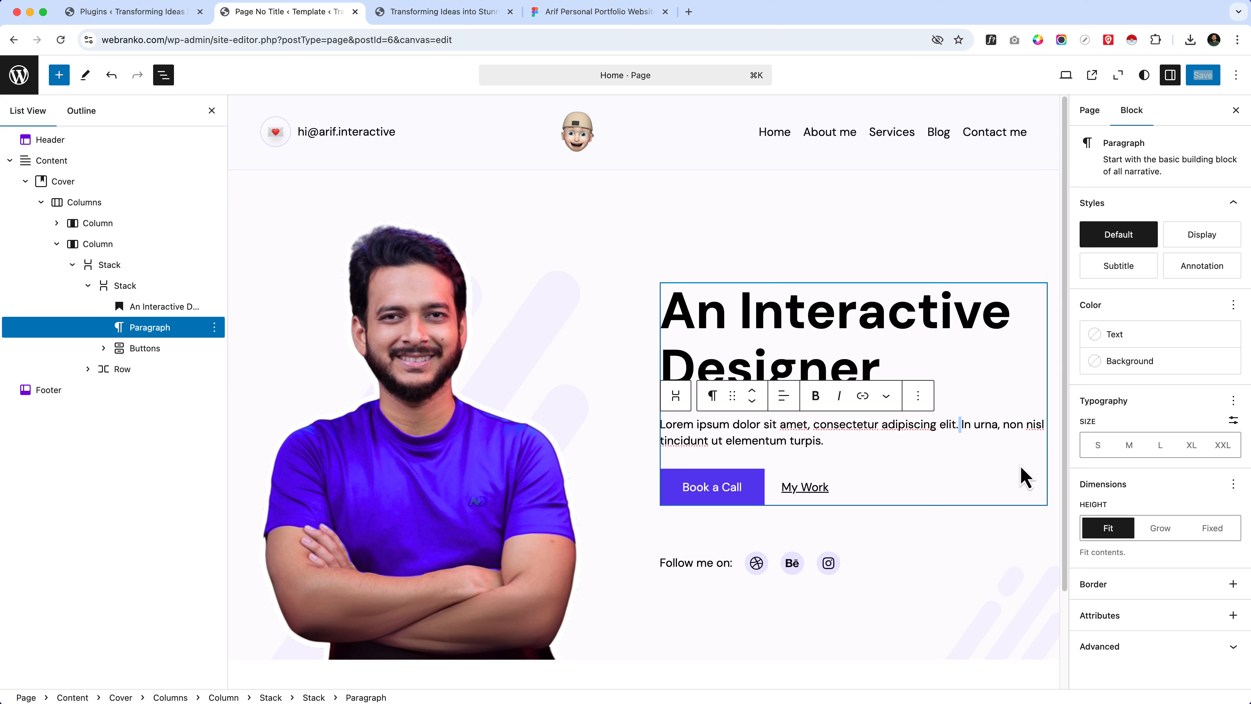
{"action": "key", "text": "shift+Return"}
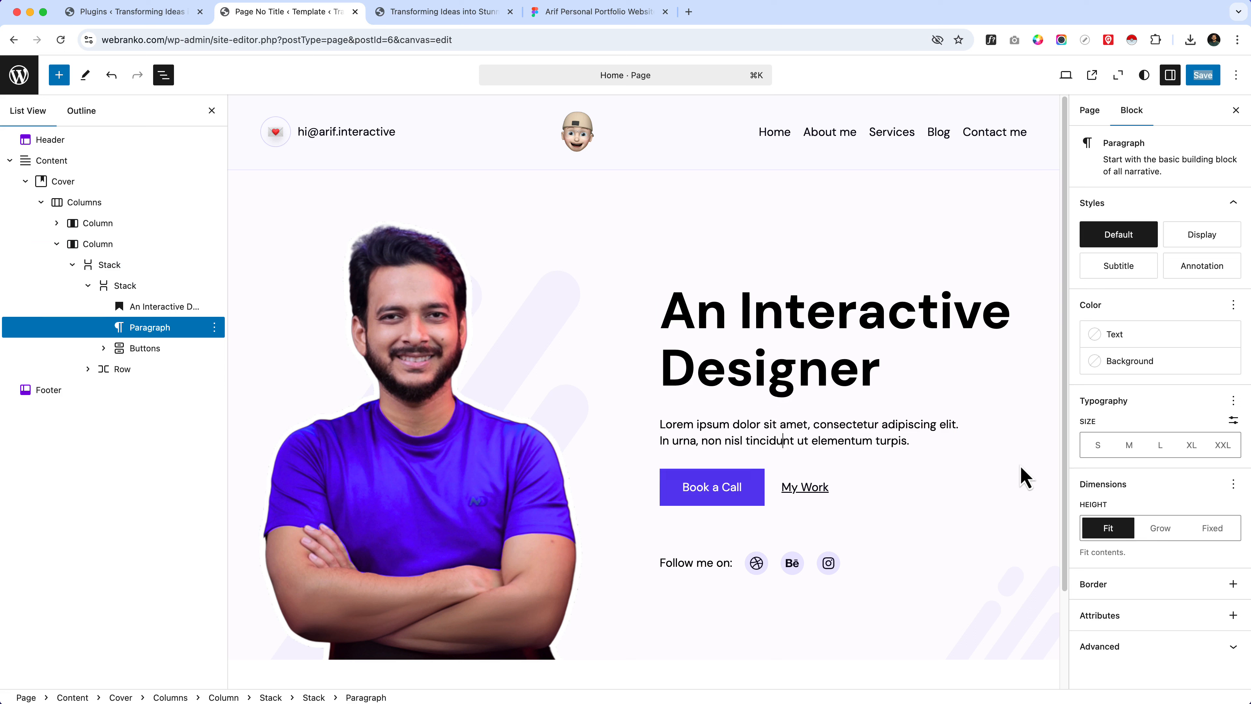
{"action": "key", "text": "shift+Return"}
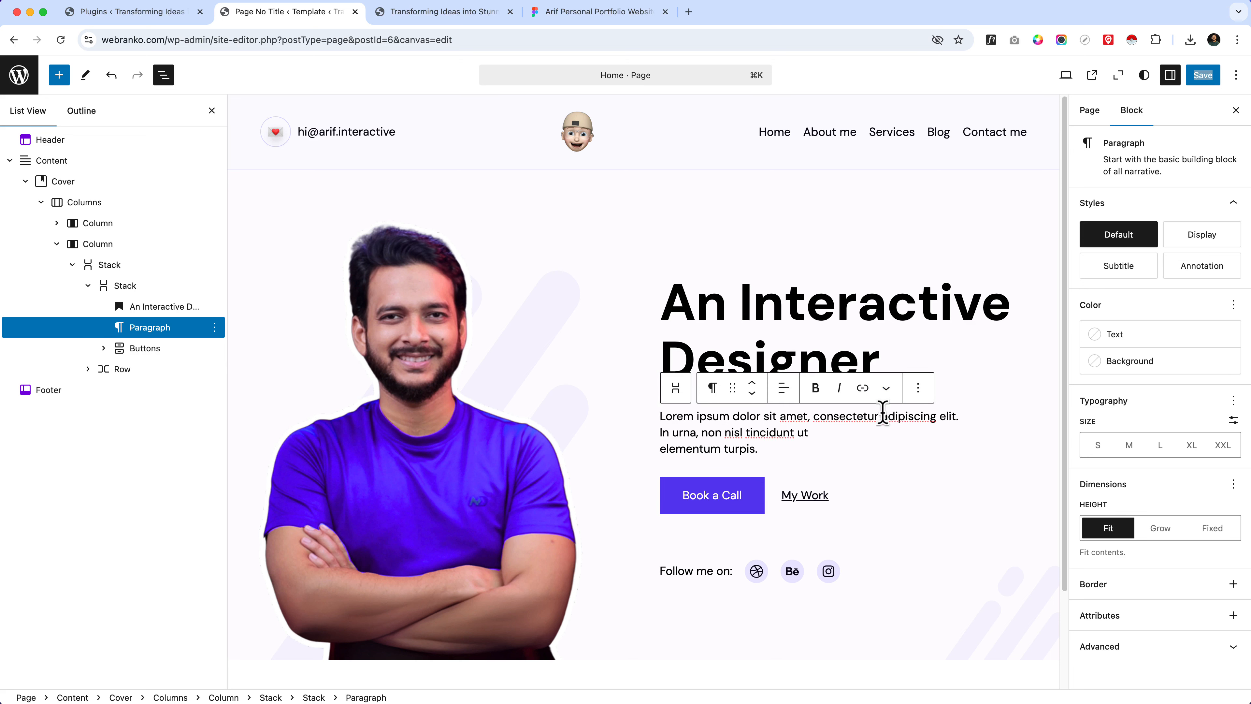
{"action": "key", "text": "shift+Return"}
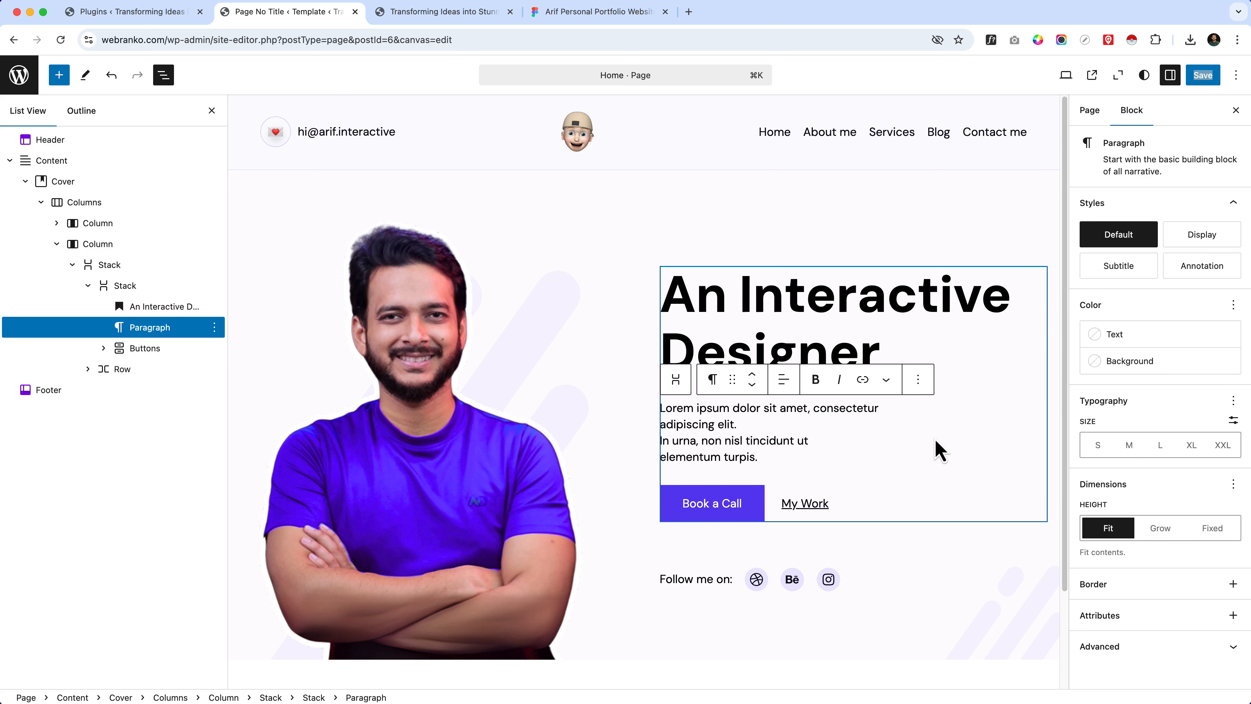
{"action": "key", "text": "super+z"}
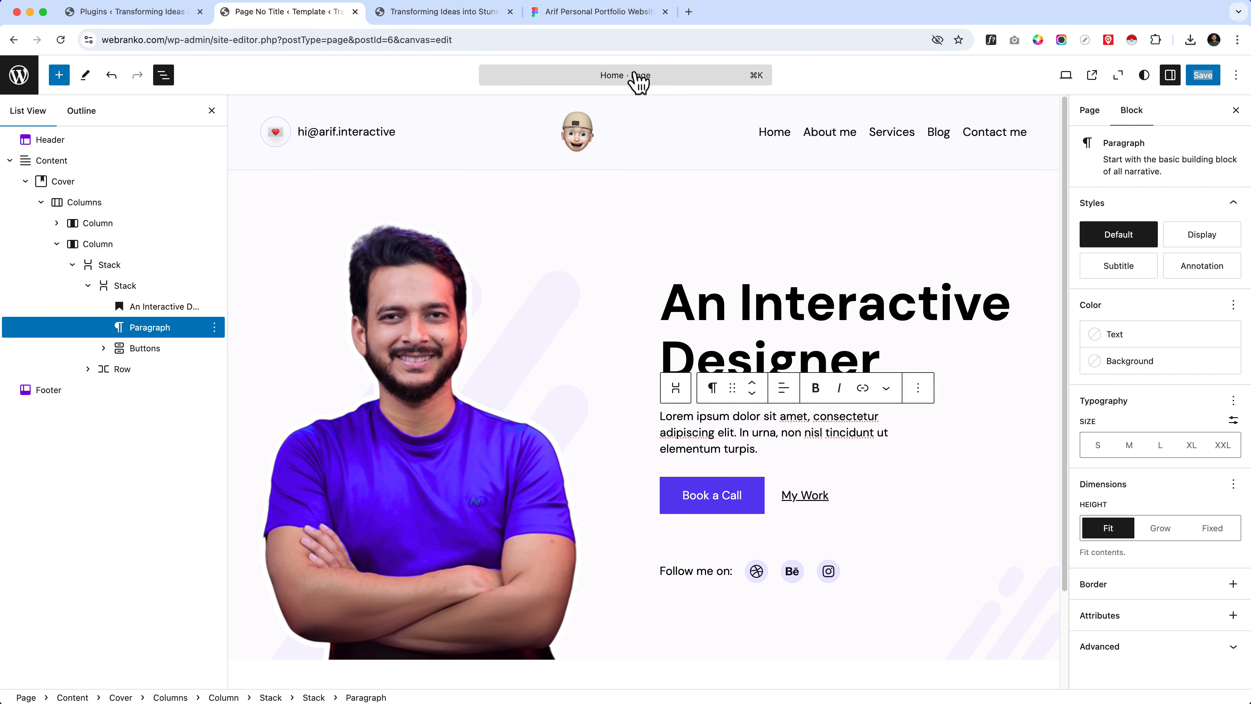
- Copy the hero paragraph's fill color from the Figma design and apply 51586A as the WordPress paragraph's text color
{"action": "left_click", "coordinate": [590, 14]}
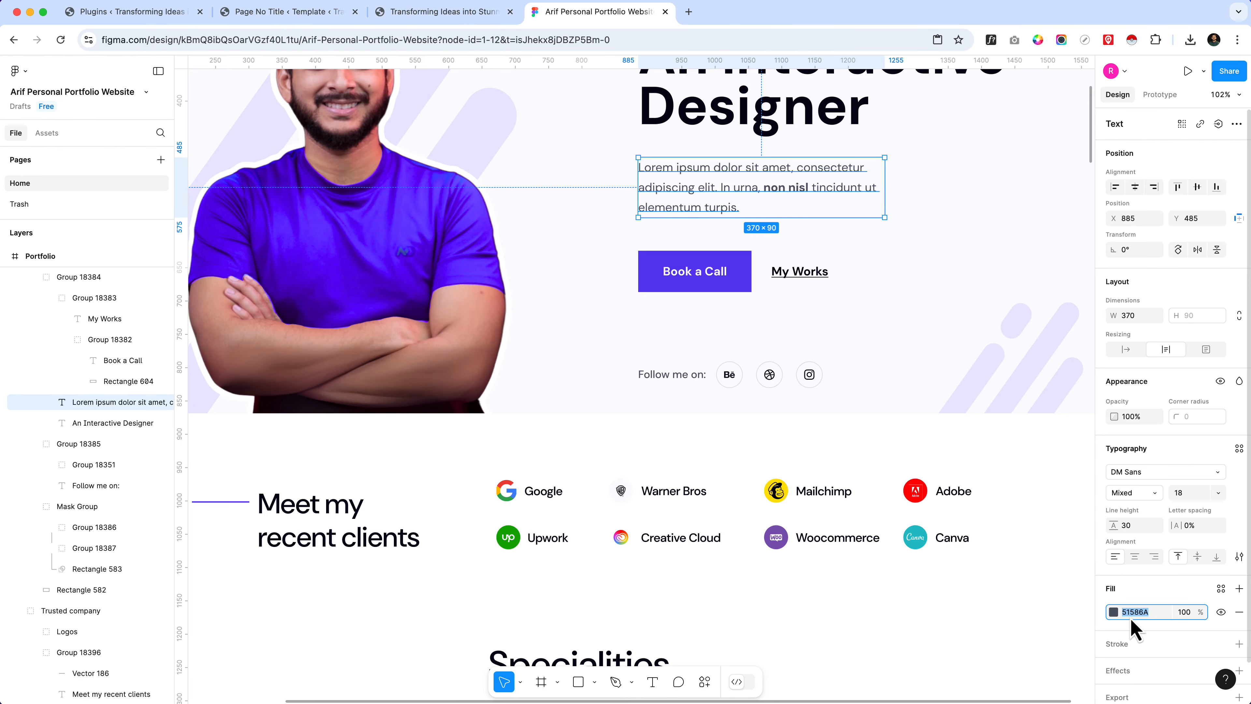
{"action": "left_click", "coordinate": [295, 12]}
{"action": "left_click", "coordinate": [814, 438]}
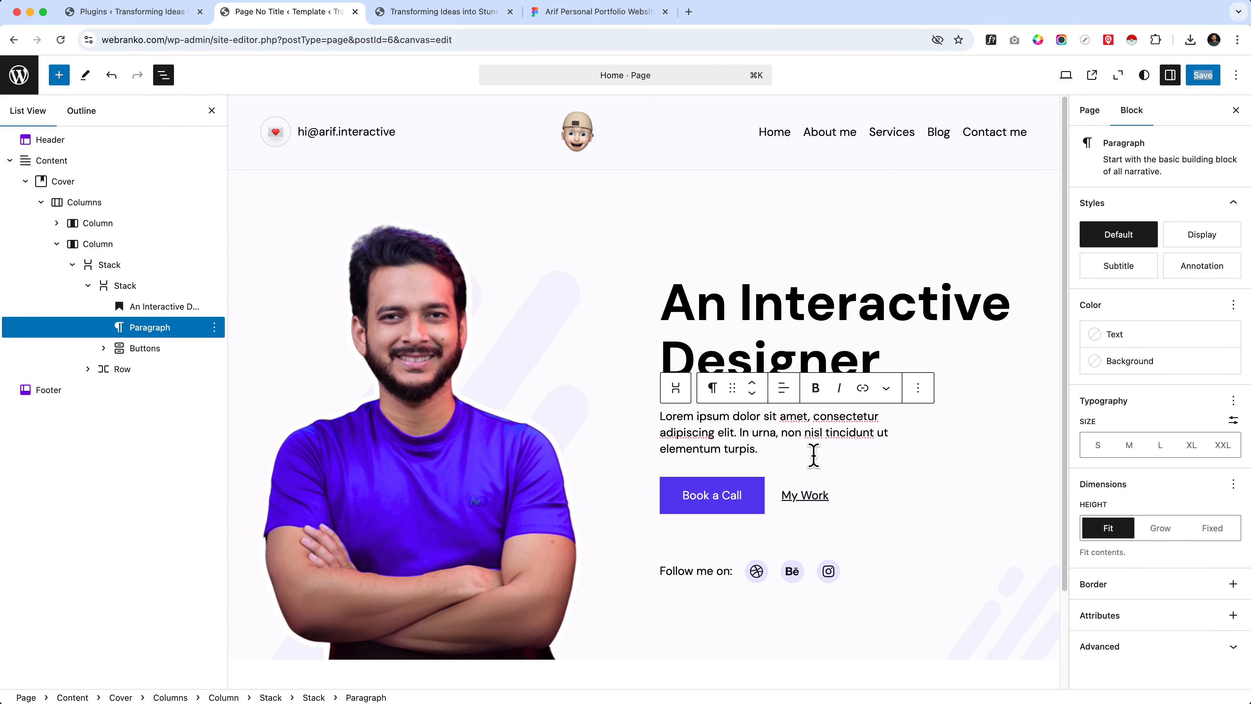
{"action": "left_click", "coordinate": [1183, 340]}
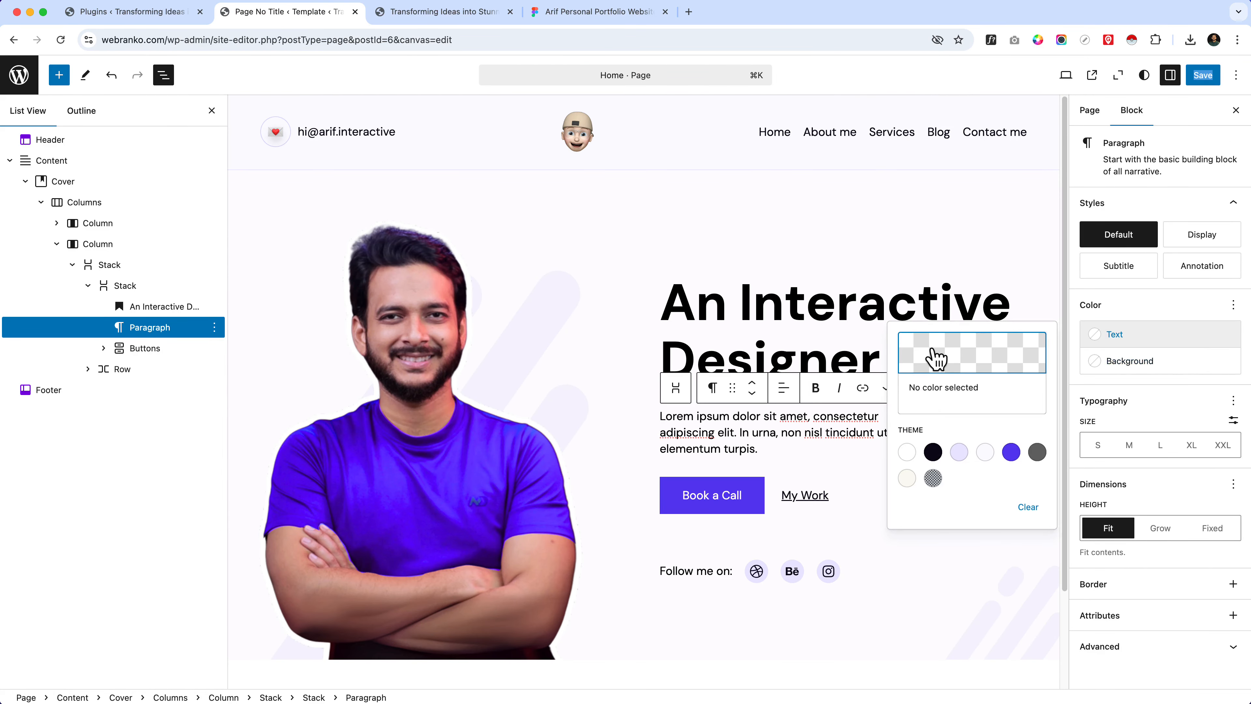
{"action": "left_click", "coordinate": [936, 359]}
{"action": "double_click", "coordinate": [769, 564]}
{"action": "type", "text": "51586A"}
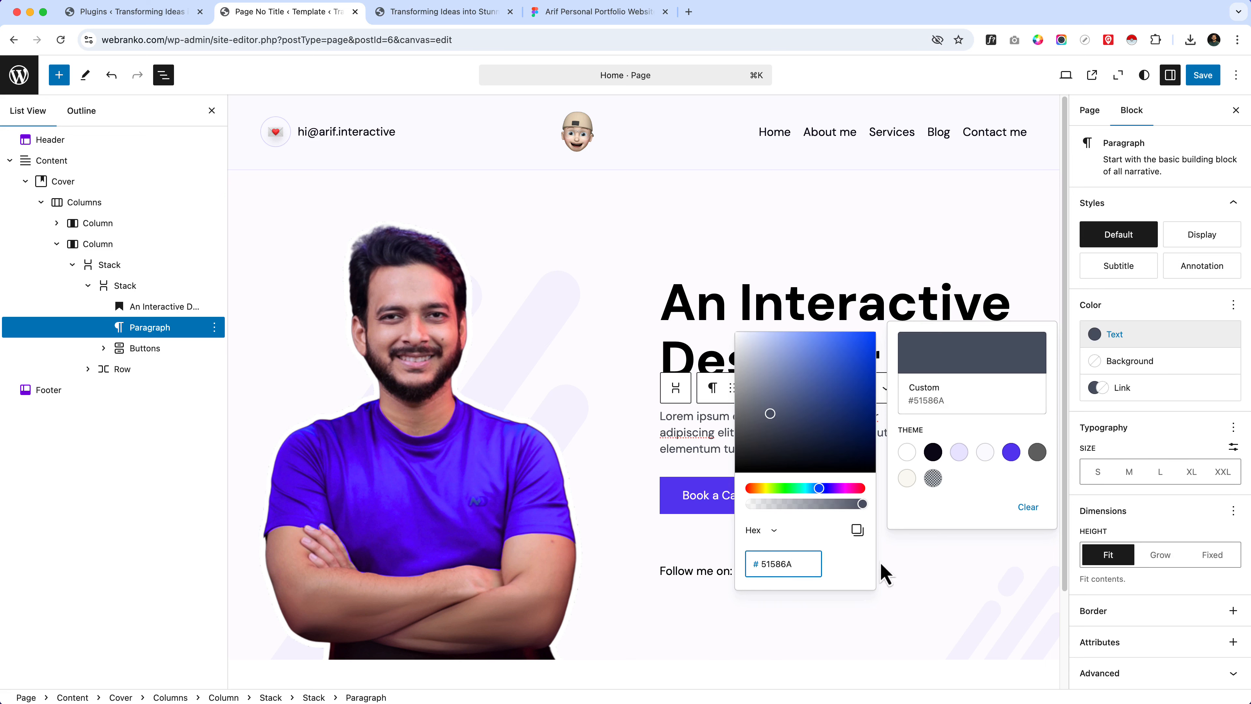
{"action": "left_click", "coordinate": [981, 519]}
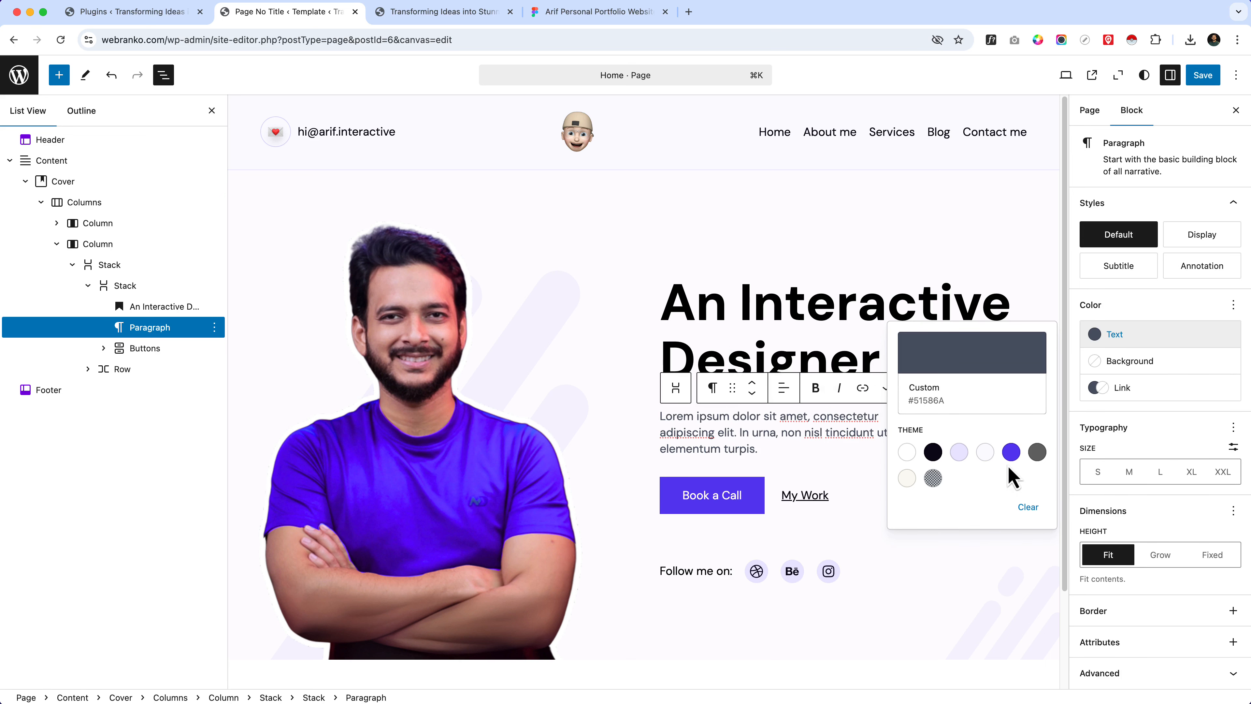
- Set the hero paragraph's text color to the theme's dark gray swatch, save the page, and switch to the live site
{"action": "left_click", "coordinate": [1037, 453]}
{"action": "left_click", "coordinate": [721, 434]}
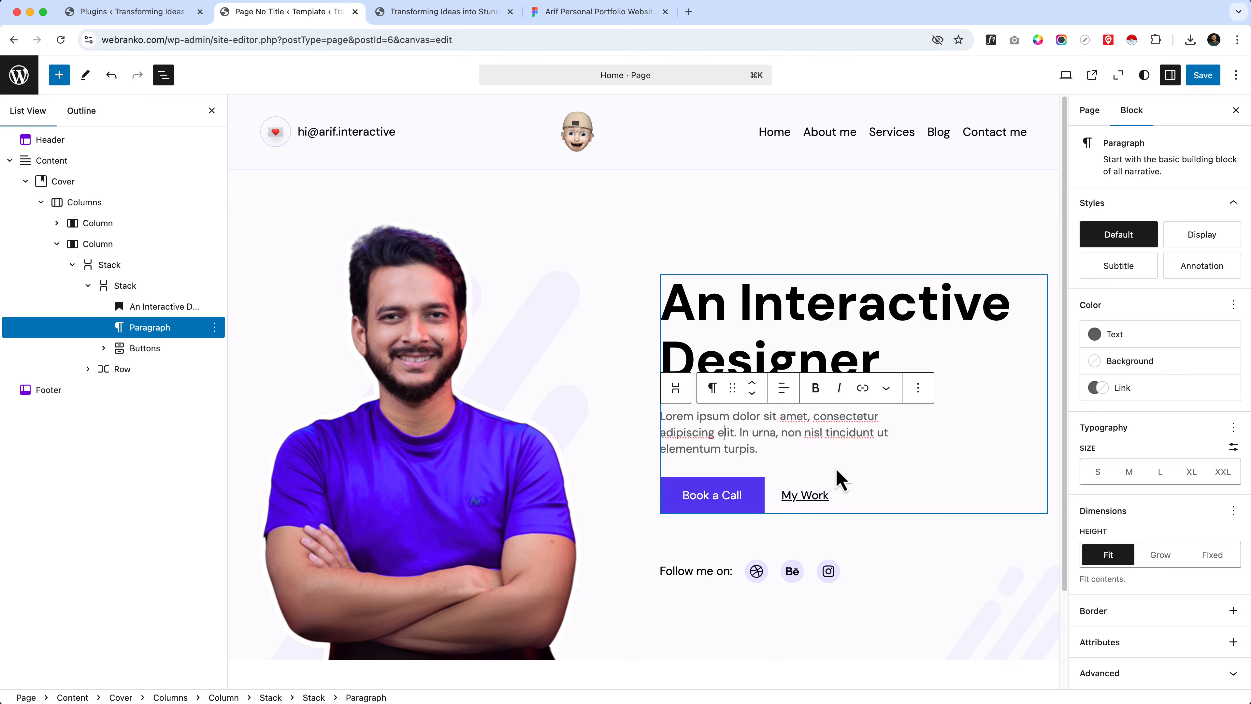
{"action": "scroll", "coordinate": [818, 497], "scroll_direction": "down", "scroll_amount": 3}
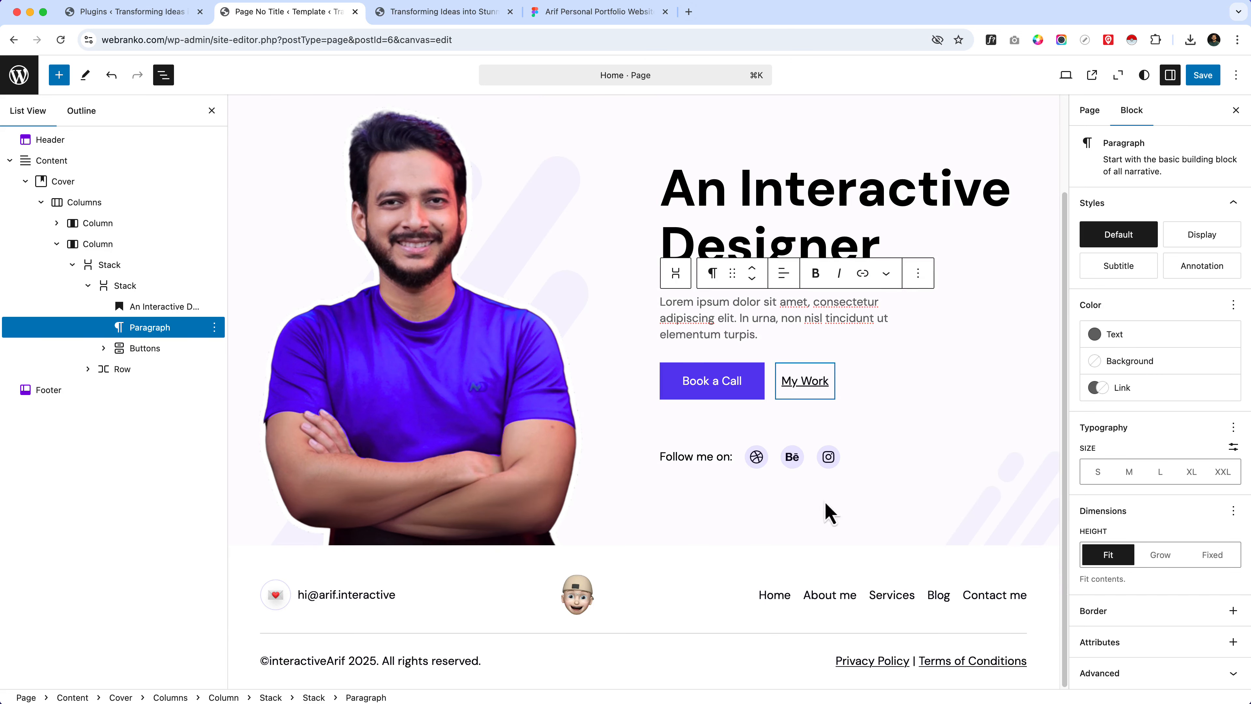
{"action": "left_click", "coordinate": [1203, 75]}
{"action": "left_click", "coordinate": [443, 13]}
{"action": "left_click", "coordinate": [442, 35]}
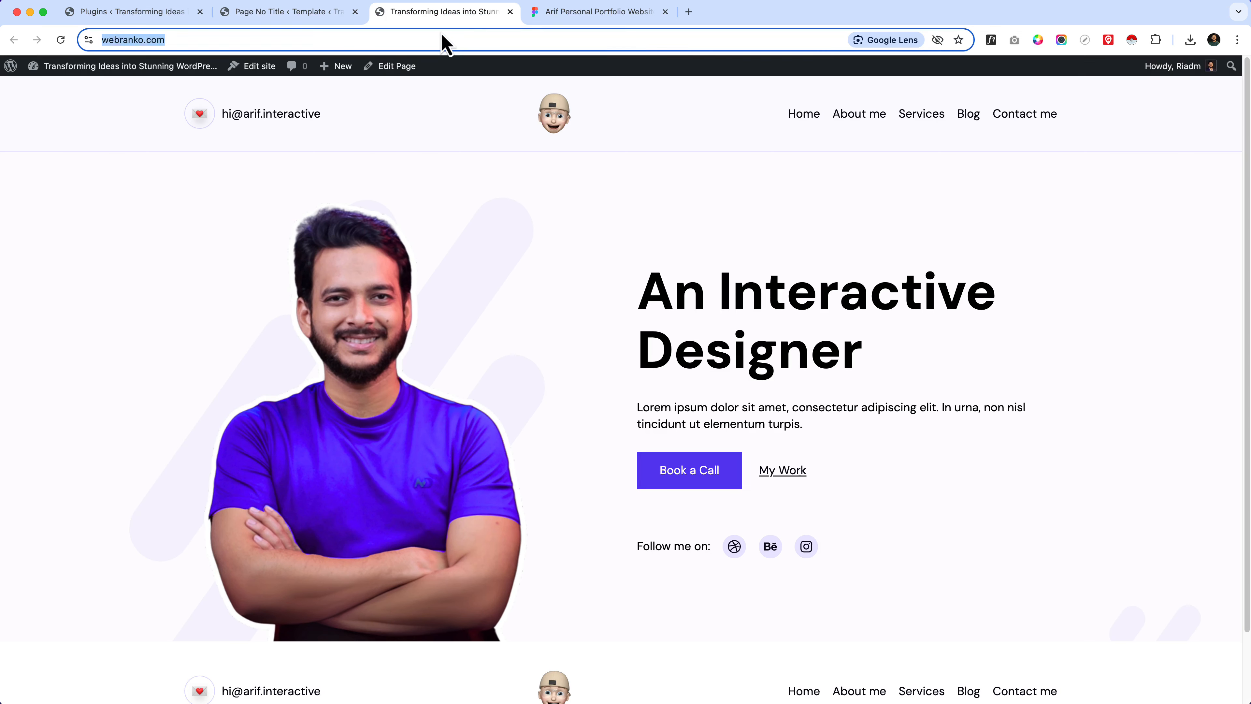
- Switch to the Figma design and examine the layout of the "Meet my recent clients" logo section
{"action": "left_click", "coordinate": [577, 16]}
{"action": "scroll", "coordinate": [433, 548], "scroll_direction": "down", "scroll_amount": 2}
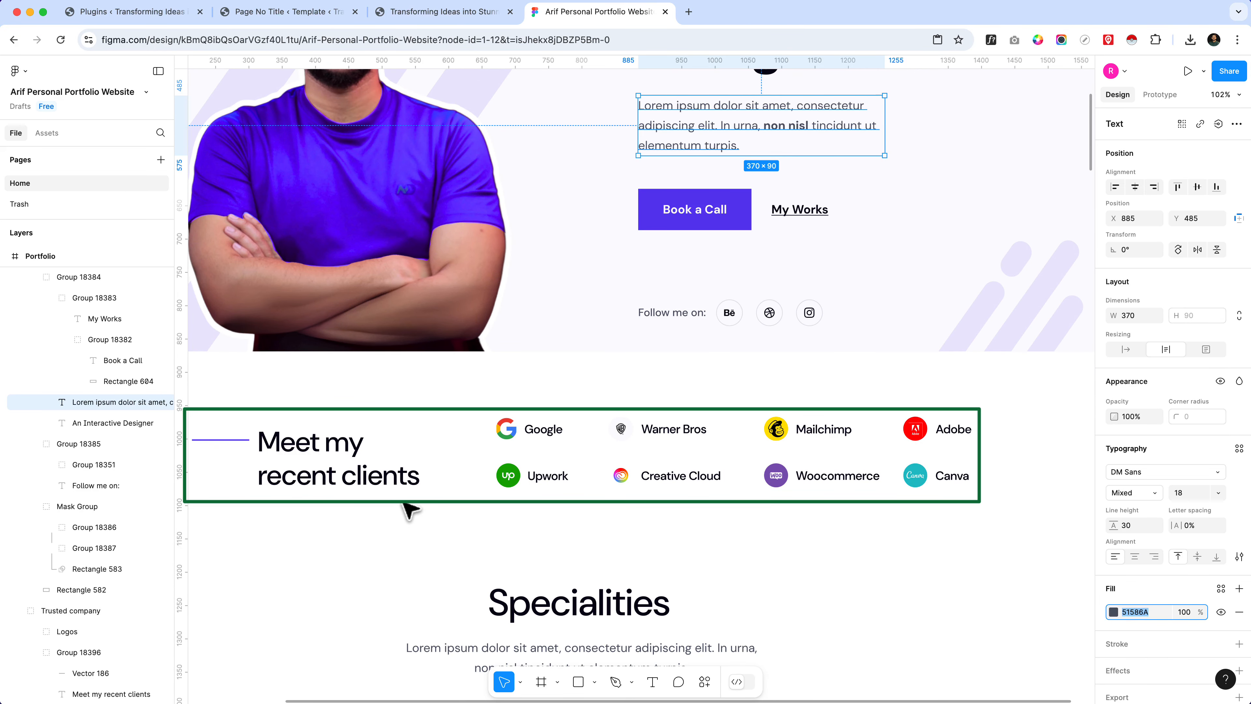
{"action": "scroll", "coordinate": [595, 526], "scroll_direction": "down", "scroll_amount": 5}
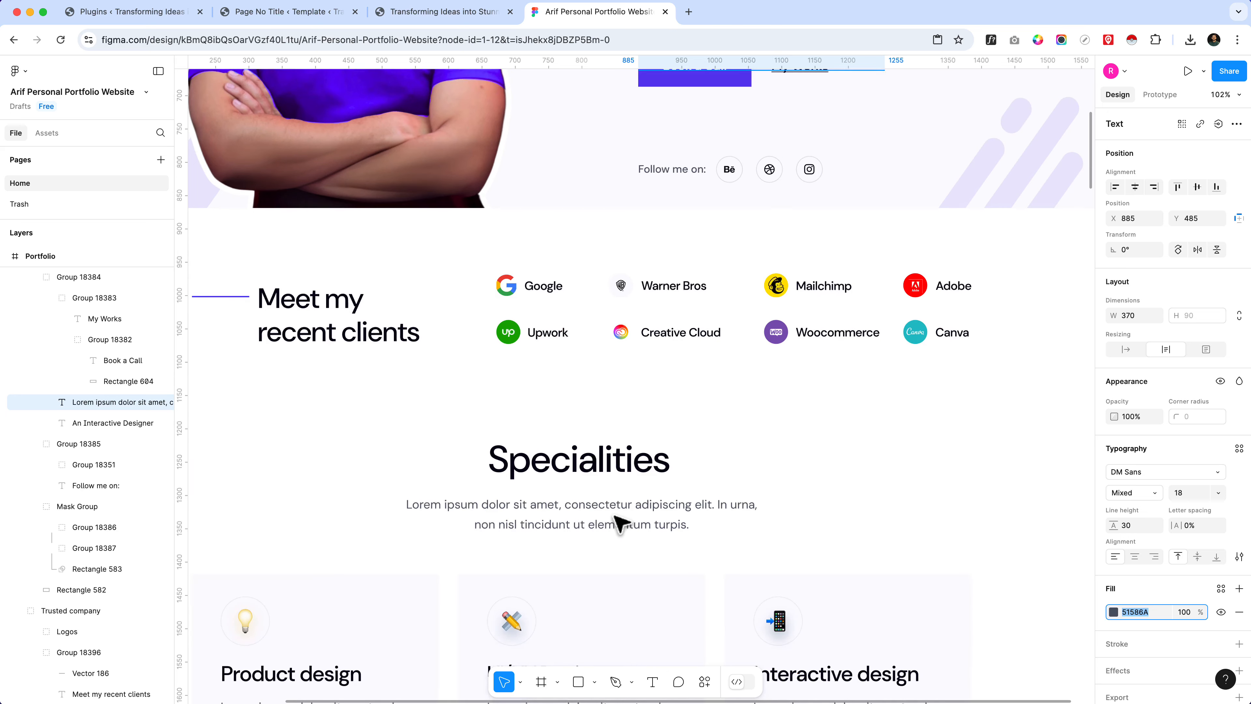
{"action": "scroll", "coordinate": [581, 478], "scroll_direction": "down", "scroll_amount": 3}
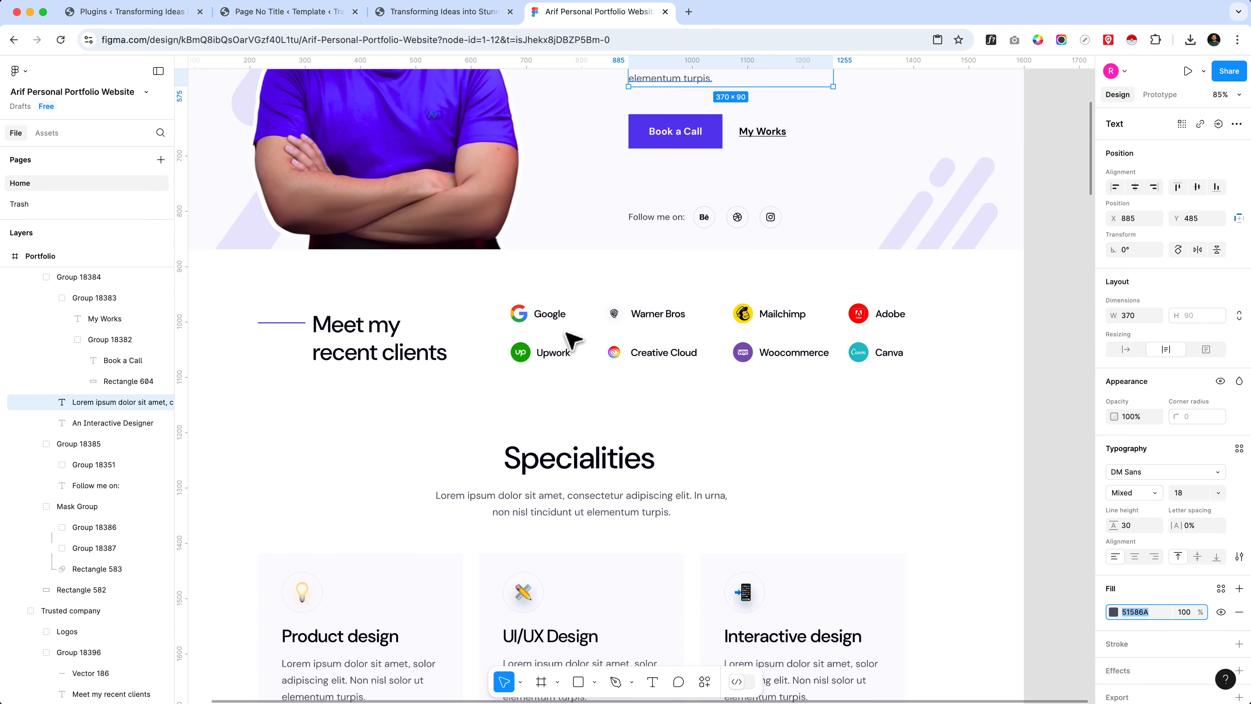
{"action": "scroll", "coordinate": [635, 333], "scroll_direction": "up", "scroll_amount": 5}
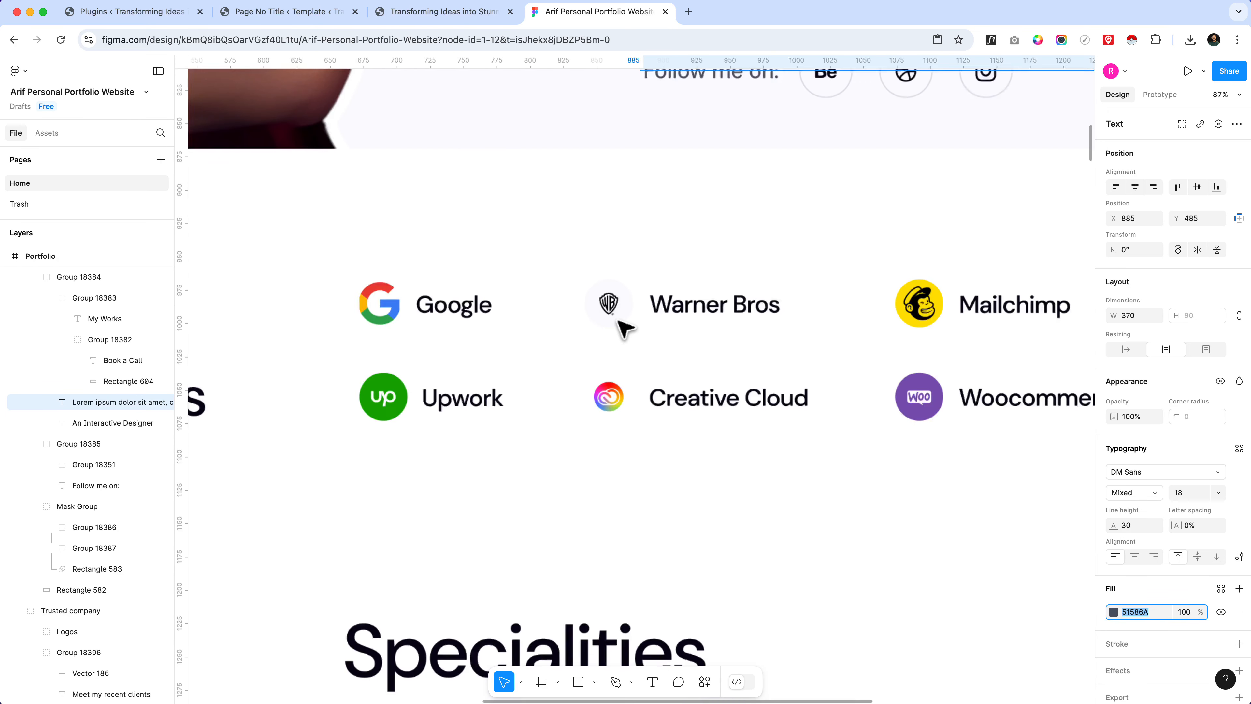
- Select the Google logo group, including its icon and wordmark, and export it as SVG
{"action": "double_click", "coordinate": [402, 308]}
{"action": "double_click", "coordinate": [402, 309]}
{"action": "double_click", "coordinate": [402, 309]}
{"action": "left_click", "coordinate": [468, 311]}
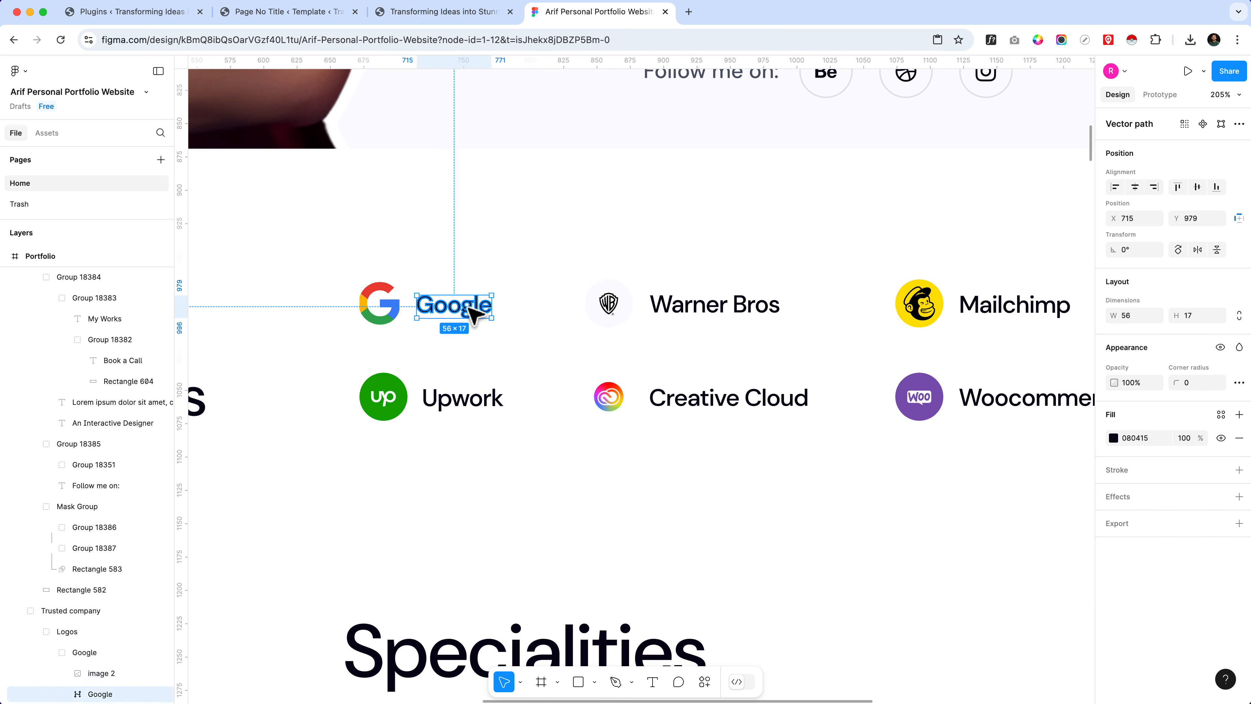
{"action": "left_click", "coordinate": [397, 308], "text": "shift"}
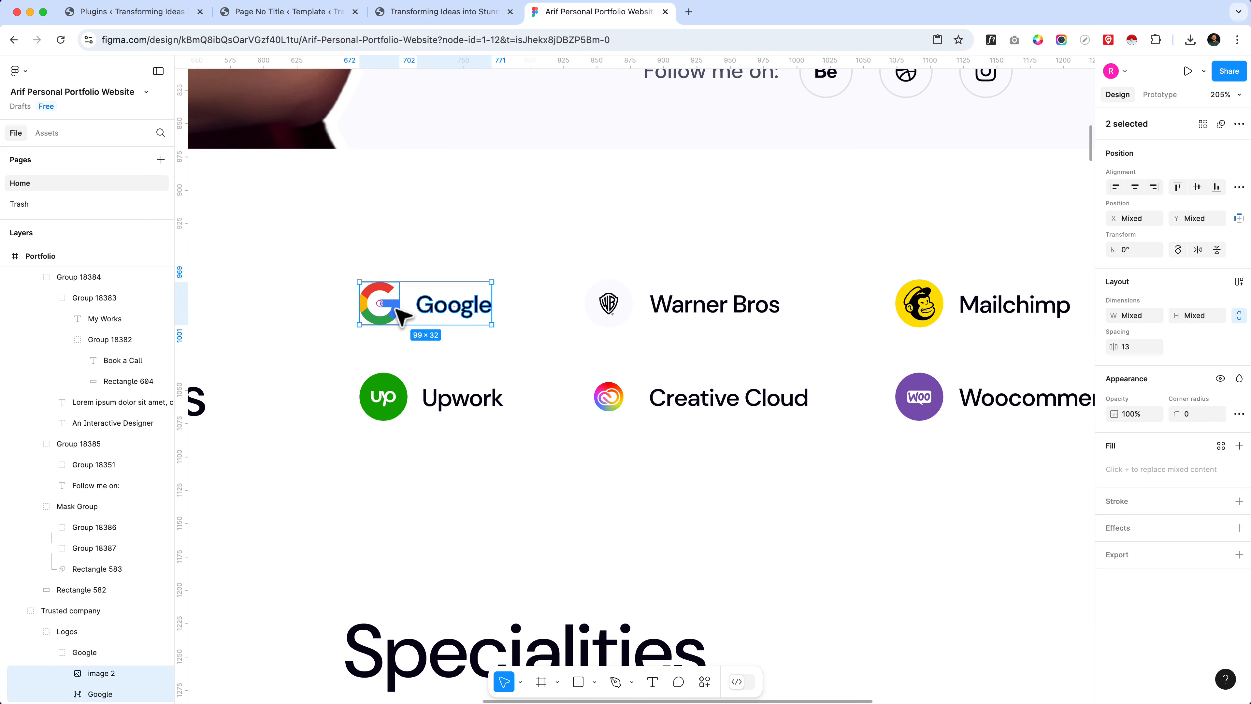
{"action": "left_click", "coordinate": [86, 652]}
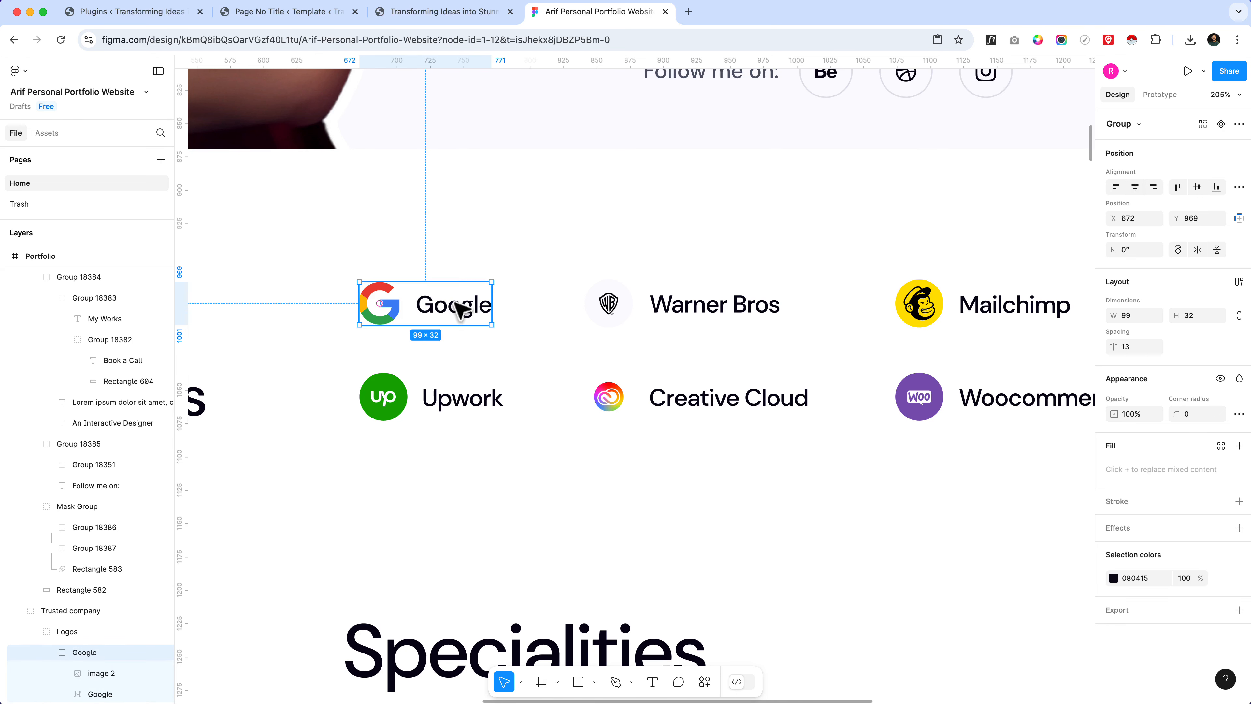
{"action": "left_click", "coordinate": [1240, 610]}
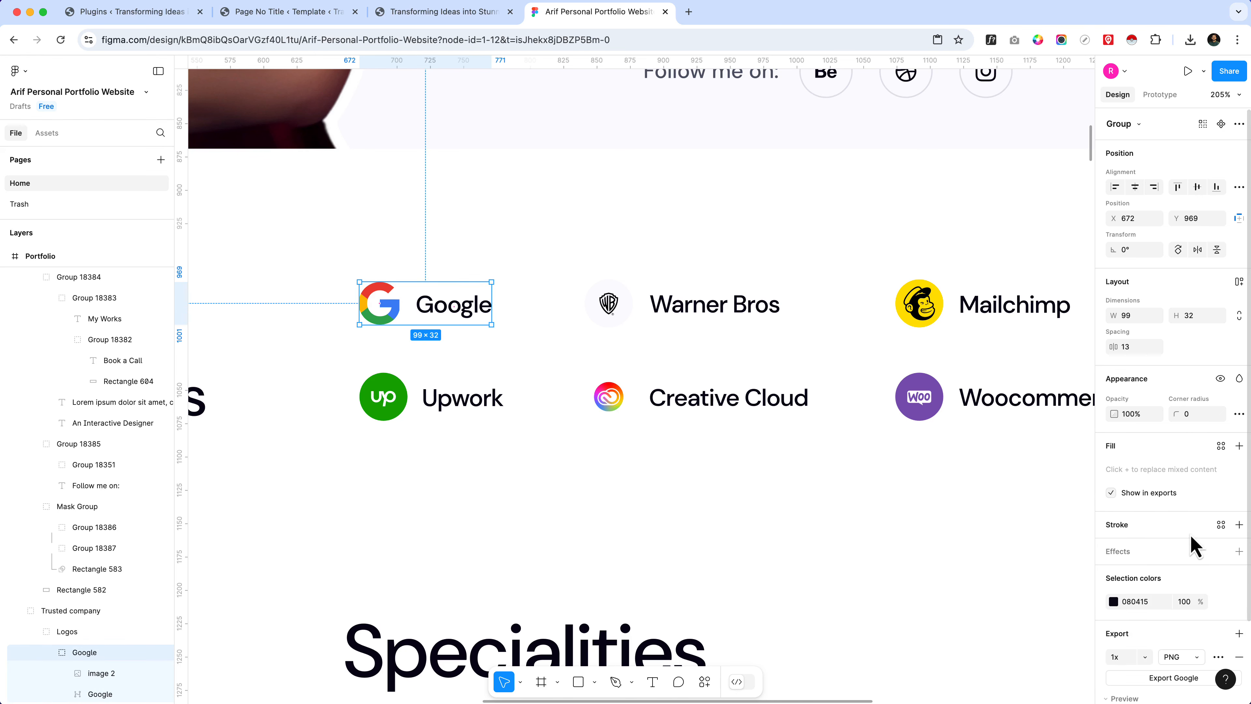
{"action": "scroll", "coordinate": [1195, 544], "scroll_direction": "down", "scroll_amount": 3}
{"action": "left_click", "coordinate": [1192, 572]}
{"action": "left_click", "coordinate": [1185, 599]}
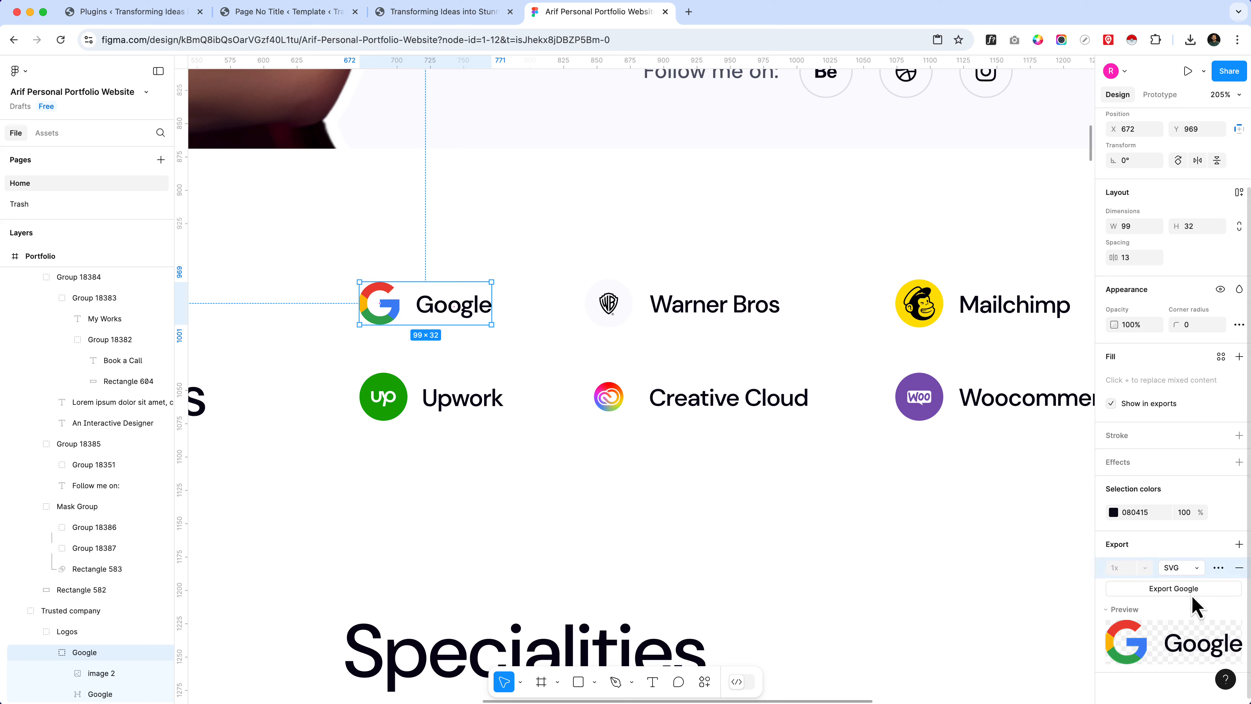
{"action": "left_click", "coordinate": [1163, 590]}
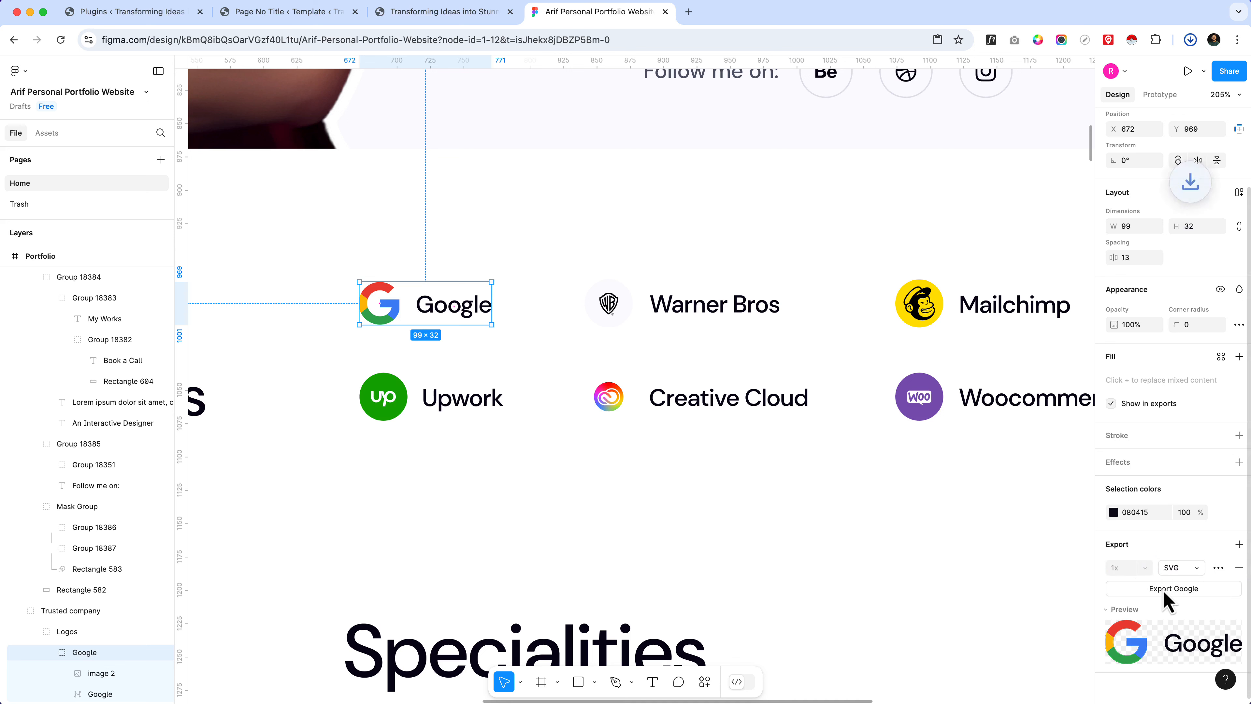
- Export the warner bros logo group from the clients section as SVG
{"action": "left_click", "coordinate": [601, 300]}
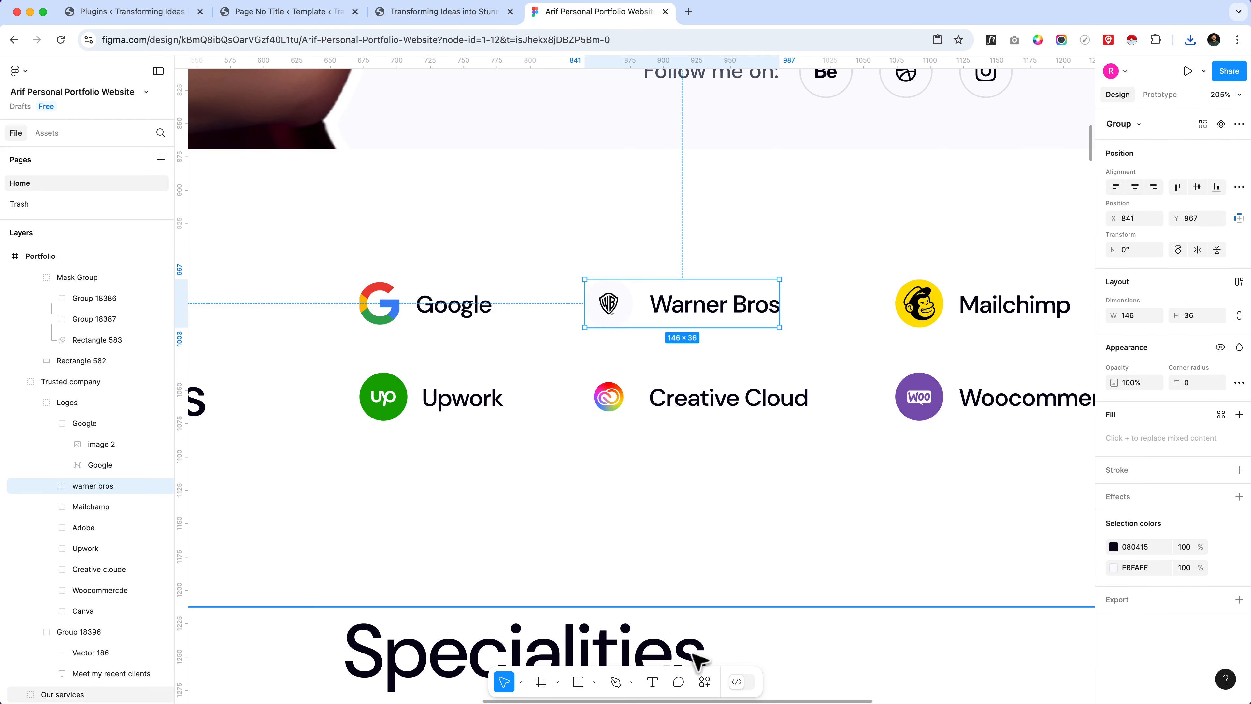
{"action": "left_click", "coordinate": [1239, 600]}
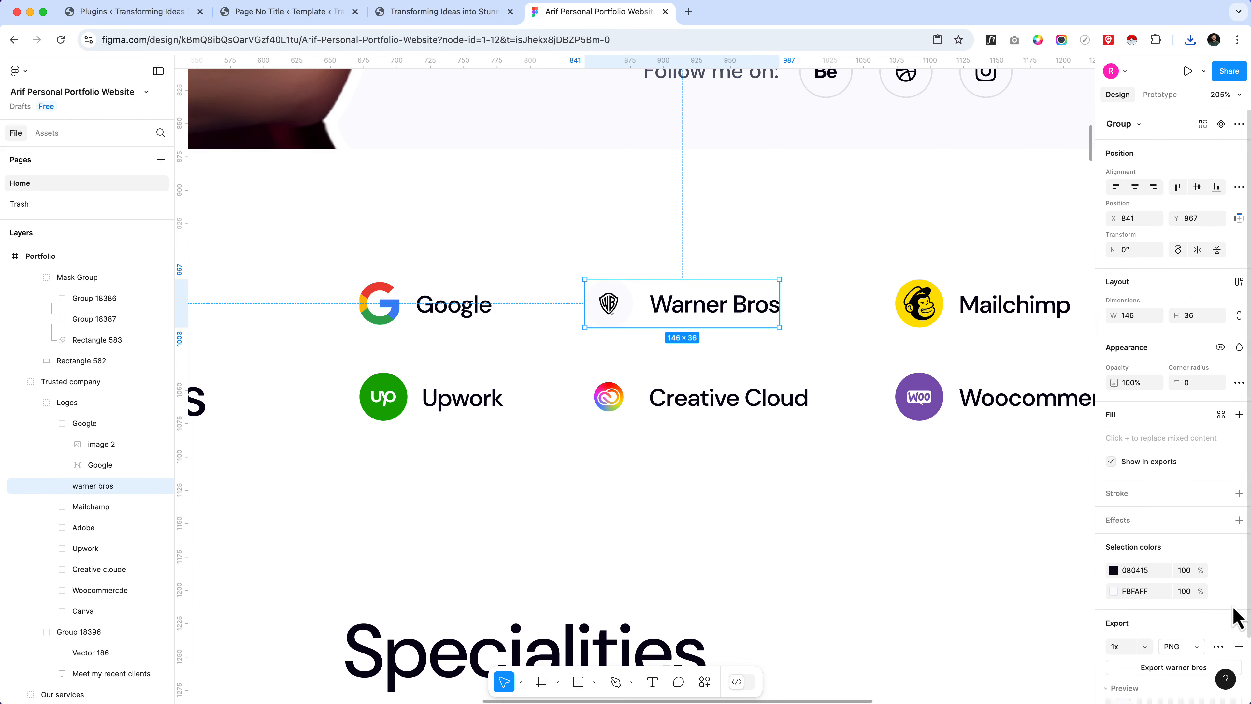
{"action": "scroll", "coordinate": [1214, 641], "scroll_direction": "down", "scroll_amount": 3}
{"action": "left_click", "coordinate": [1187, 578]}
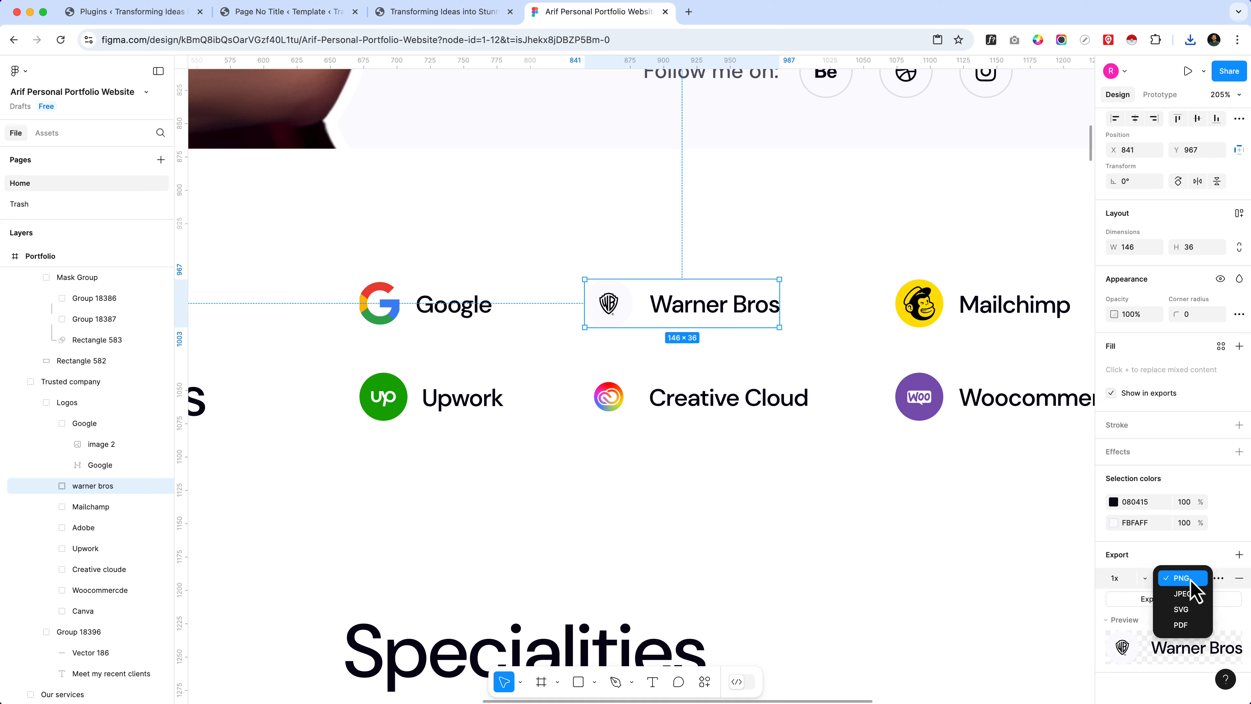
{"action": "left_click", "coordinate": [1192, 610]}
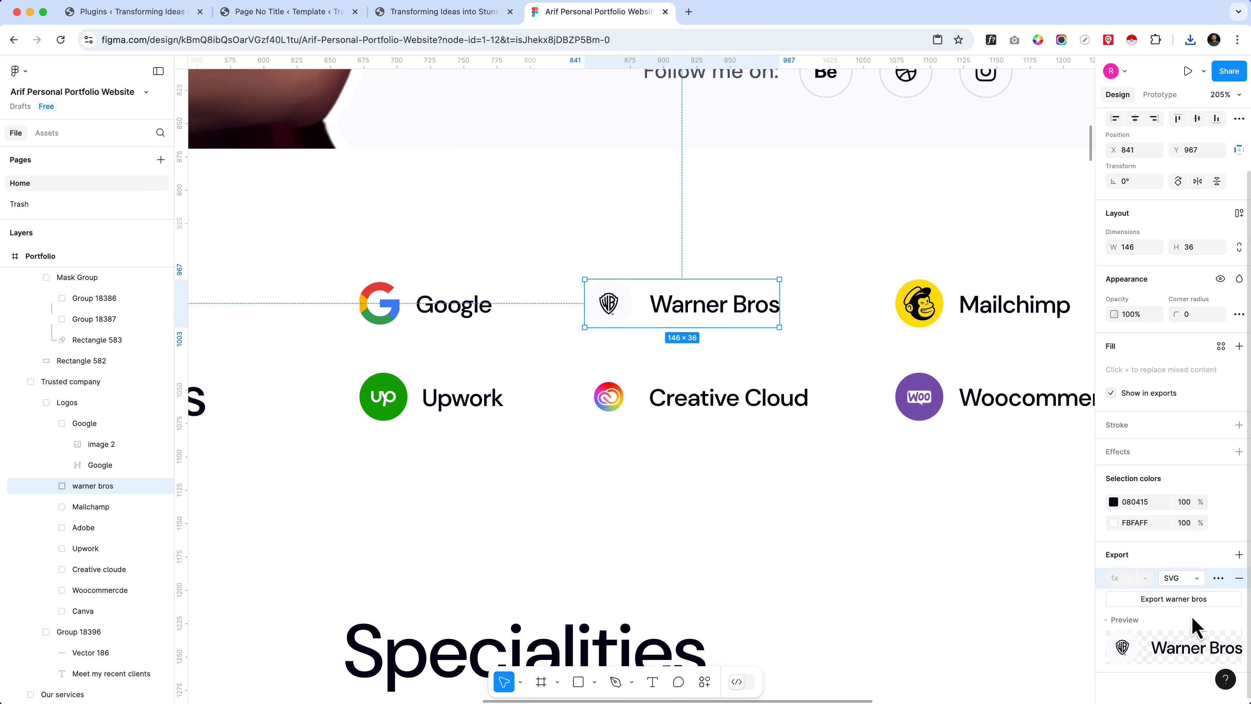
{"action": "left_click", "coordinate": [1164, 604]}
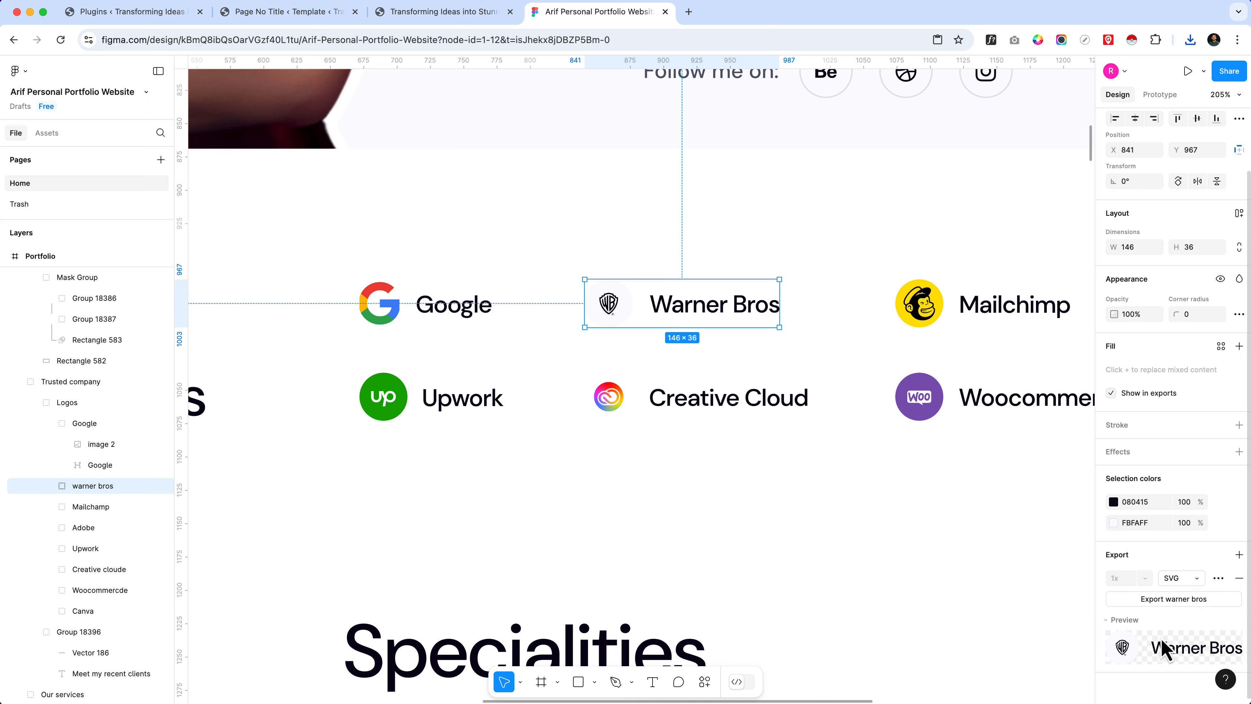
- Open the downloaded warner bros.svg to check the exported logo, and return to the client logos in the design
{"action": "left_click", "coordinate": [1190, 39]}
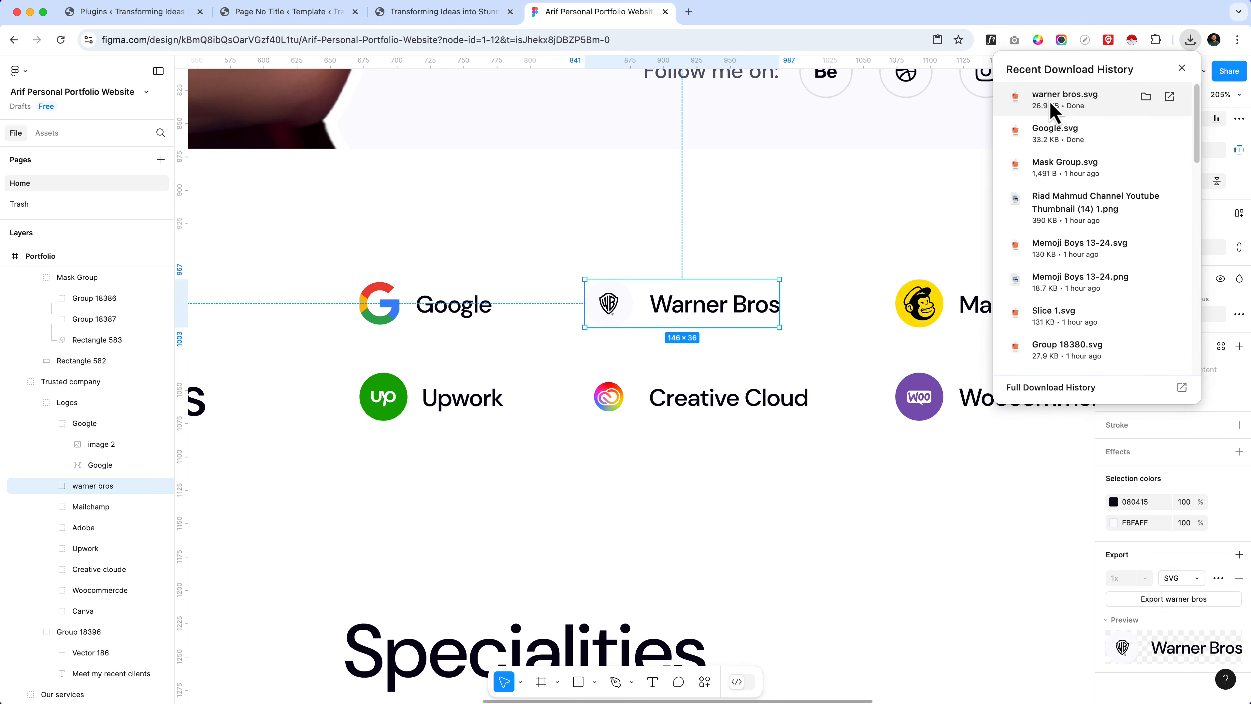
{"action": "left_click", "coordinate": [1053, 105]}
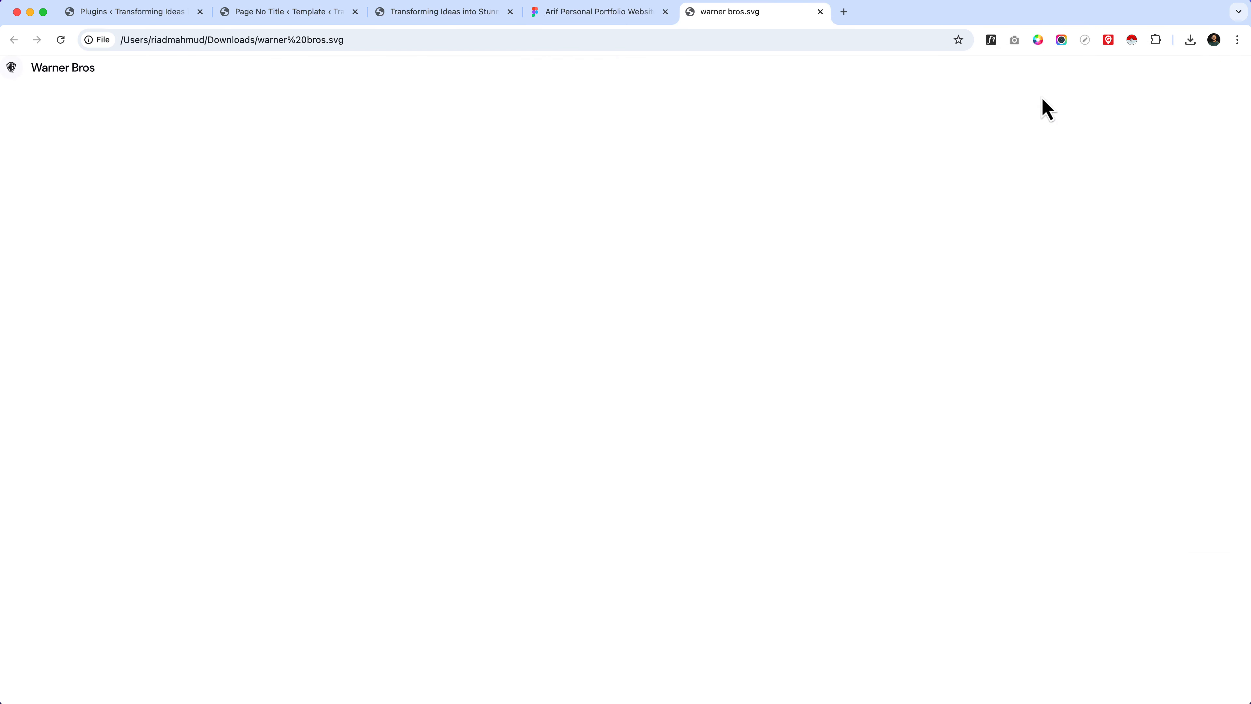
{"action": "left_click", "coordinate": [820, 12]}
{"action": "scroll", "coordinate": [656, 297], "scroll_direction": "down", "scroll_amount": 6}
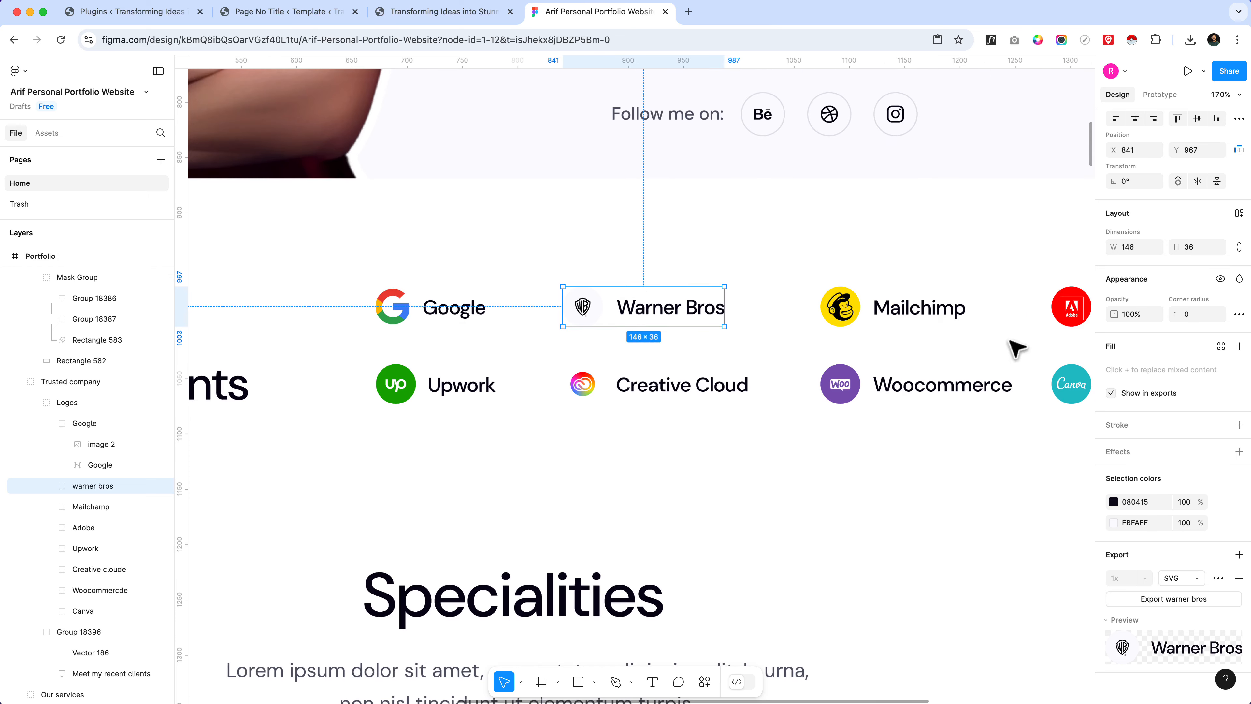
- Select the Mailchimp logo group in the clients section and export it as SVG
{"action": "left_click", "coordinate": [641, 334]}
{"action": "triple_click", "coordinate": [615, 327]}
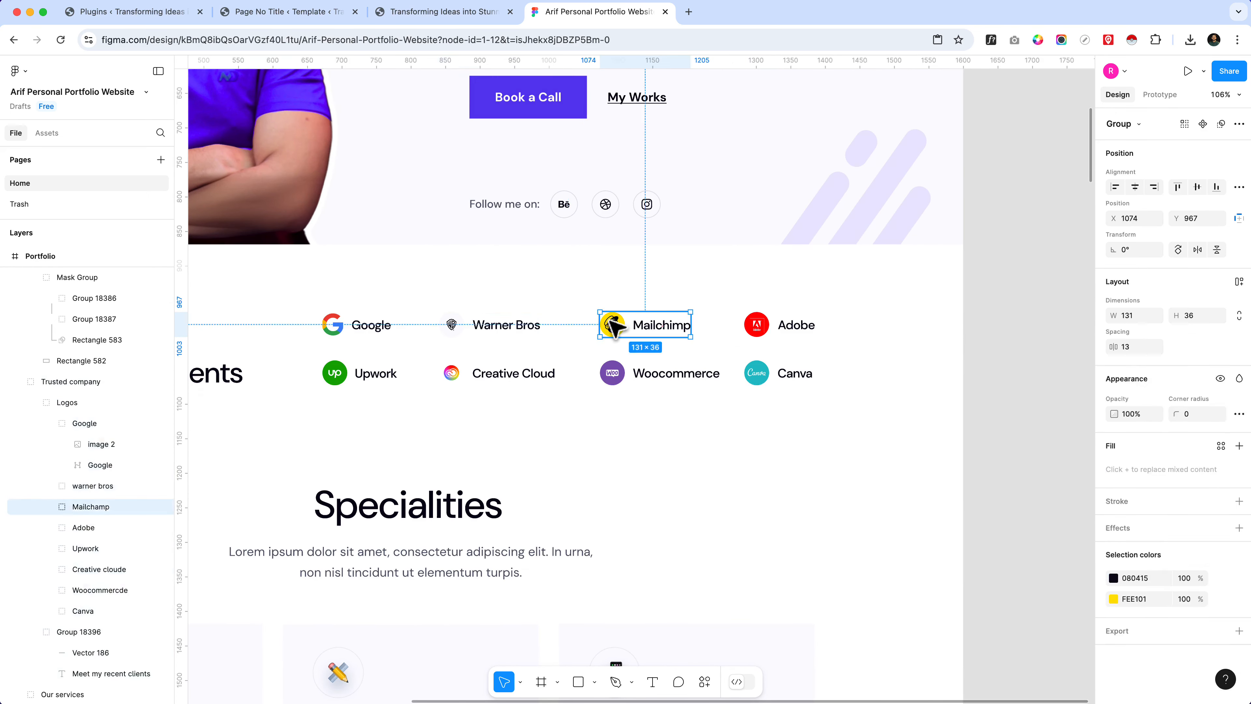
{"action": "left_click", "coordinate": [615, 326]}
{"action": "left_click", "coordinate": [641, 326], "text": "shift"}
{"action": "left_click", "coordinate": [85, 507]}
{"action": "left_click", "coordinate": [1237, 630]}
{"action": "scroll", "coordinate": [1226, 626], "scroll_direction": "down", "scroll_amount": 4}
{"action": "left_click", "coordinate": [1182, 595]}
{"action": "left_click", "coordinate": [1182, 575]}
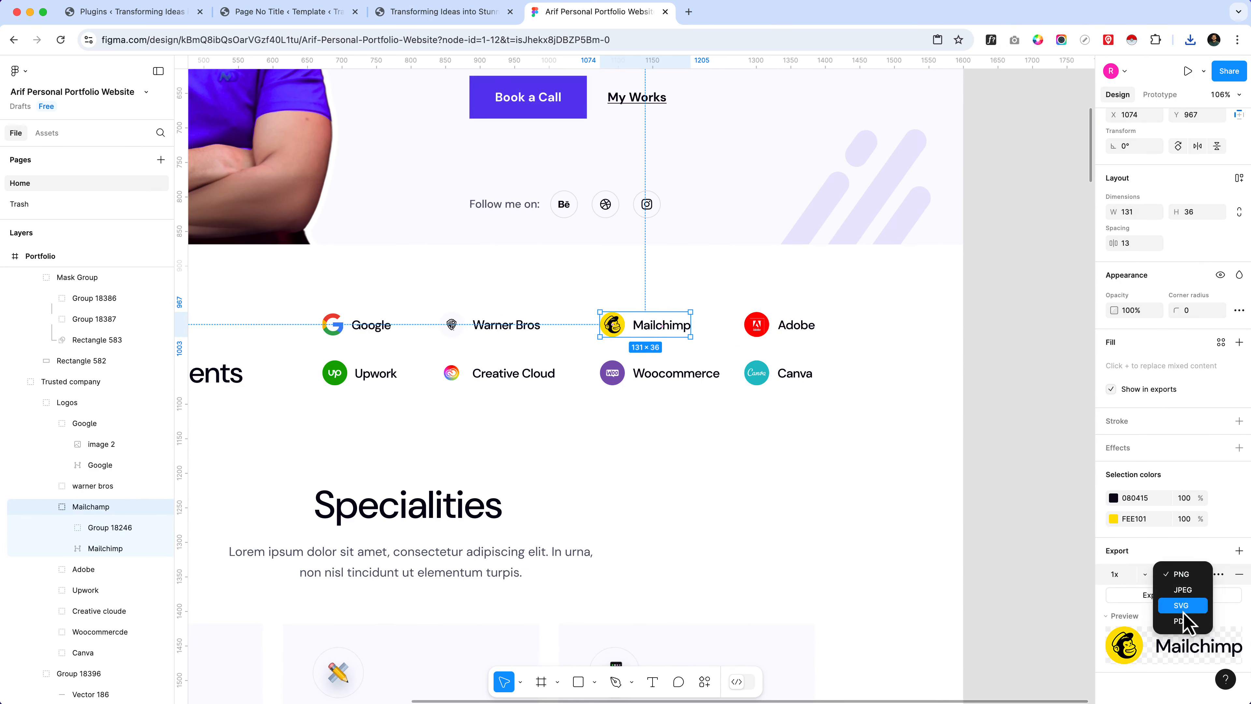
{"action": "left_click", "coordinate": [1183, 607]}
{"action": "left_click", "coordinate": [1182, 596]}
- Export the Adobe logo group from the clients section as SVG
{"action": "left_click", "coordinate": [788, 325]}
{"action": "left_click", "coordinate": [1239, 631]}
{"action": "scroll", "coordinate": [1222, 623], "scroll_direction": "down", "scroll_amount": 4}
{"action": "left_click", "coordinate": [1184, 587]}
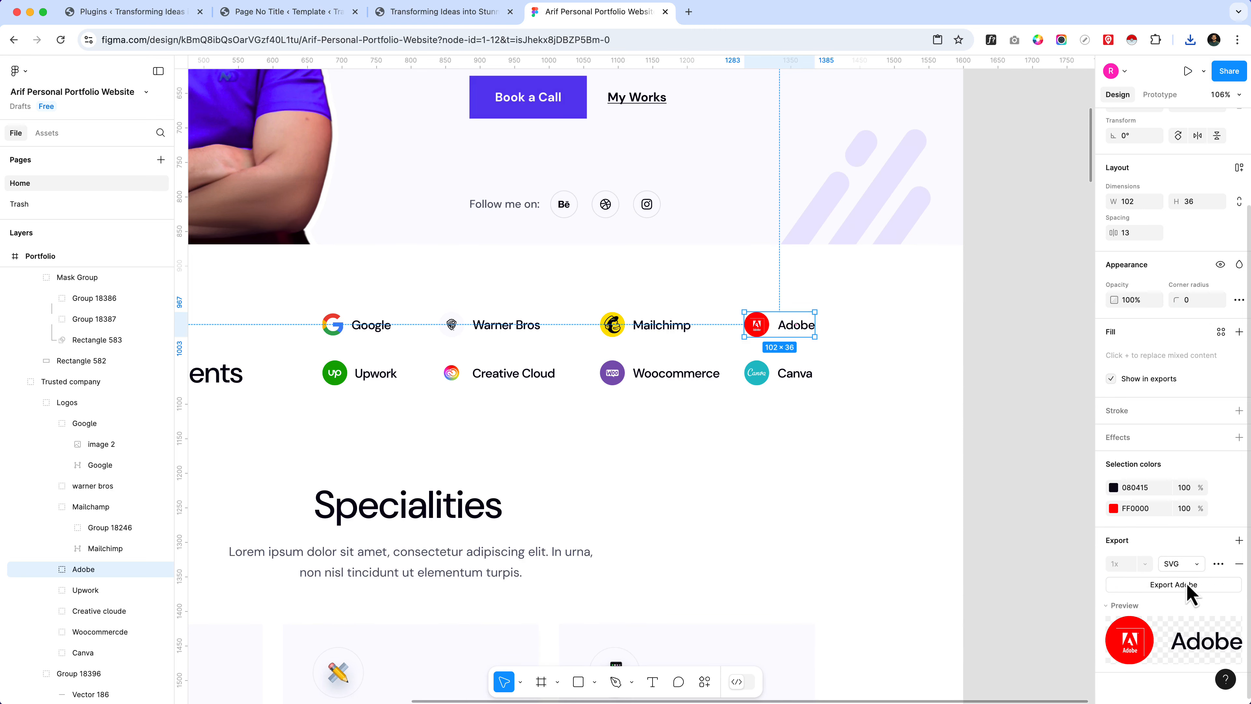
{"action": "key", "text": "Tab"}
{"action": "left_click", "coordinate": [1182, 566]}
{"action": "left_click", "coordinate": [1184, 598]}
{"action": "left_click", "coordinate": [1184, 587]}
- Select the Creative Cloud logo group and export it as SVG
{"action": "left_click", "coordinate": [524, 332]}
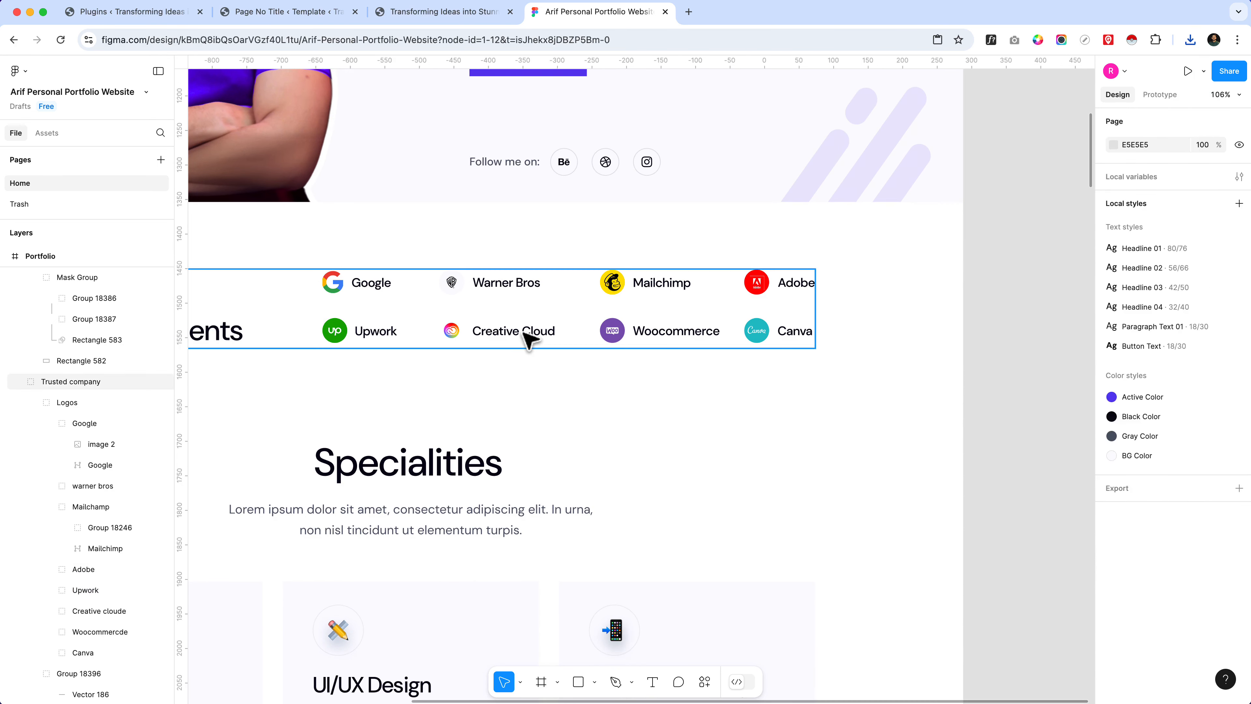
{"action": "double_click", "coordinate": [523, 331]}
{"action": "left_click", "coordinate": [1239, 632]}
{"action": "scroll", "coordinate": [1226, 623], "scroll_direction": "down", "scroll_amount": 4}
{"action": "left_click", "coordinate": [1184, 582]}
{"action": "left_click", "coordinate": [1183, 614]}
{"action": "left_click", "coordinate": [1184, 604]}
- Select the Woocommerce logo group and export it as SVG
{"action": "double_click", "coordinate": [663, 334]}
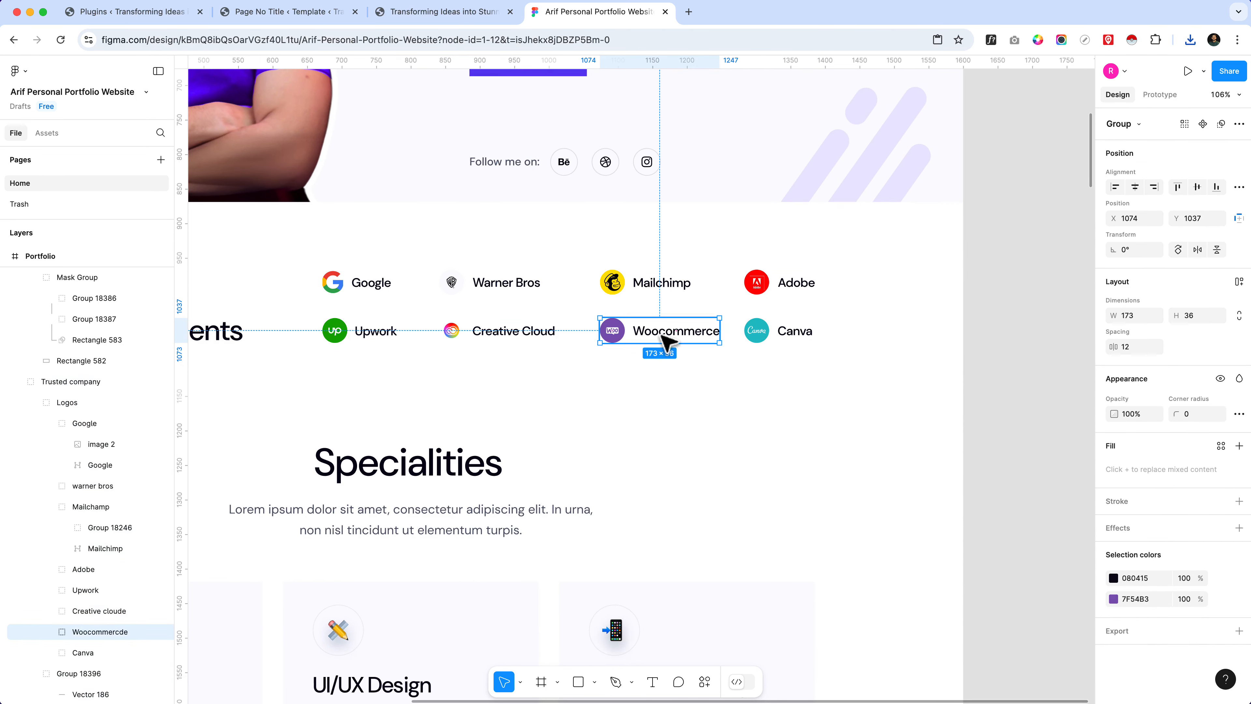
{"action": "left_click", "coordinate": [1239, 631]}
{"action": "scroll", "coordinate": [1227, 623], "scroll_direction": "down", "scroll_amount": 4}
{"action": "left_click", "coordinate": [1182, 583]}
{"action": "left_click", "coordinate": [1182, 614]}
{"action": "left_click", "coordinate": [1185, 614]}
- Export the Canva logo group as SVG and deselect it to finish with the client logos
{"action": "double_click", "coordinate": [768, 340]}
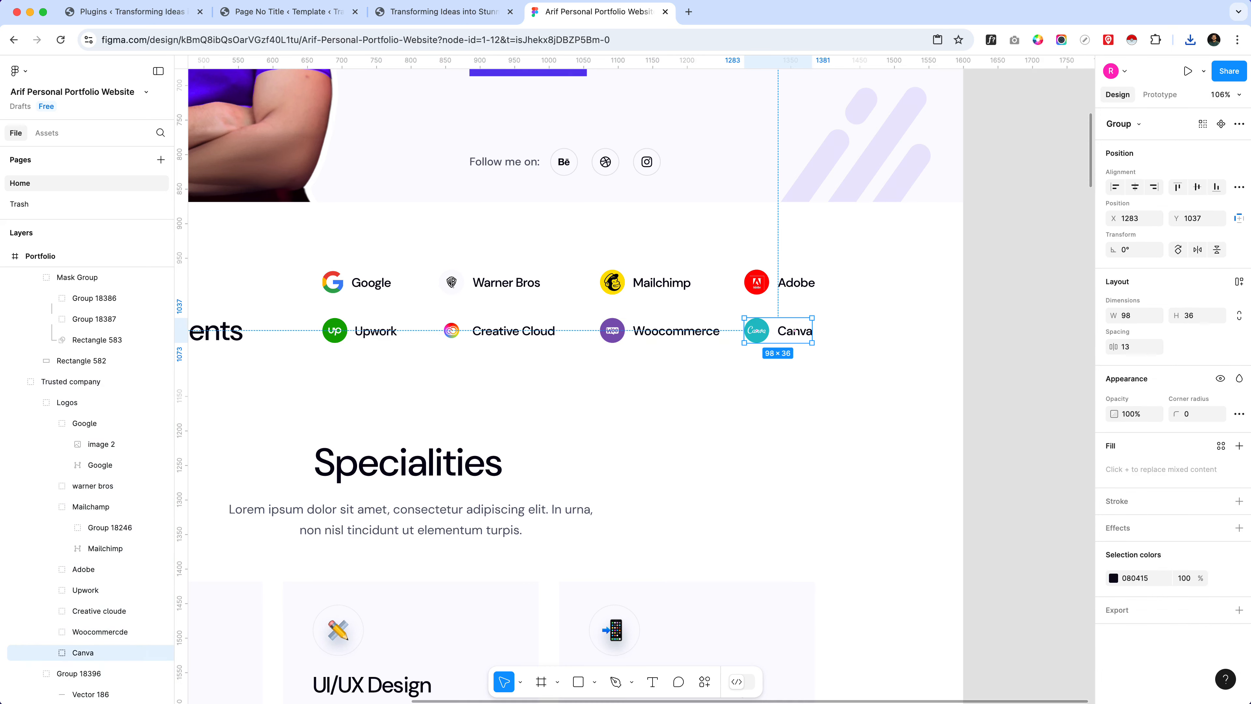
{"action": "left_click", "coordinate": [1239, 538]}
{"action": "left_click", "coordinate": [1182, 562]}
{"action": "left_click", "coordinate": [1182, 593]}
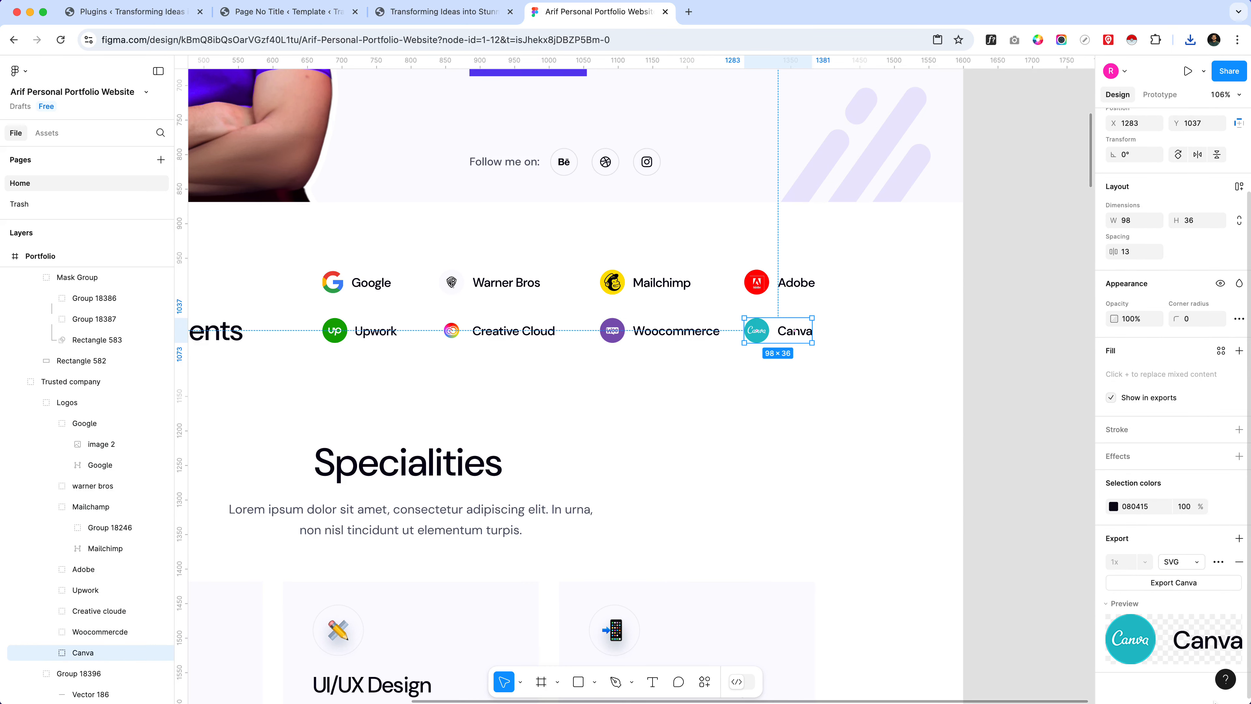
{"action": "scroll", "coordinate": [734, 377], "scroll_direction": "down", "scroll_amount": 5}
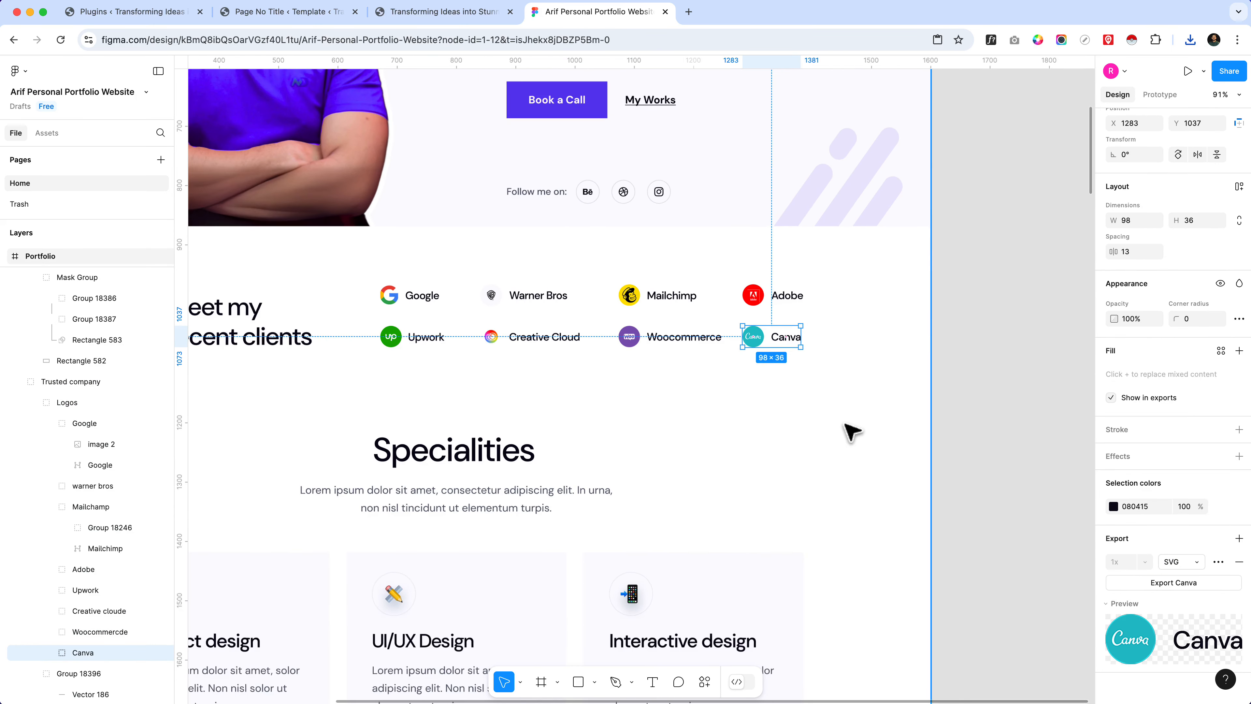
{"action": "scroll", "coordinate": [453, 380], "scroll_direction": "up", "scroll_amount": 4}
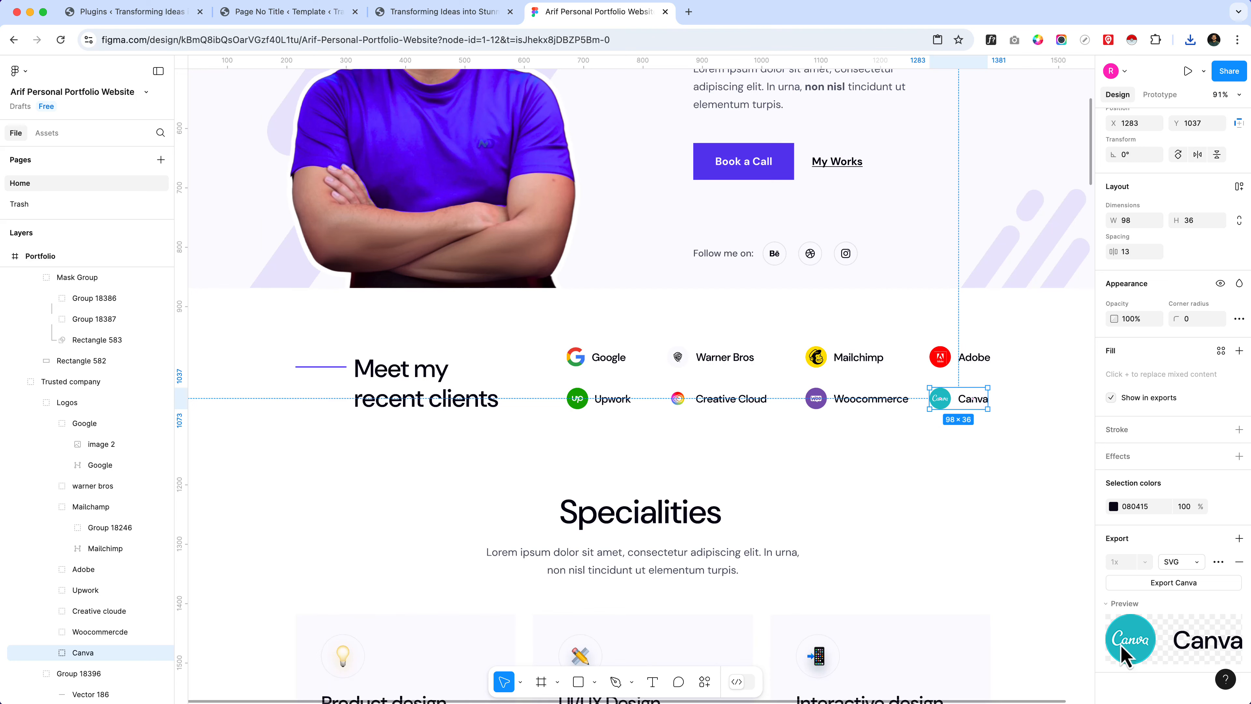
{"action": "left_click", "coordinate": [701, 324]}
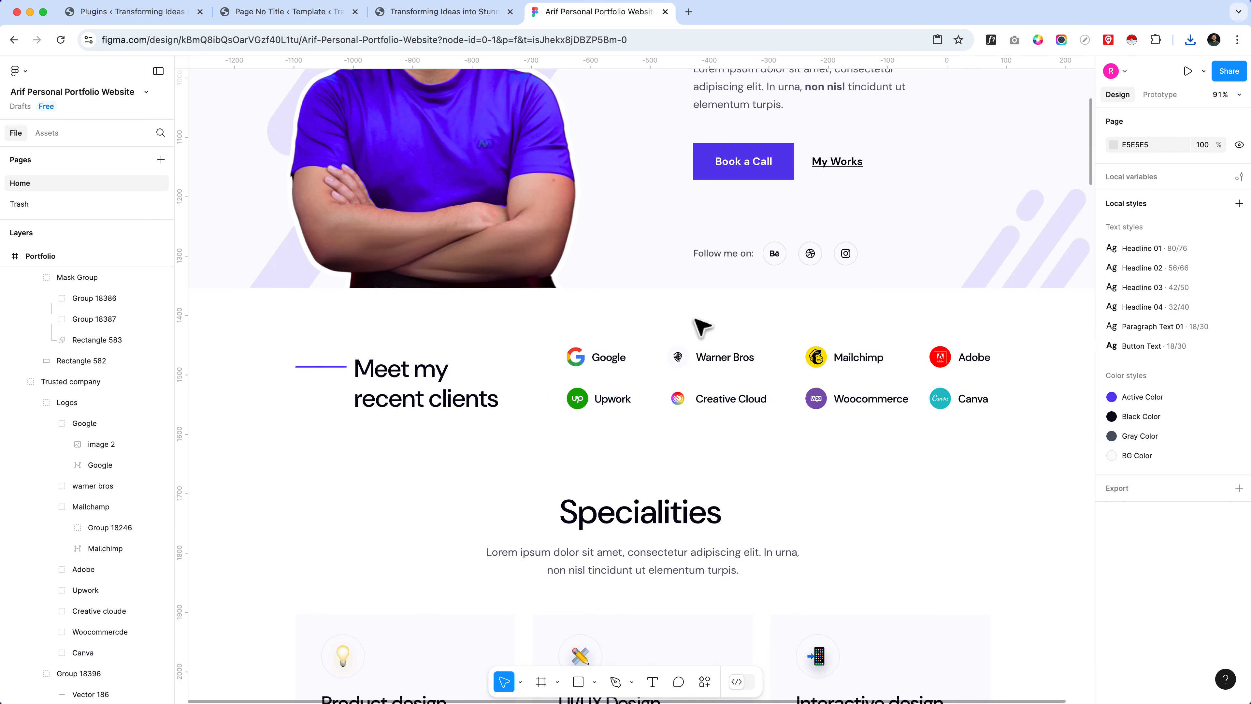
- Switch to the WordPress site editor and add a Group block directly after the hero Cover block
{"action": "left_click", "coordinate": [323, 14]}
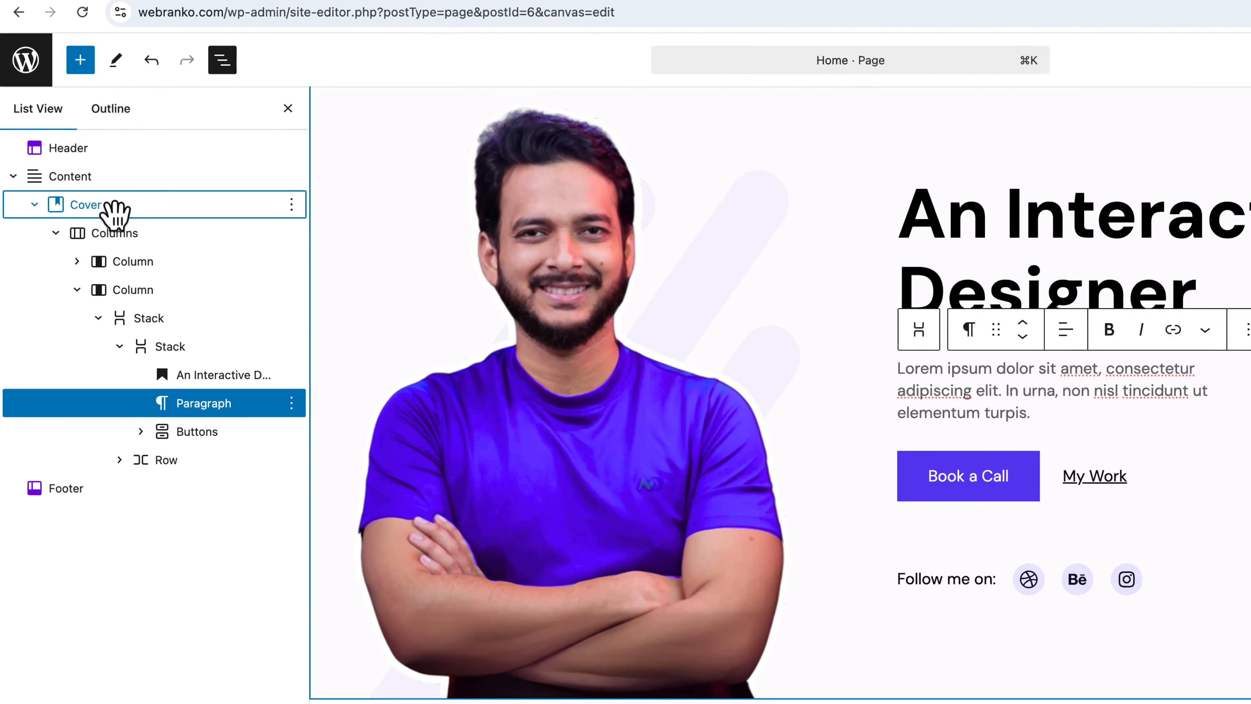
{"action": "left_click", "coordinate": [115, 211]}
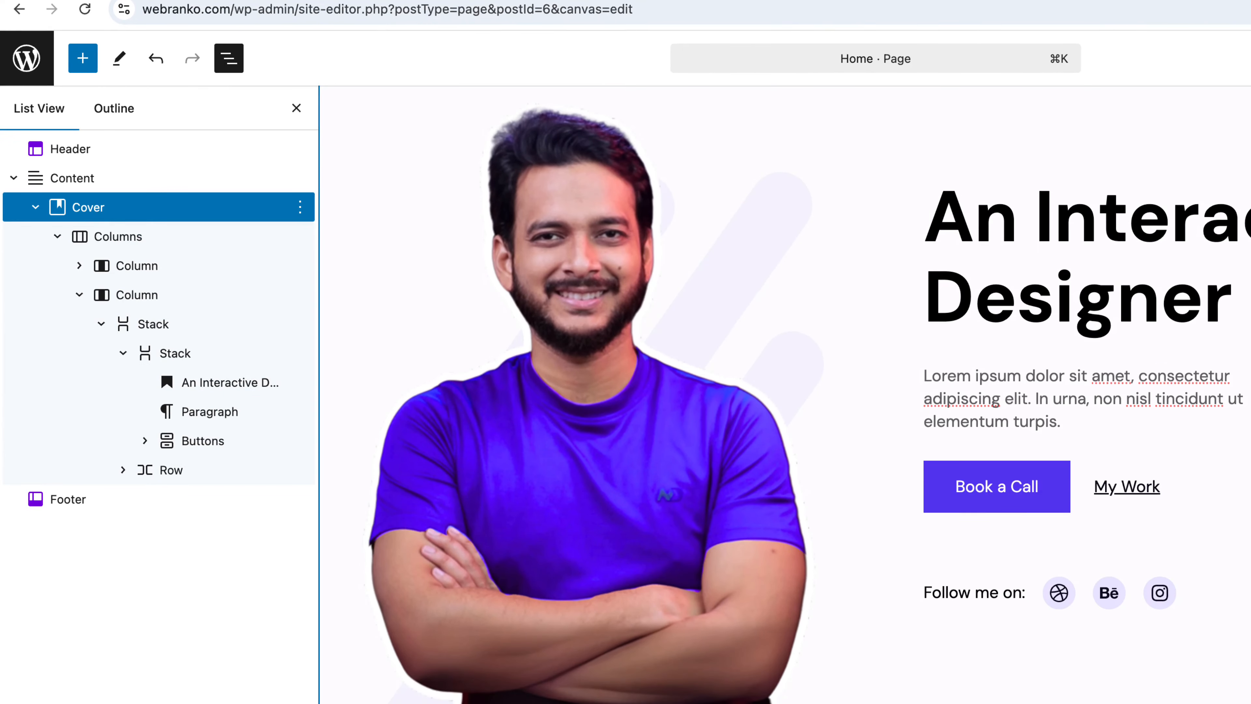
{"action": "left_click", "coordinate": [300, 208]}
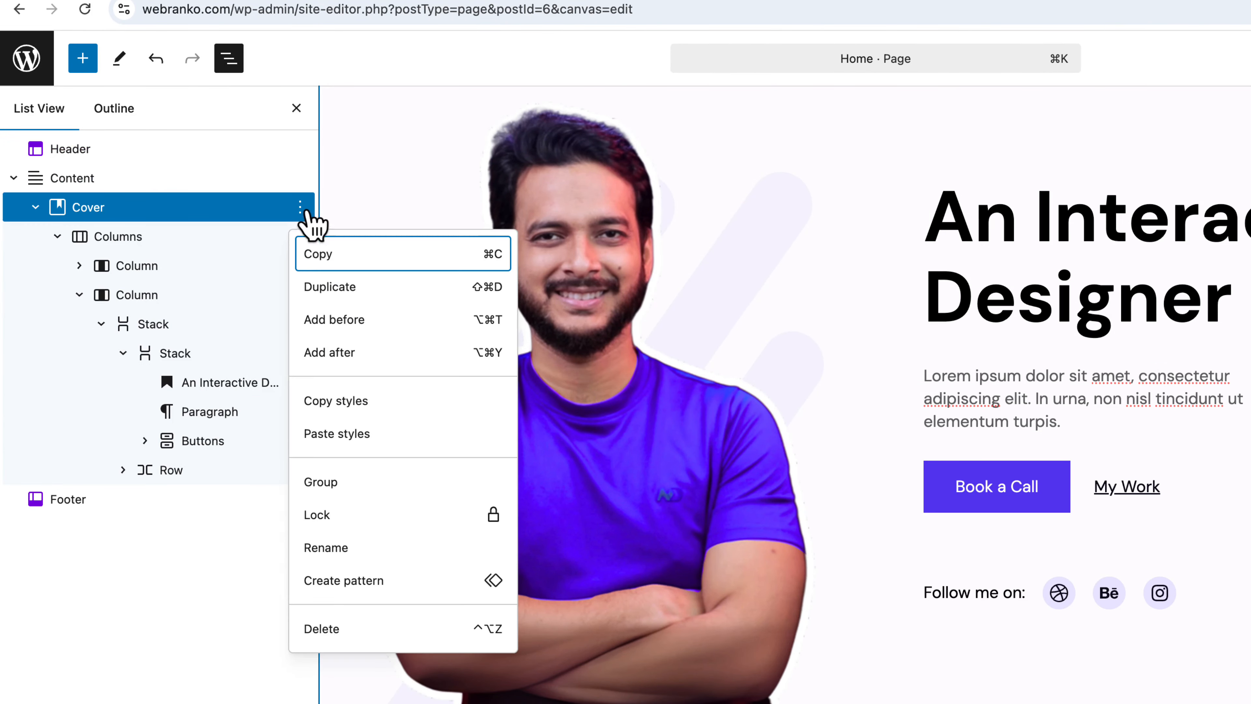
{"action": "left_click", "coordinate": [339, 356]}
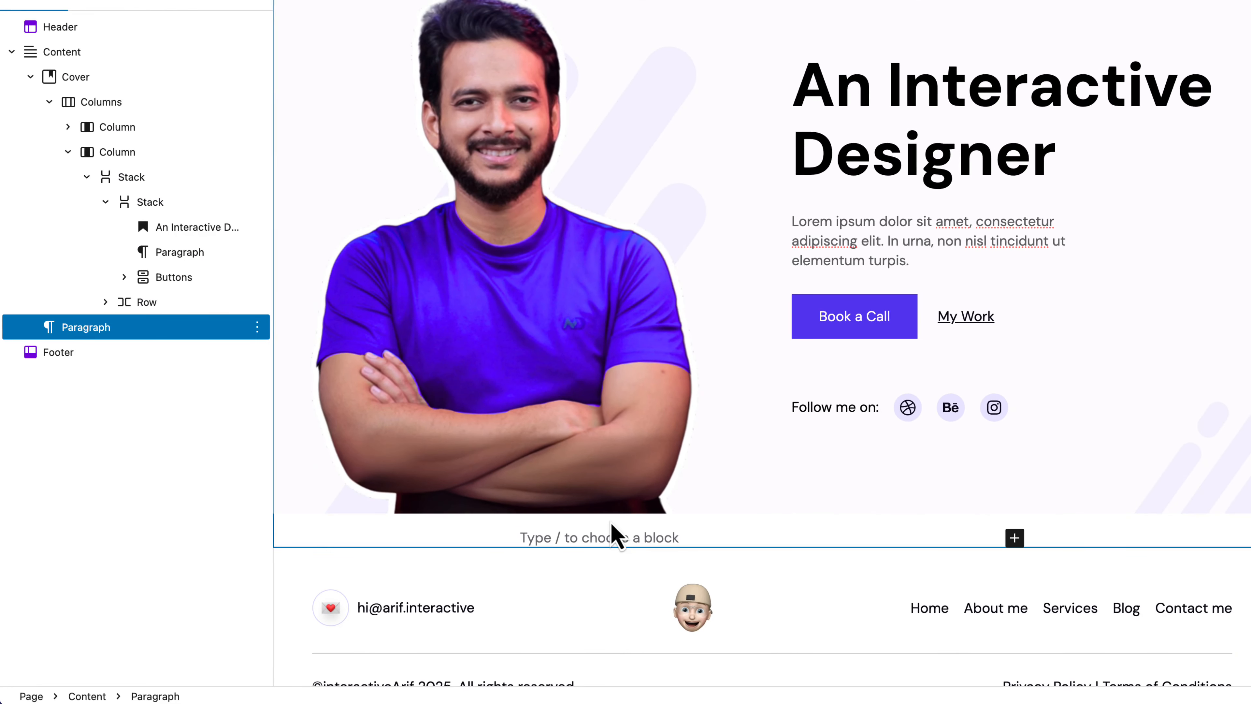
{"action": "type", "text": "/grou"}
{"action": "key", "text": "Return"}
{"action": "key", "text": "Return"}
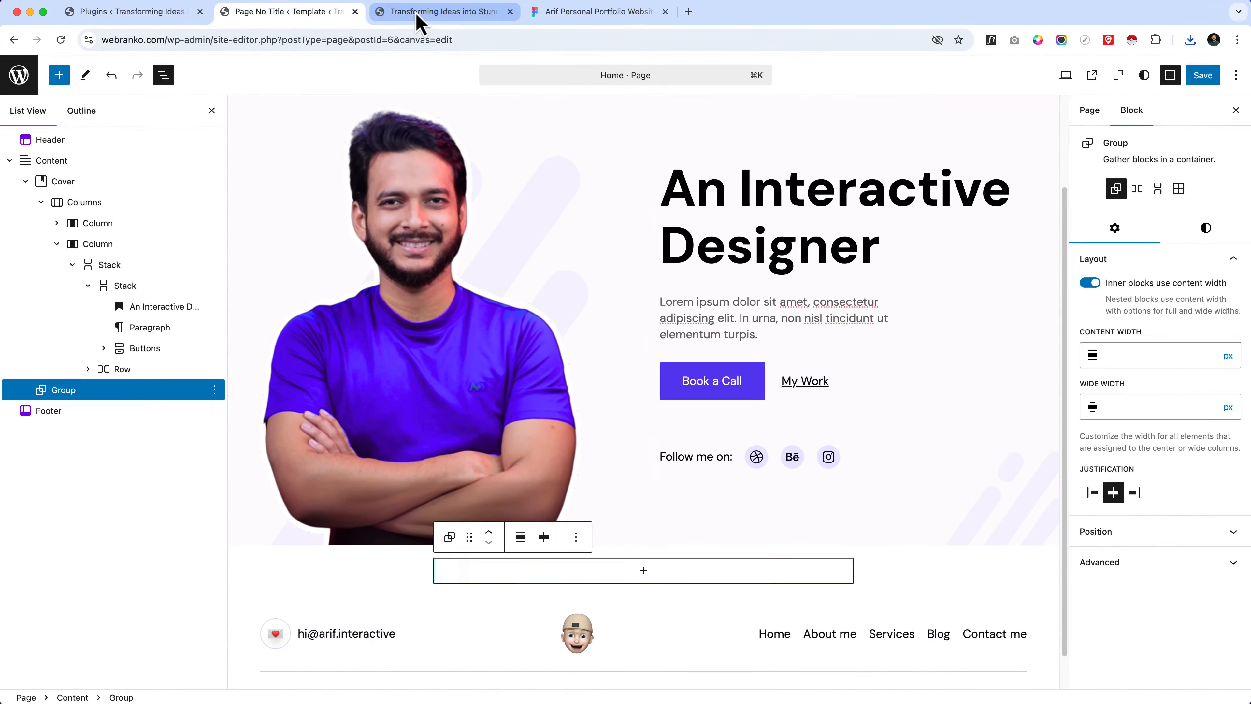
- Insert a Columns block with the 33 / 66 layout inside the new group
{"action": "left_click", "coordinate": [419, 15]}
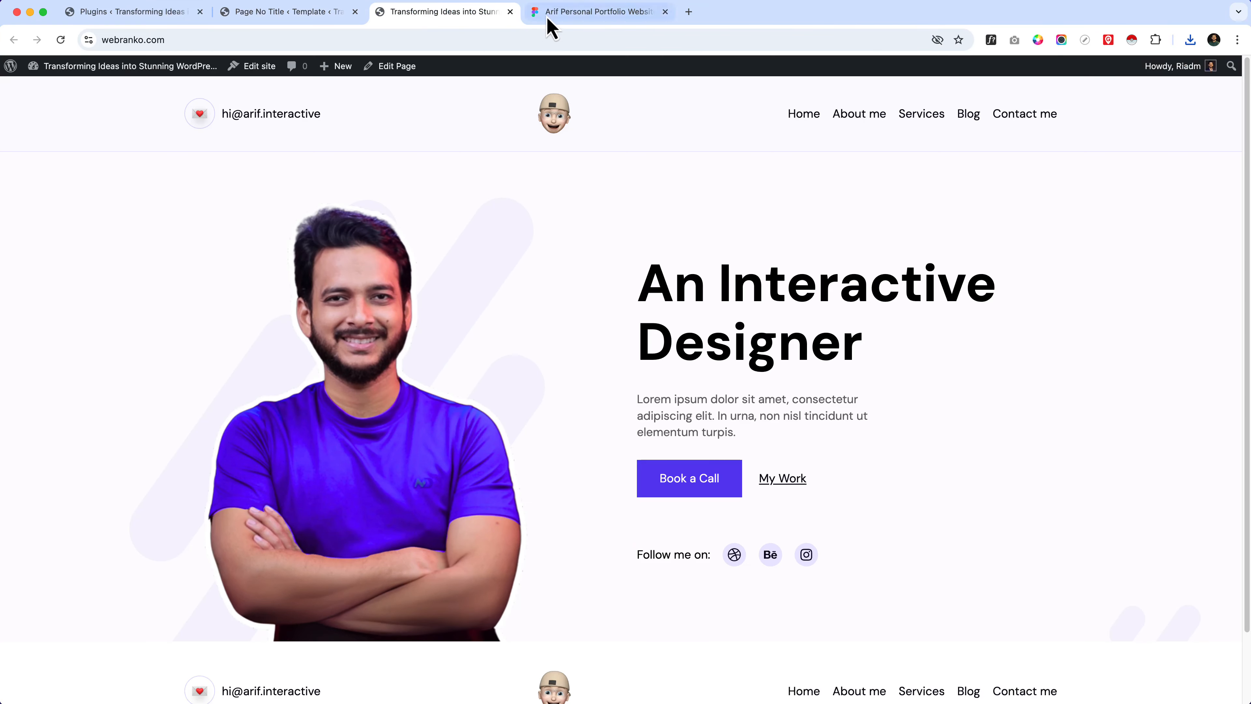
{"action": "left_click", "coordinate": [548, 22]}
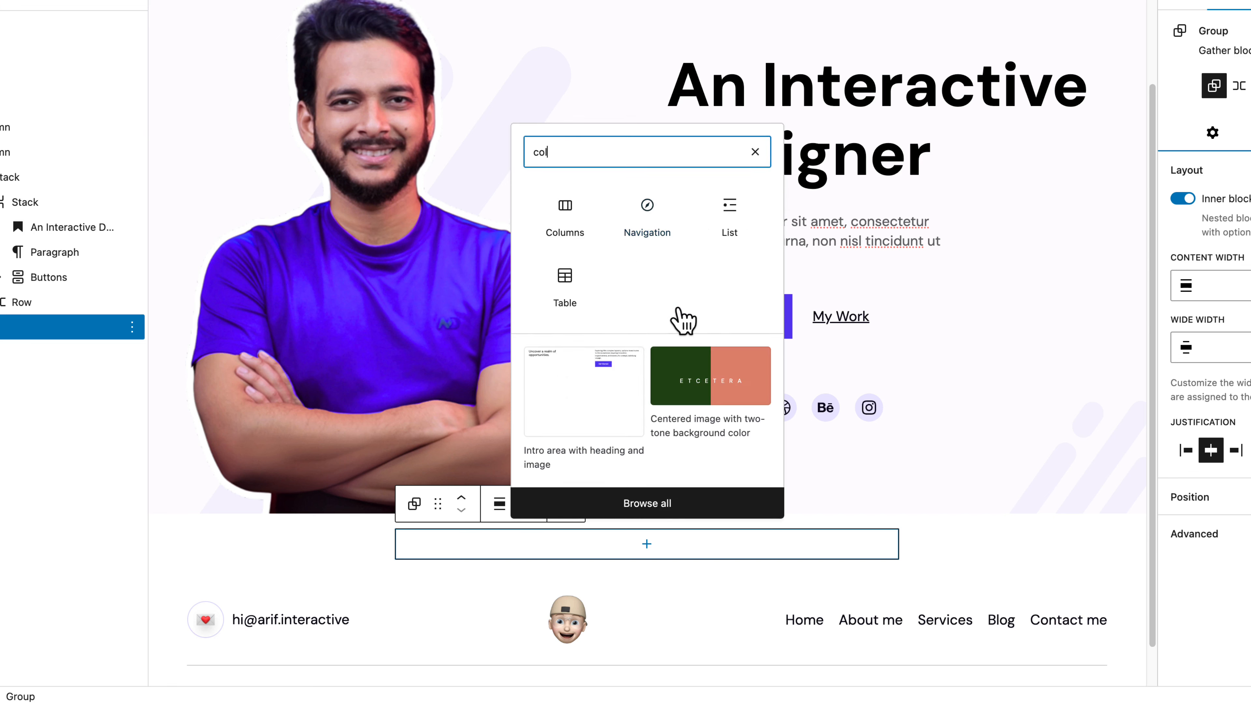
{"action": "key", "text": "Down"}
{"action": "key", "text": "Return"}
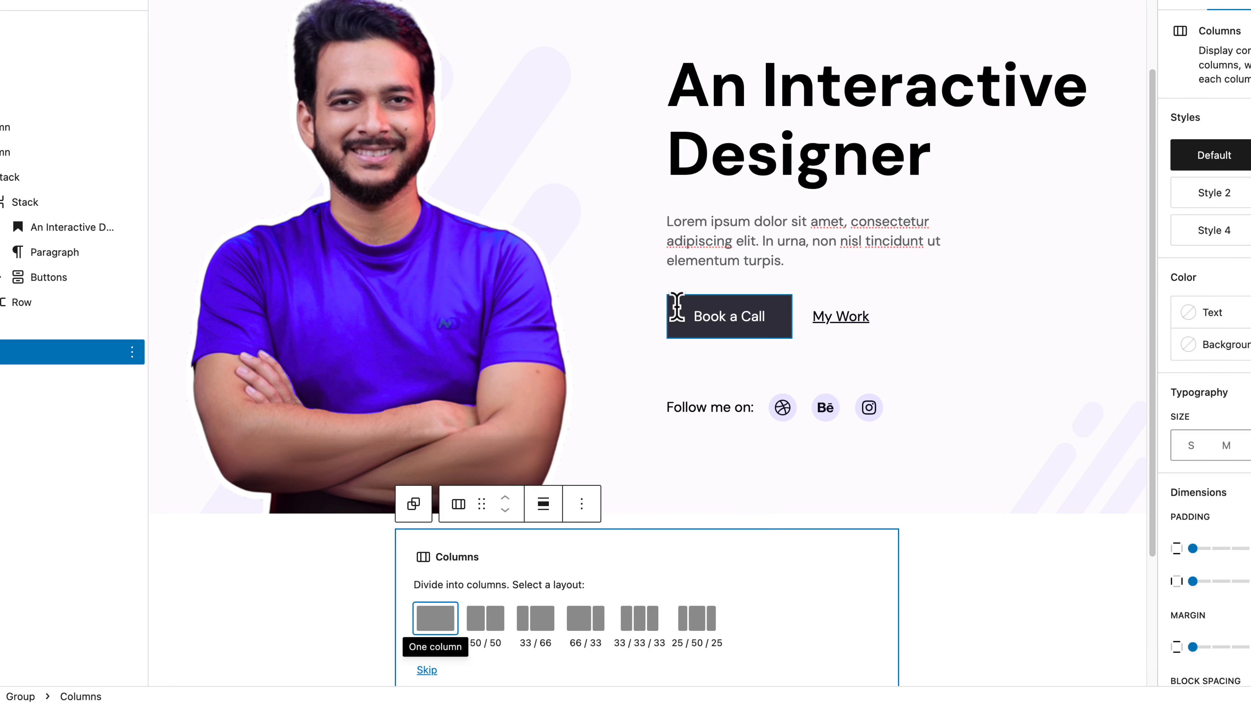
{"action": "left_click", "coordinate": [535, 623]}
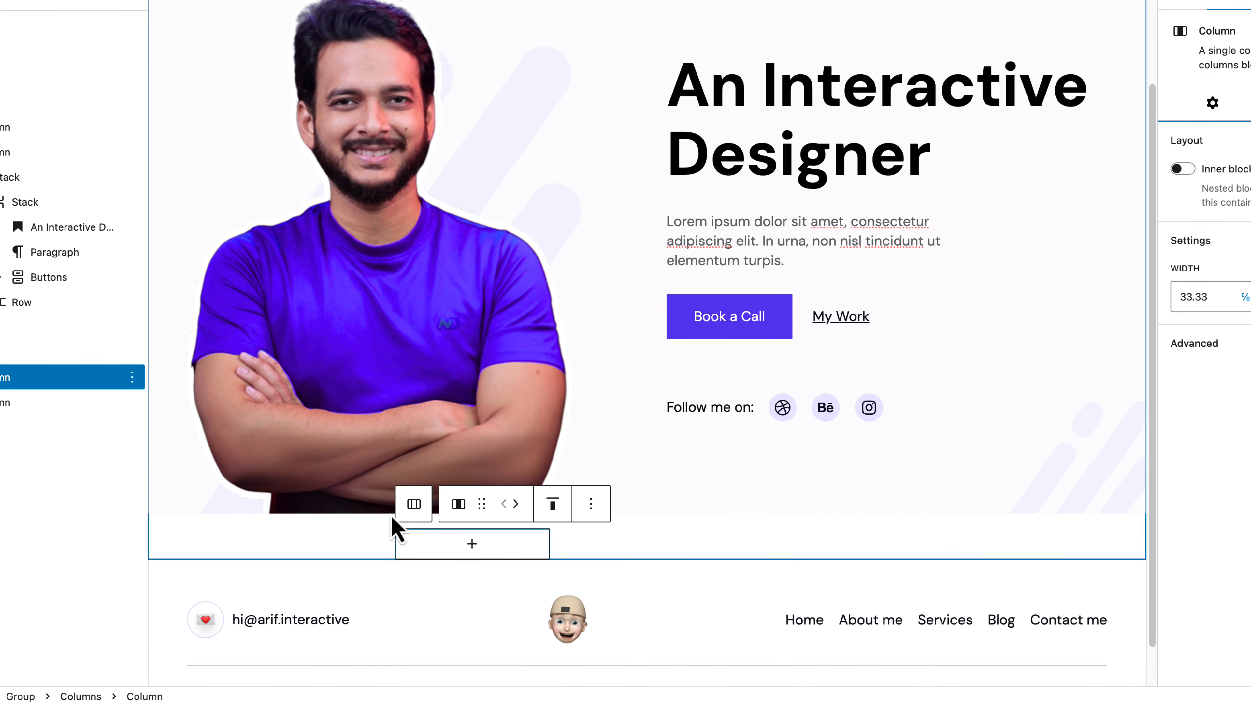
- Set the alignment of the new Columns block to wide width
{"action": "left_click", "coordinate": [414, 505]}
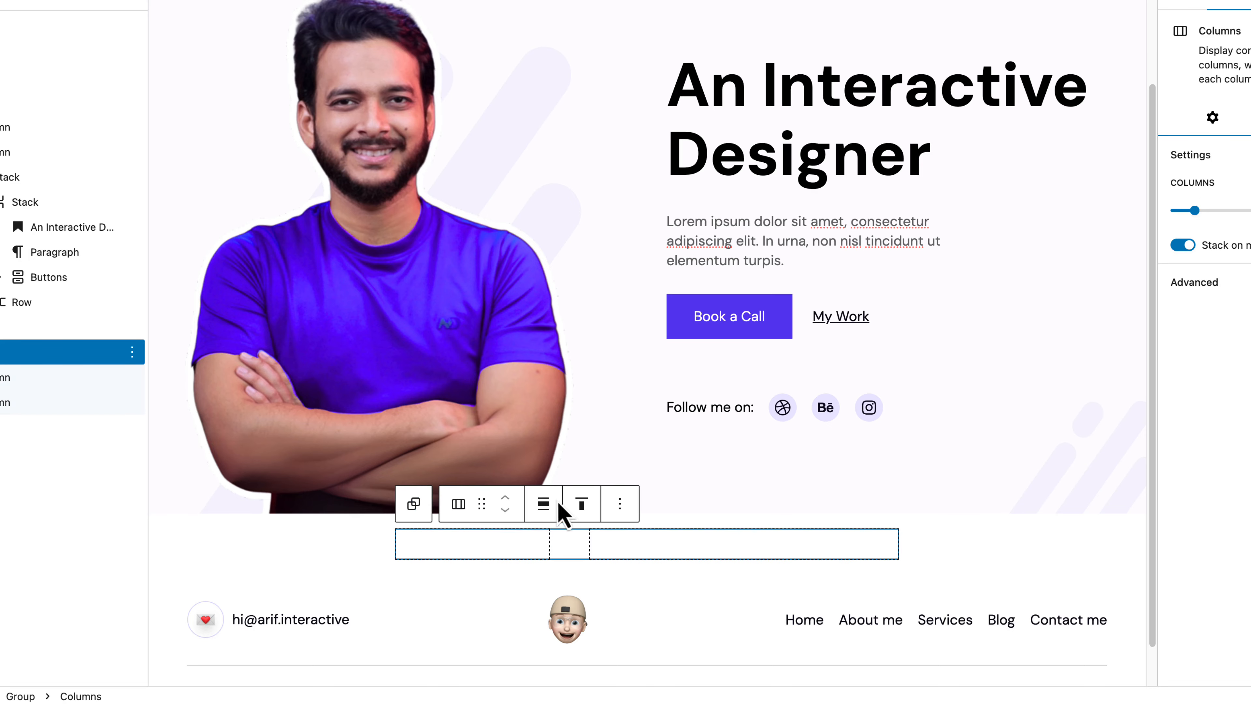
{"action": "left_click", "coordinate": [547, 504]}
{"action": "left_click", "coordinate": [580, 592]}
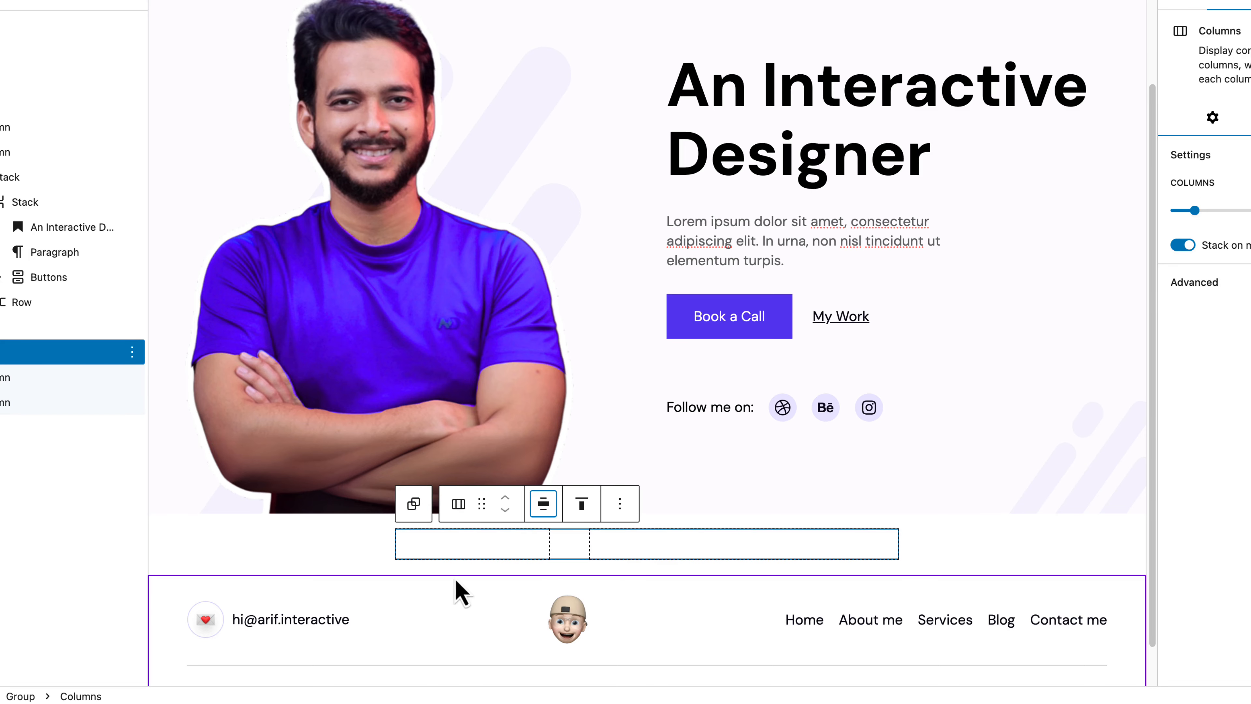
{"action": "left_click", "coordinate": [544, 504]}
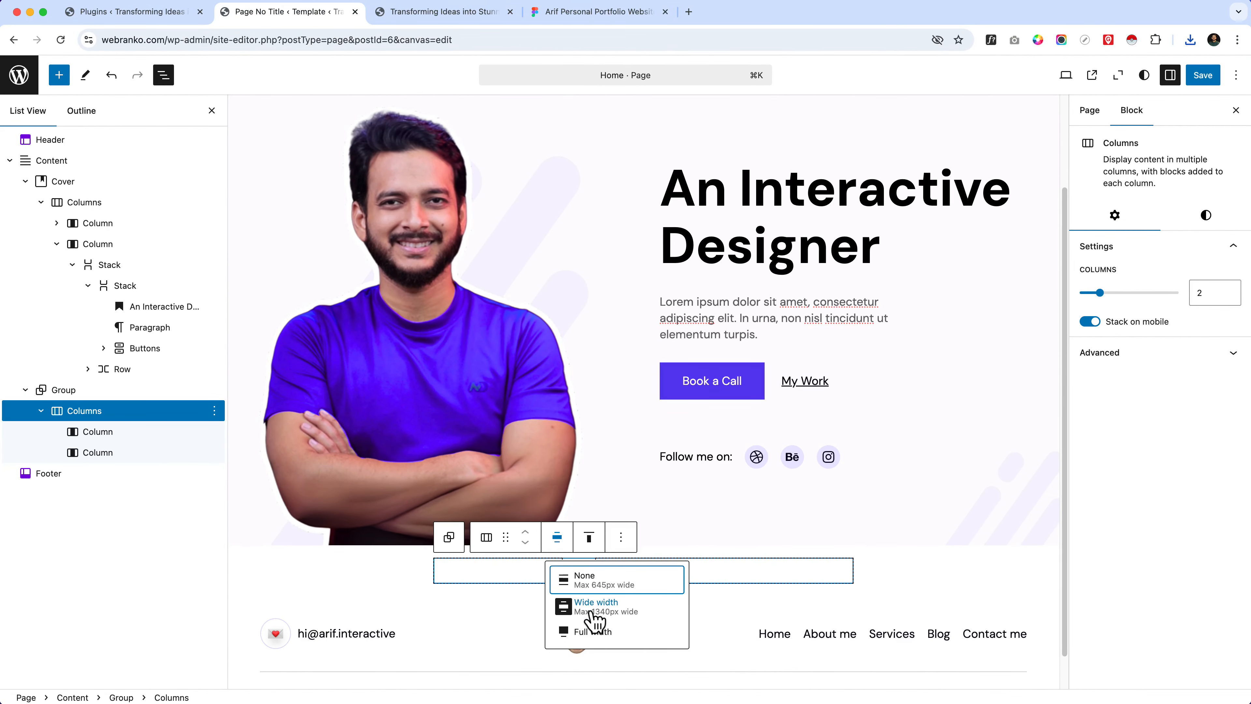
{"action": "left_click", "coordinate": [467, 580]}
{"action": "left_click", "coordinate": [363, 576]}
{"action": "left_click", "coordinate": [475, 573]}
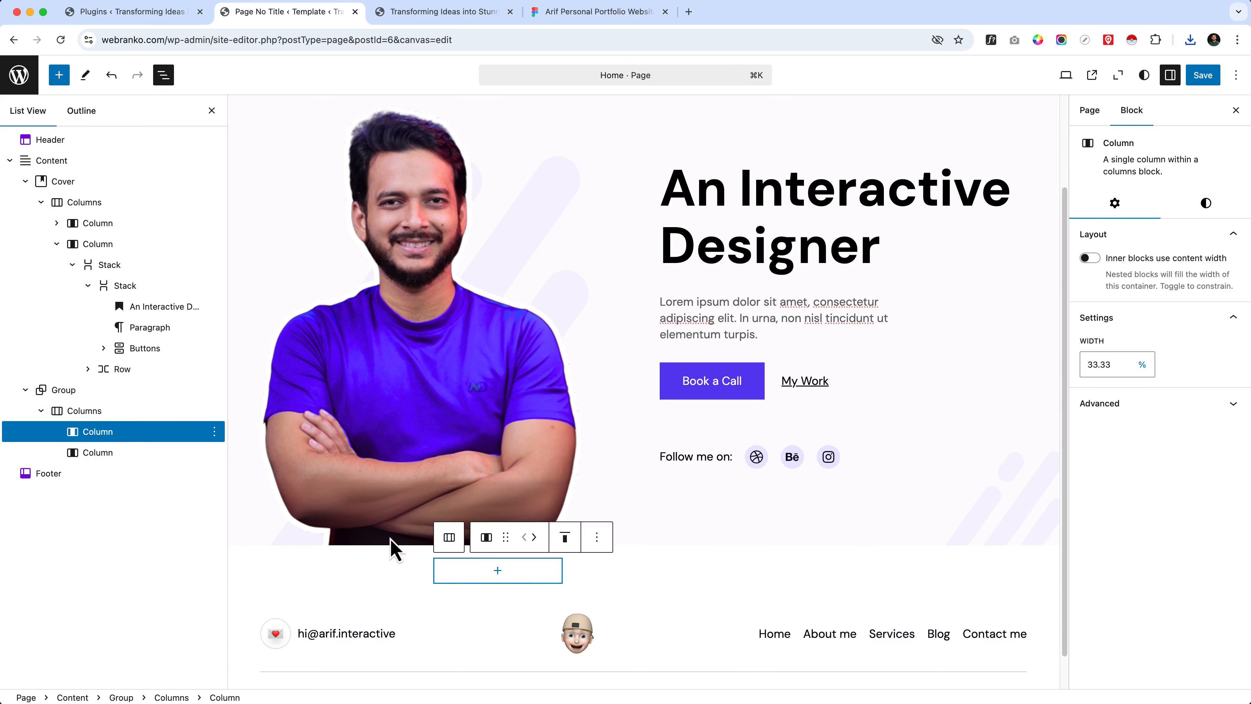
- Widen the alignment of the group around the new columns beyond the 645px default, keeping its inner blocks at content width
{"action": "left_click", "coordinate": [94, 411]}
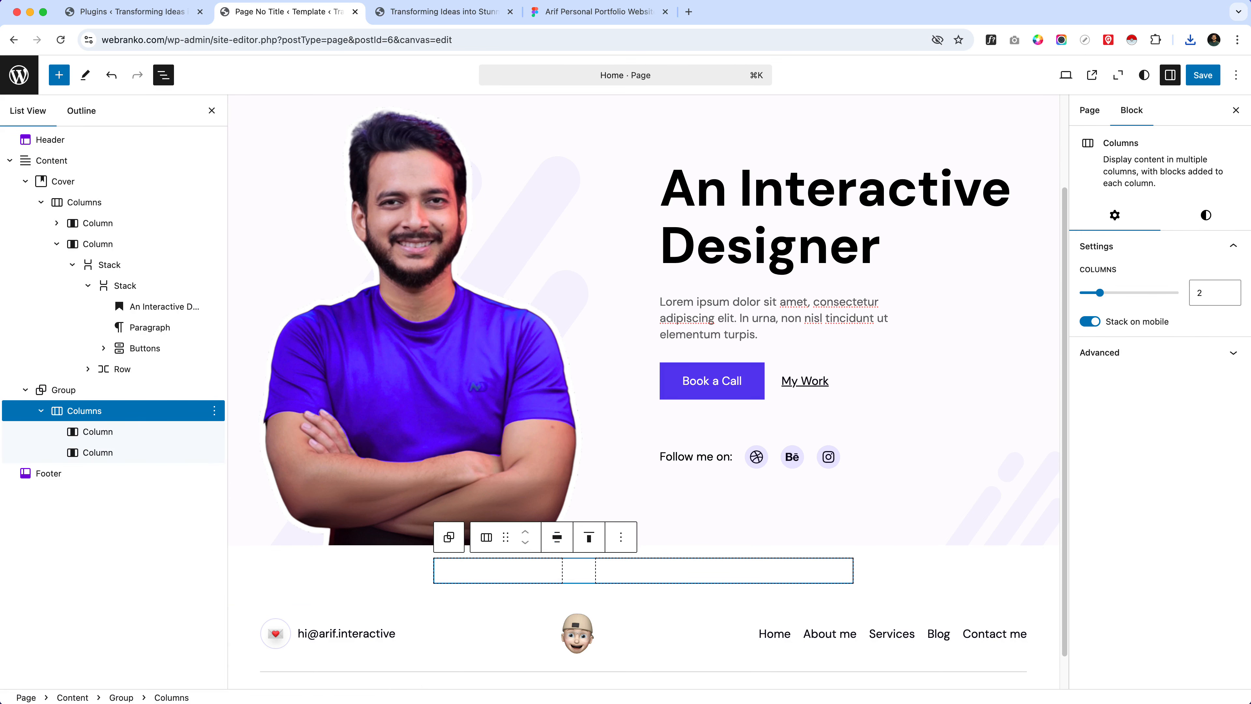
{"action": "left_click", "coordinate": [25, 180]}
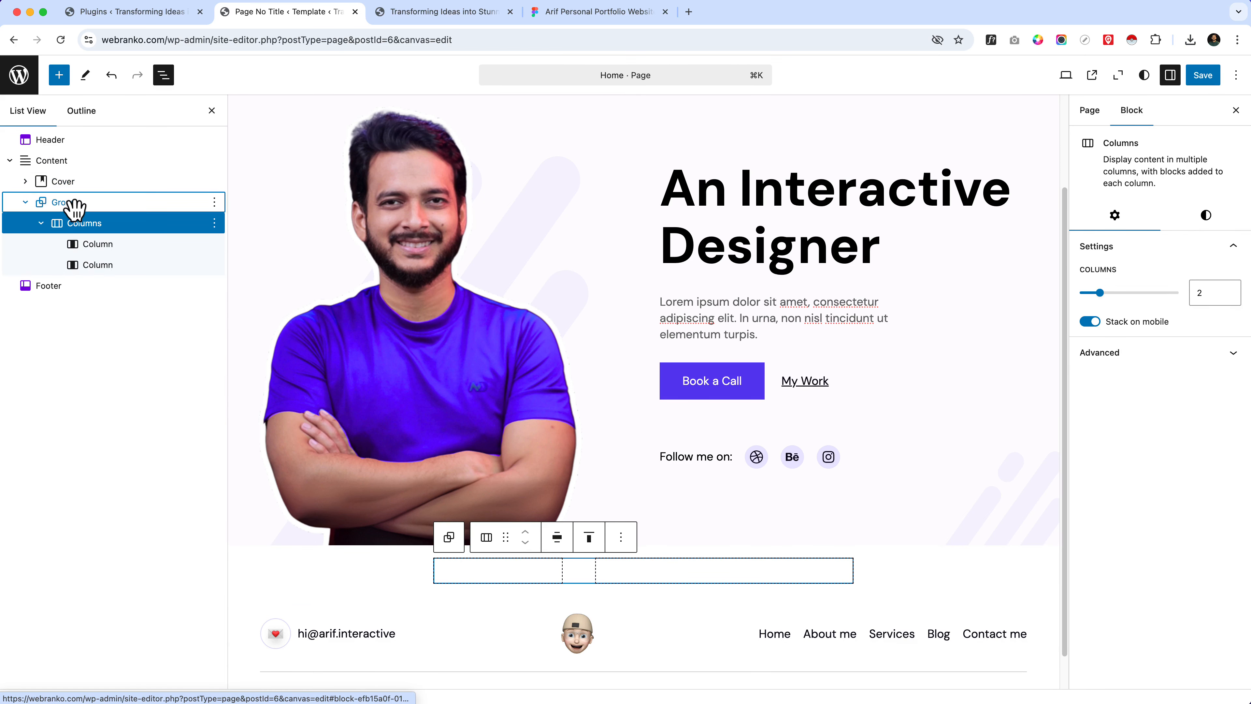
{"action": "left_click", "coordinate": [74, 206]}
{"action": "left_click", "coordinate": [514, 549]}
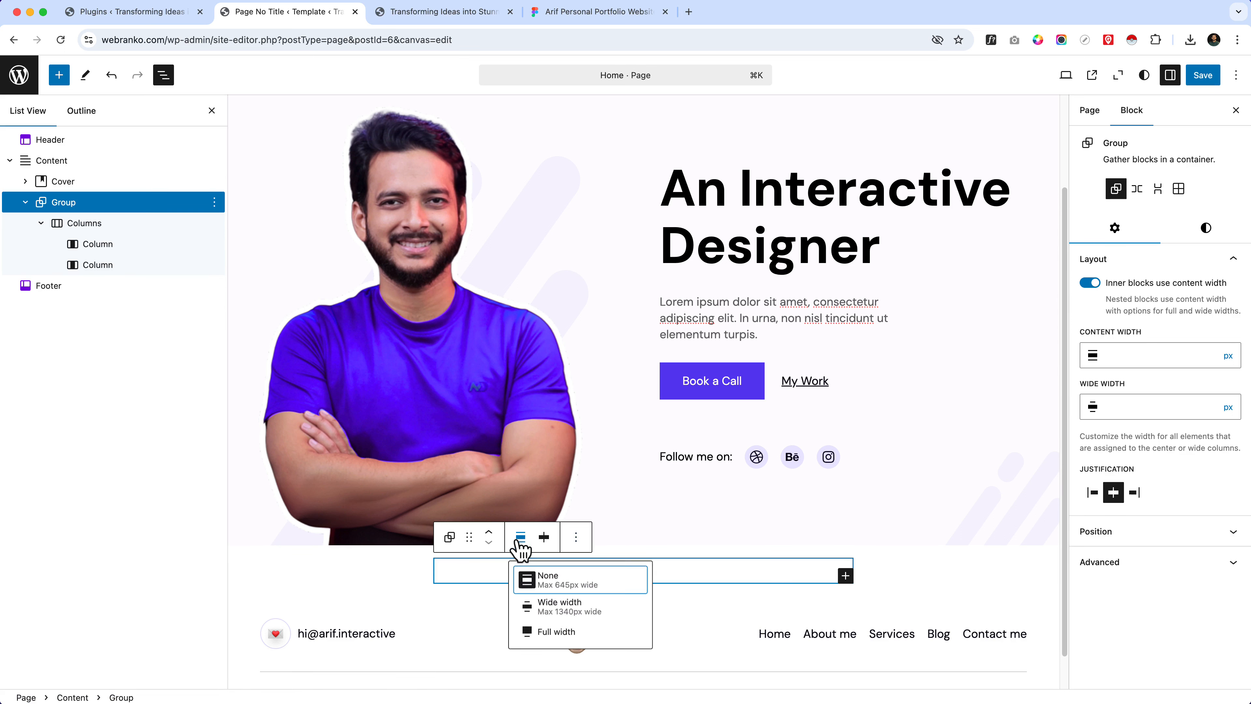
{"action": "left_click", "coordinate": [1088, 283]}
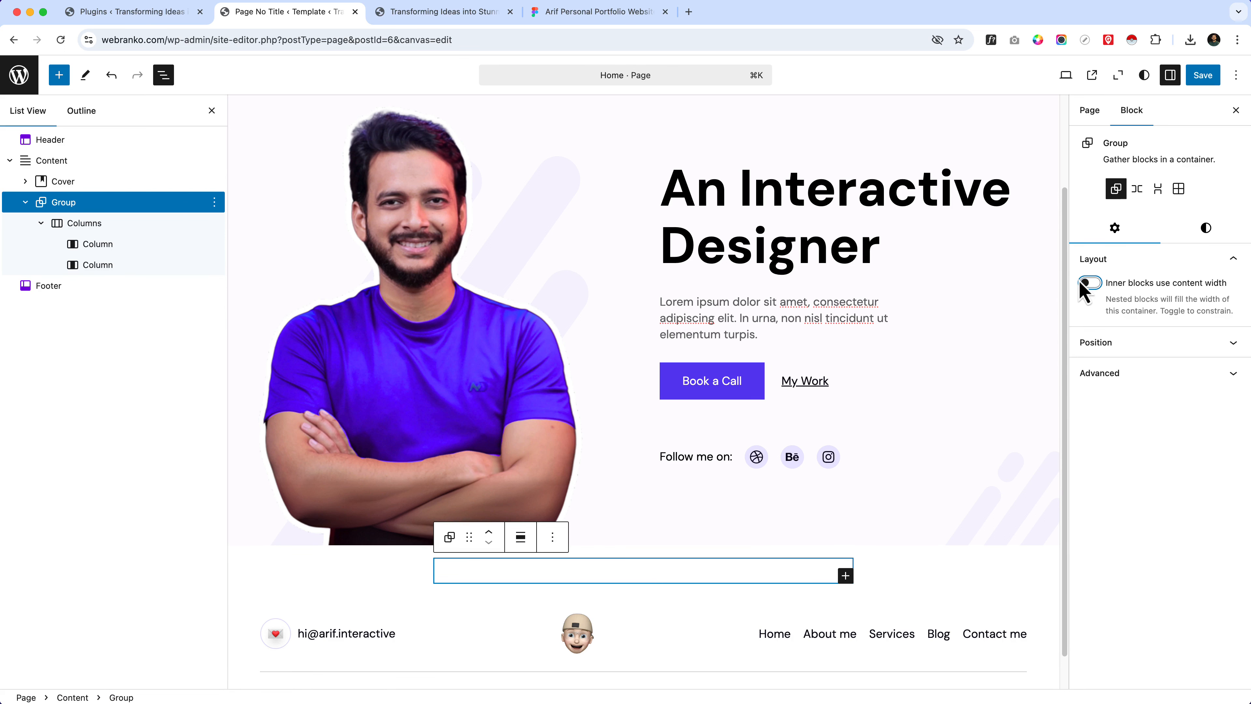
{"action": "left_click", "coordinate": [1089, 283]}
{"action": "left_click", "coordinate": [527, 539]}
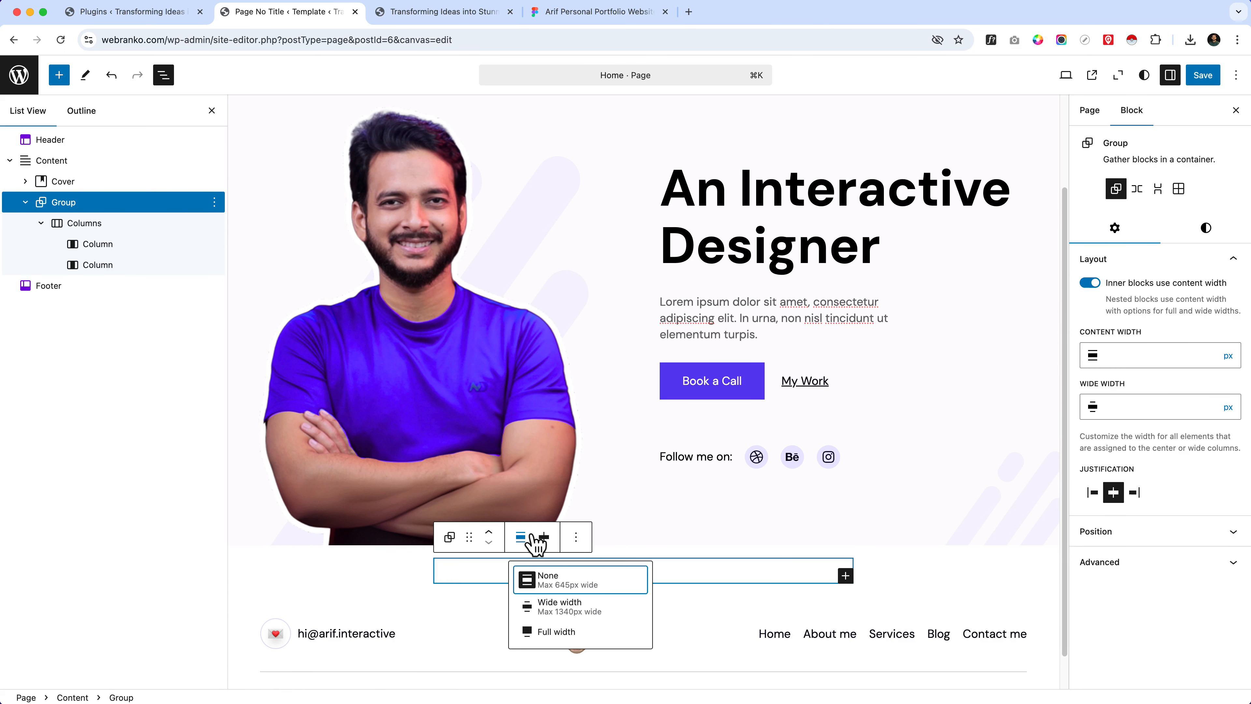
{"action": "left_click", "coordinate": [589, 587]}
{"action": "left_click", "coordinate": [498, 583]}
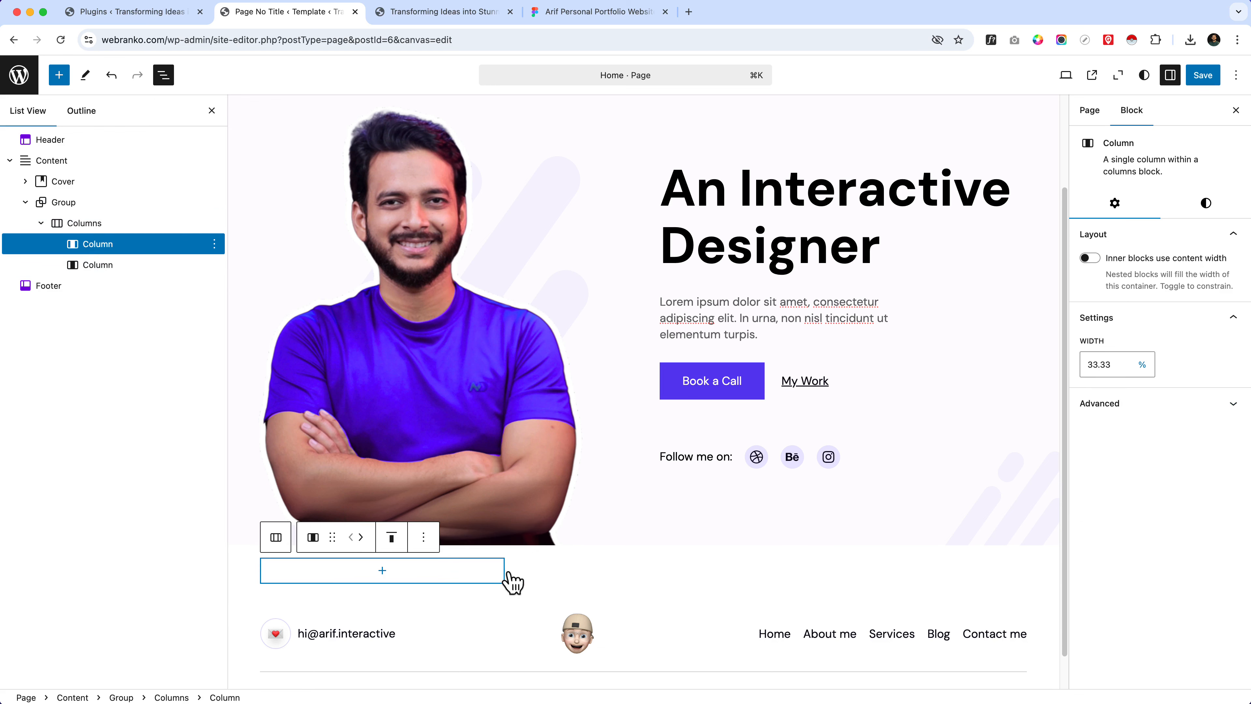
{"action": "left_click", "coordinate": [564, 581]}
{"action": "left_click", "coordinate": [397, 579]}
{"action": "left_click", "coordinate": [560, 582]}
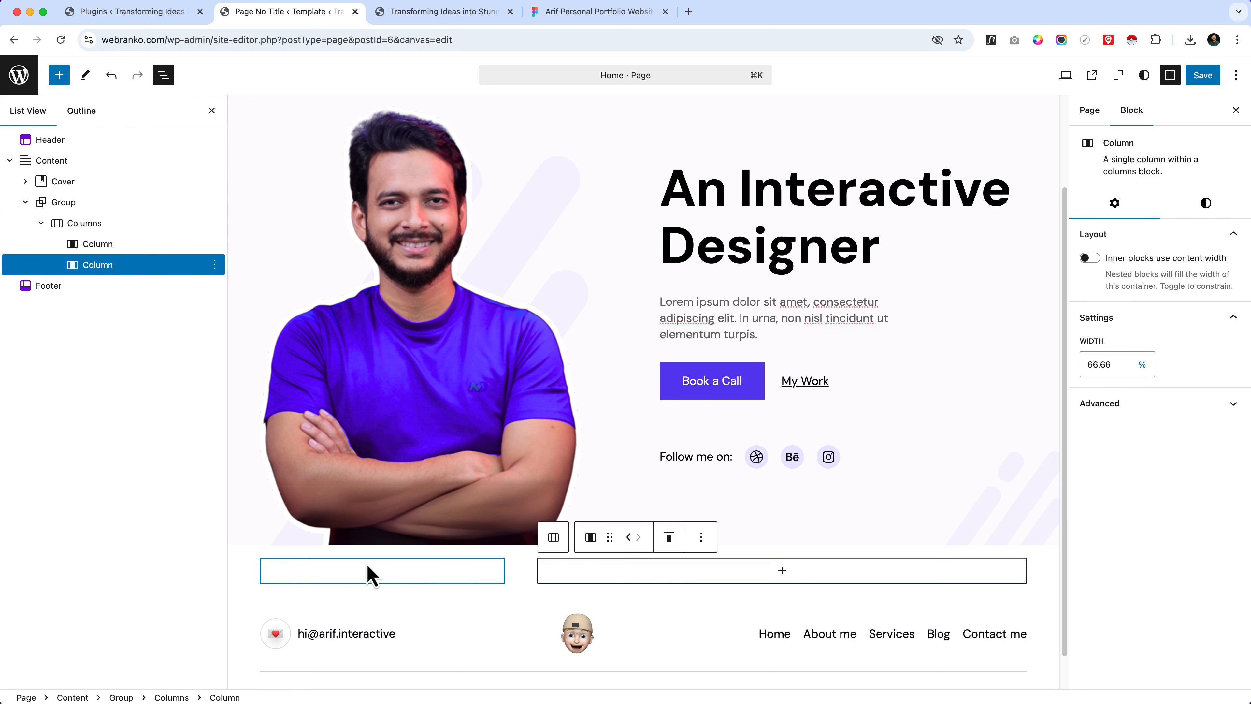
{"action": "left_click", "coordinate": [366, 573]}
{"action": "left_click", "coordinate": [623, 580]}
- Insert a Heading block in the first, 33.33% wide column
{"action": "left_click", "coordinate": [404, 581]}
{"action": "left_click", "coordinate": [382, 573]}
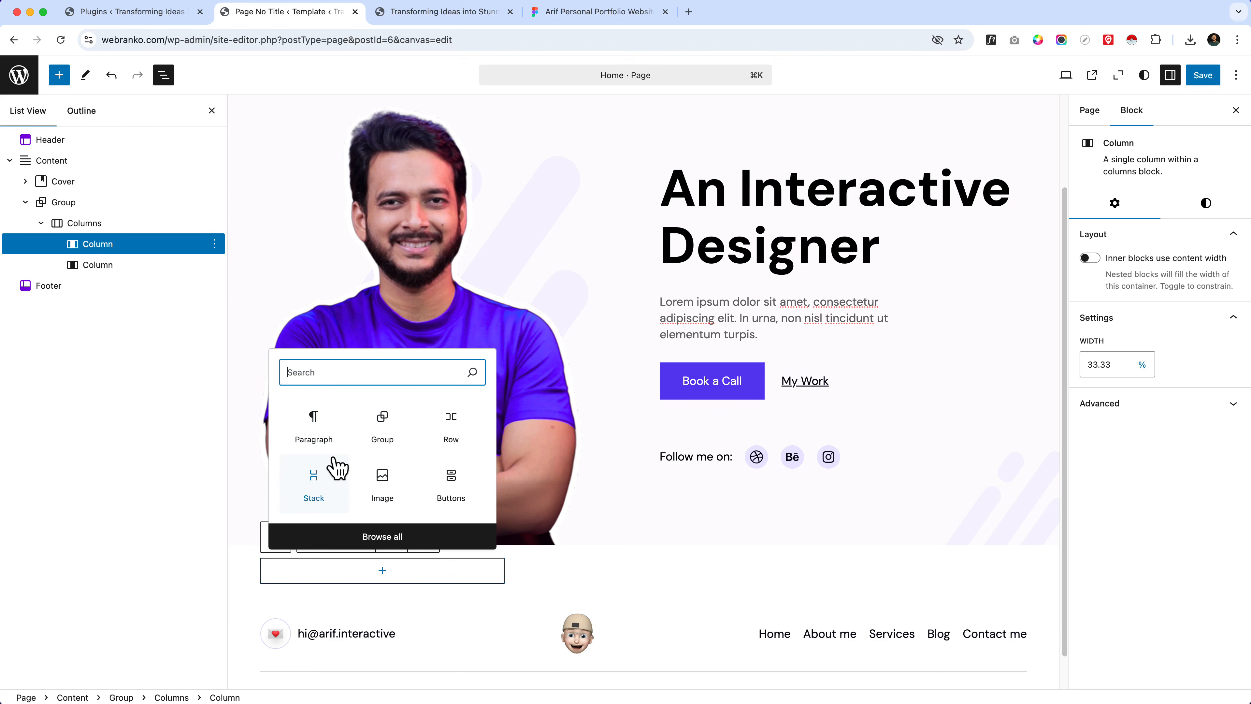
{"action": "type", "text": "head"}
{"action": "left_click", "coordinate": [329, 328]}
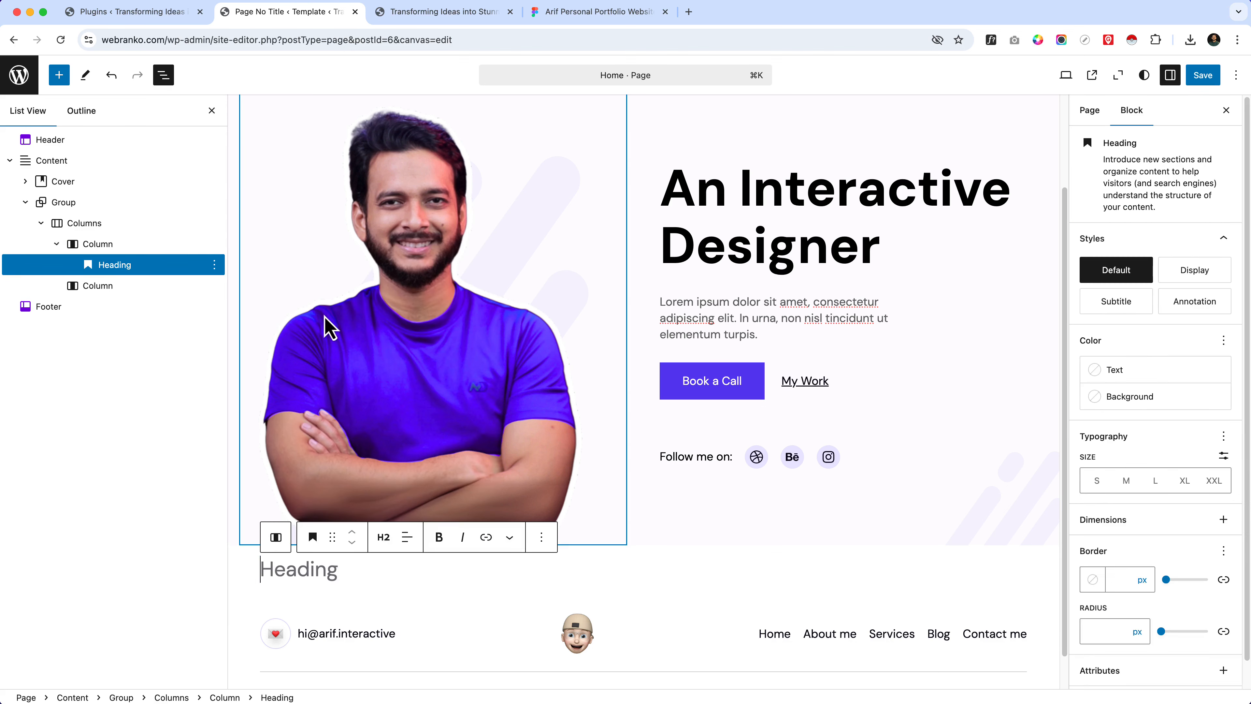
- Copy the "Meet my recent clients" title text from the Figma design and return to the site editor
{"action": "left_click", "coordinate": [611, 14]}
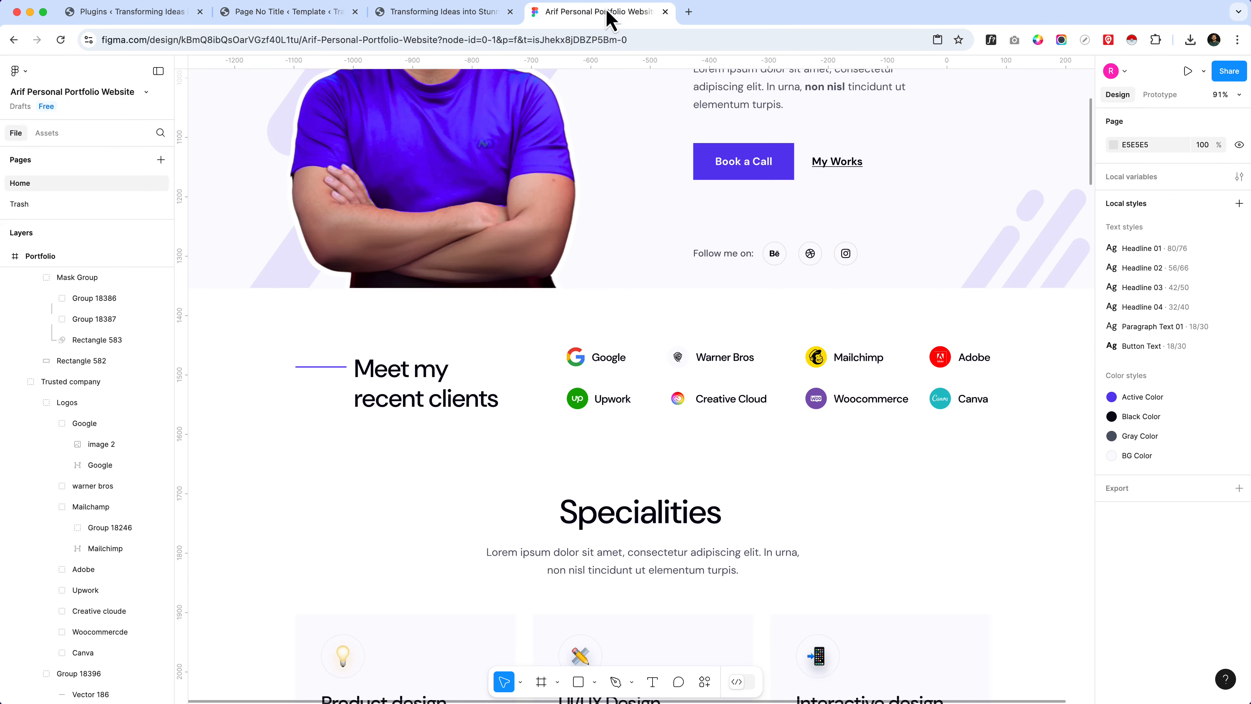
{"action": "double_click", "coordinate": [416, 377]}
{"action": "double_click", "coordinate": [387, 370]}
{"action": "triple_click", "coordinate": [384, 370]}
{"action": "key", "text": "super+a"}
{"action": "key", "text": "super+c"}
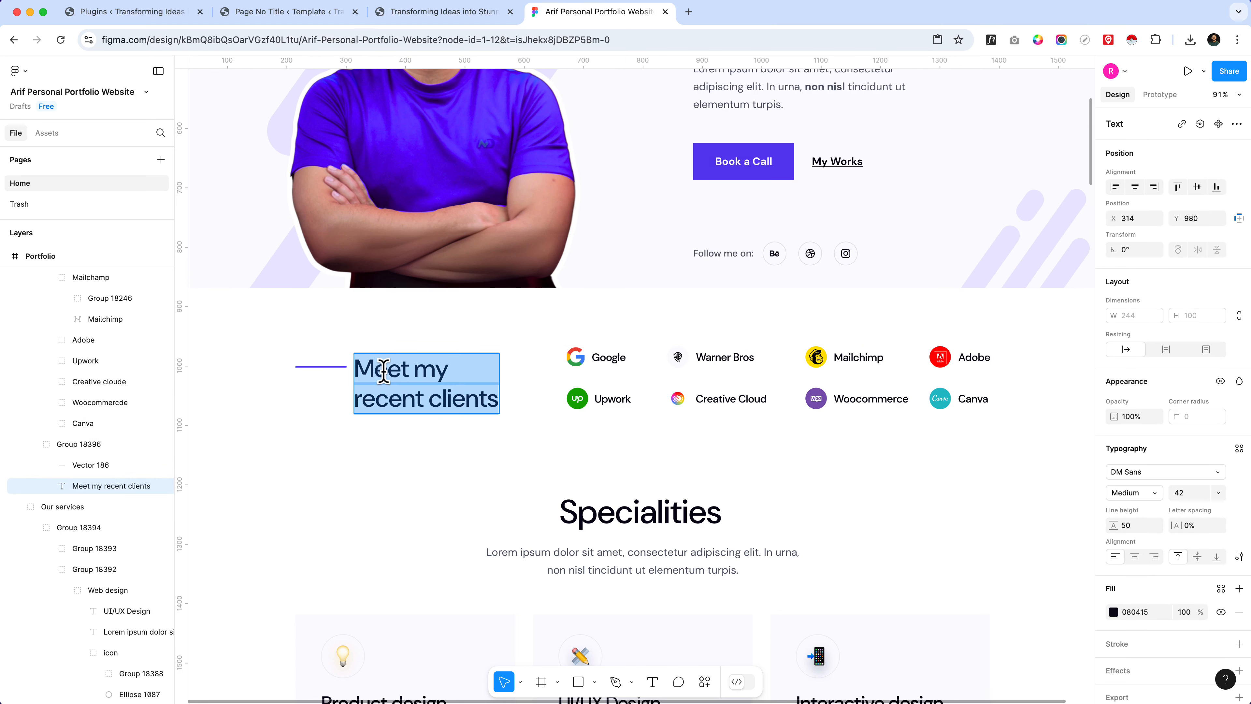
{"action": "left_click", "coordinate": [314, 14]}
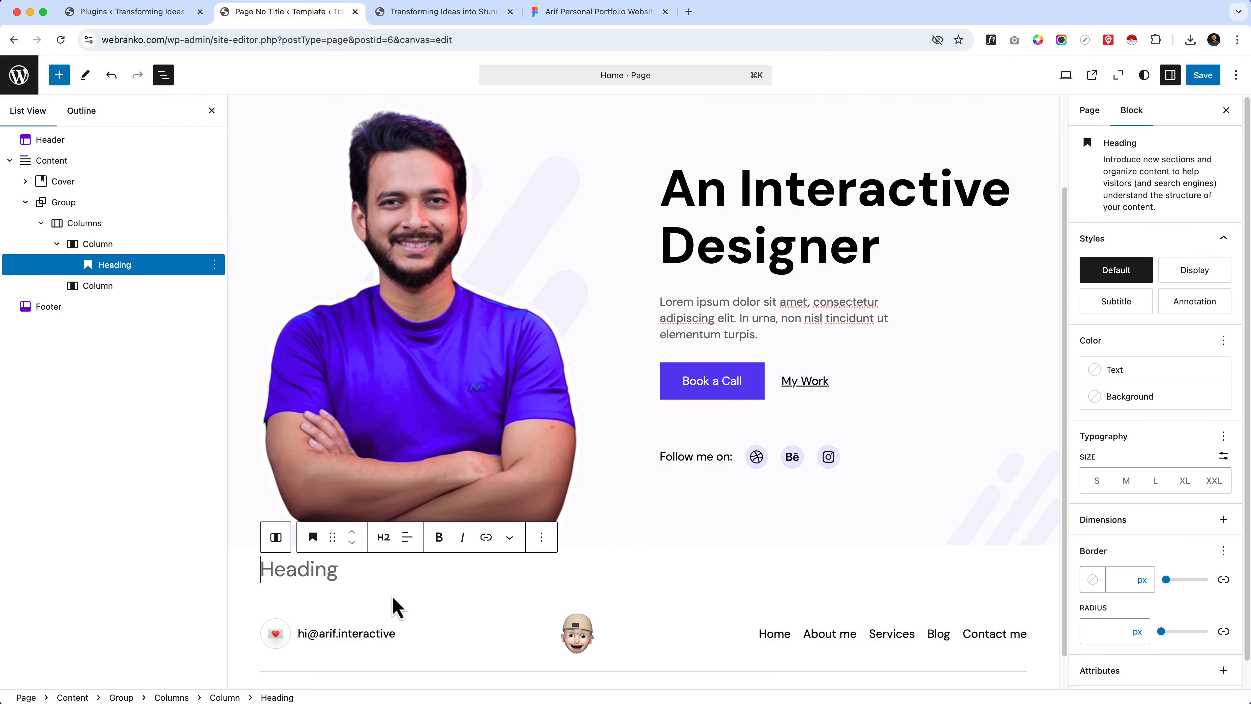
- Paste the "Meet my recent clients" title into the heading and compare its font settings with the "Specialities" heading in the Figma design
{"action": "key", "text": "super+v"}
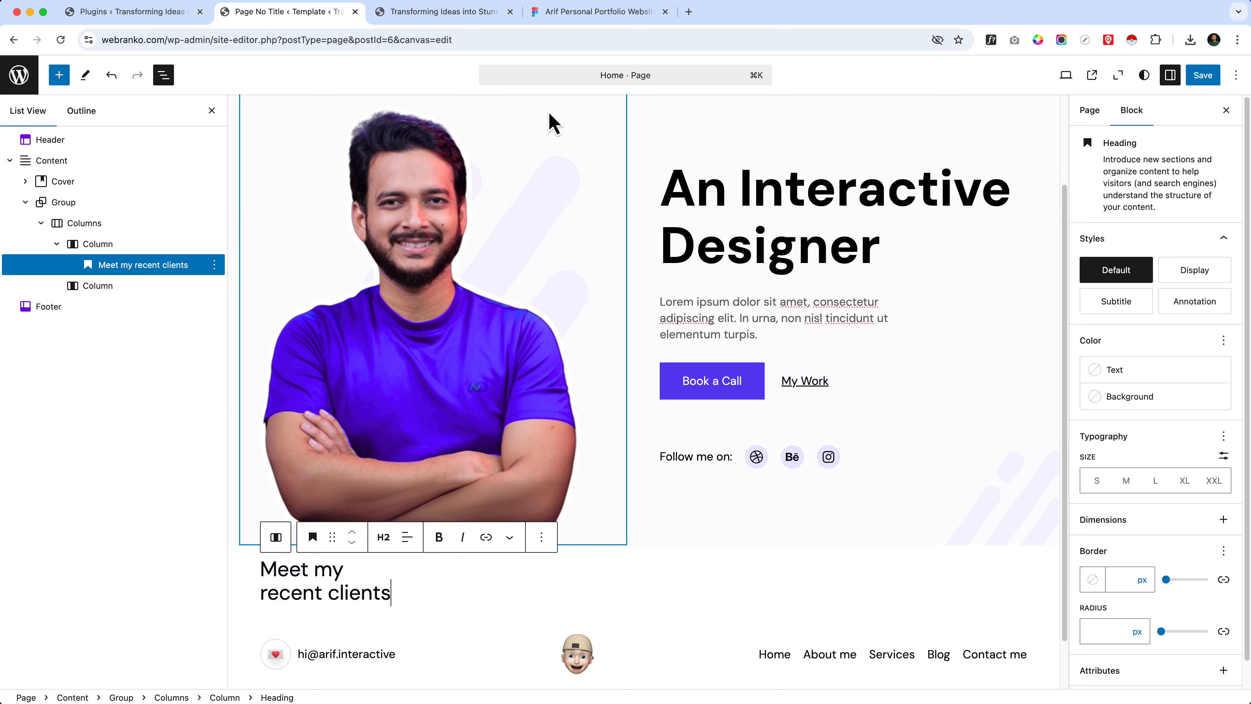
{"action": "left_click", "coordinate": [564, 14]}
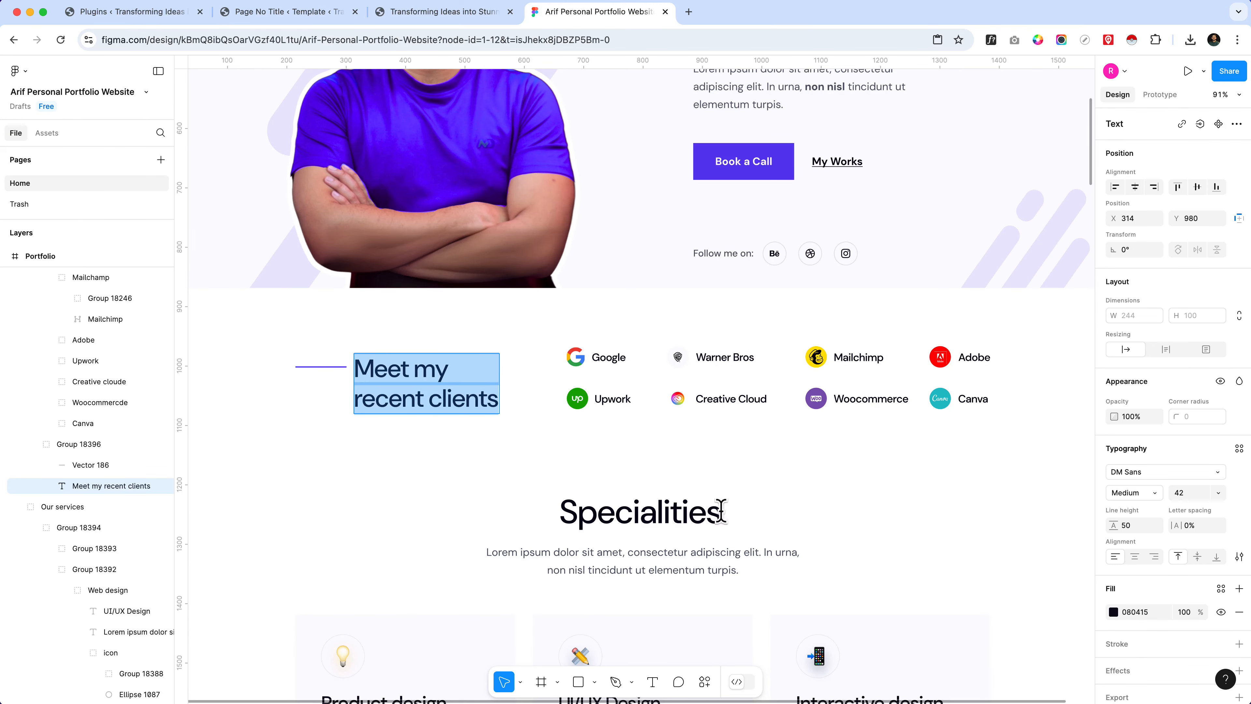
{"action": "left_click", "coordinate": [706, 512]}
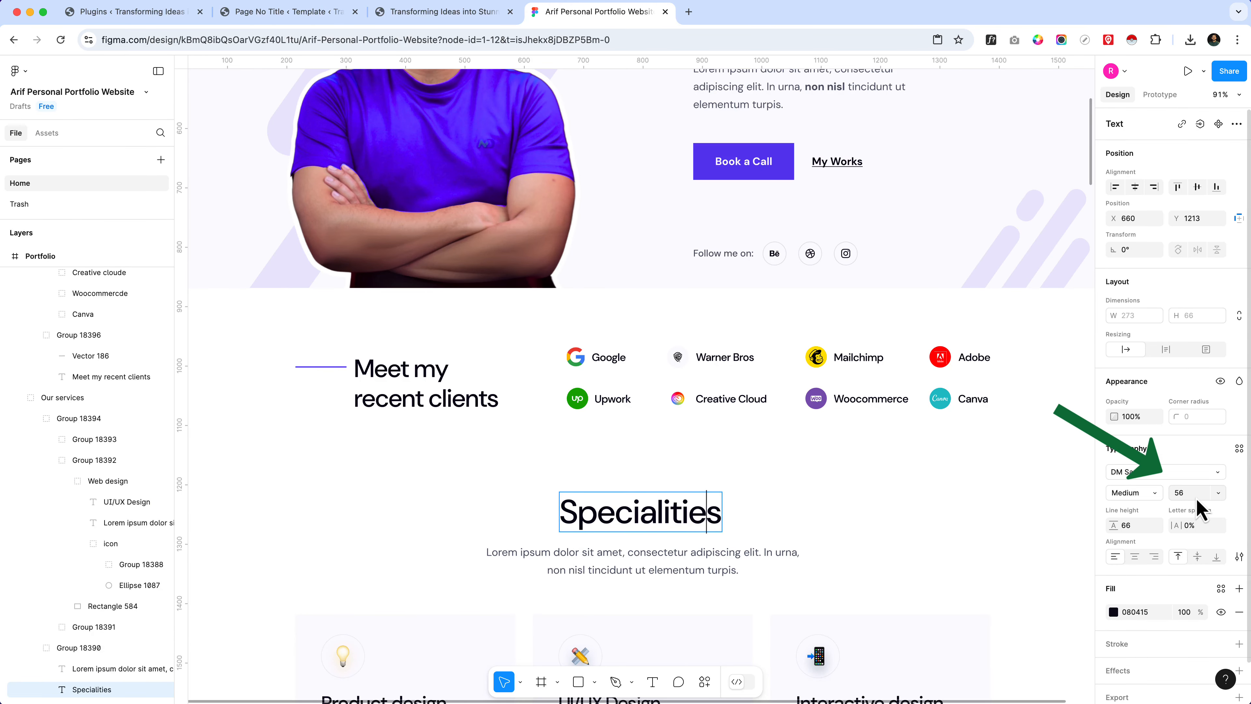
{"action": "double_click", "coordinate": [389, 389]}
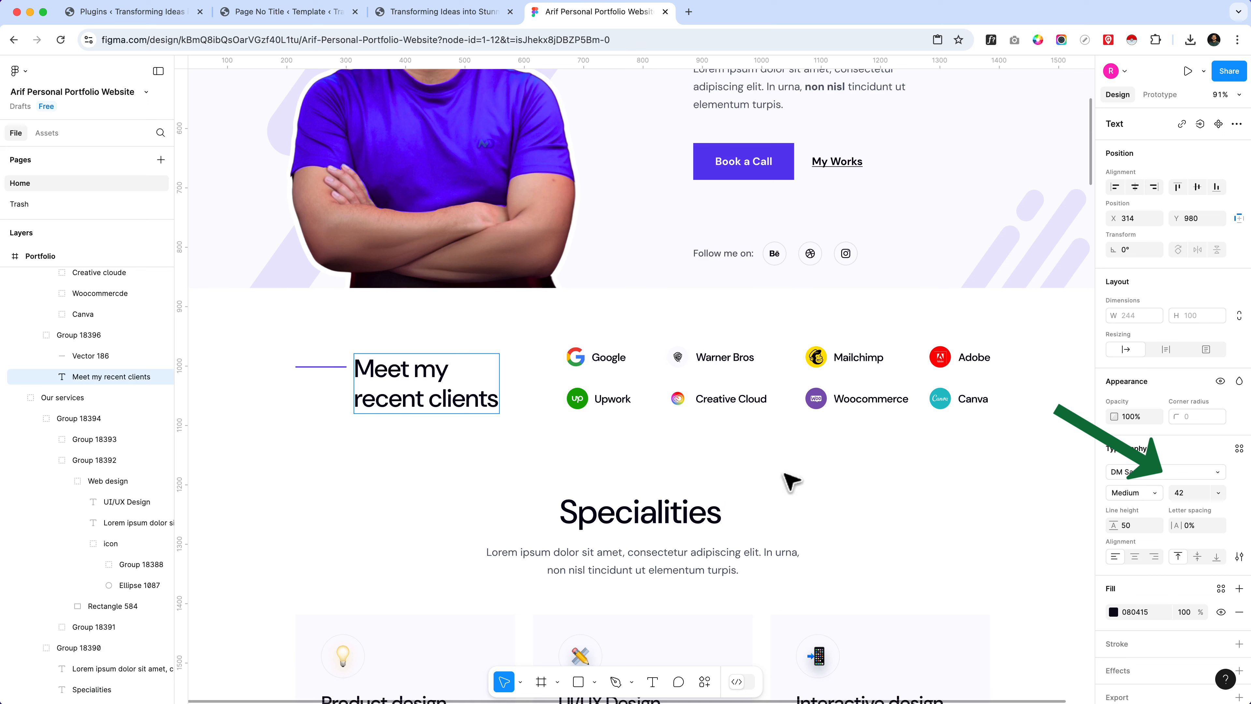
{"action": "left_click", "coordinate": [656, 518]}
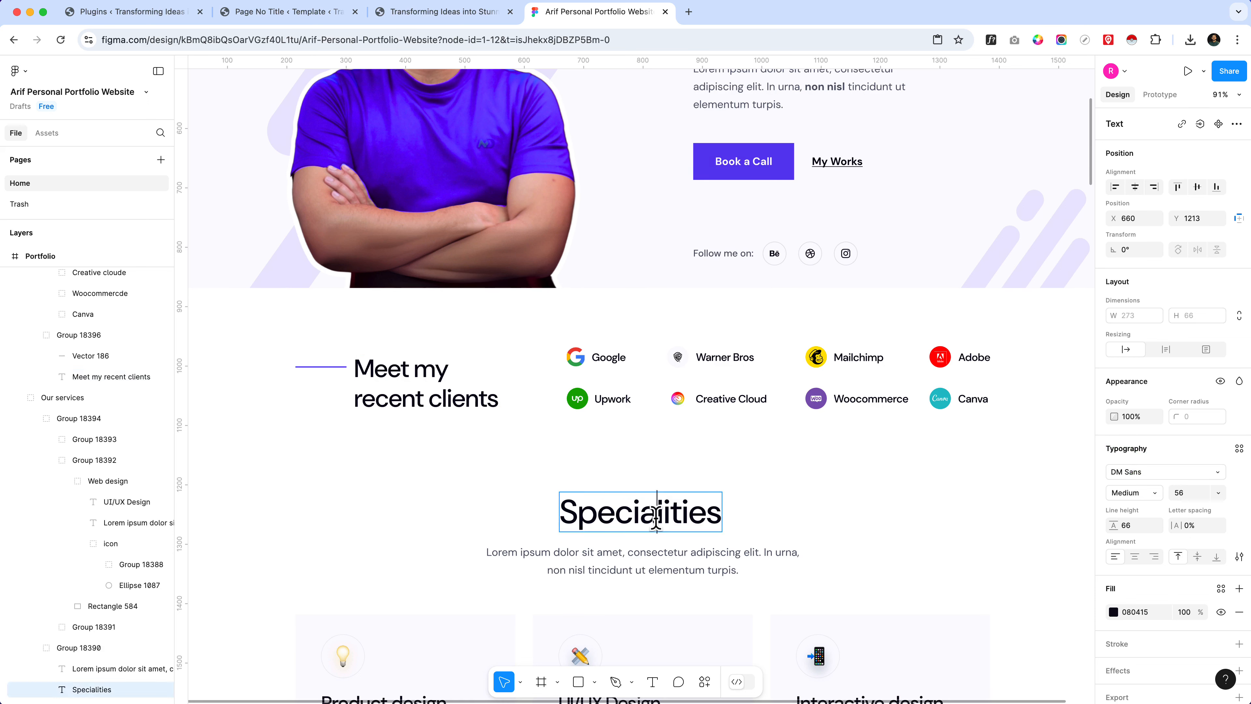
{"action": "left_click", "coordinate": [411, 414]}
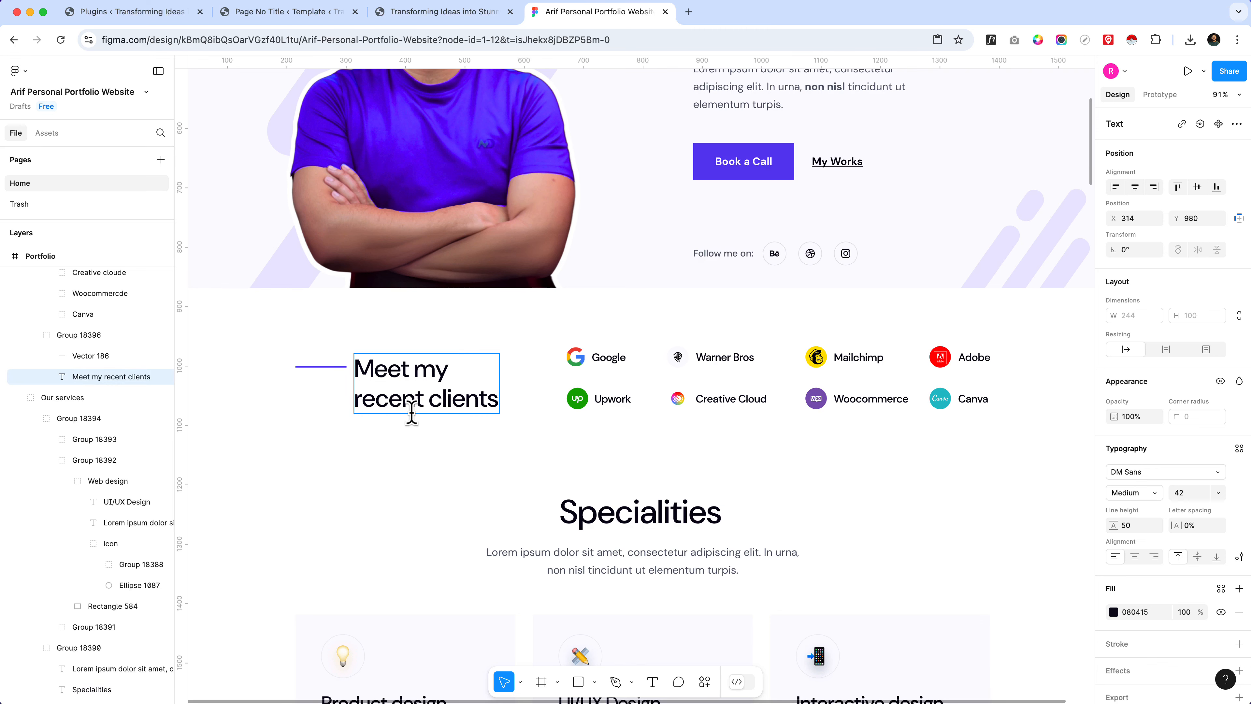
- Return to the site editor and set the global typography of all headings to DM Sans with Semi Bold appearance
{"action": "left_click", "coordinate": [449, 15]}
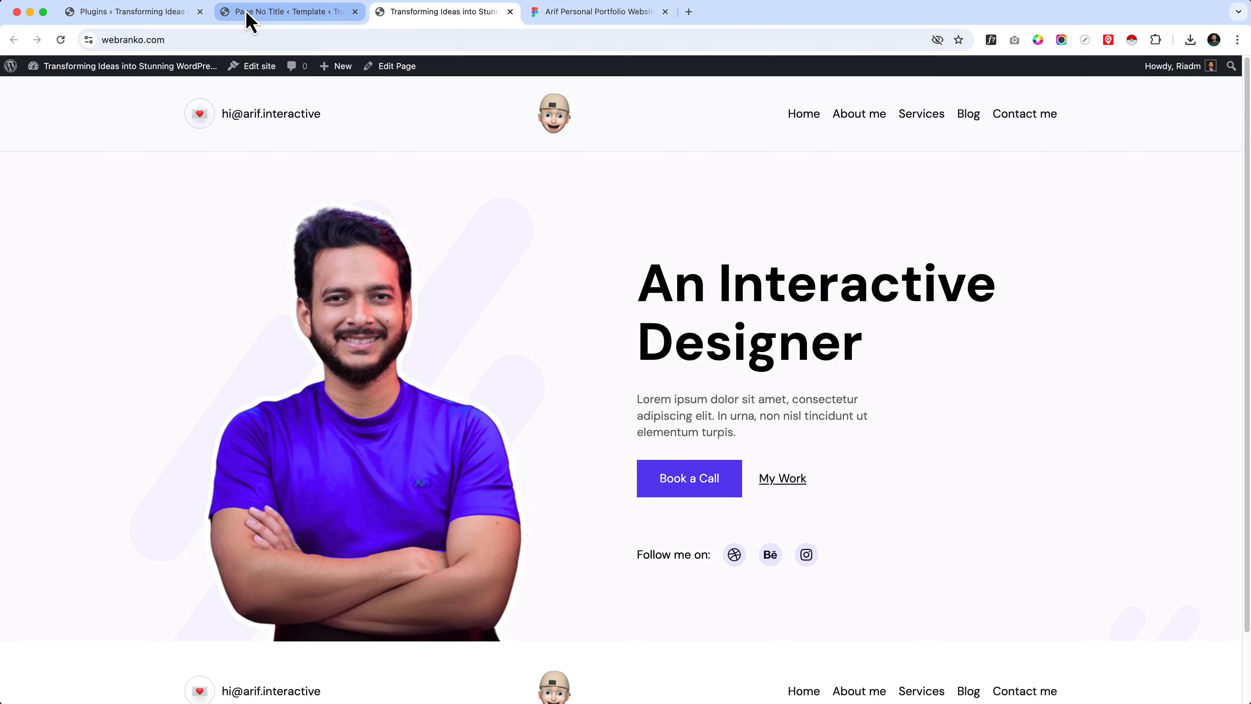
{"action": "left_click", "coordinate": [251, 12]}
{"action": "left_click", "coordinate": [1182, 113]}
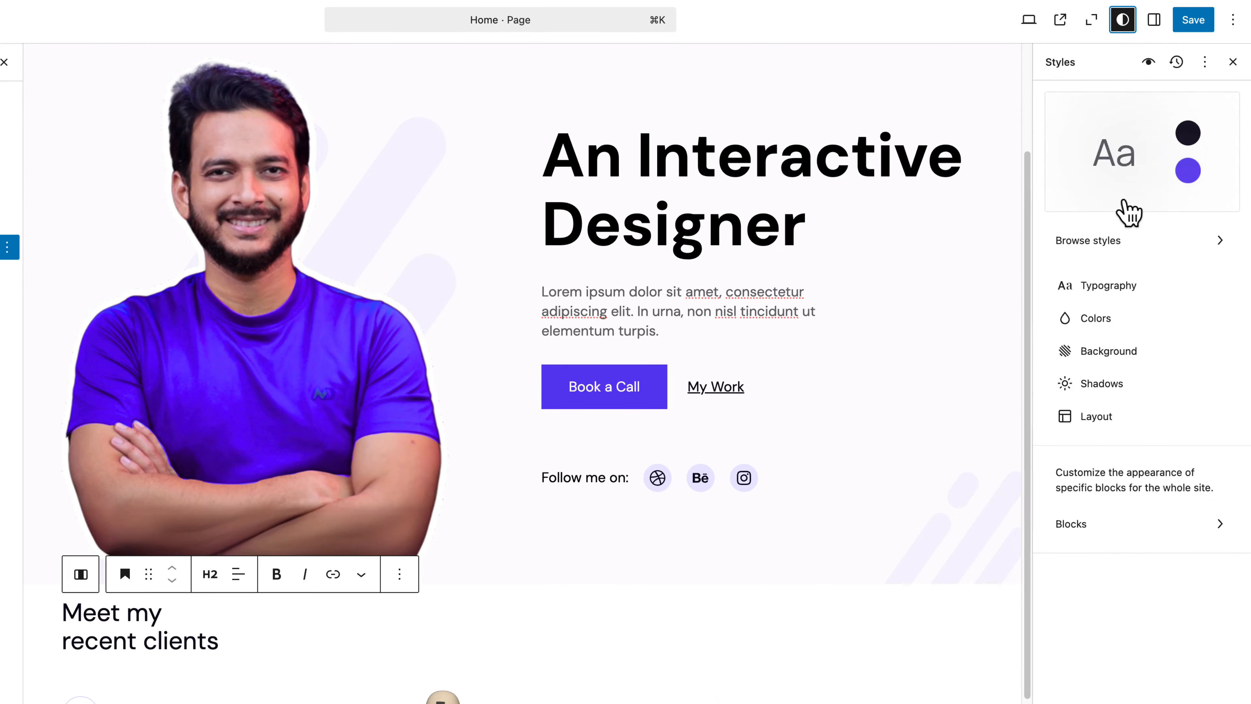
{"action": "left_click", "coordinate": [1131, 287]}
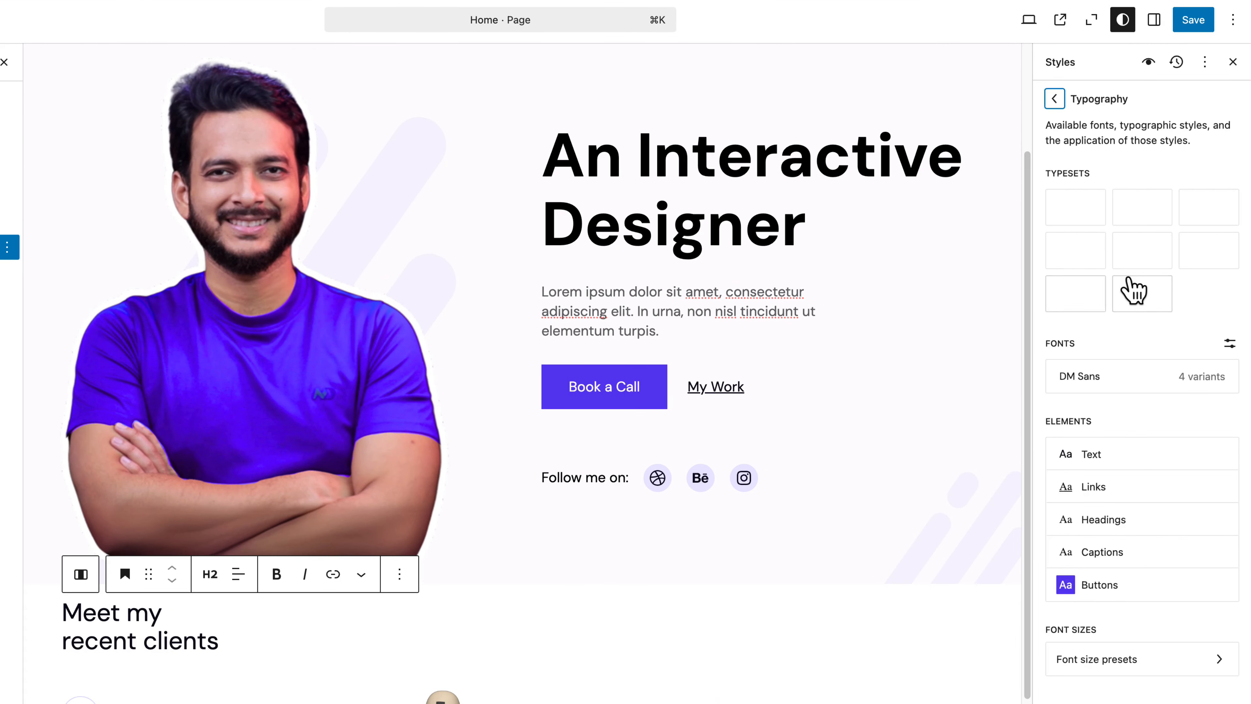
{"action": "left_click", "coordinate": [1133, 521]}
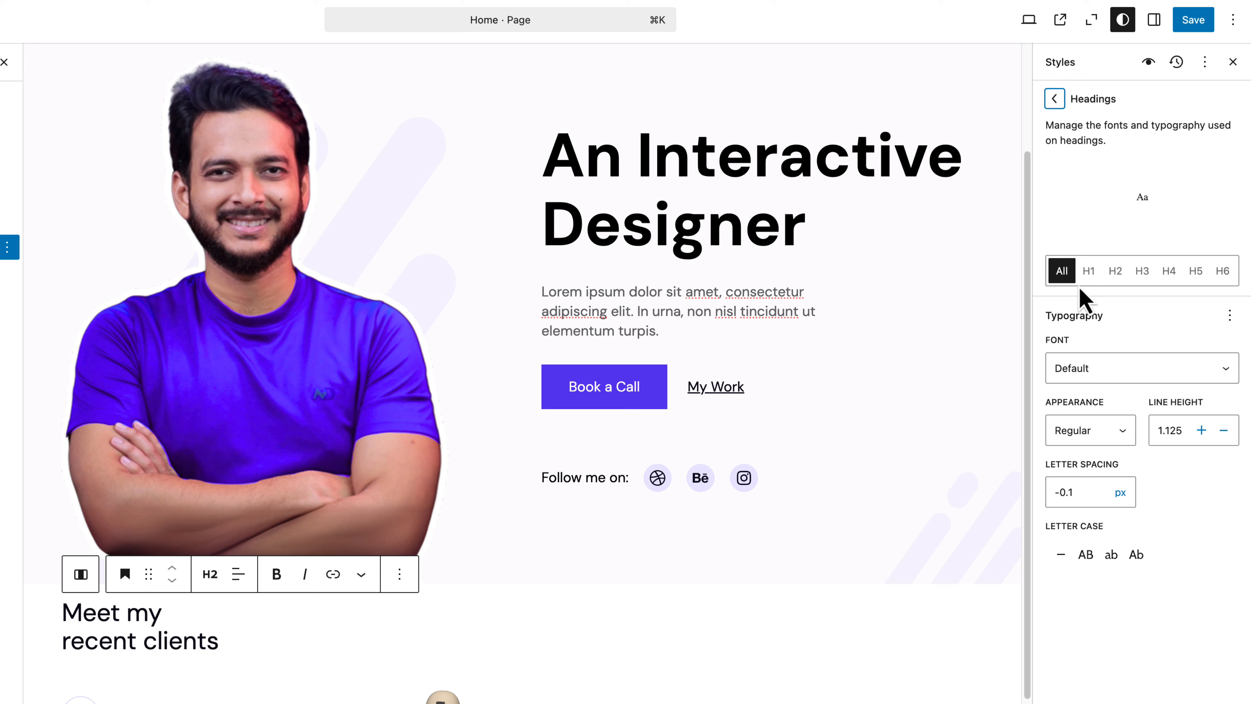
{"action": "left_click", "coordinate": [1086, 377]}
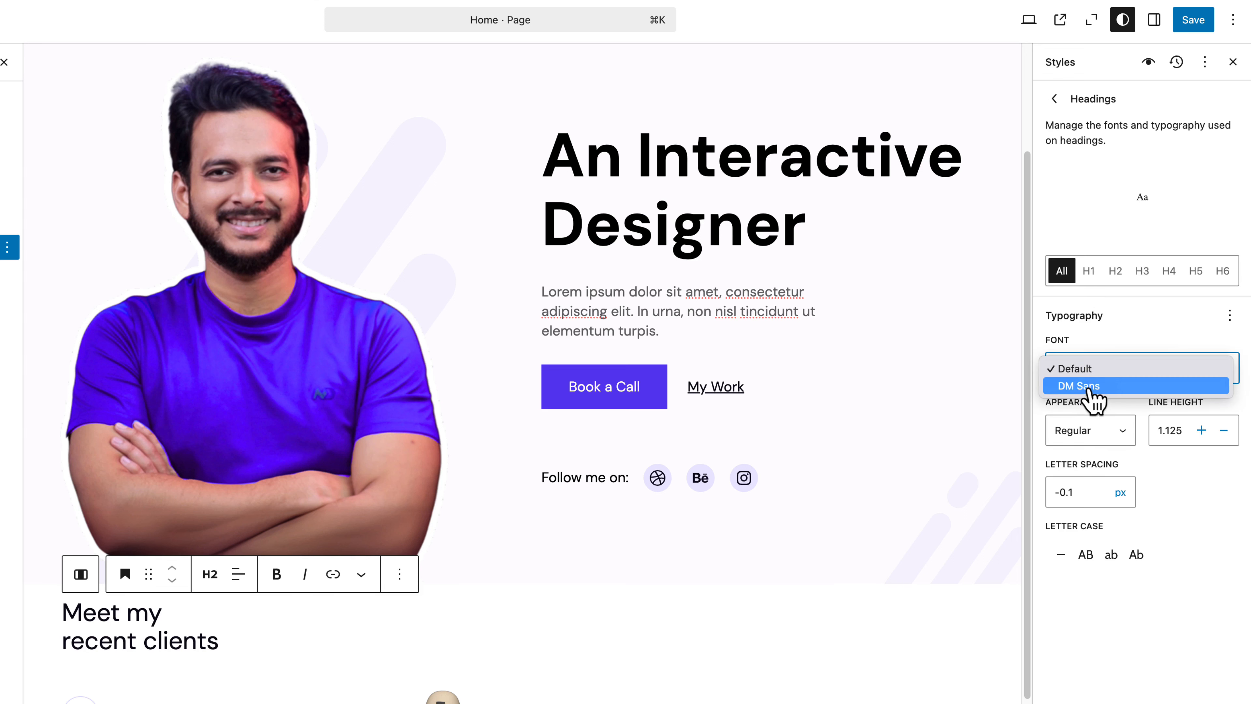
{"action": "key", "text": "Escape"}
{"action": "key", "text": "Down"}
{"action": "left_click", "coordinate": [1096, 436]}
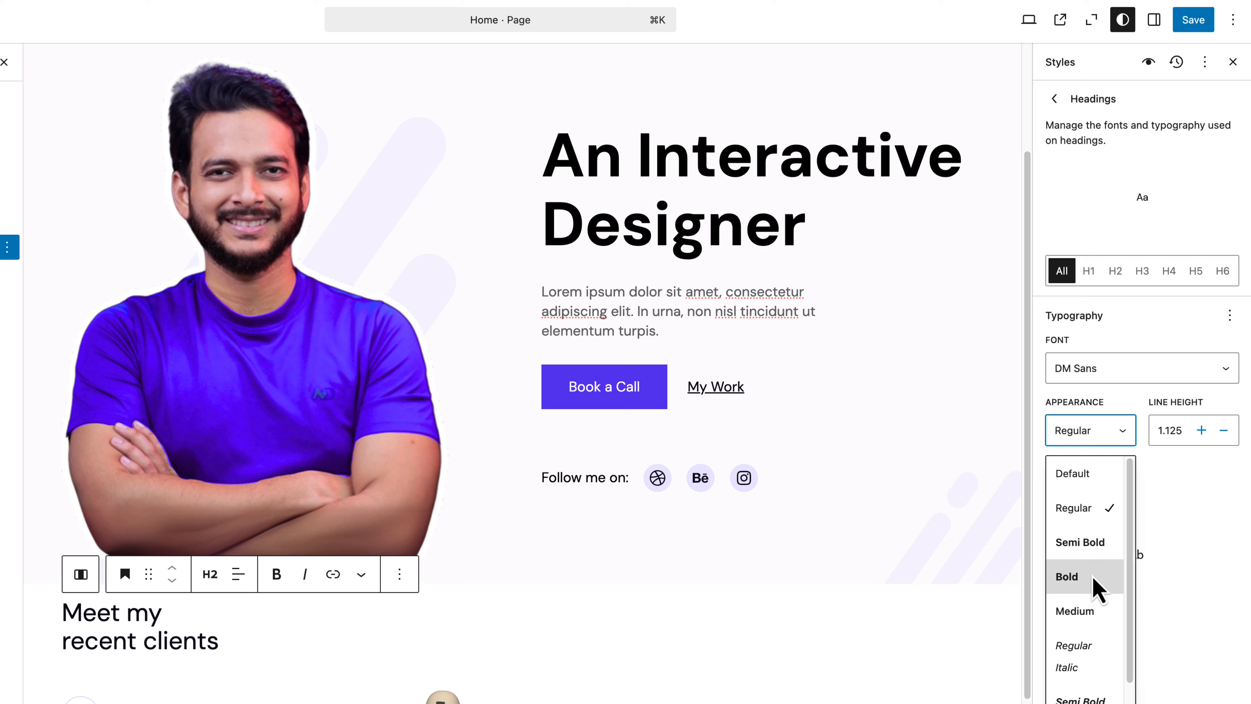
{"action": "left_click", "coordinate": [1098, 544]}
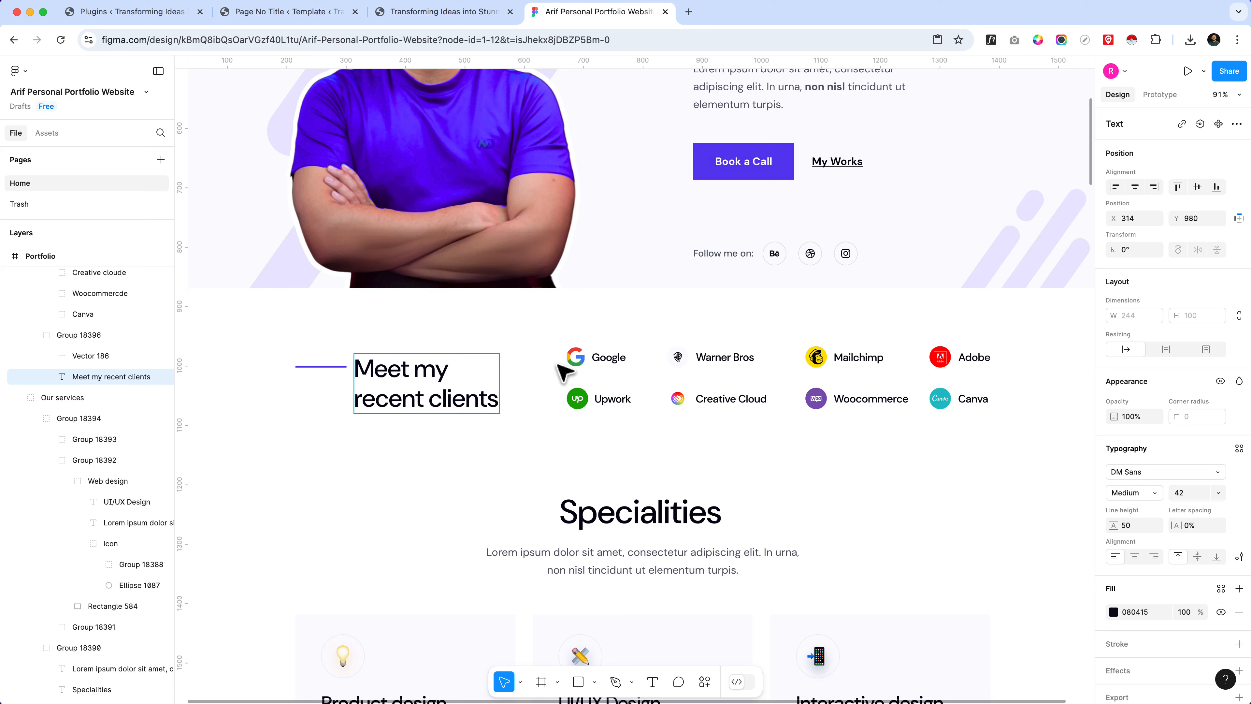
- Check the line beside the clients title in the Figma design and insert a Separator block before the heading in the site editor
{"action": "left_click", "coordinate": [298, 367]}
{"action": "left_click", "coordinate": [326, 388]}
{"action": "scroll", "coordinate": [327, 375], "scroll_direction": "down", "scroll_amount": 3}
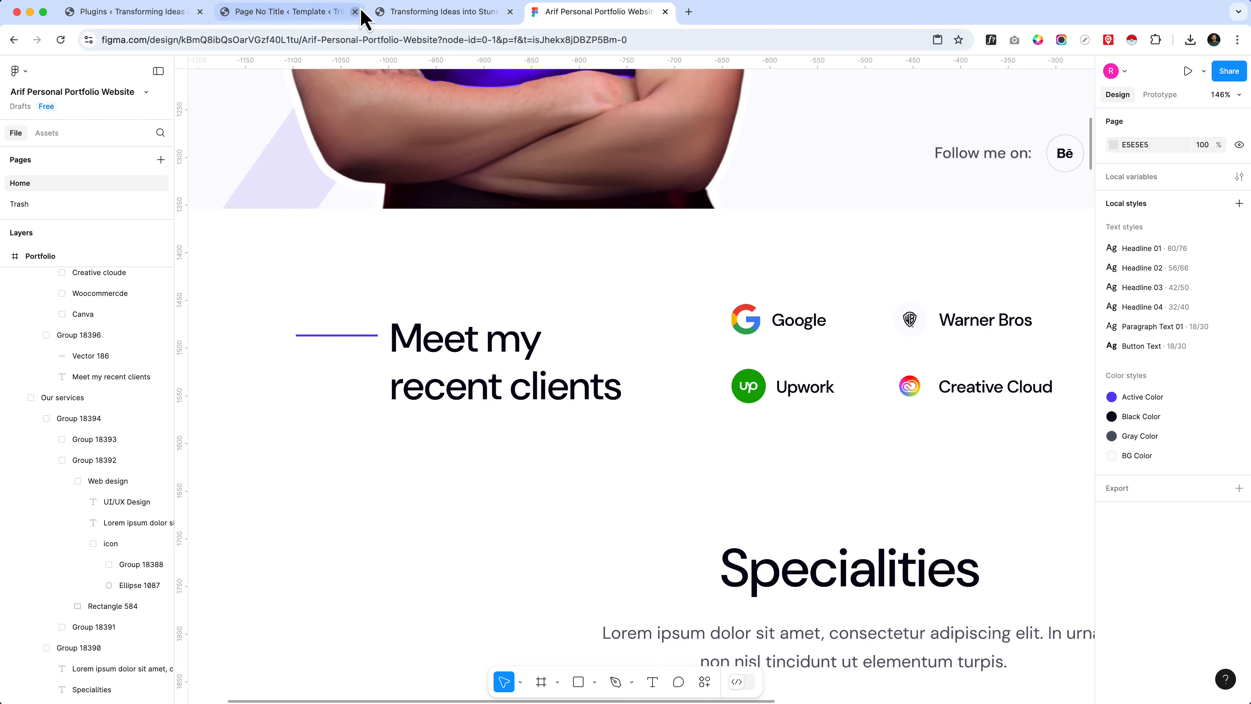
{"action": "left_click", "coordinate": [433, 11]}
{"action": "left_click", "coordinate": [251, 12]}
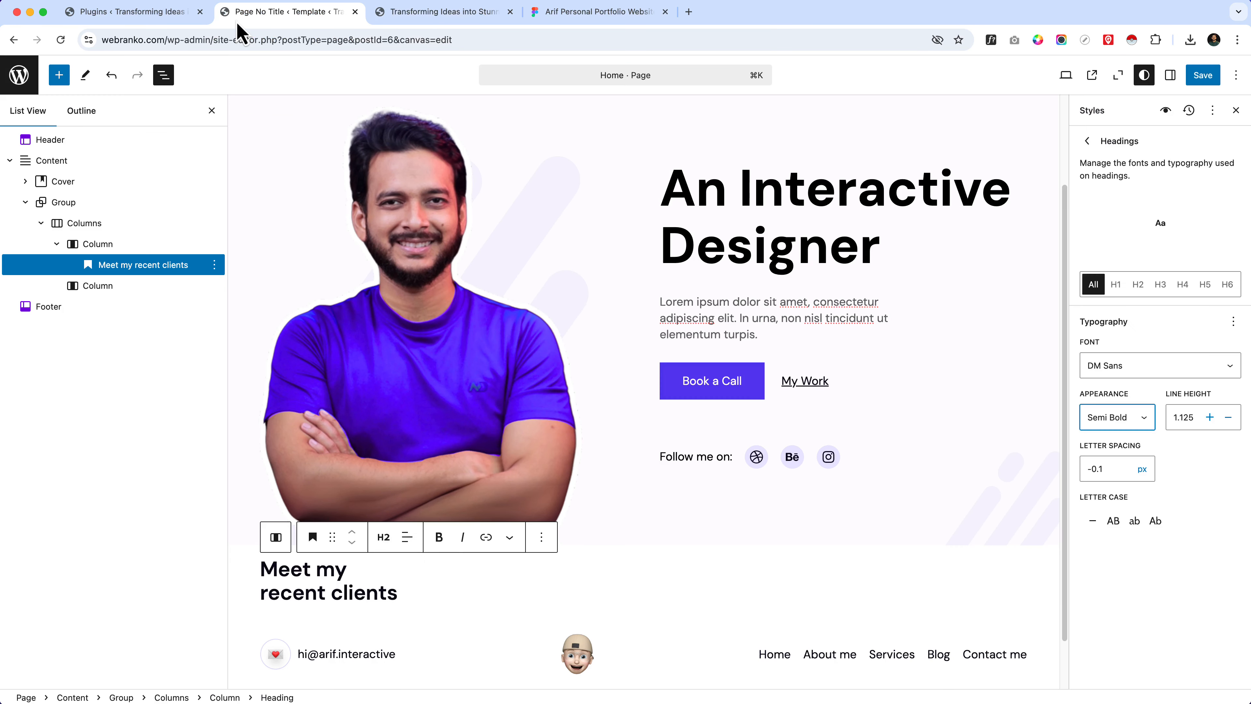
{"action": "left_click", "coordinate": [214, 264]}
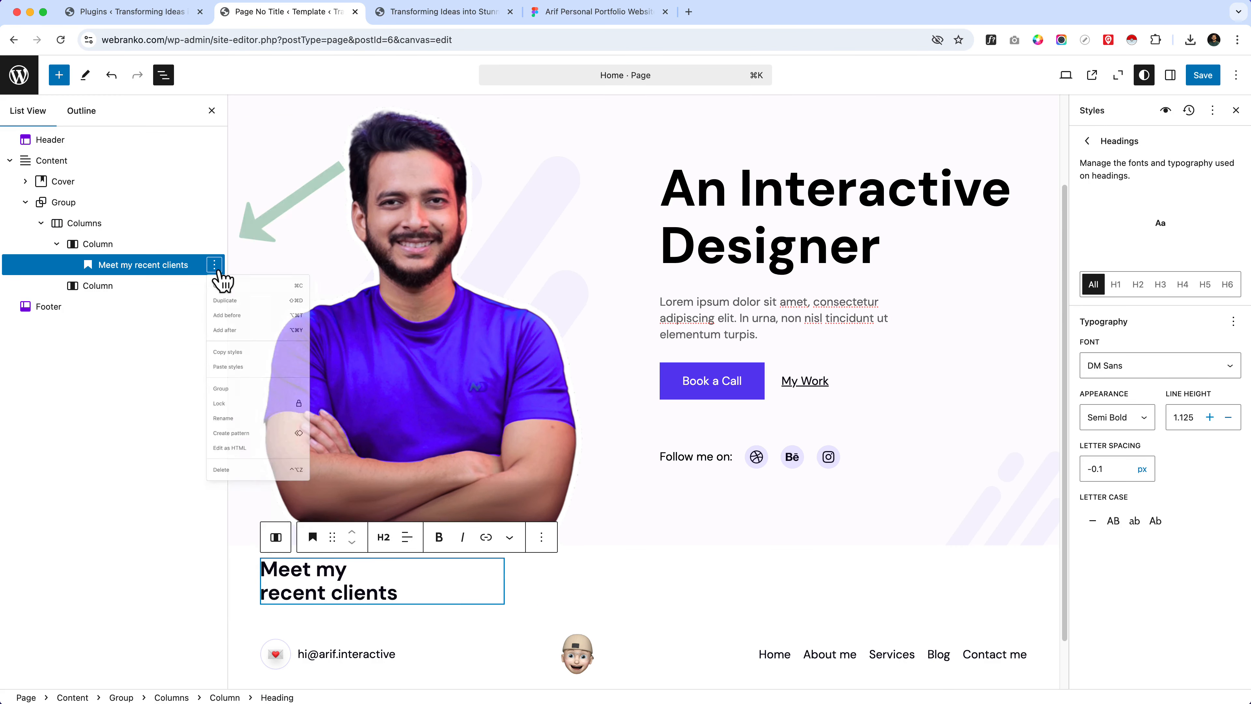
{"action": "left_click", "coordinate": [248, 346]}
{"action": "type", "text": "/se"}
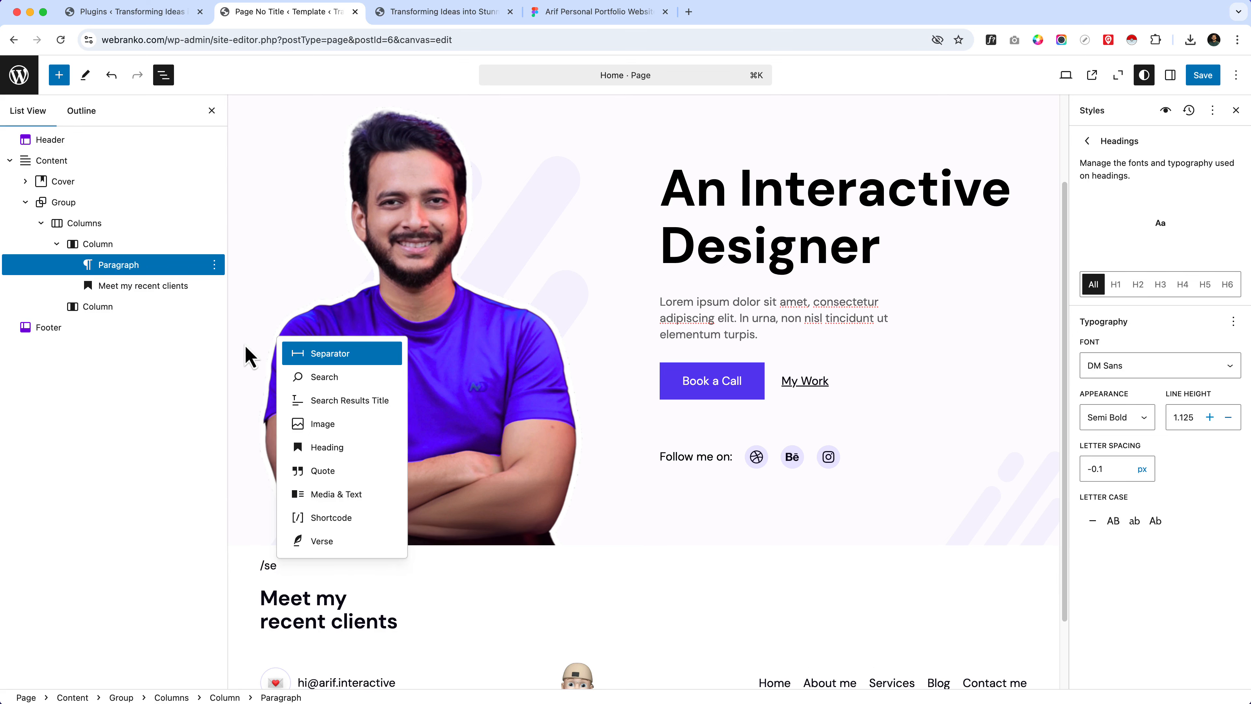
{"action": "key", "text": "Return"}
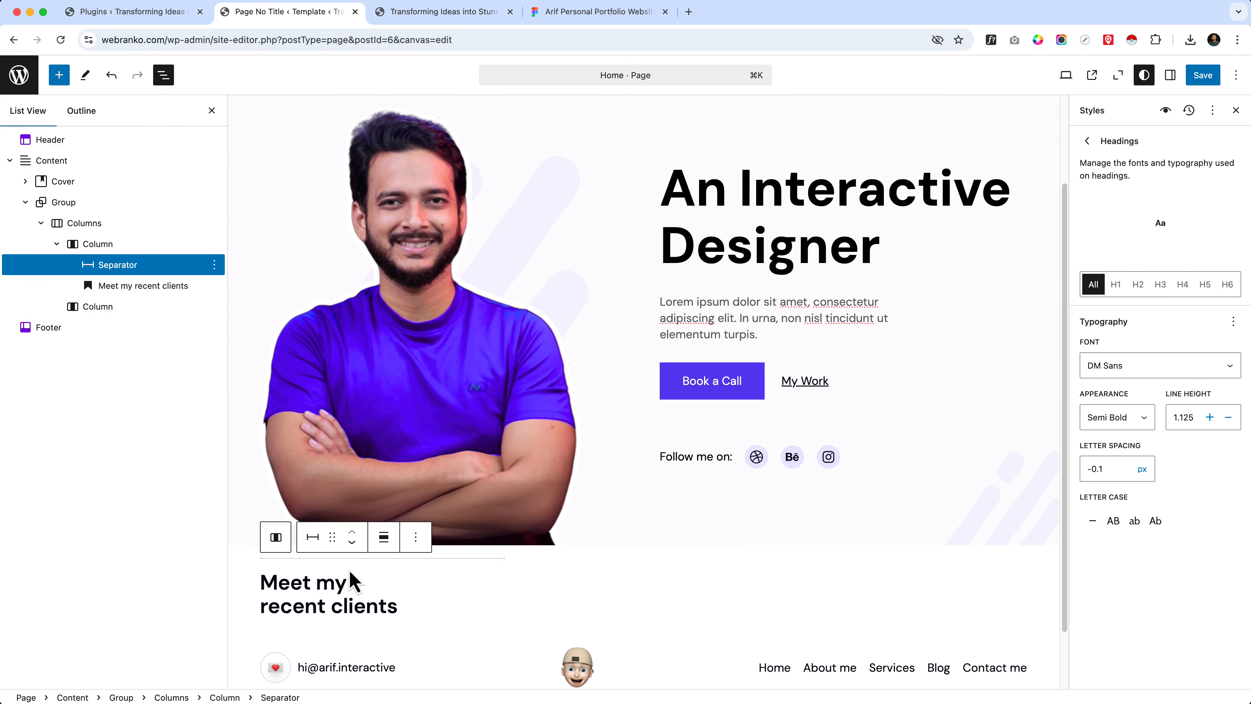
{"action": "left_click", "coordinate": [384, 539]}
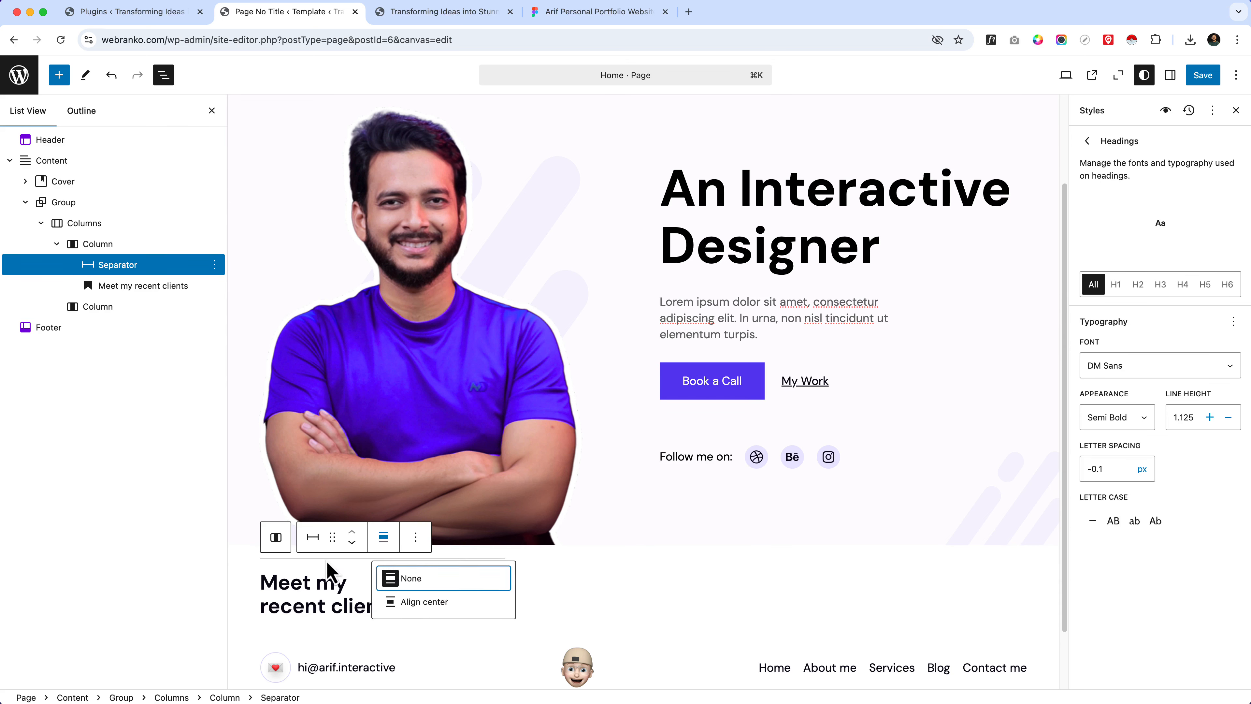
{"action": "left_click", "coordinate": [327, 572]}
{"action": "left_click", "coordinate": [327, 571]}
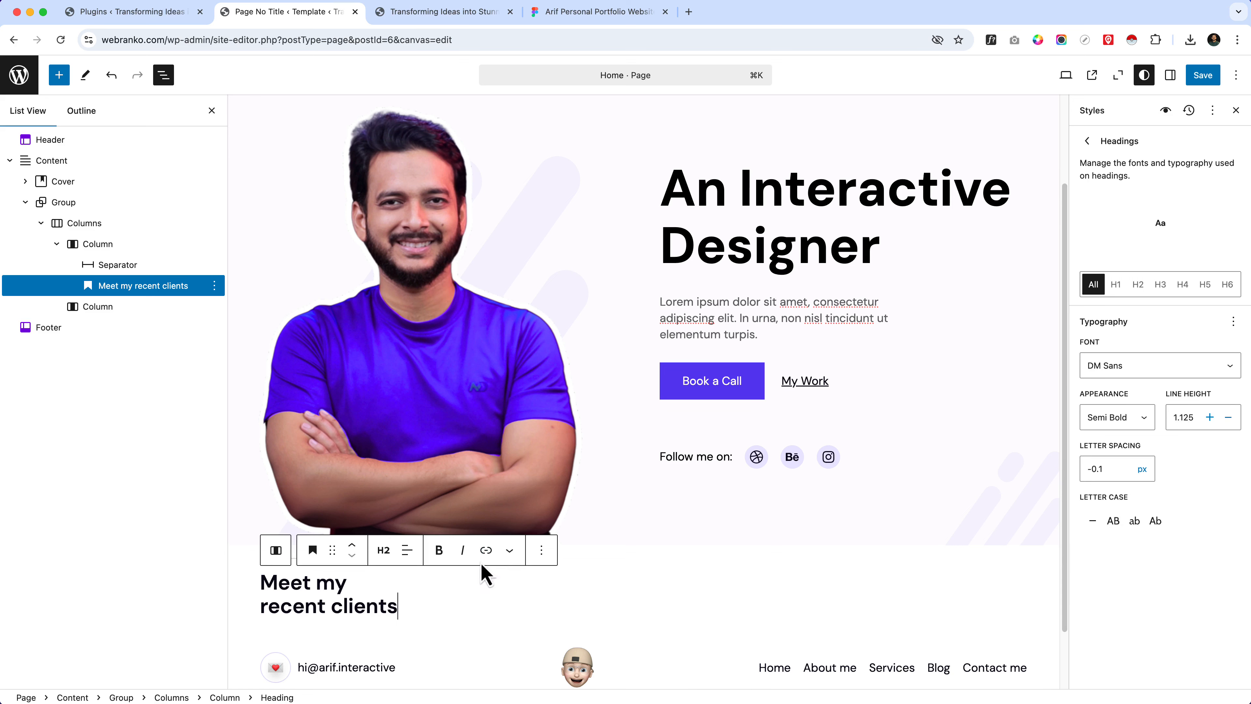
- Set the background color of the separator above the clients heading to the theme's purple
{"action": "left_click", "coordinate": [115, 266]}
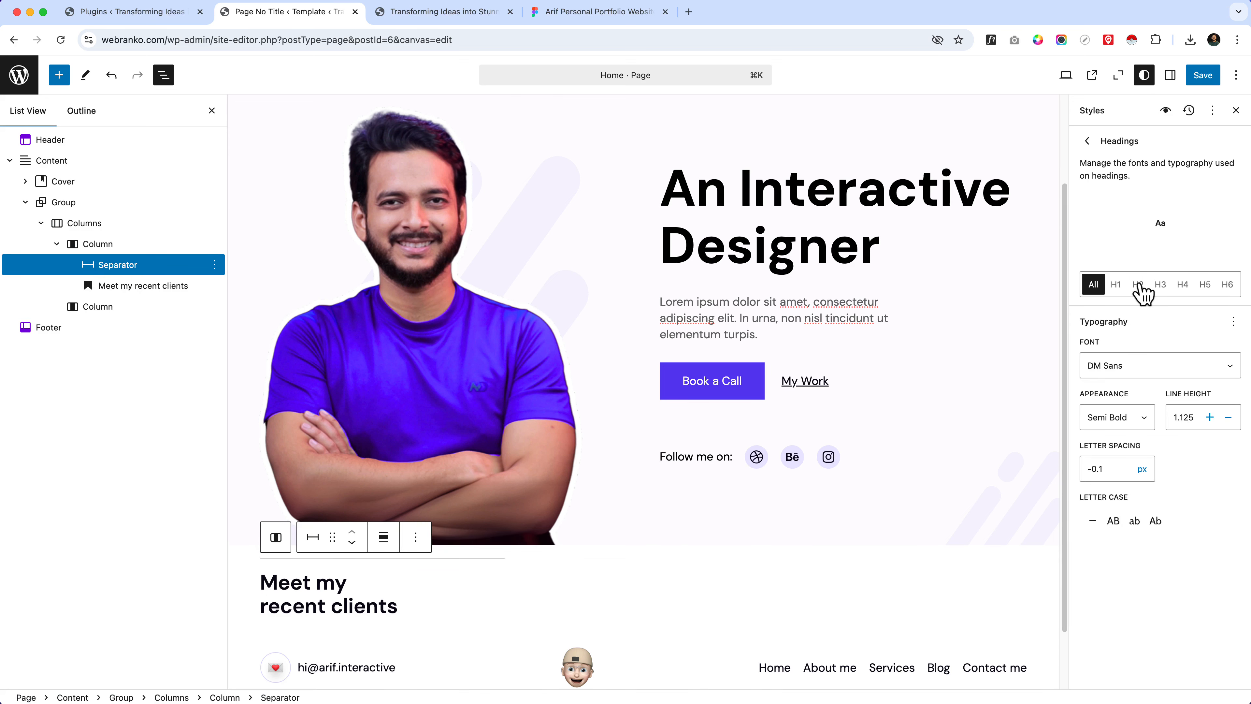
{"action": "left_click", "coordinate": [1170, 75]}
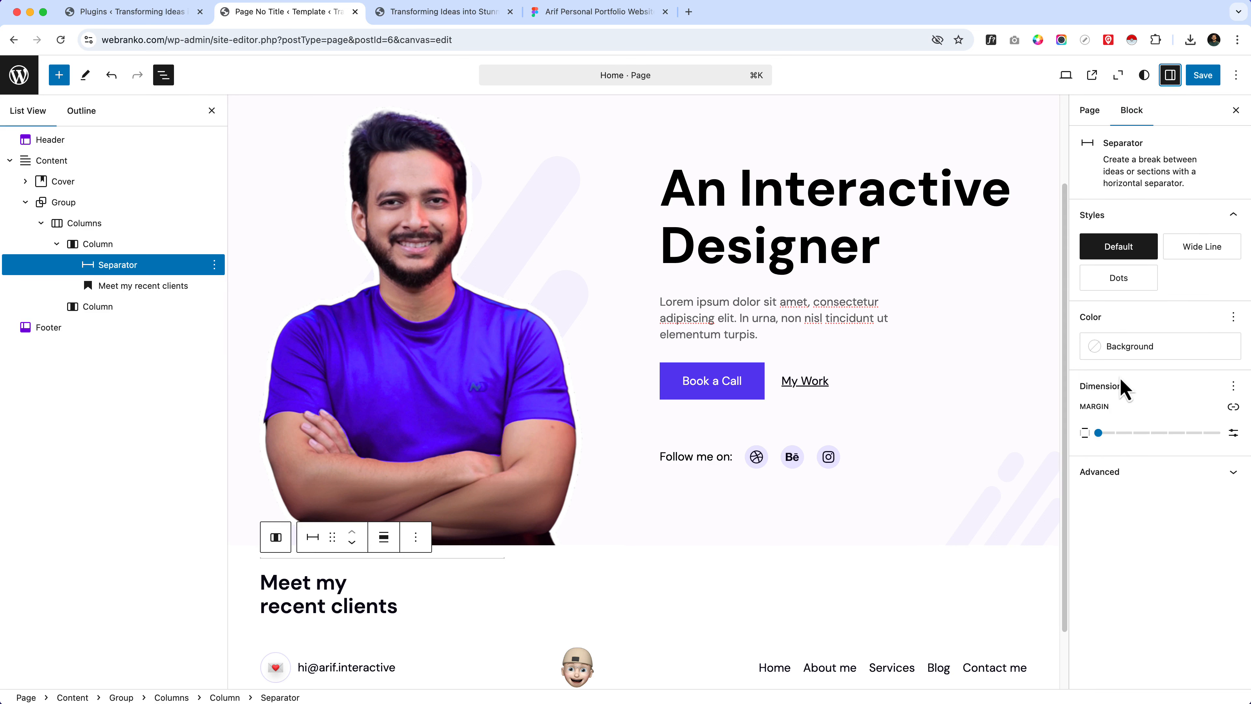
{"action": "left_click_drag", "start_coordinate": [1126, 433], "coordinate": [1103, 442]}
{"action": "left_click", "coordinate": [1138, 351]}
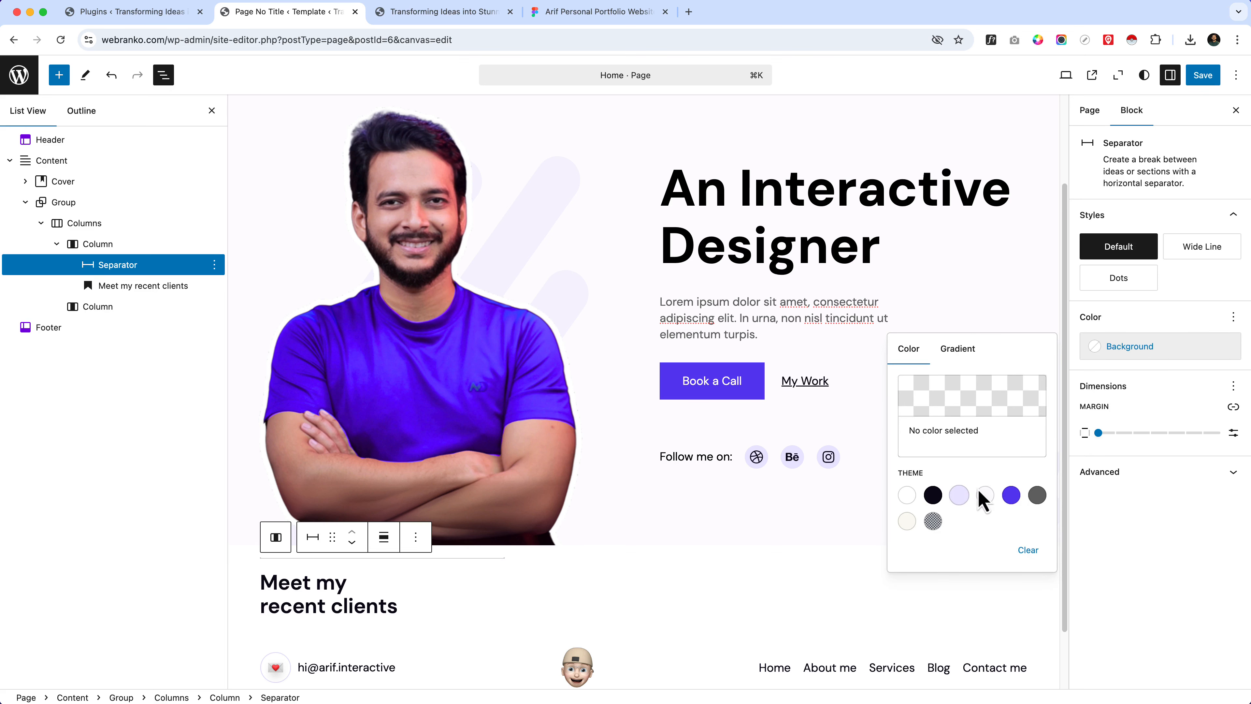
{"action": "left_click", "coordinate": [1011, 495]}
{"action": "left_click", "coordinate": [1139, 522]}
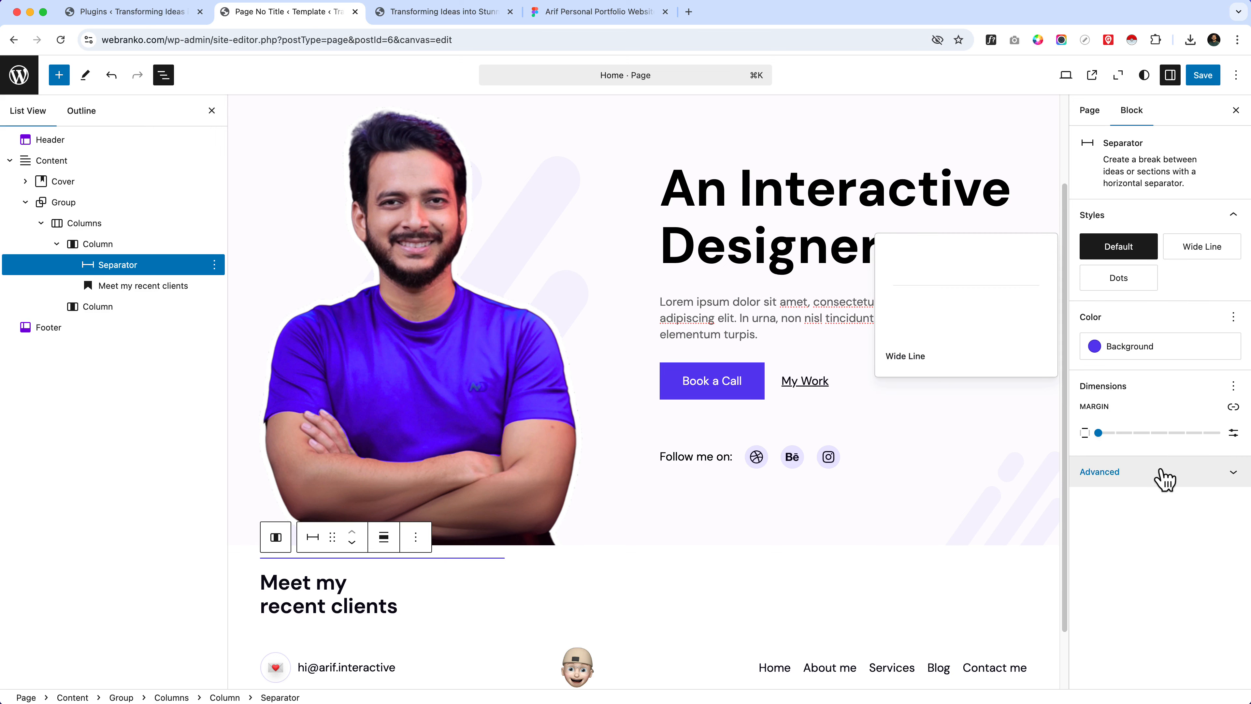
- Try the separator's Wide Line style against Default and look through its advanced and alignment options
{"action": "left_click", "coordinate": [1200, 246]}
{"action": "left_click", "coordinate": [1150, 253]}
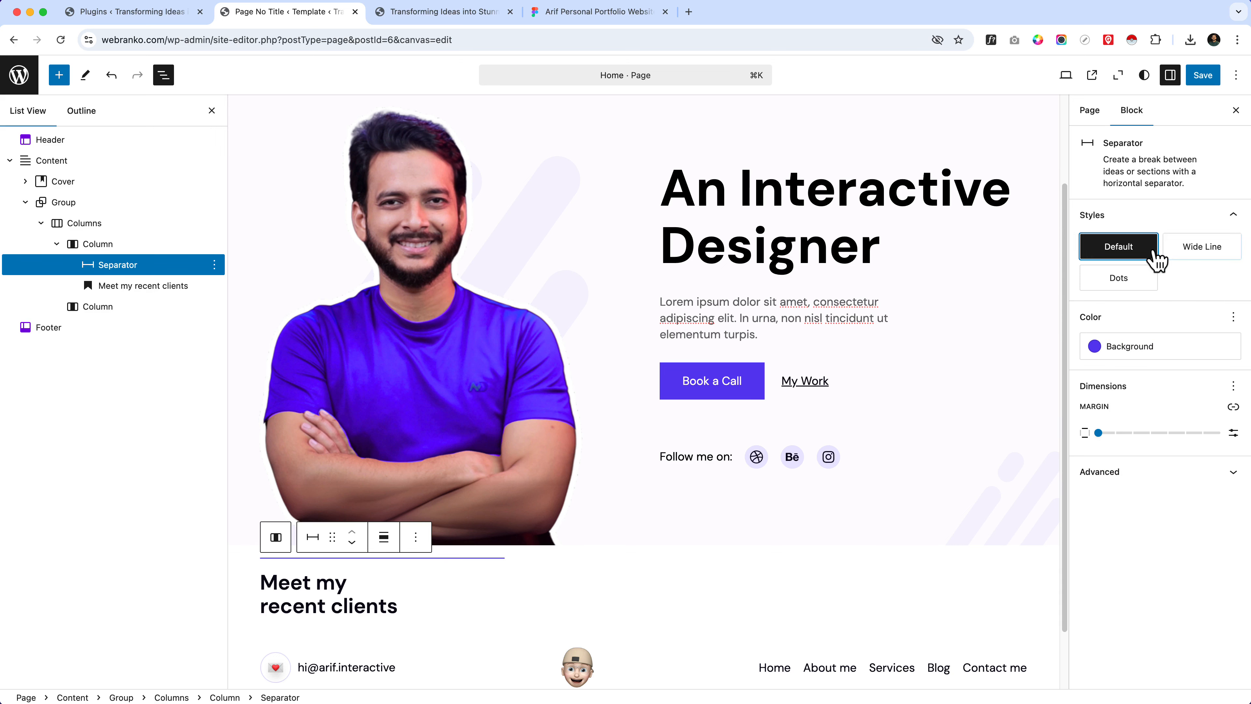
{"action": "mouse_move", "coordinate": [1098, 433]}
{"action": "left_mouse_down"}
{"action": "mouse_move", "coordinate": [1147, 434]}
{"action": "mouse_move", "coordinate": [1098, 434]}
{"action": "left_mouse_up"}
{"action": "left_click", "coordinate": [1204, 472]}
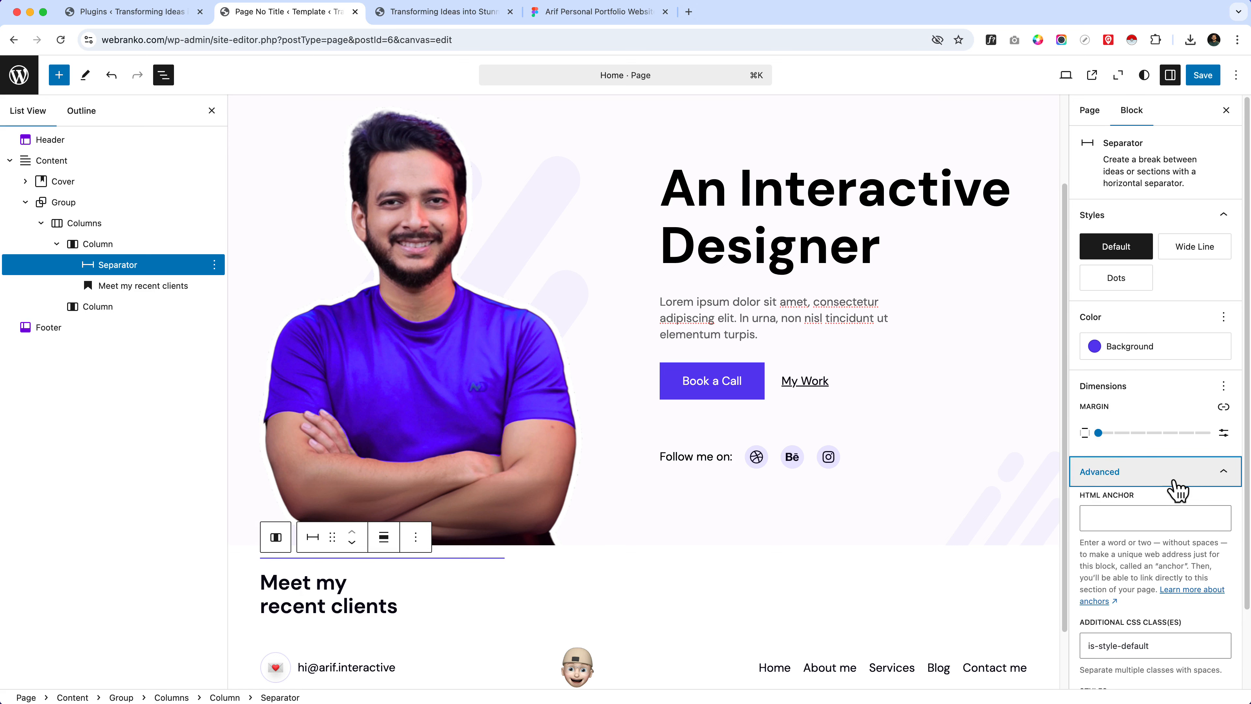
{"action": "left_click", "coordinate": [384, 536]}
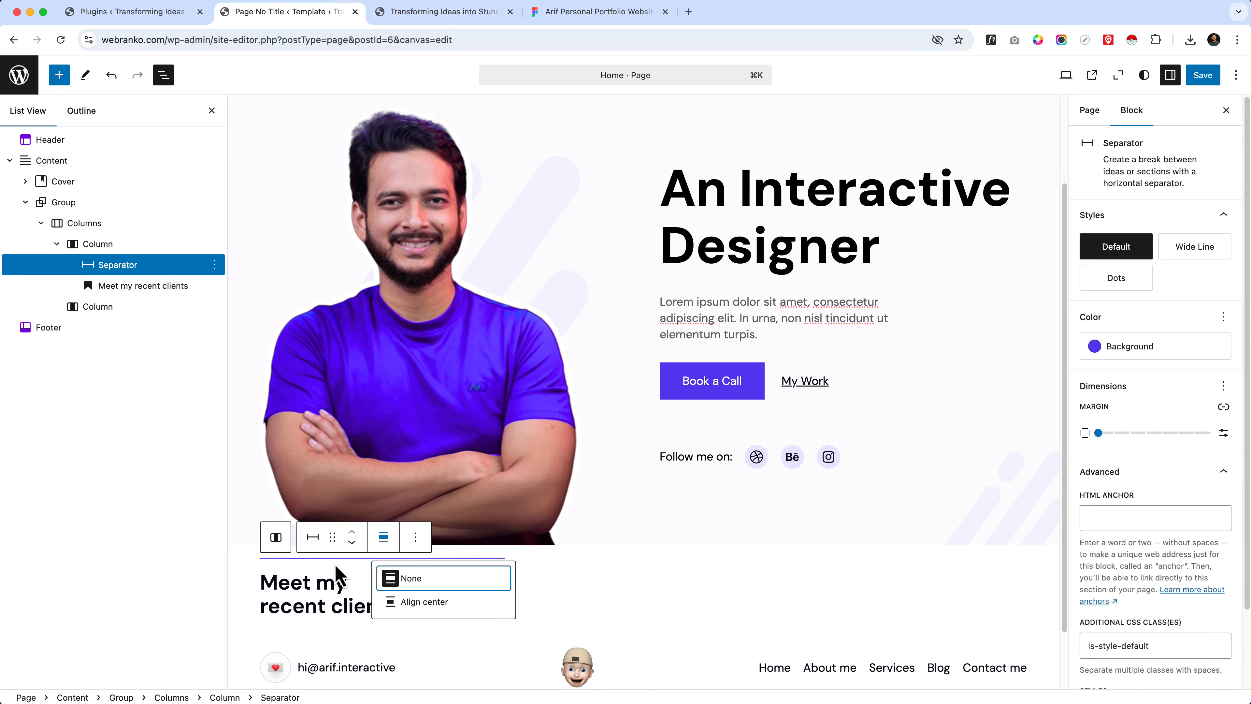
- Group the separator and the "Meet my recent clients" heading into a Row
{"action": "left_click", "coordinate": [113, 288], "text": "shift"}
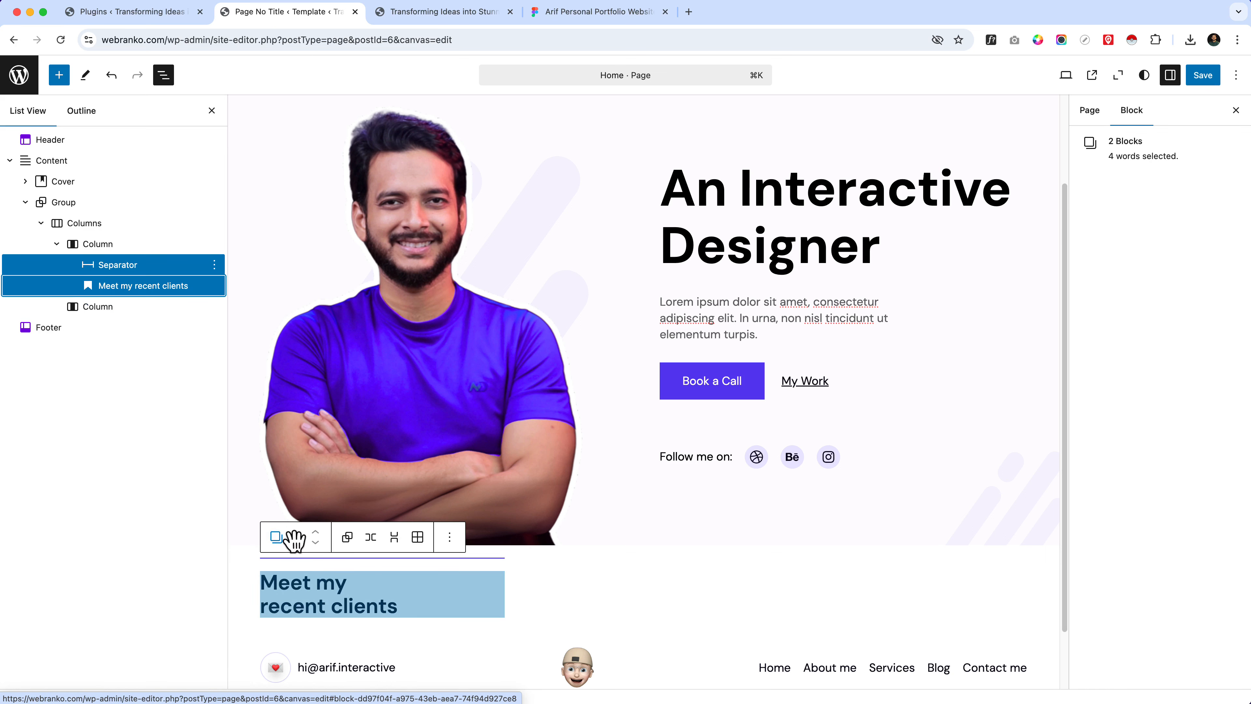
{"action": "left_click", "coordinate": [370, 538]}
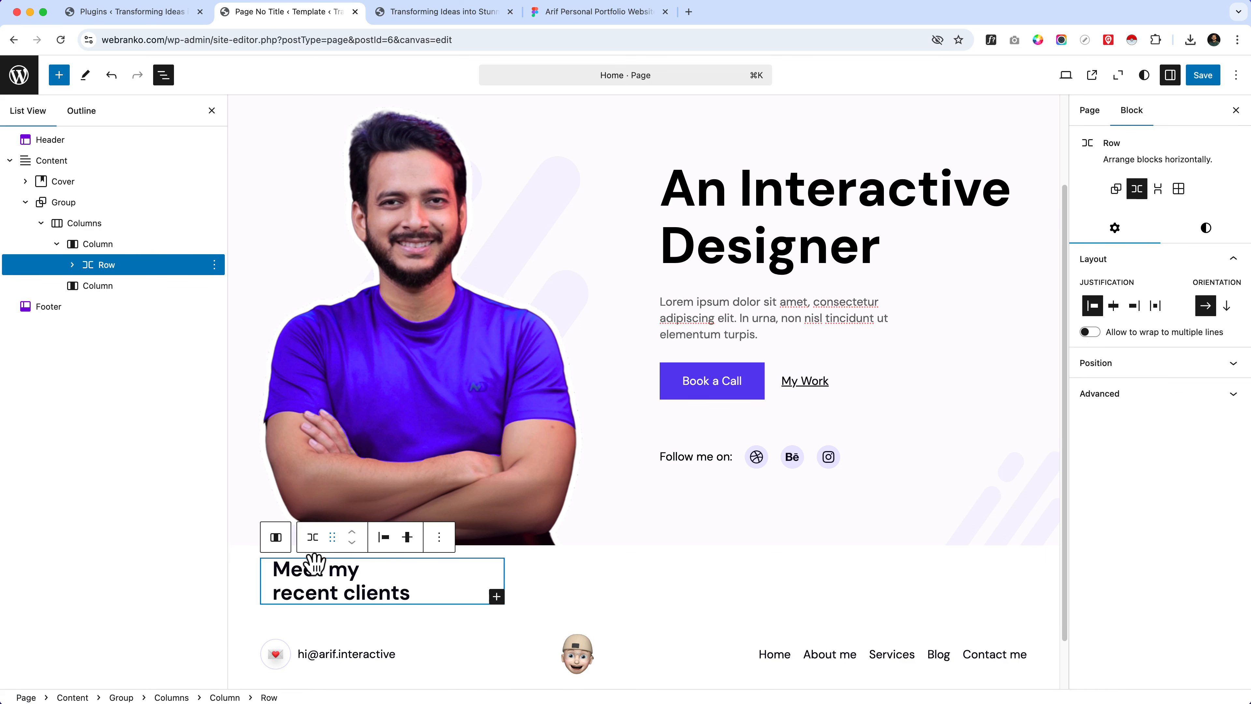
{"action": "left_click", "coordinate": [466, 658]}
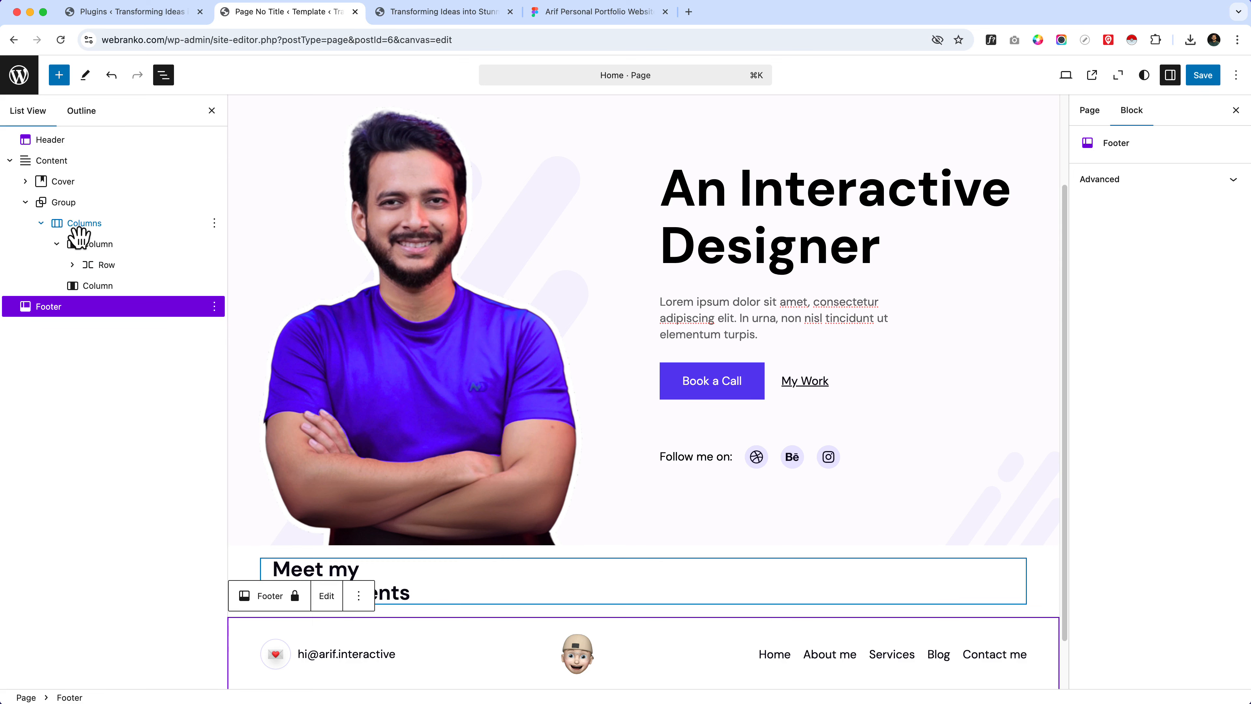
- Give the separator inside the row a fixed width of 120 px and select the enclosing Row block
{"action": "left_click", "coordinate": [73, 265]}
{"action": "left_click", "coordinate": [133, 286]}
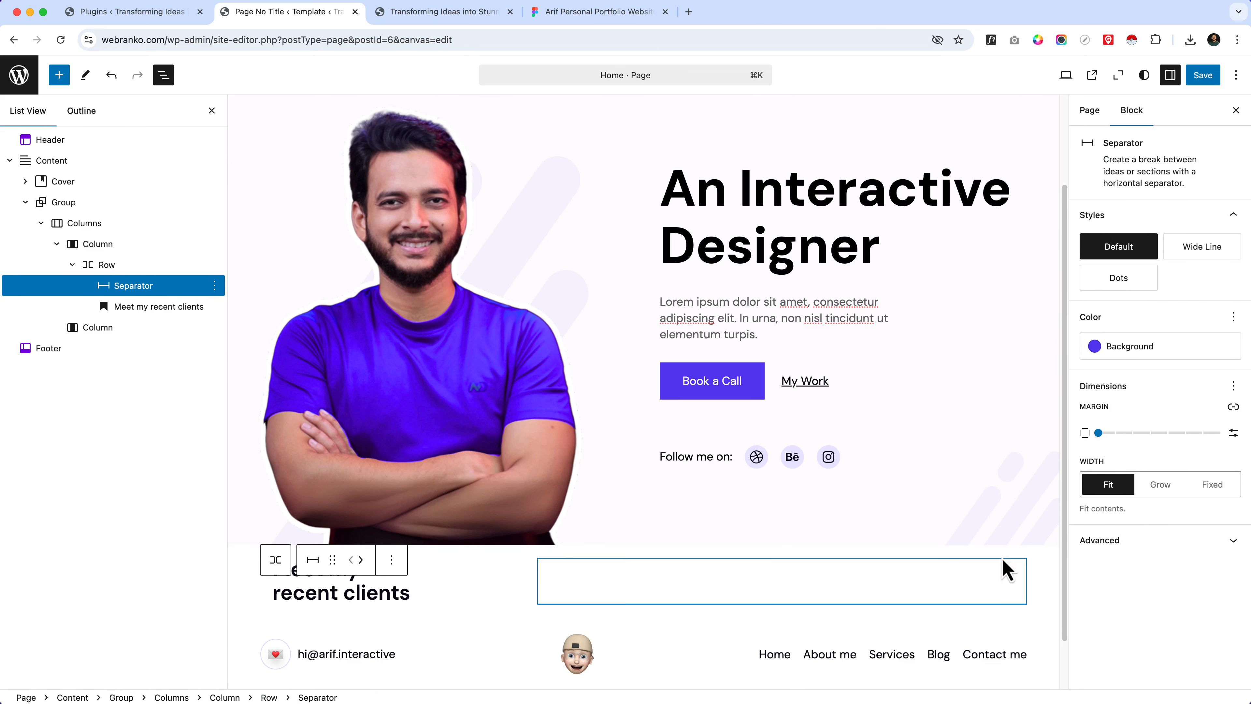
{"action": "left_click", "coordinate": [1213, 486]}
{"action": "left_click", "coordinate": [1157, 528]}
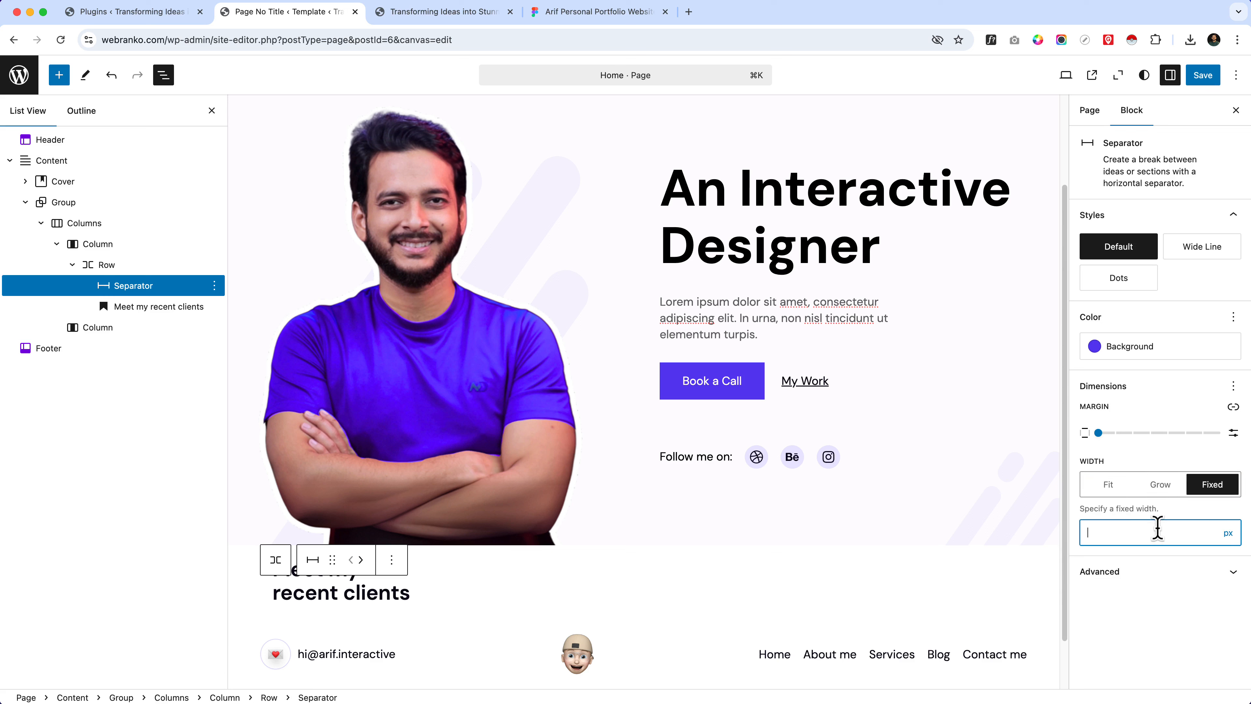
{"action": "type", "text": "120"}
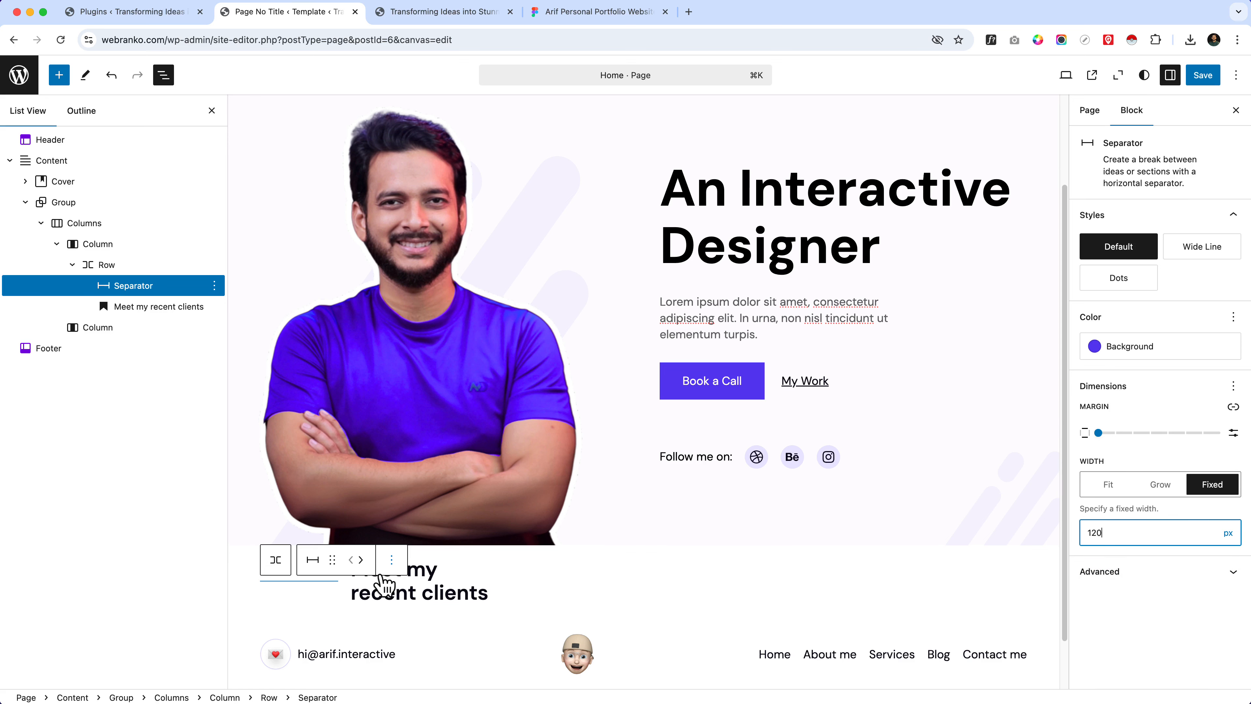
{"action": "left_click", "coordinate": [421, 574]}
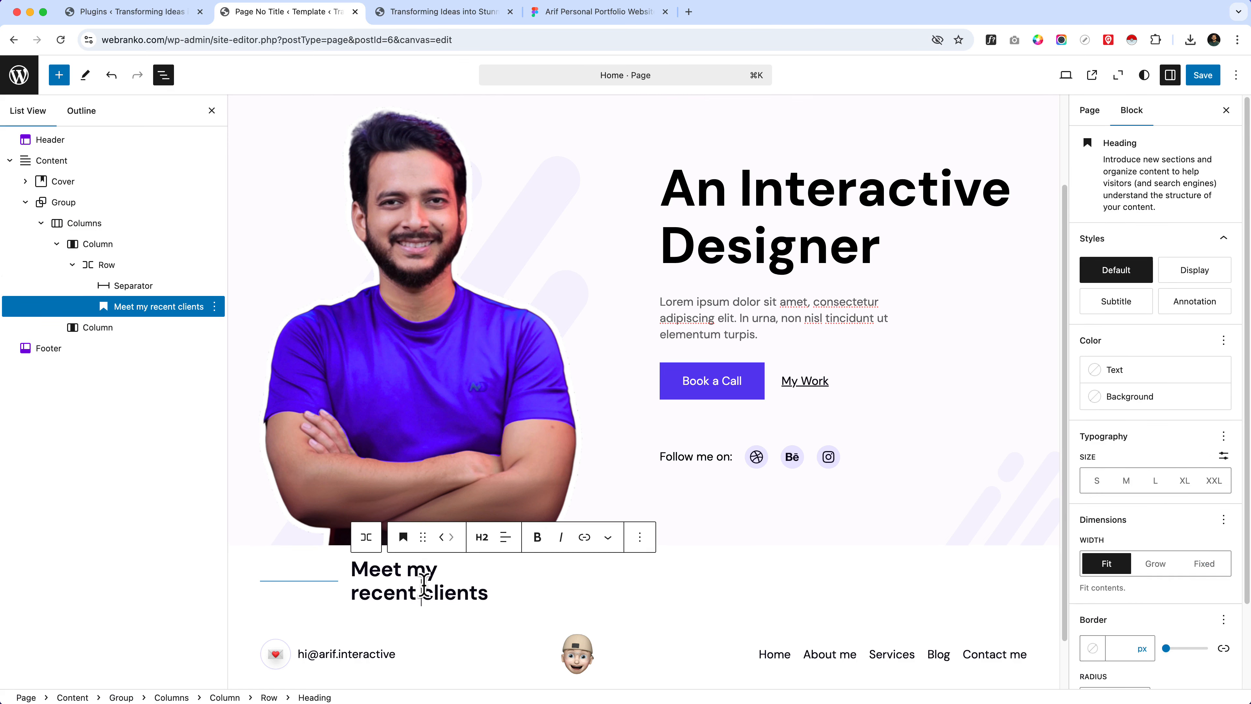
{"action": "left_click", "coordinate": [311, 595]}
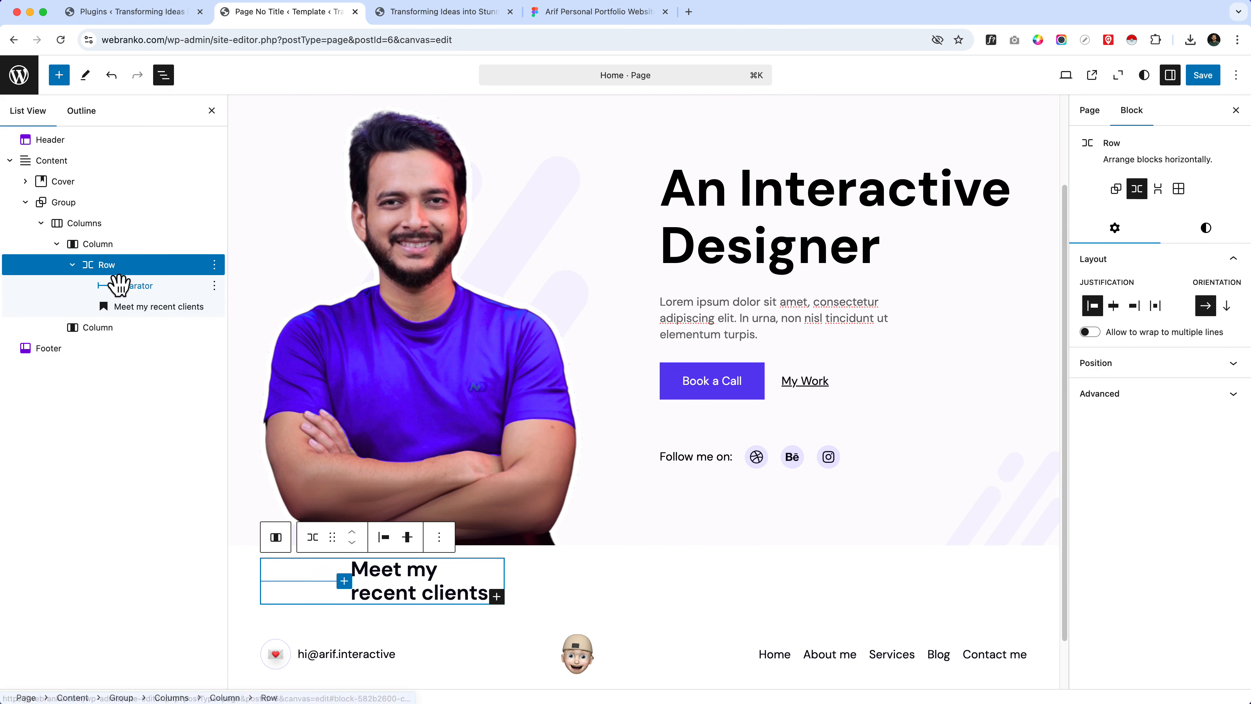
- Align the contents of the row holding the separator and clients heading to the top
{"action": "left_click", "coordinate": [407, 536]}
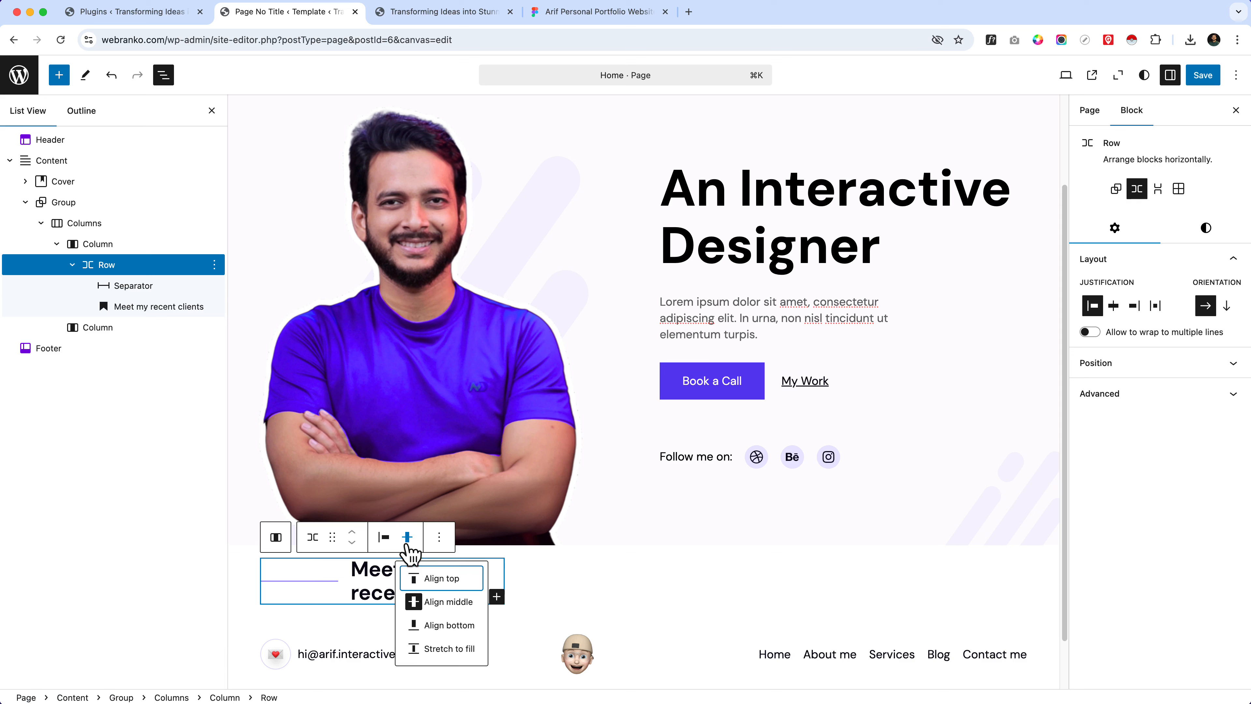
{"action": "left_click", "coordinate": [425, 578]}
{"action": "left_click", "coordinate": [603, 589]}
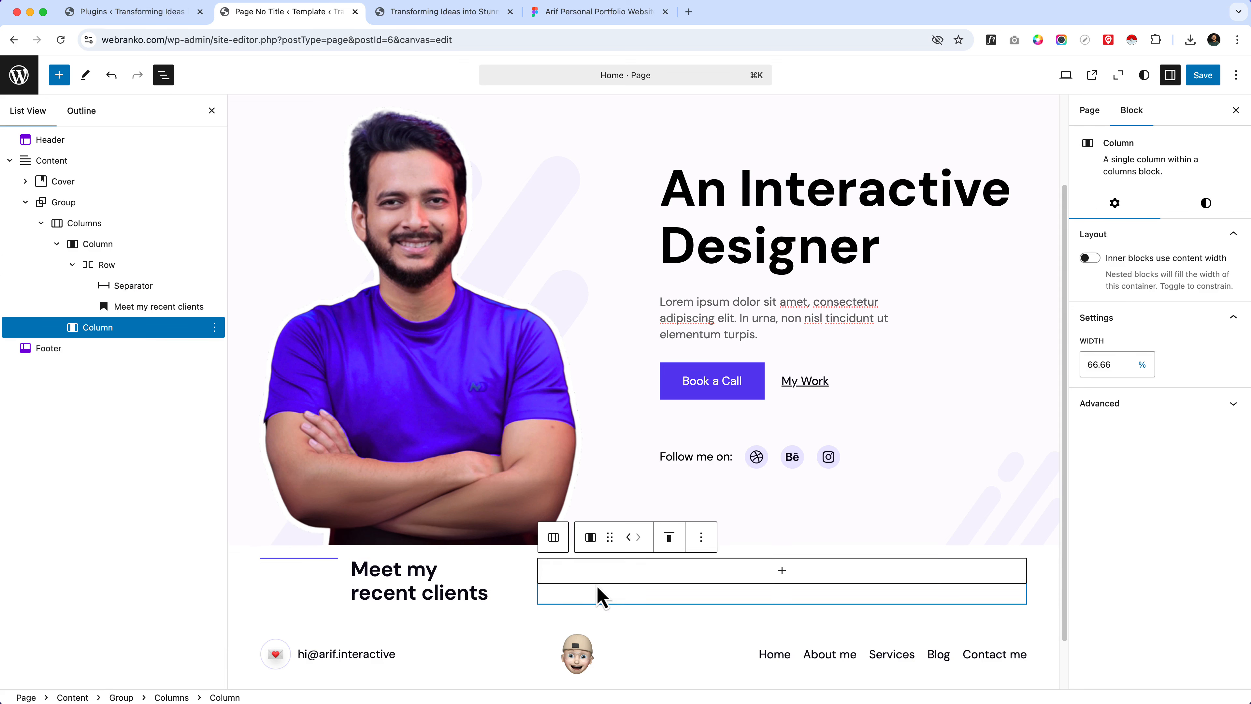
- Unlink the margins of the separator beside the clients heading and raise only its top margin by one preset step
{"action": "left_click", "coordinate": [127, 285]}
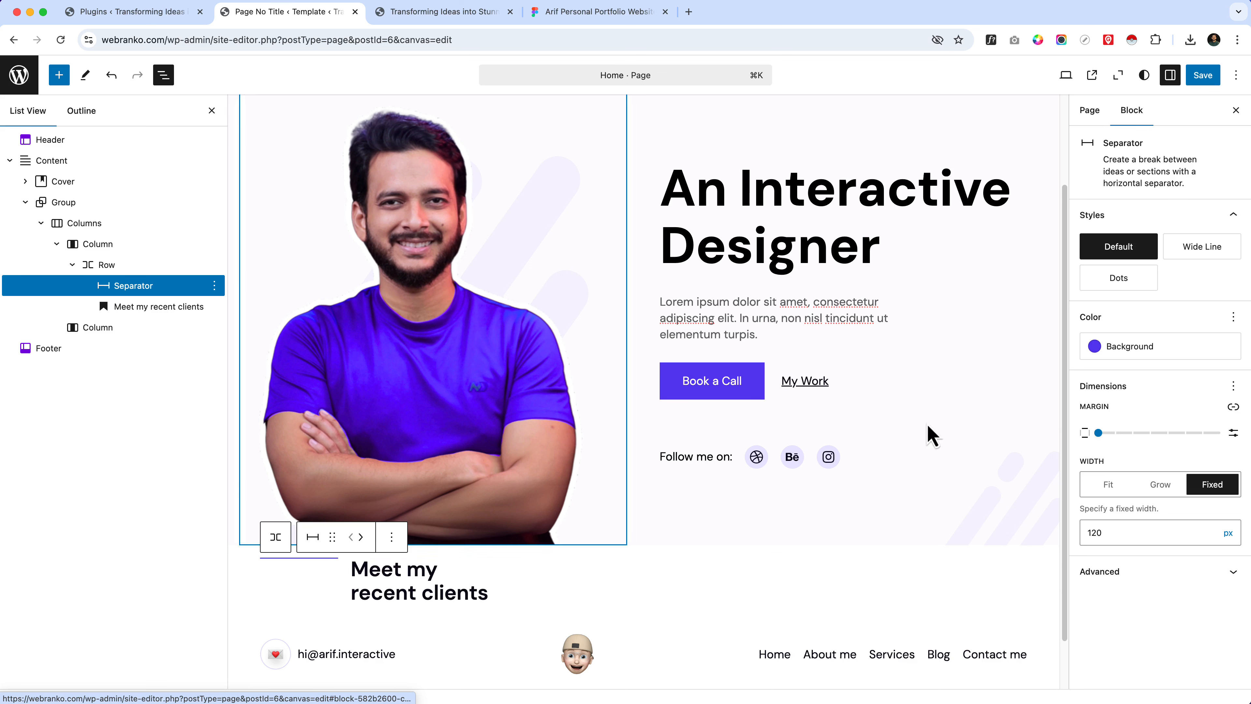
{"action": "left_click", "coordinate": [1234, 407]}
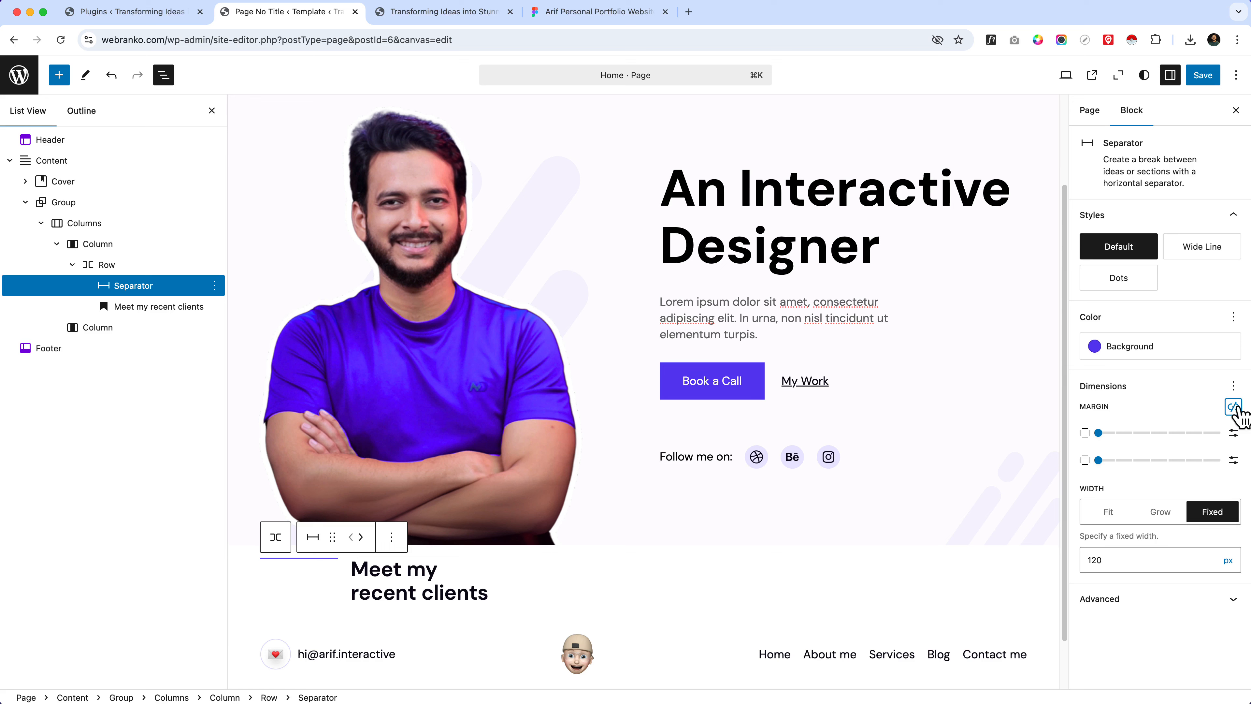
{"action": "left_click", "coordinate": [1132, 433]}
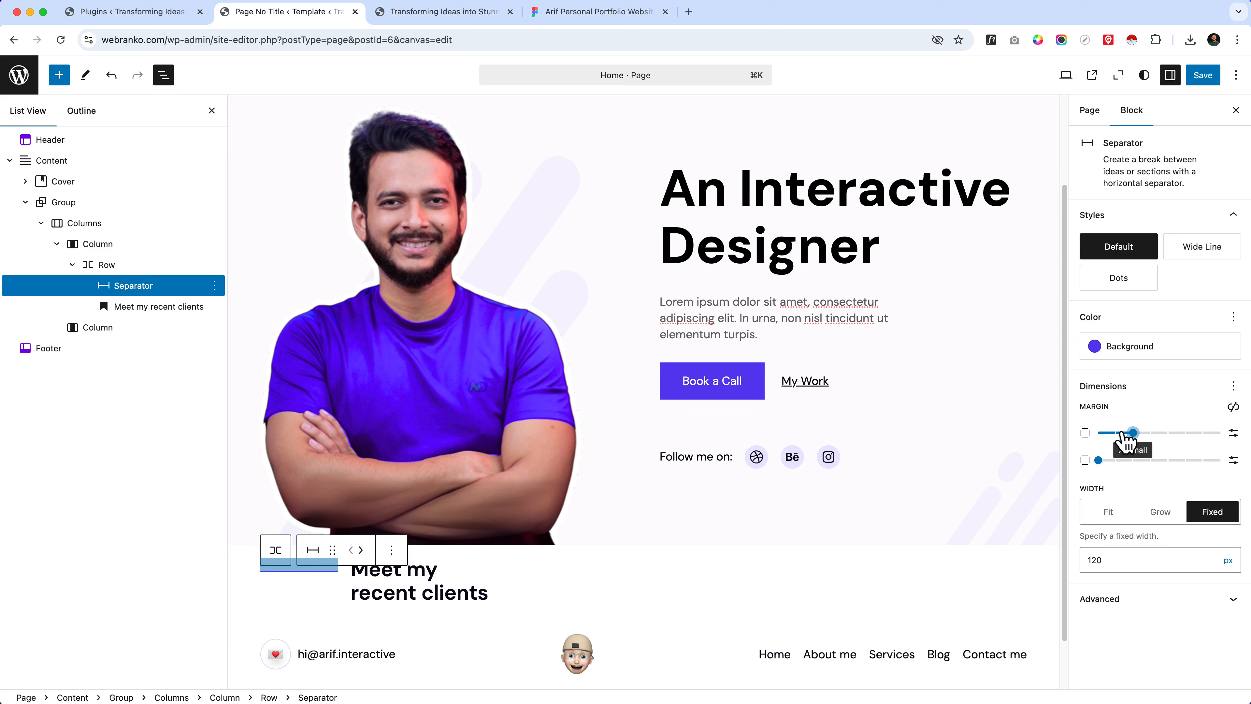
{"action": "left_click", "coordinate": [719, 542]}
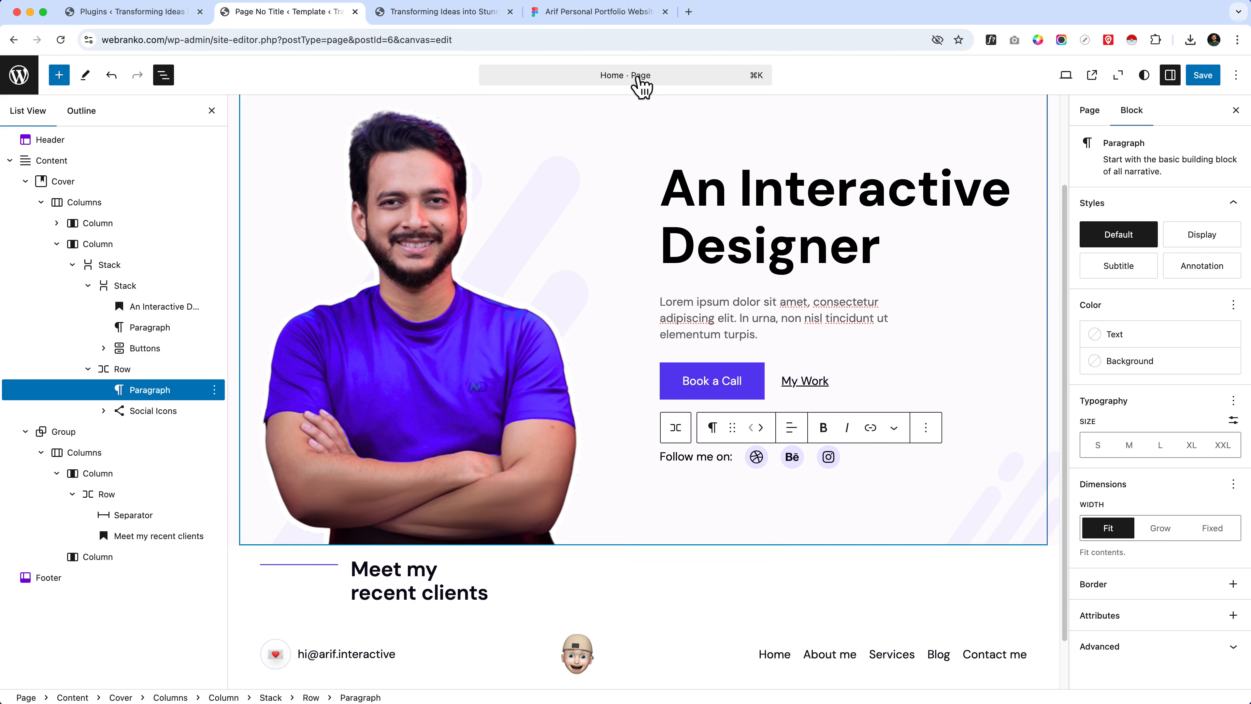
- Switch to the Figma design, examine the purple line beside "Meet my recent clients" up close, and return to the WordPress editor
{"action": "left_click", "coordinate": [582, 39]}
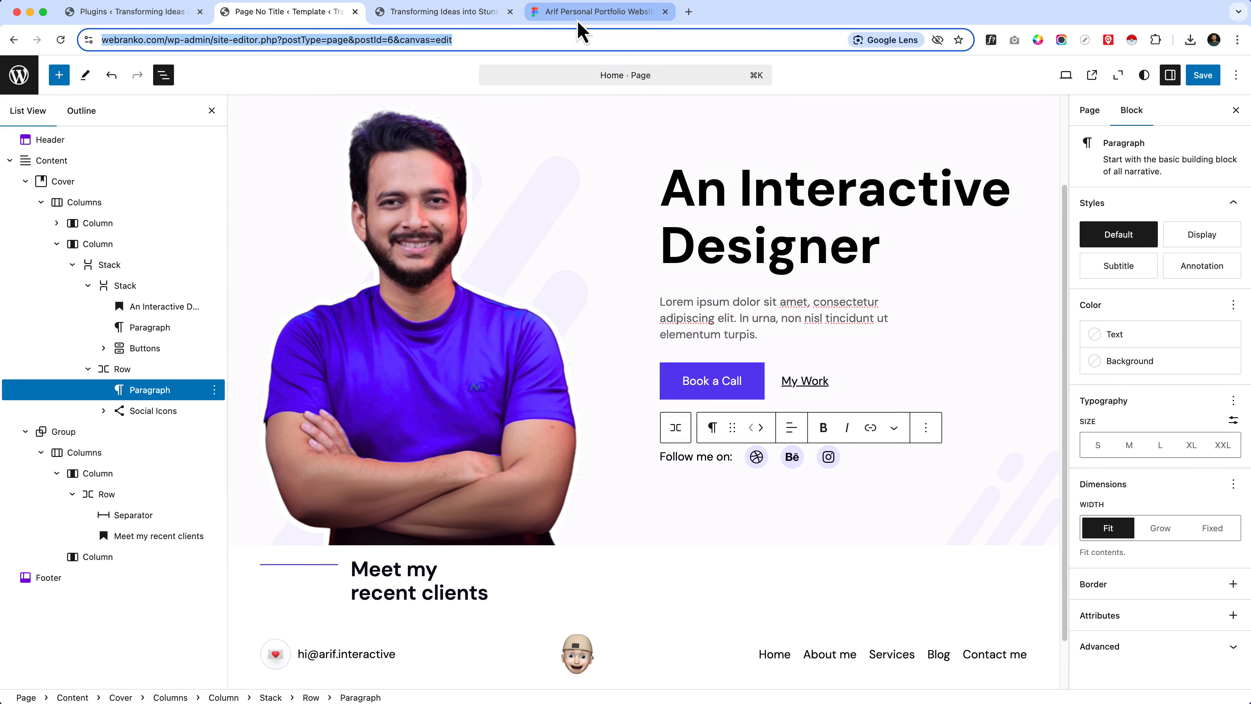
{"action": "left_click", "coordinate": [584, 12]}
{"action": "scroll", "coordinate": [326, 361], "scroll_direction": "up", "scroll_amount": 10}
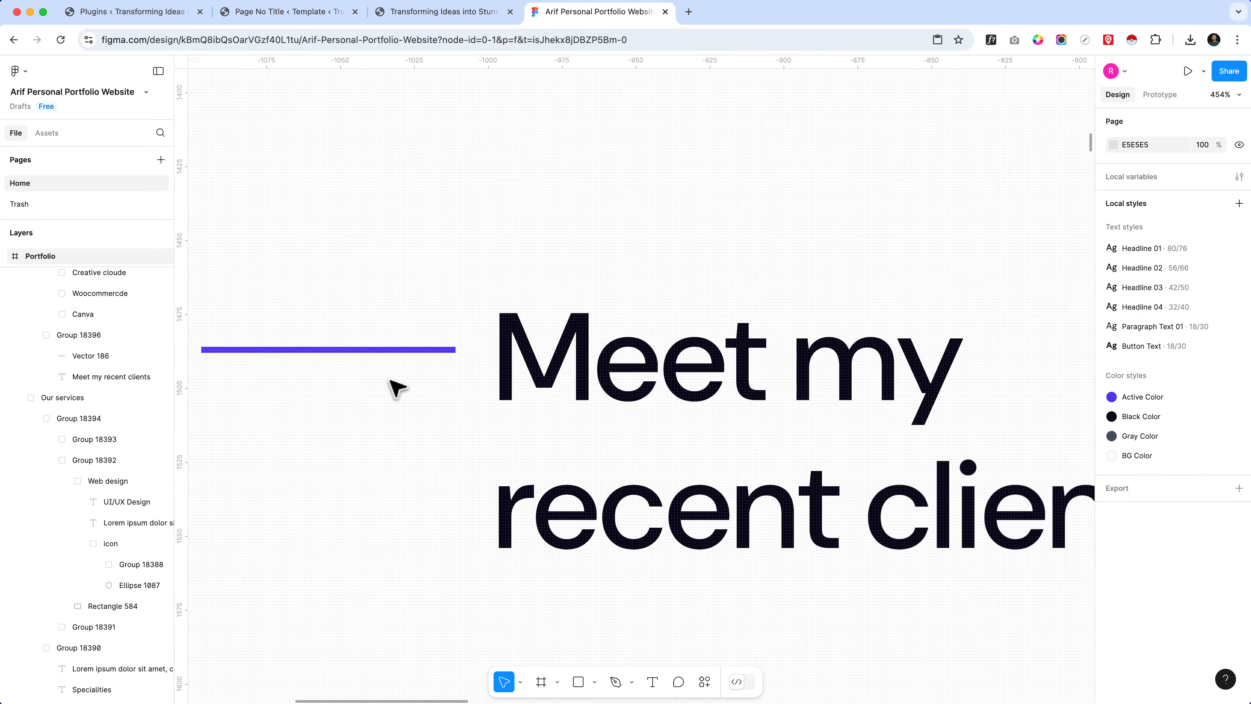
{"action": "scroll", "coordinate": [458, 319], "scroll_direction": "up", "scroll_amount": 4}
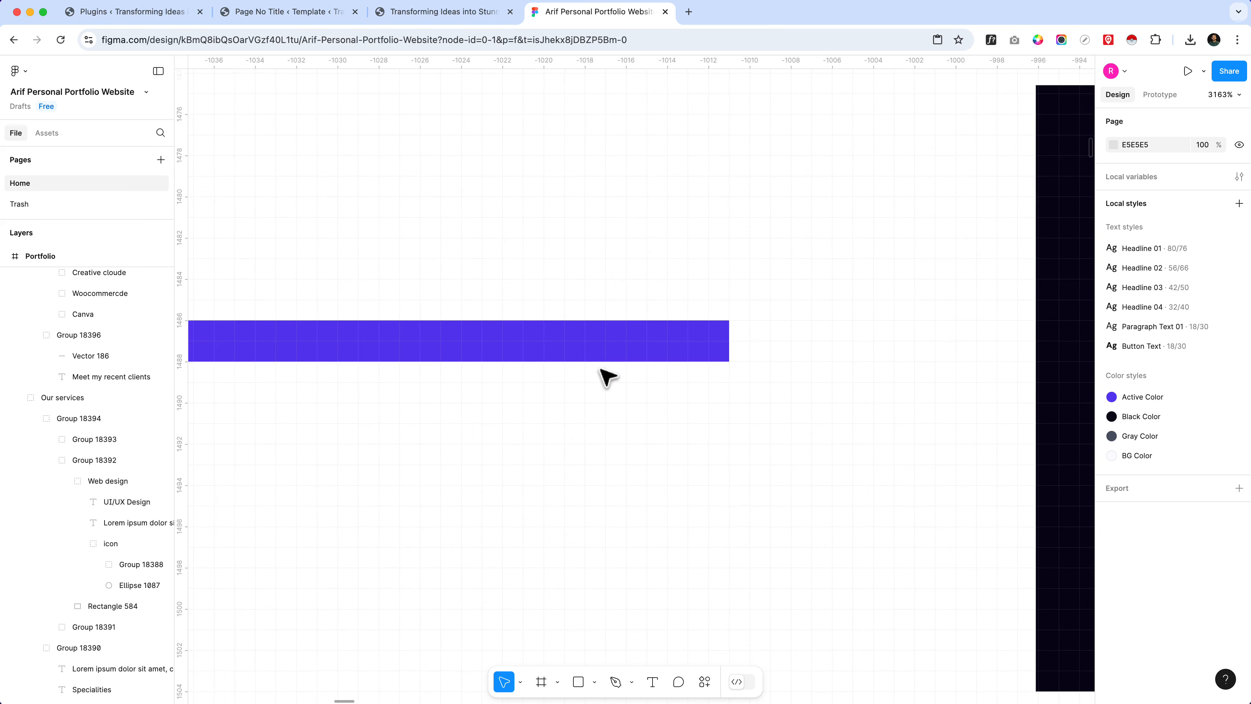
{"action": "scroll", "coordinate": [604, 347], "scroll_direction": "down", "scroll_amount": 7}
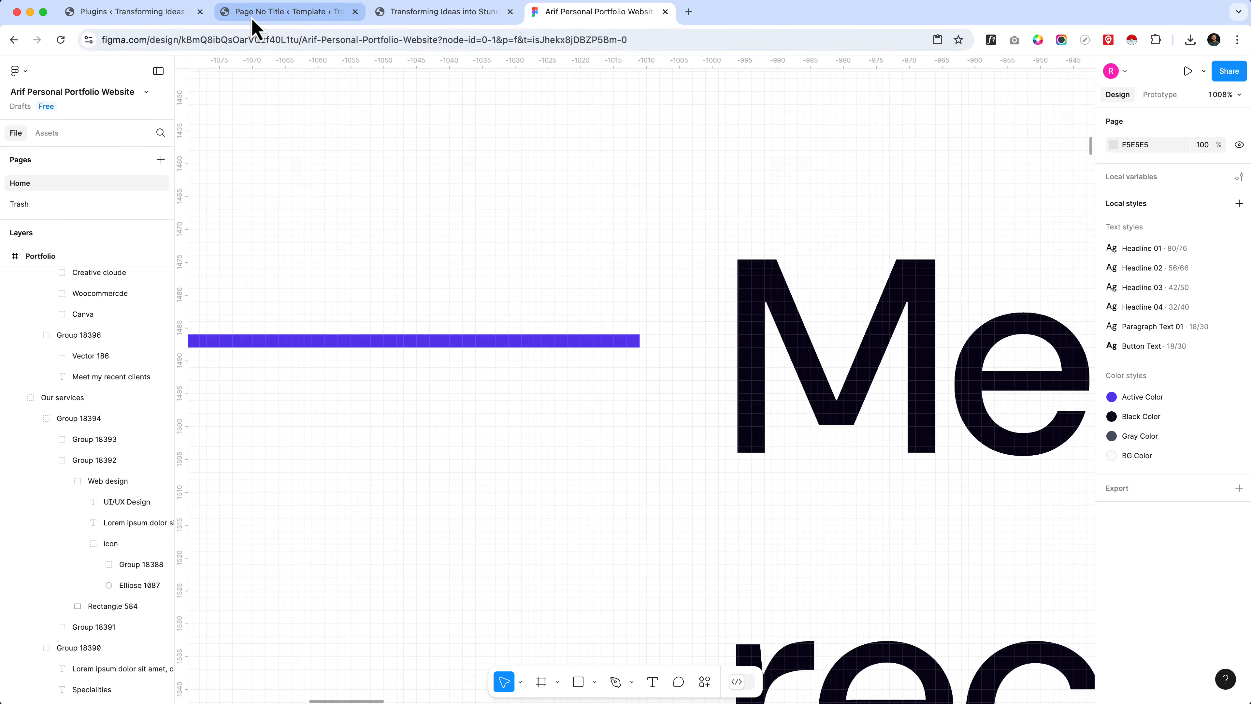
{"action": "left_click", "coordinate": [322, 13]}
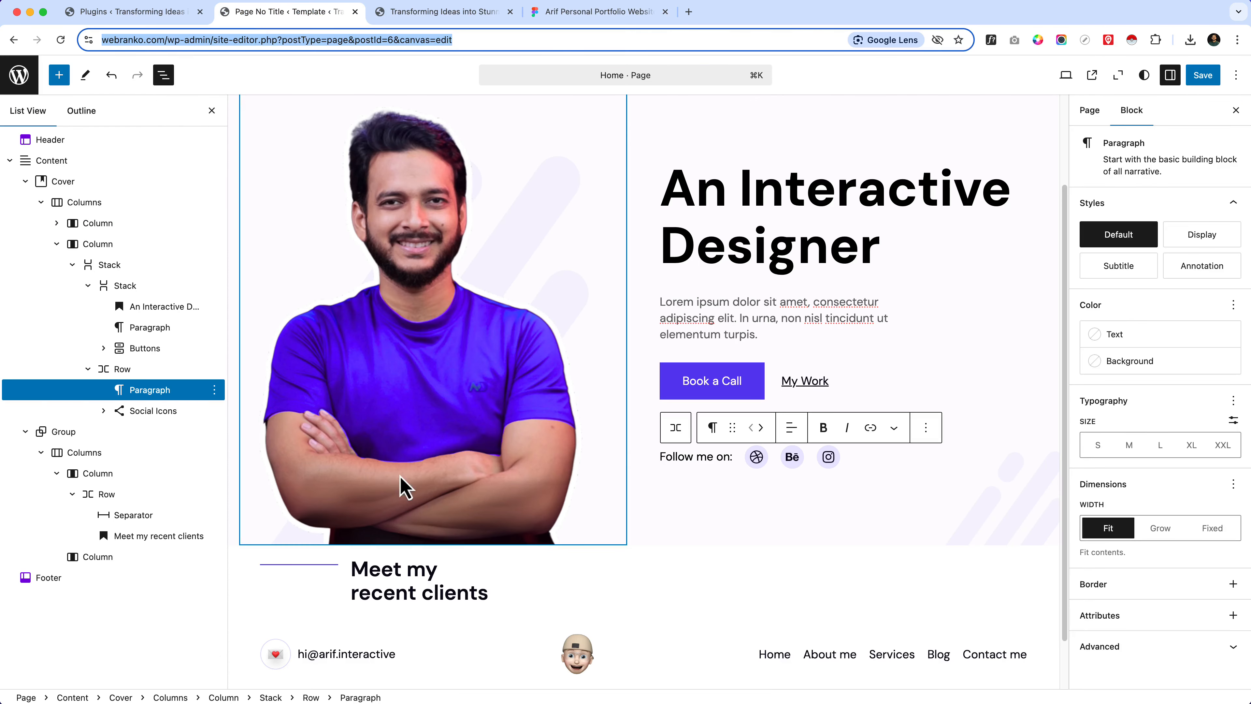
{"action": "left_click", "coordinate": [302, 566]}
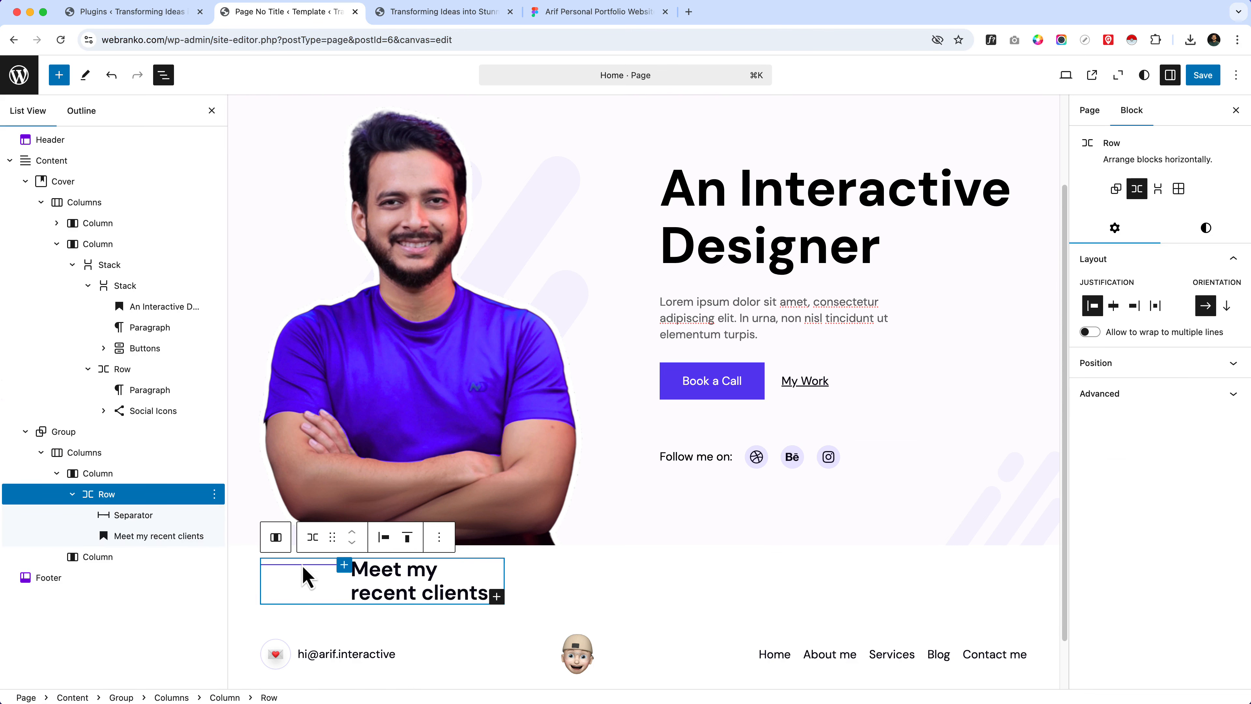
{"action": "left_click", "coordinate": [132, 517]}
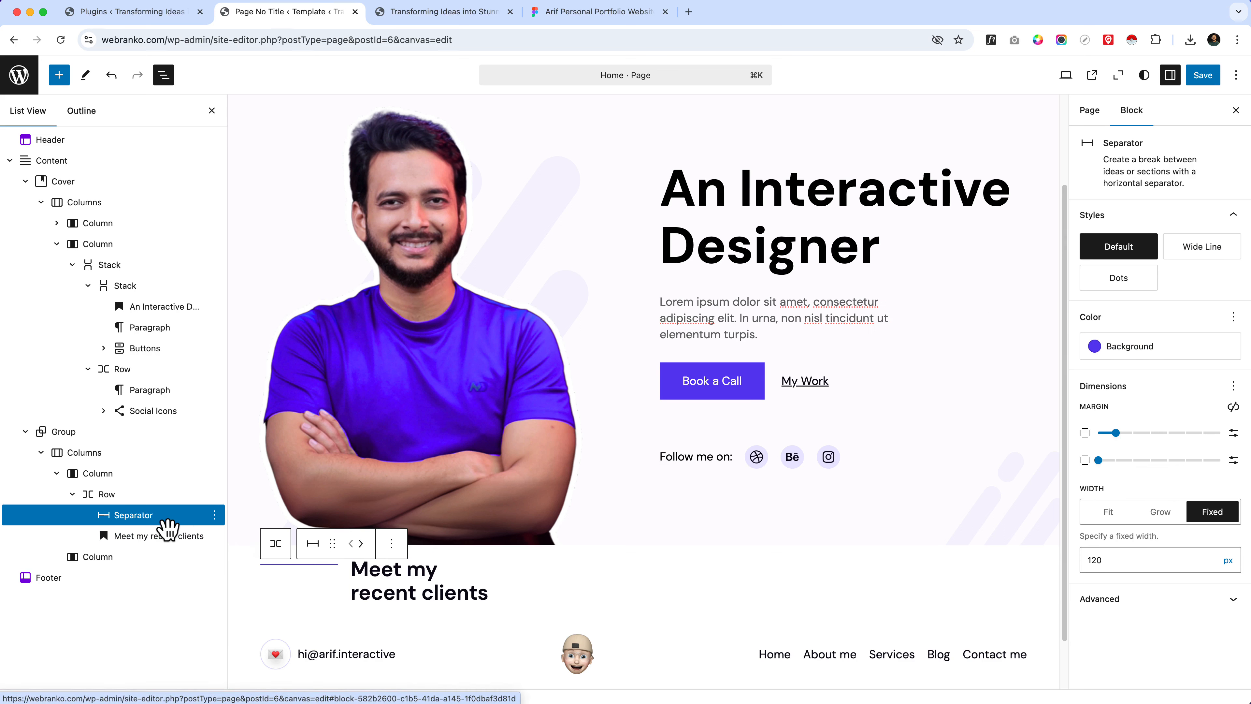
{"action": "left_click", "coordinate": [291, 587]}
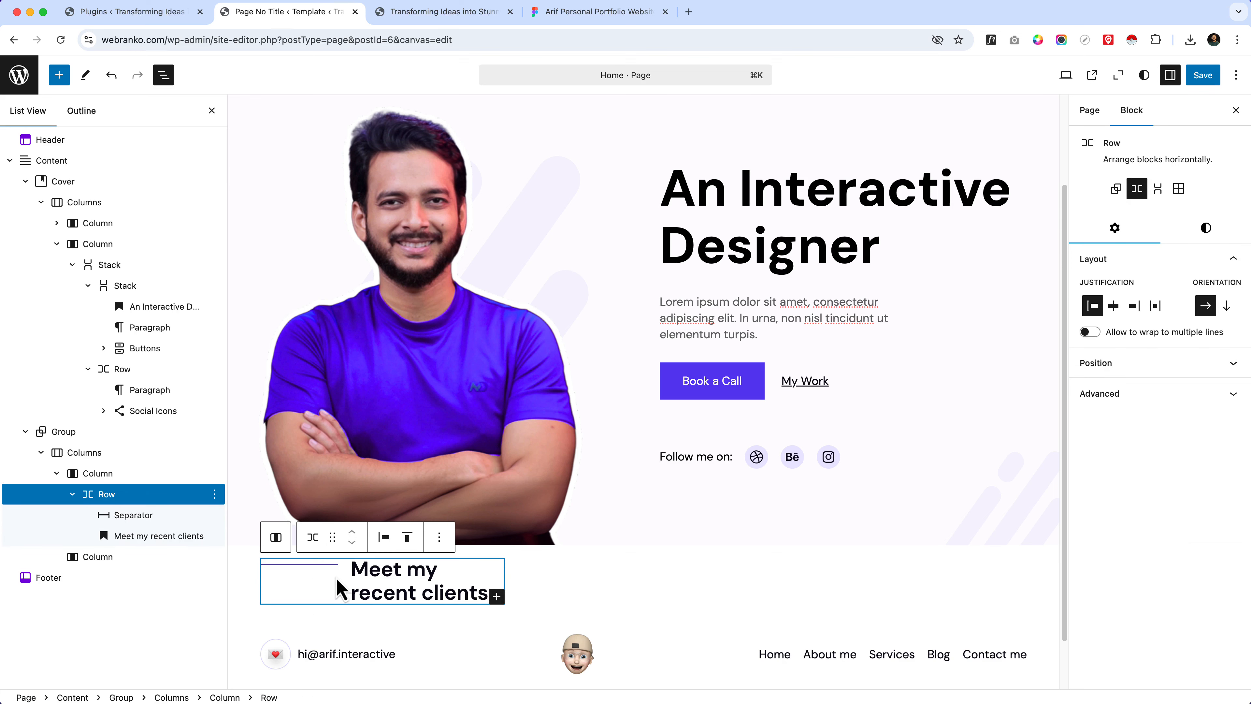
{"action": "left_click", "coordinate": [157, 517]}
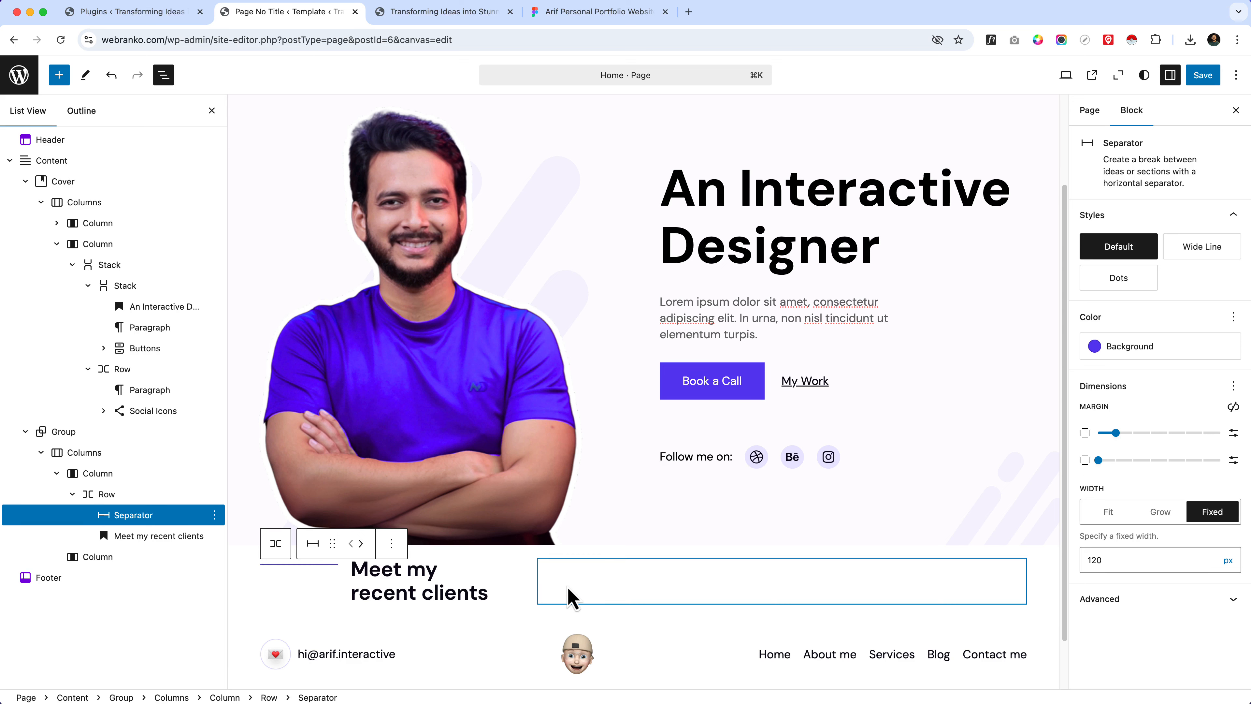
- Check the arrangement of the client logos beside the heading in the Figma design and return to the WordPress editor
{"action": "left_click", "coordinate": [571, 598]}
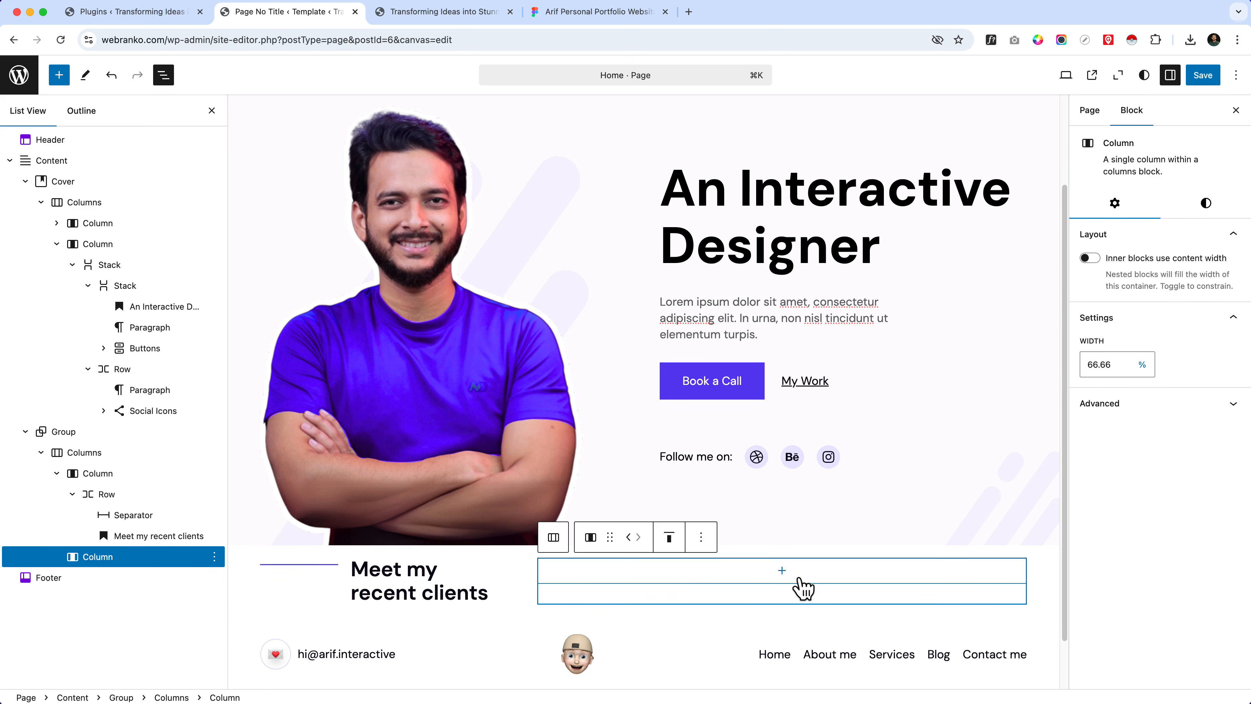
{"action": "left_click", "coordinate": [601, 11]}
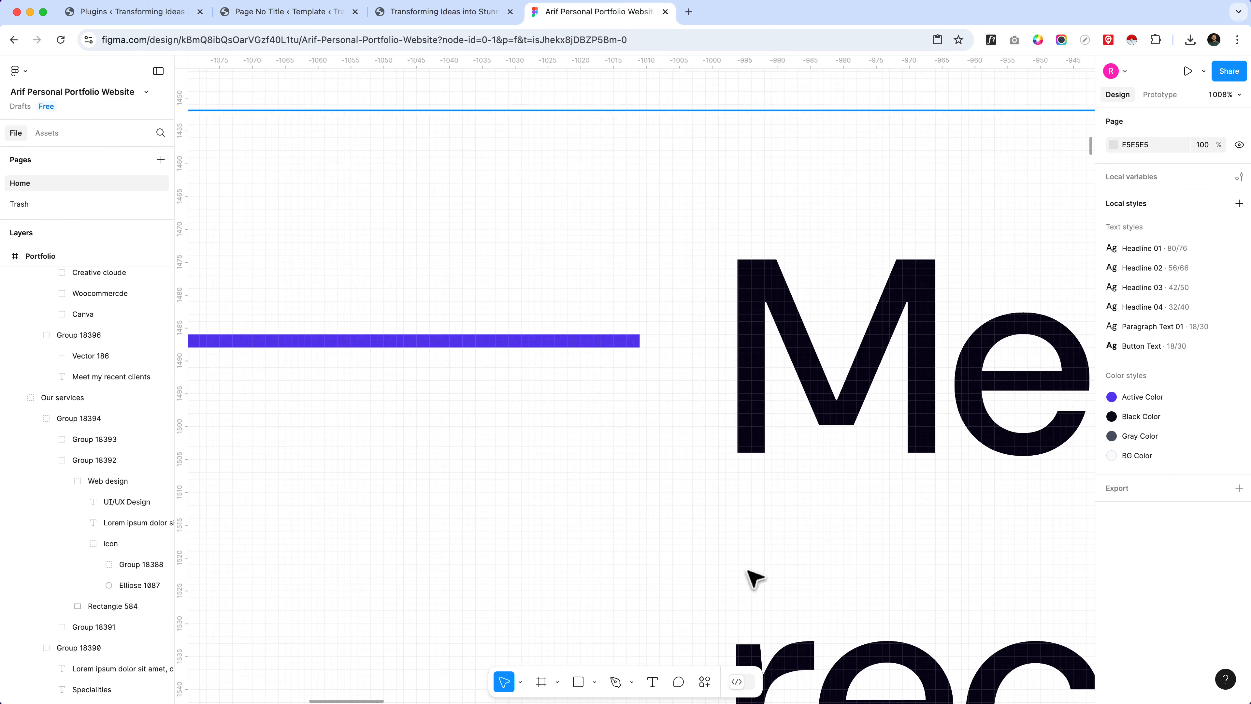
{"action": "scroll", "coordinate": [301, 486], "scroll_direction": "down", "scroll_amount": 10}
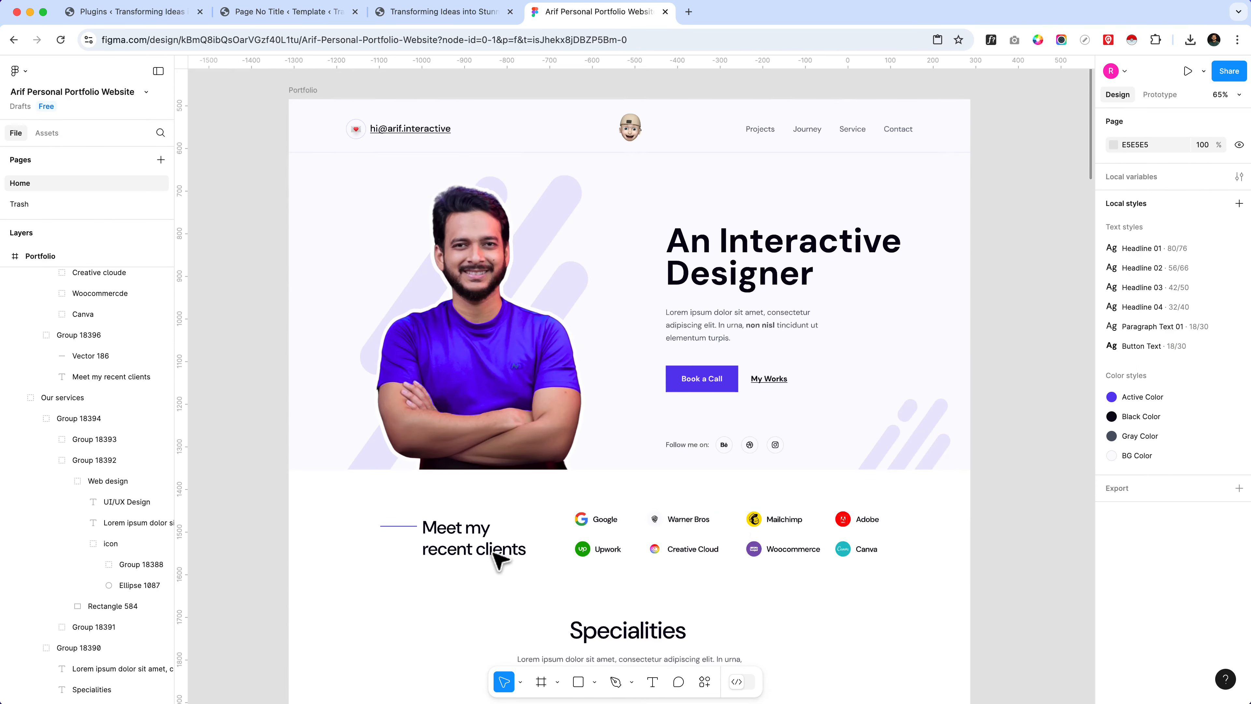
{"action": "scroll", "coordinate": [919, 555], "scroll_direction": "up", "scroll_amount": 5}
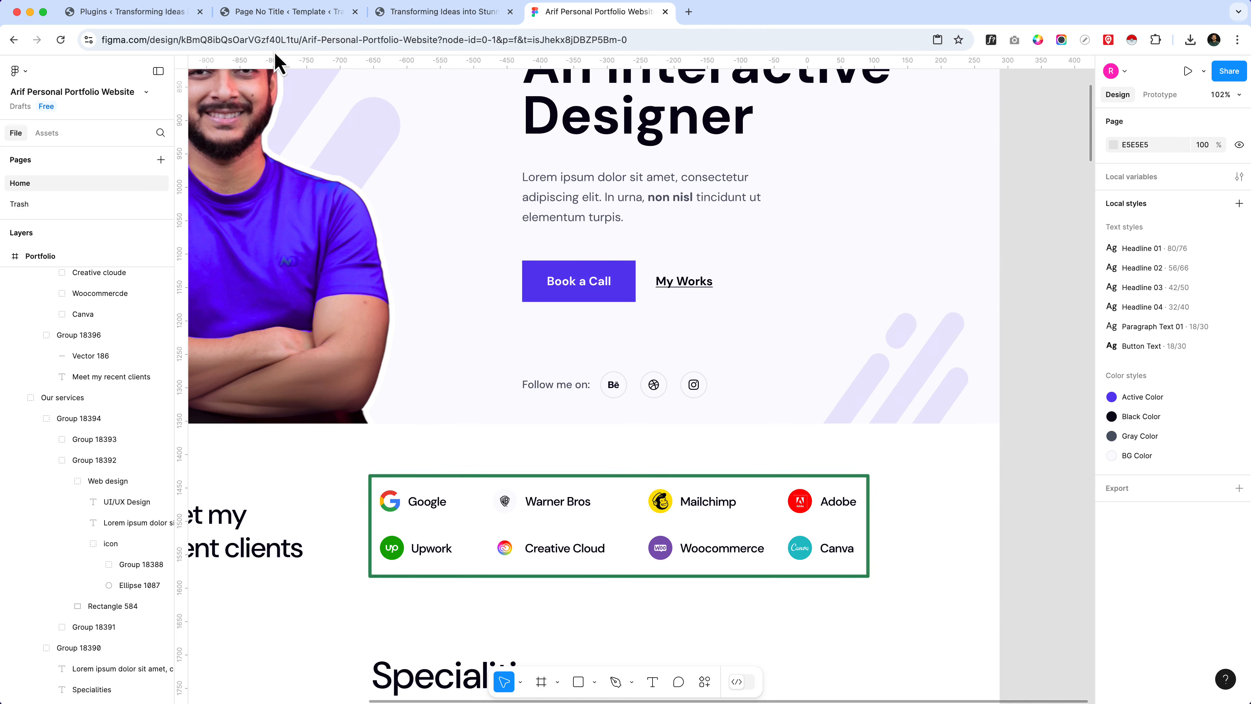
{"action": "left_click", "coordinate": [286, 12]}
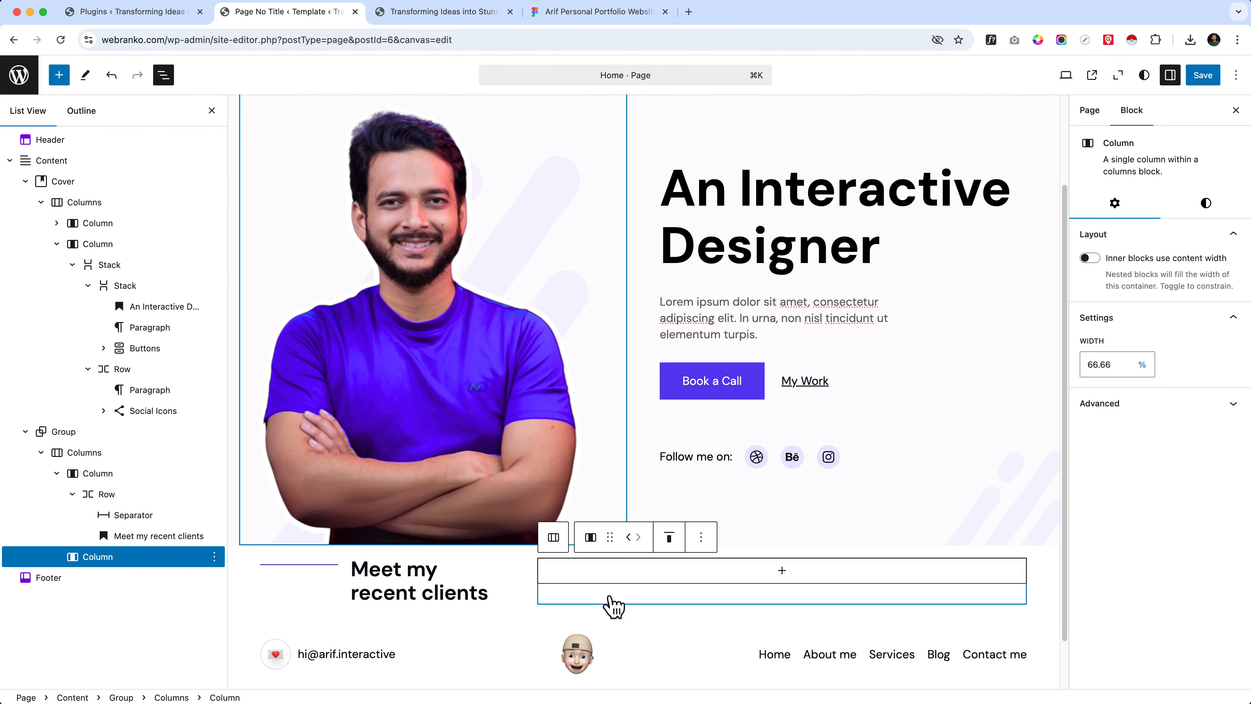
- Insert a Group as a Grid in the empty column beside the clients heading, with a minimum column width of 10 rem
{"action": "left_click", "coordinate": [782, 574]}
{"action": "left_click", "coordinate": [777, 427]}
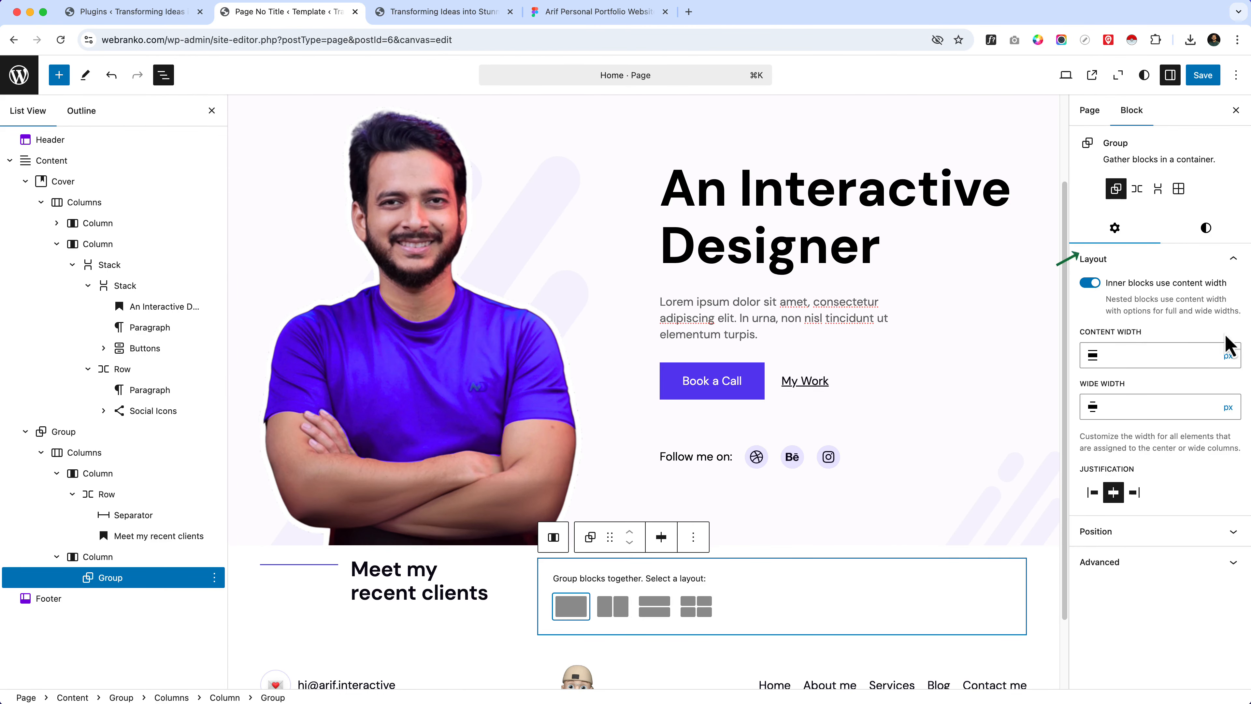
{"action": "left_click", "coordinate": [1178, 189]}
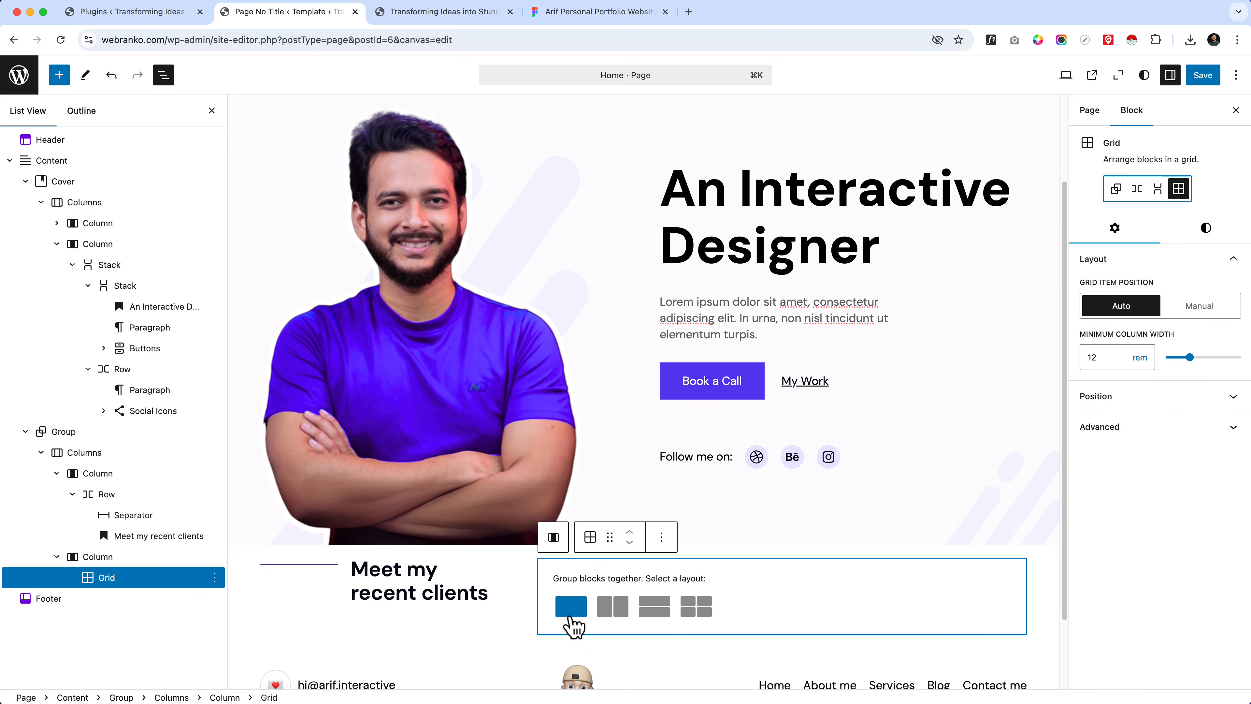
{"action": "left_click", "coordinate": [571, 616]}
{"action": "left_click", "coordinate": [1178, 189]}
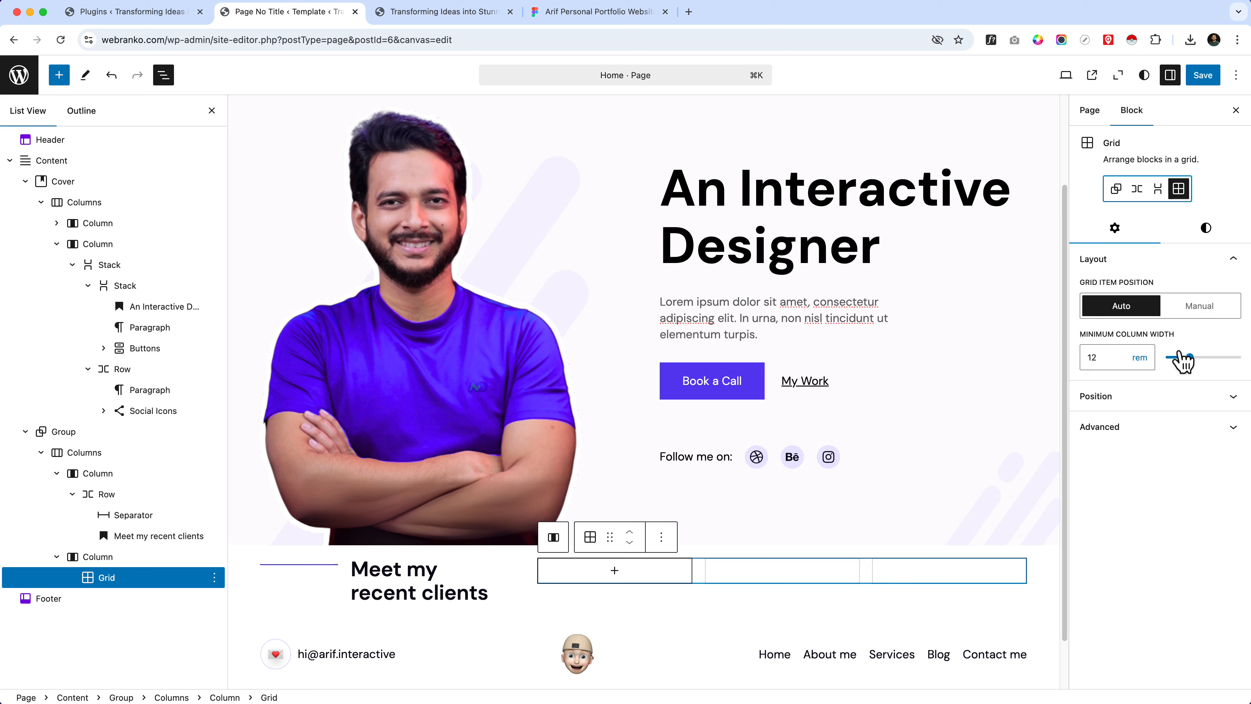
{"action": "left_click_drag", "start_coordinate": [1093, 333], "coordinate": [1115, 334]}
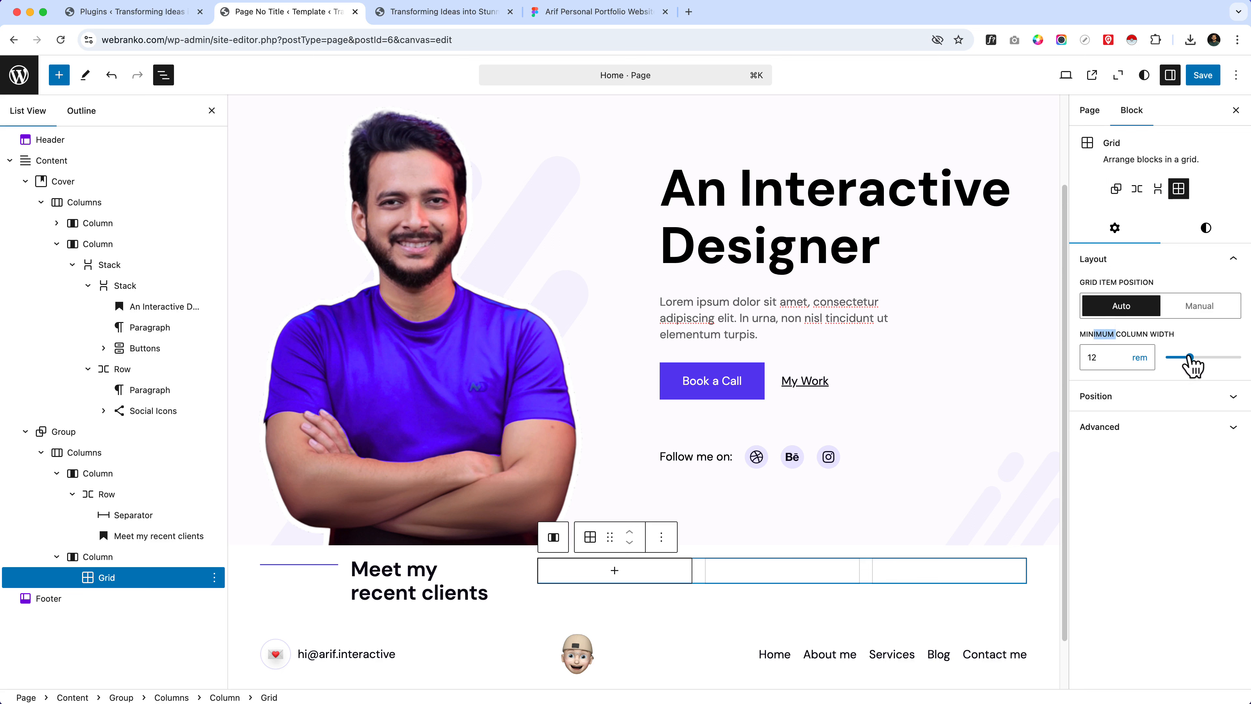
{"action": "left_click_drag", "start_coordinate": [1188, 356], "coordinate": [1184, 357]}
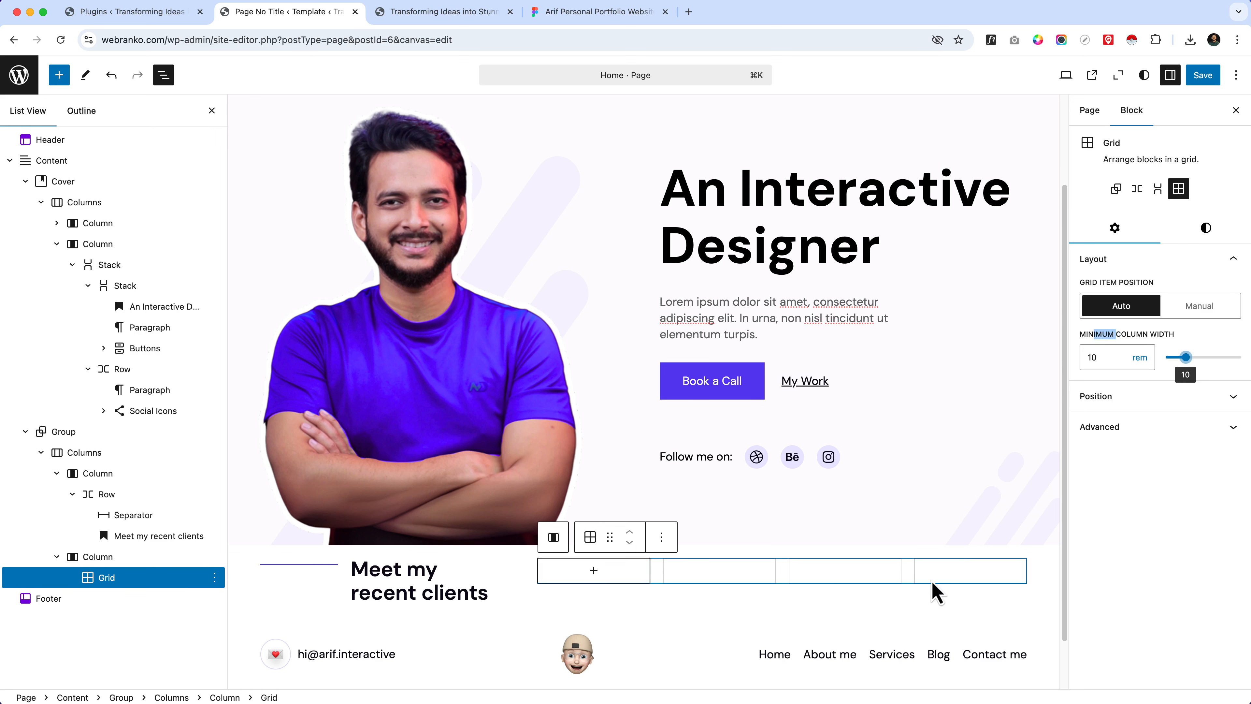
- Insert an Image block in the first grid cell and open the media library for it
{"action": "left_click", "coordinate": [595, 572]}
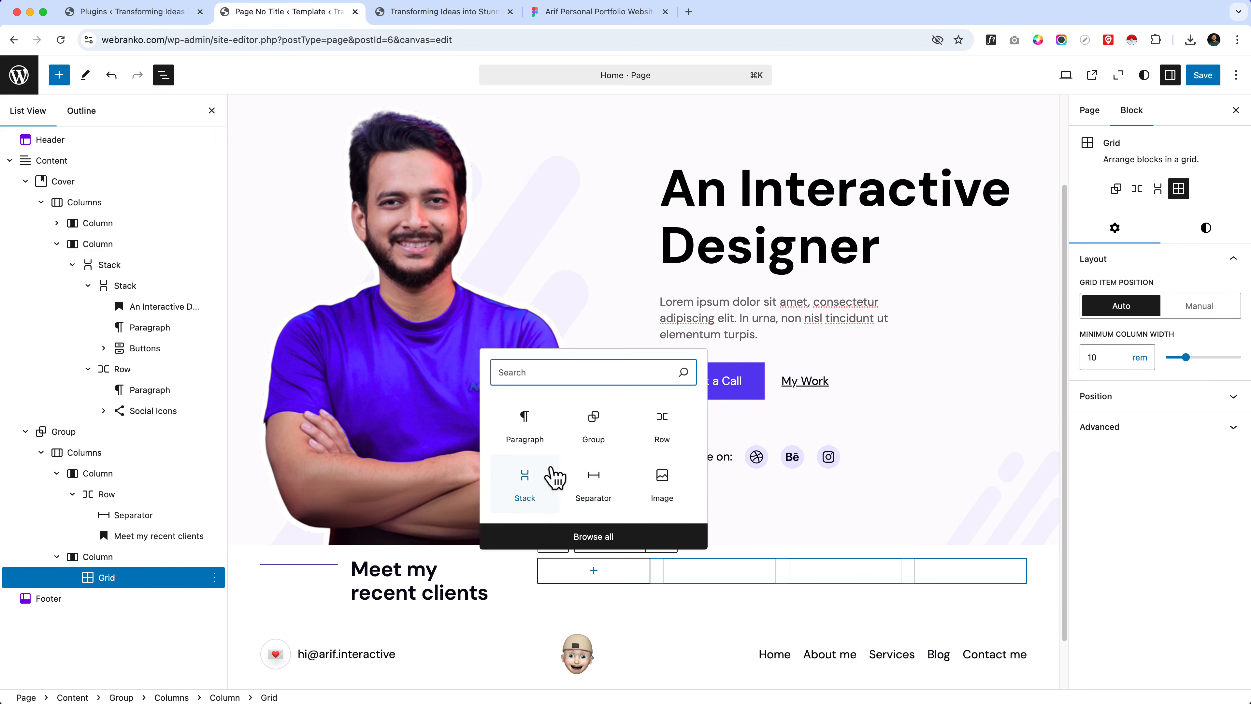
{"action": "left_click", "coordinate": [661, 493]}
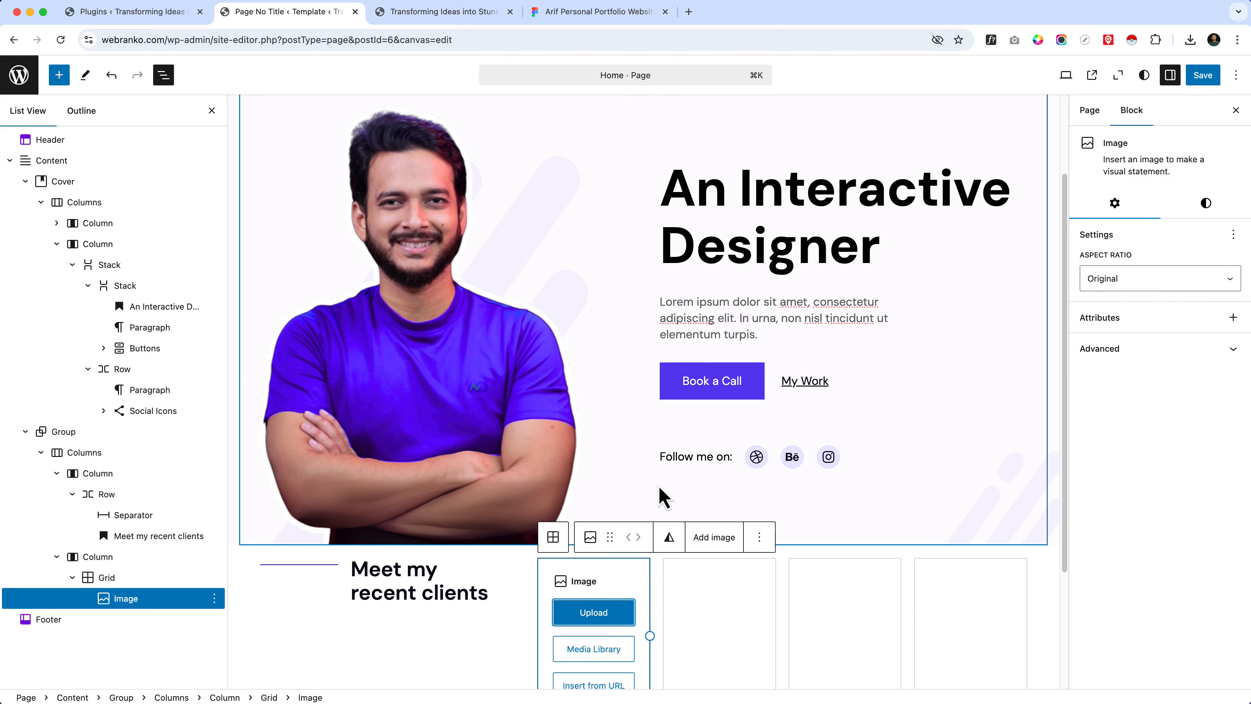
{"action": "left_click", "coordinate": [594, 650]}
- Upload the Canva, Woocommercde, Creative cloude, Upwork, Adobe, Mailchamp, warner bros and Google SVG files from the Downloads folder to the media library
{"action": "key", "text": "super+Tab"}
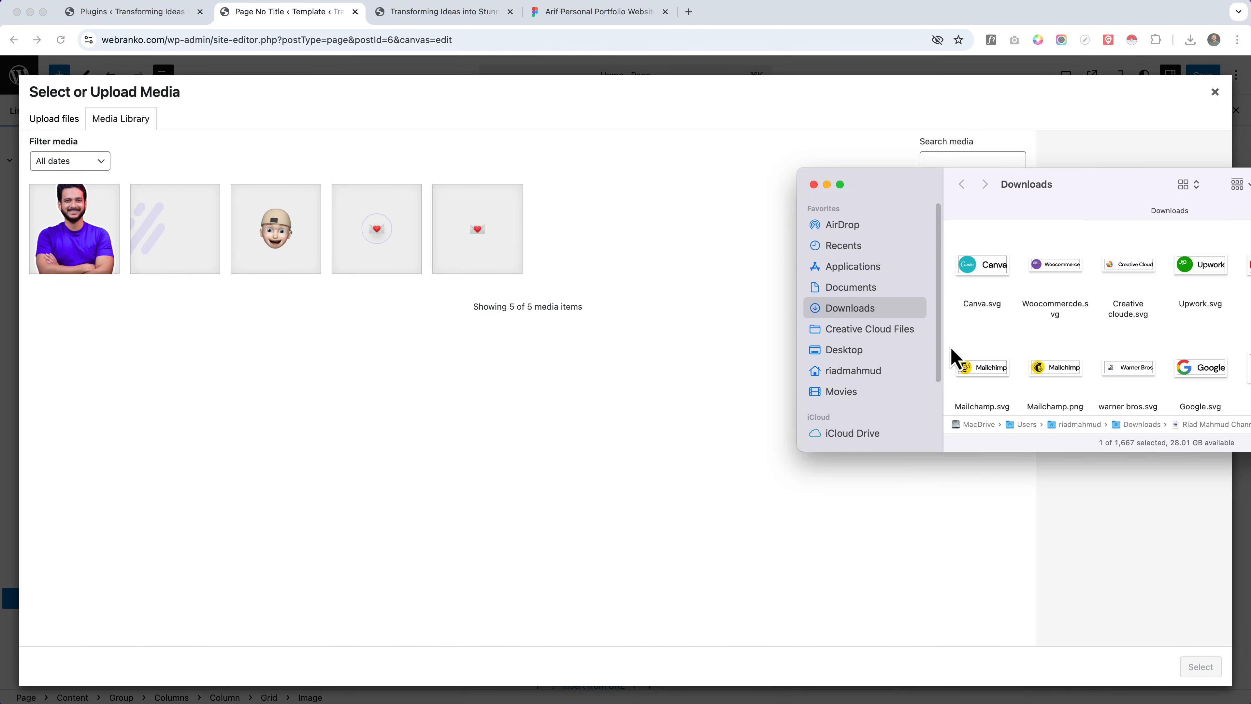
{"action": "left_click_drag", "start_coordinate": [1087, 224], "coordinate": [450, 249]}
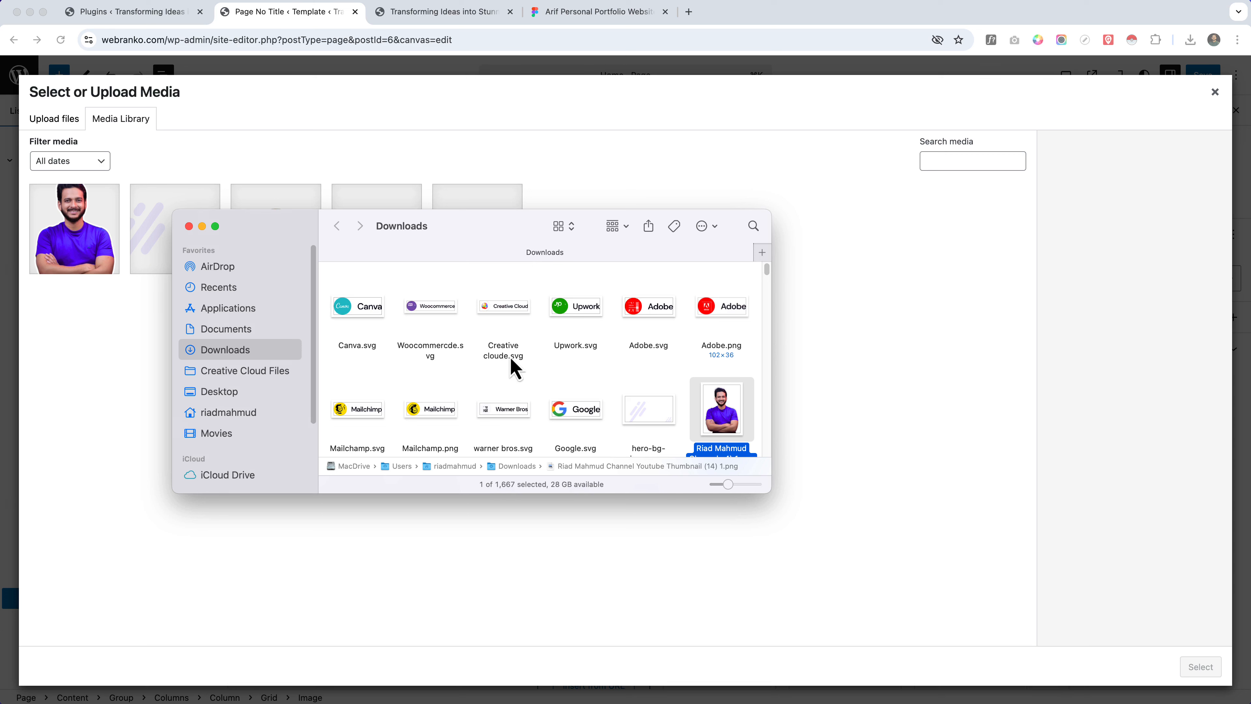
{"action": "scroll", "coordinate": [511, 358], "scroll_direction": "down", "scroll_amount": 1}
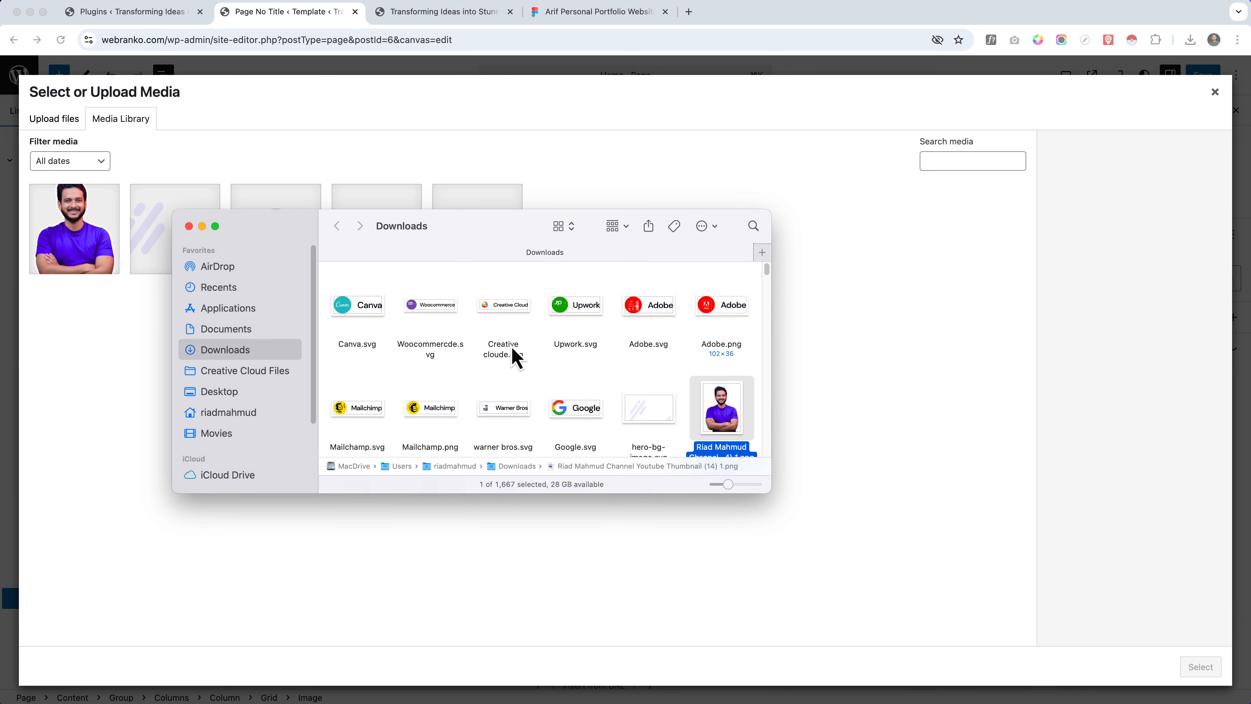
{"action": "left_click", "coordinate": [664, 332]}
{"action": "left_click", "coordinate": [580, 325], "text": "super"}
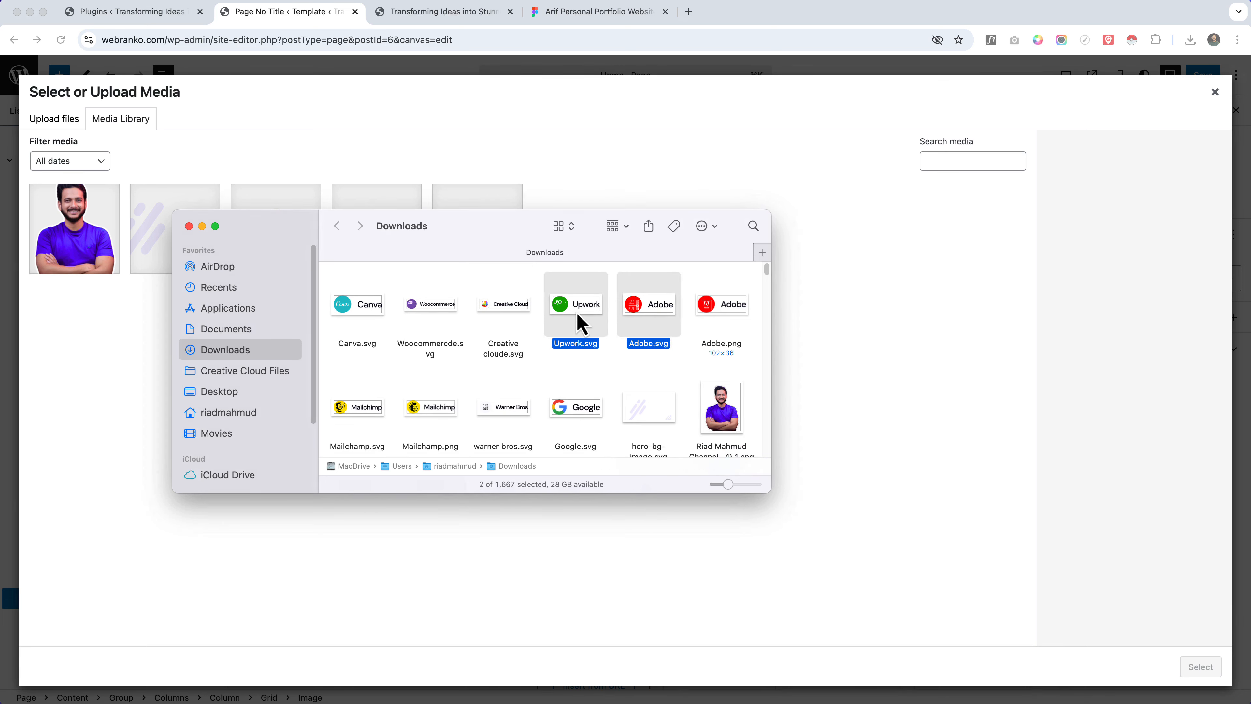
{"action": "left_click", "coordinate": [576, 424], "text": "super"}
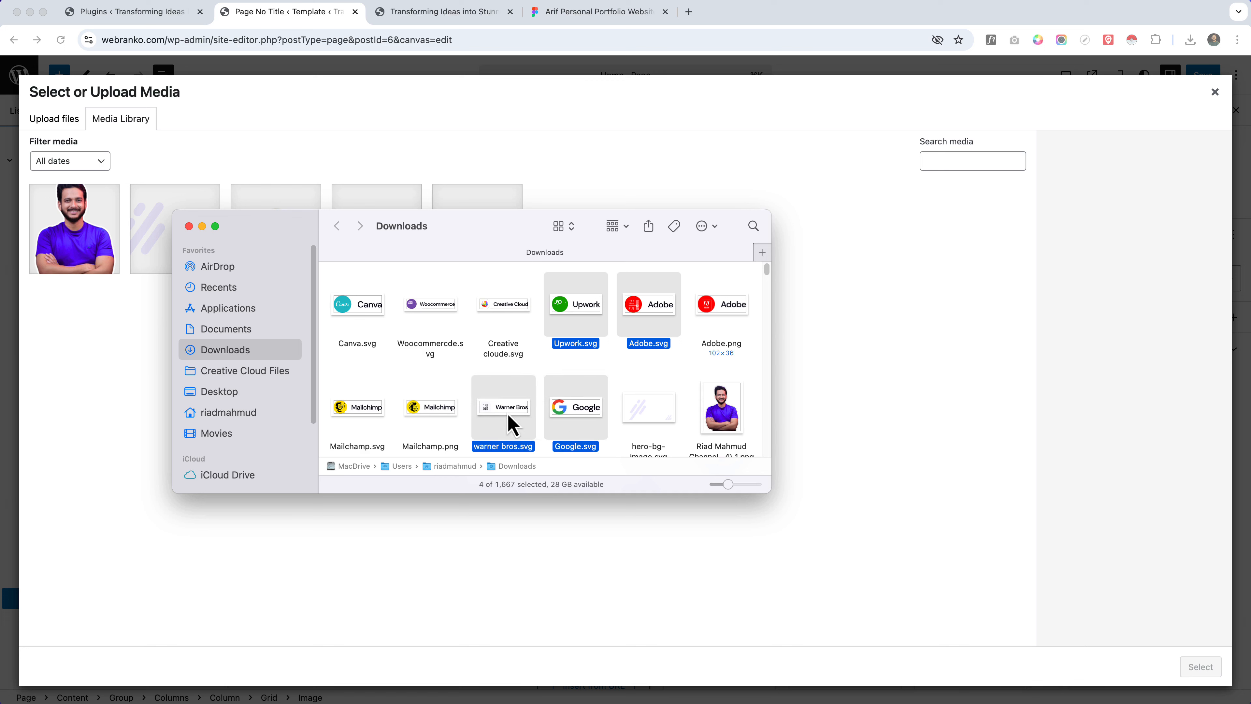
{"action": "left_click", "coordinate": [335, 414], "text": "super"}
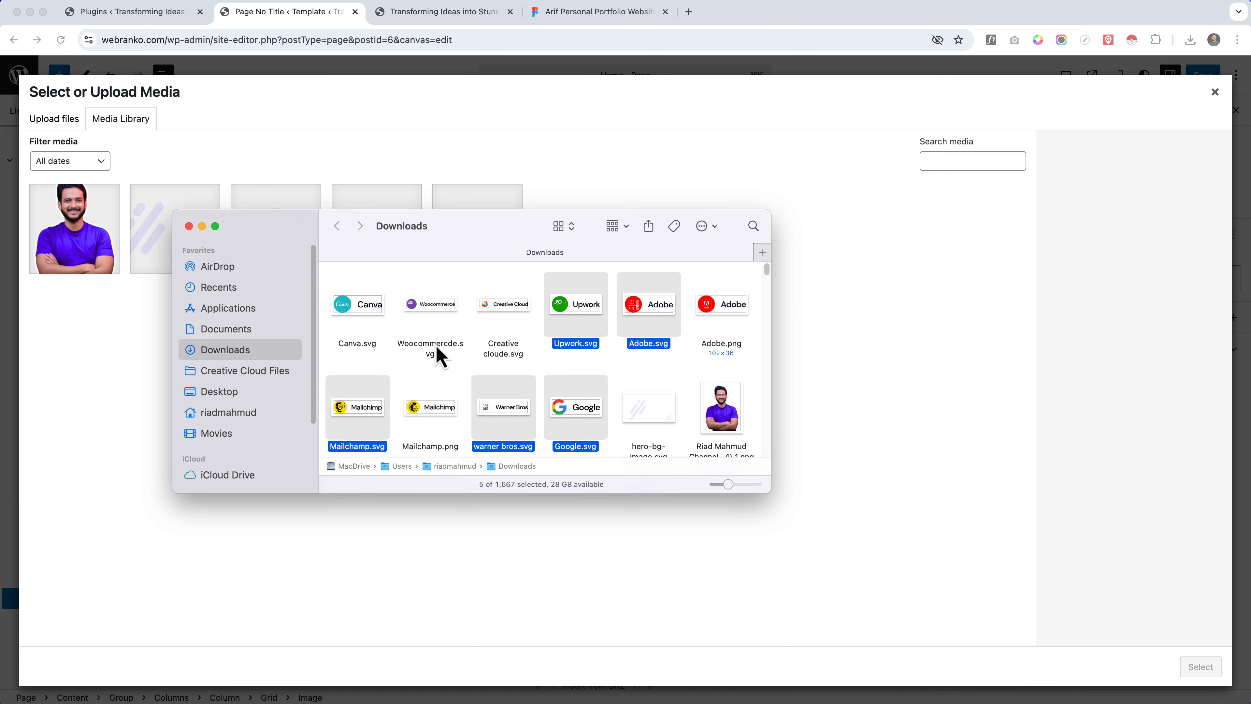
{"action": "left_click", "coordinate": [517, 311], "text": "super"}
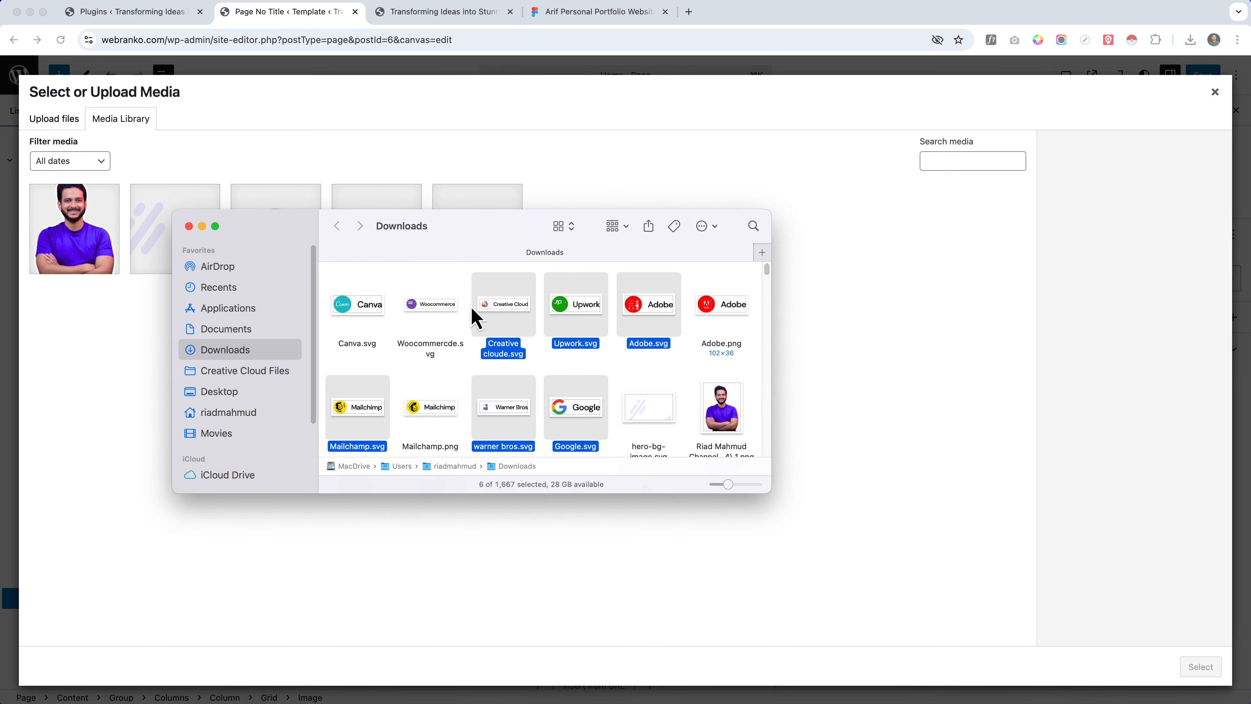
{"action": "left_click", "coordinate": [435, 321], "text": "super"}
{"action": "left_click", "coordinate": [353, 314], "text": "super"}
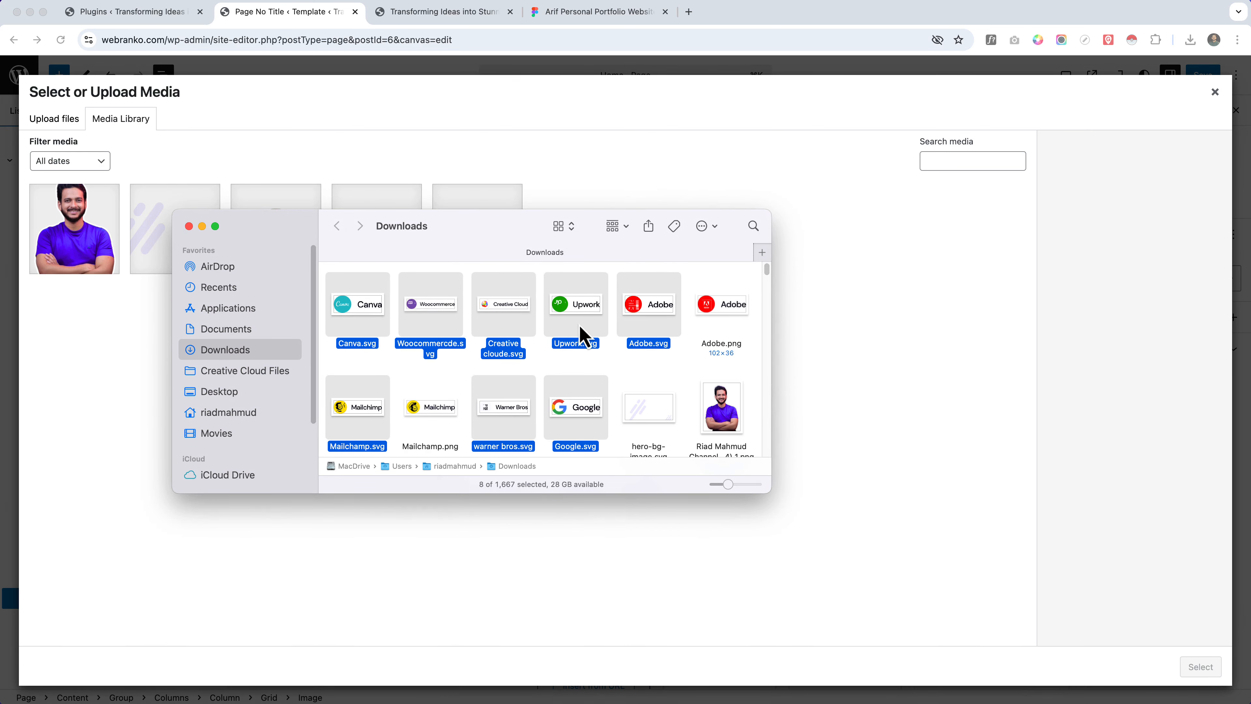
{"action": "left_click_drag", "start_coordinate": [640, 323], "coordinate": [978, 346]}
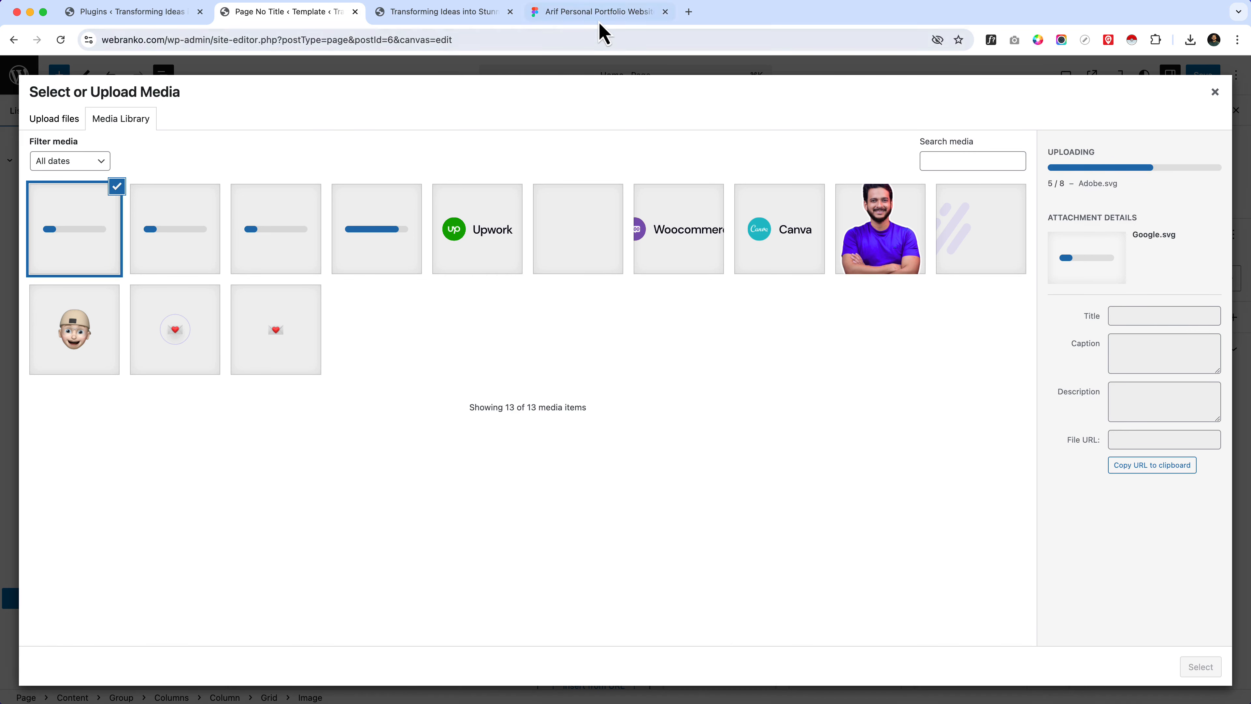
- Check the client logo order in the Figma design and select Google.svg in the WordPress media library
{"action": "left_click", "coordinate": [598, 12]}
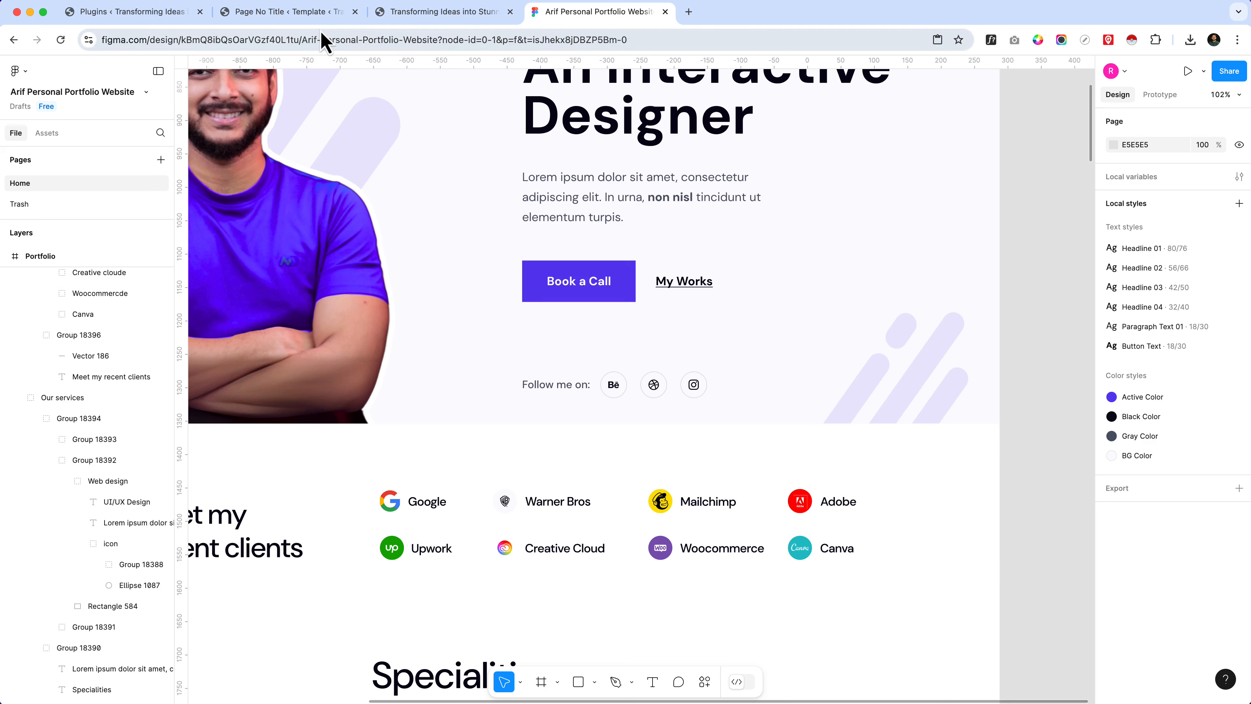
{"action": "left_click", "coordinate": [321, 15]}
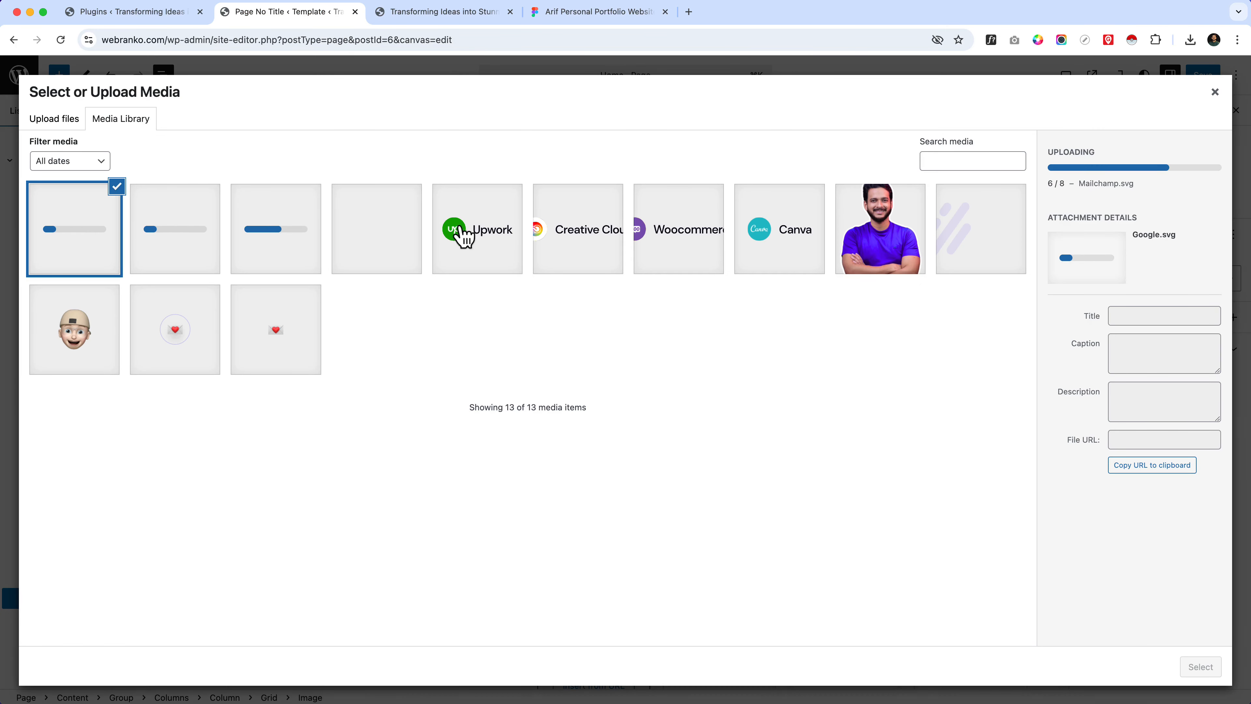
{"action": "left_click", "coordinate": [475, 243]}
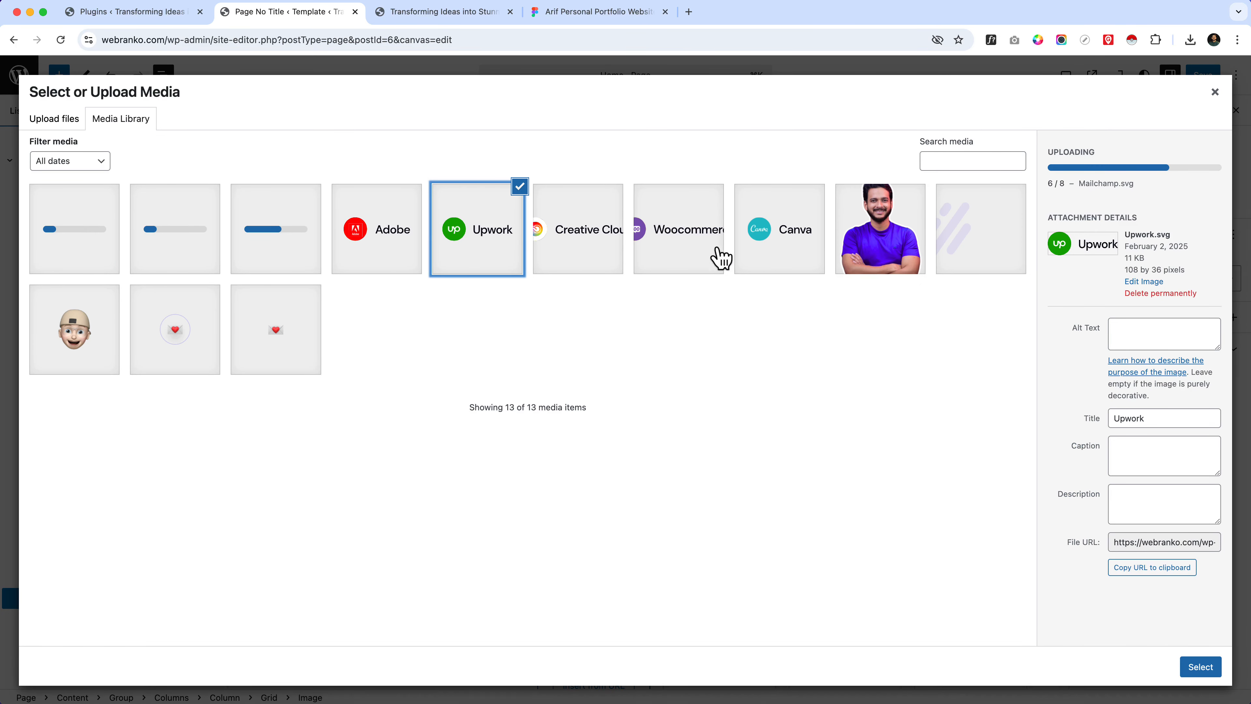
{"action": "left_click", "coordinate": [277, 245]}
{"action": "left_click", "coordinate": [203, 246]}
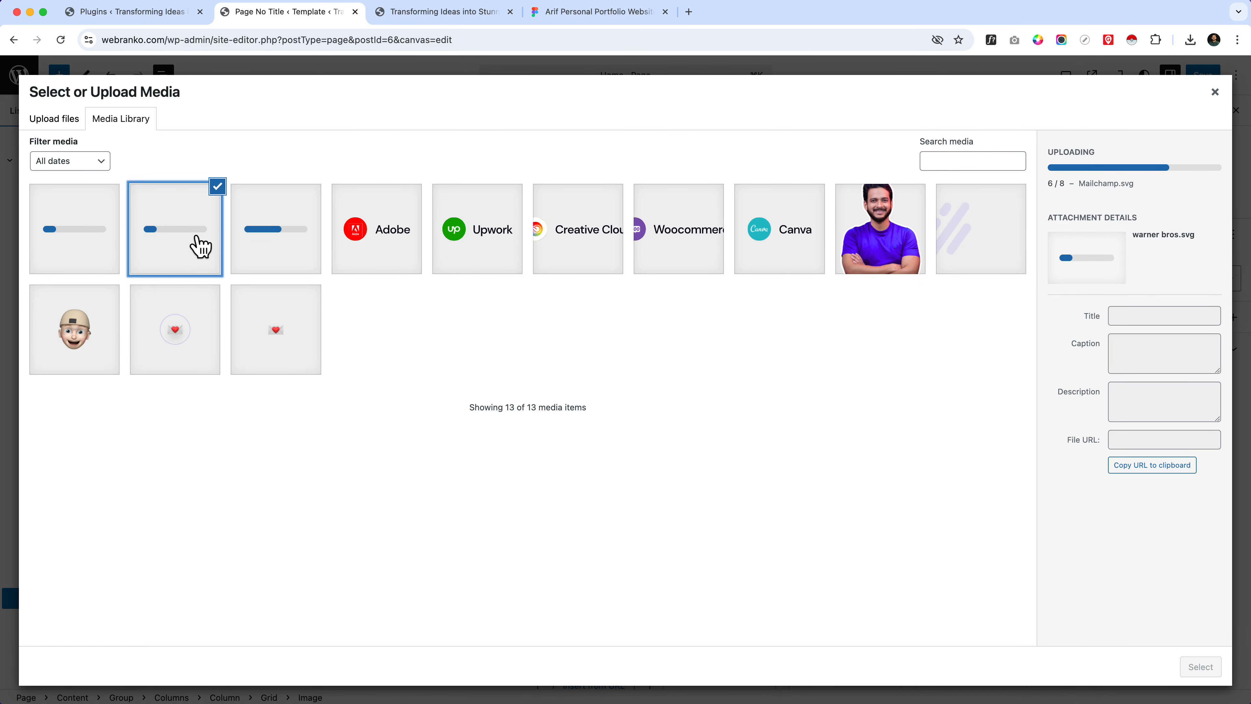
{"action": "left_click", "coordinate": [75, 246]}
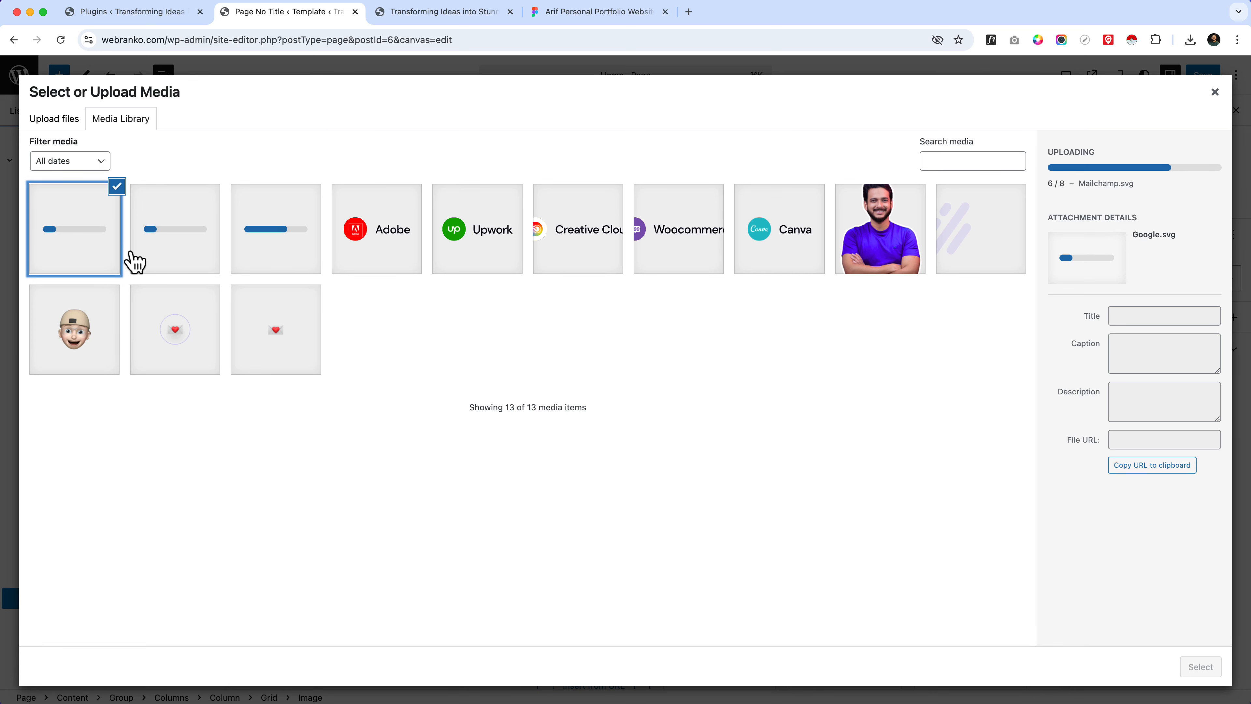
{"action": "left_click", "coordinate": [146, 253]}
{"action": "left_click", "coordinate": [105, 254]}
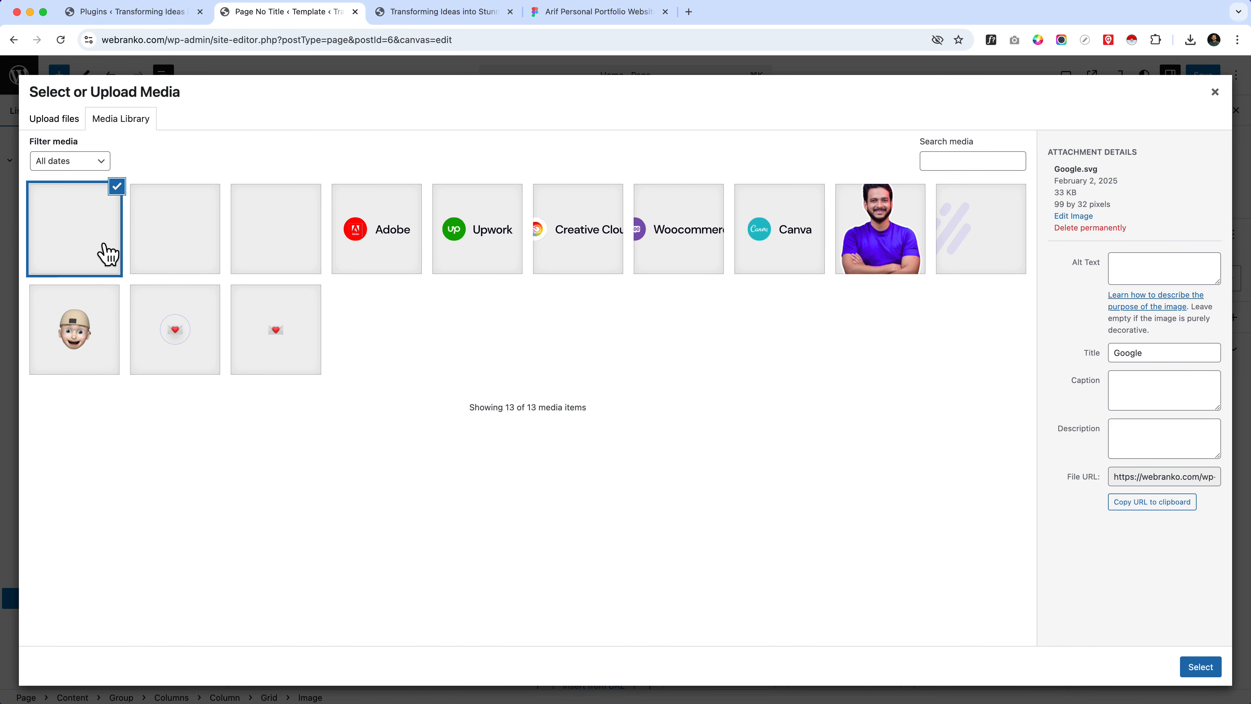
- Give the Google logo the alt text "Google" and insert it into the first grid cell
{"action": "left_click", "coordinate": [1142, 274]}
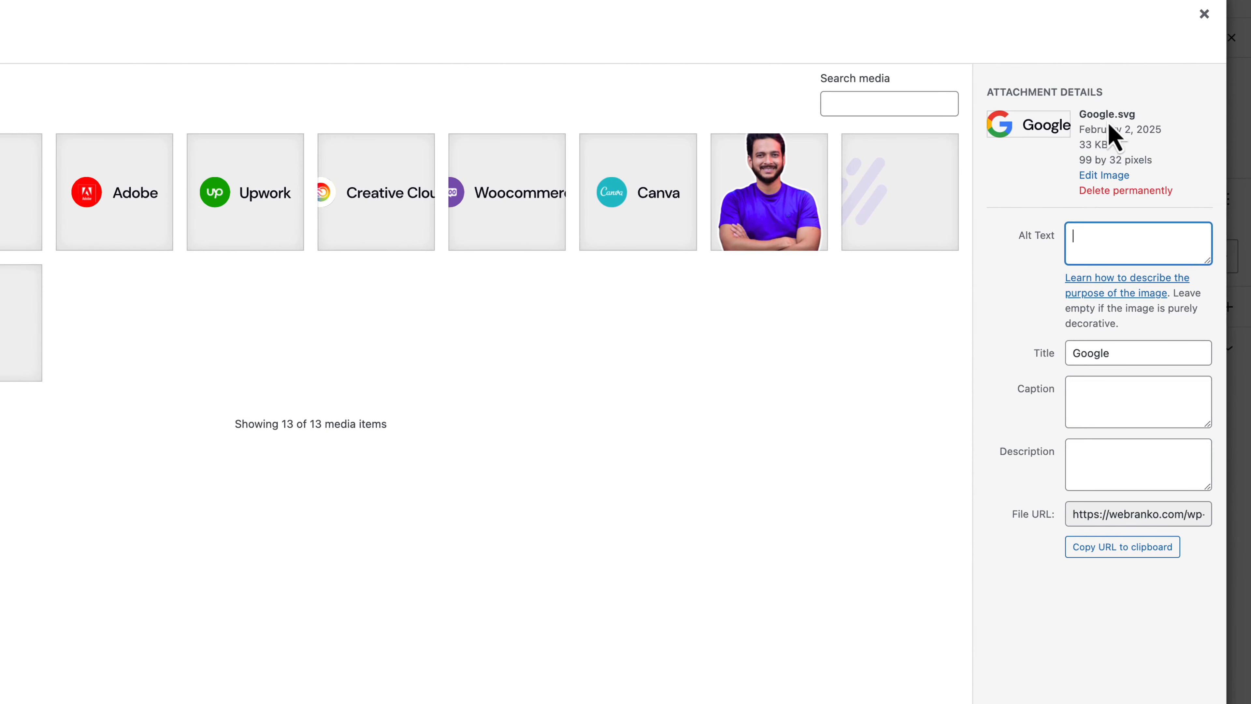
{"action": "double_click", "coordinate": [1104, 113]}
{"action": "right_click", "coordinate": [1106, 113]}
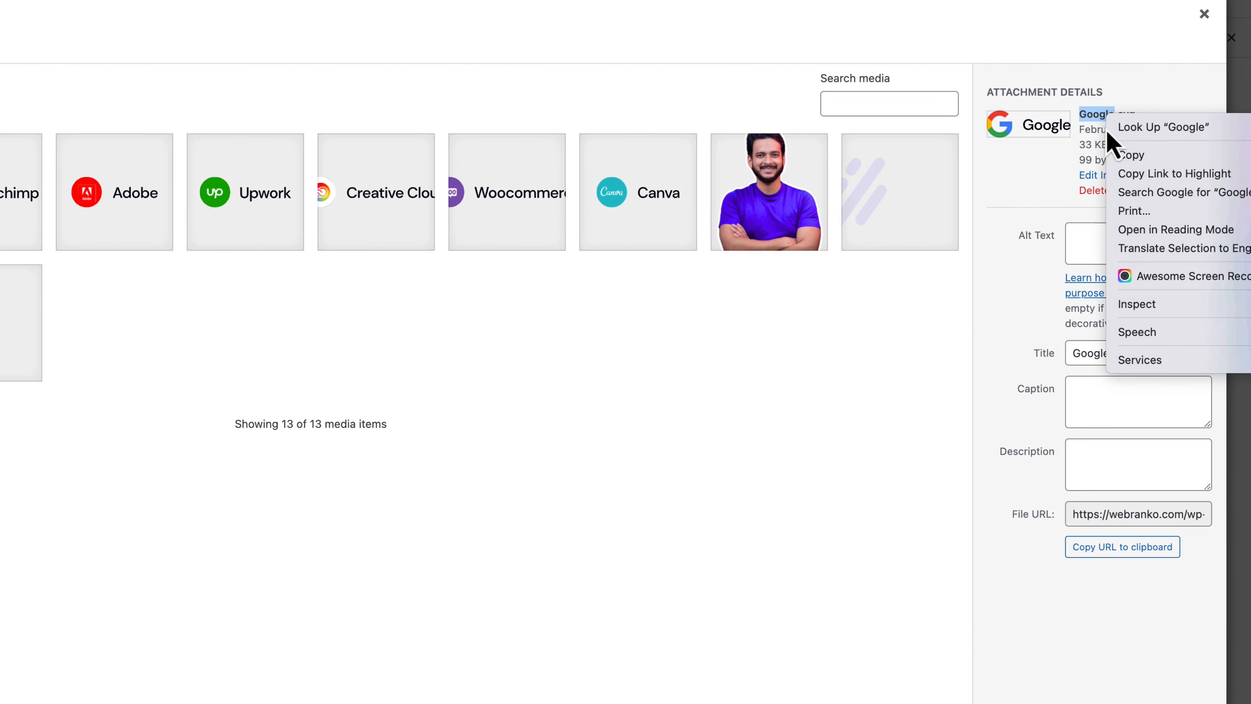
{"action": "left_click", "coordinate": [1116, 157]}
{"action": "right_click", "coordinate": [1090, 229]}
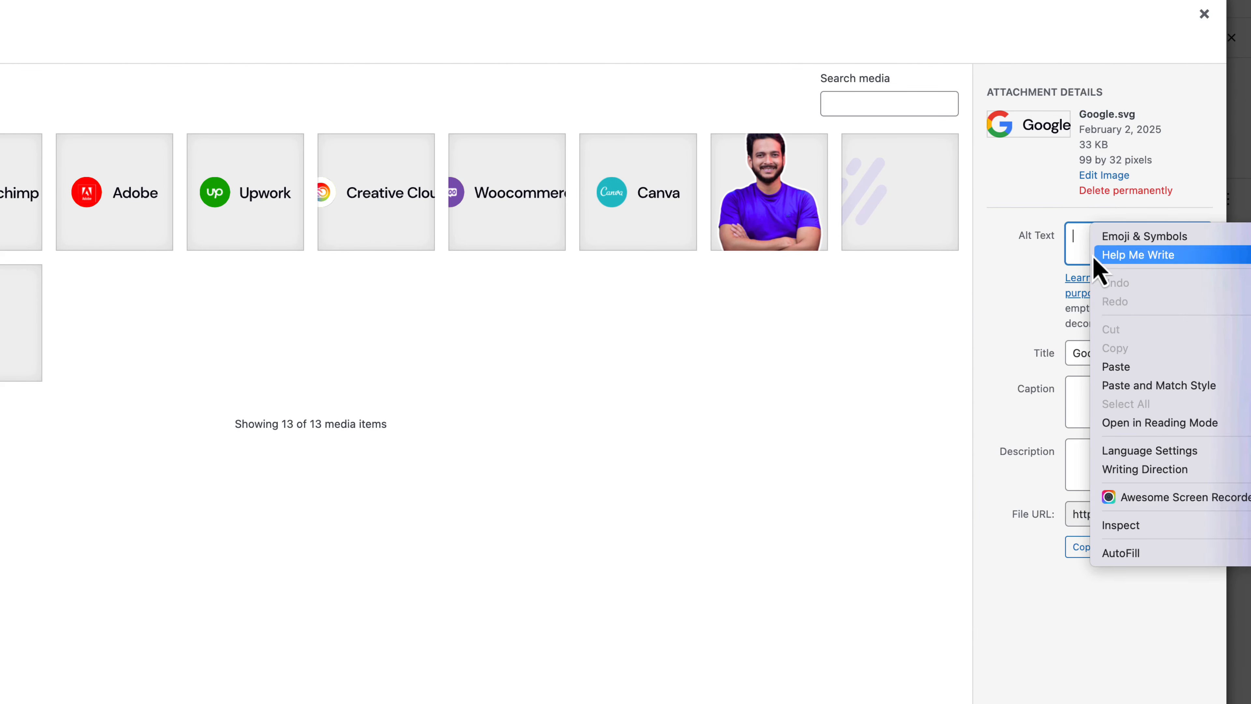
{"action": "left_click", "coordinate": [1119, 369]}
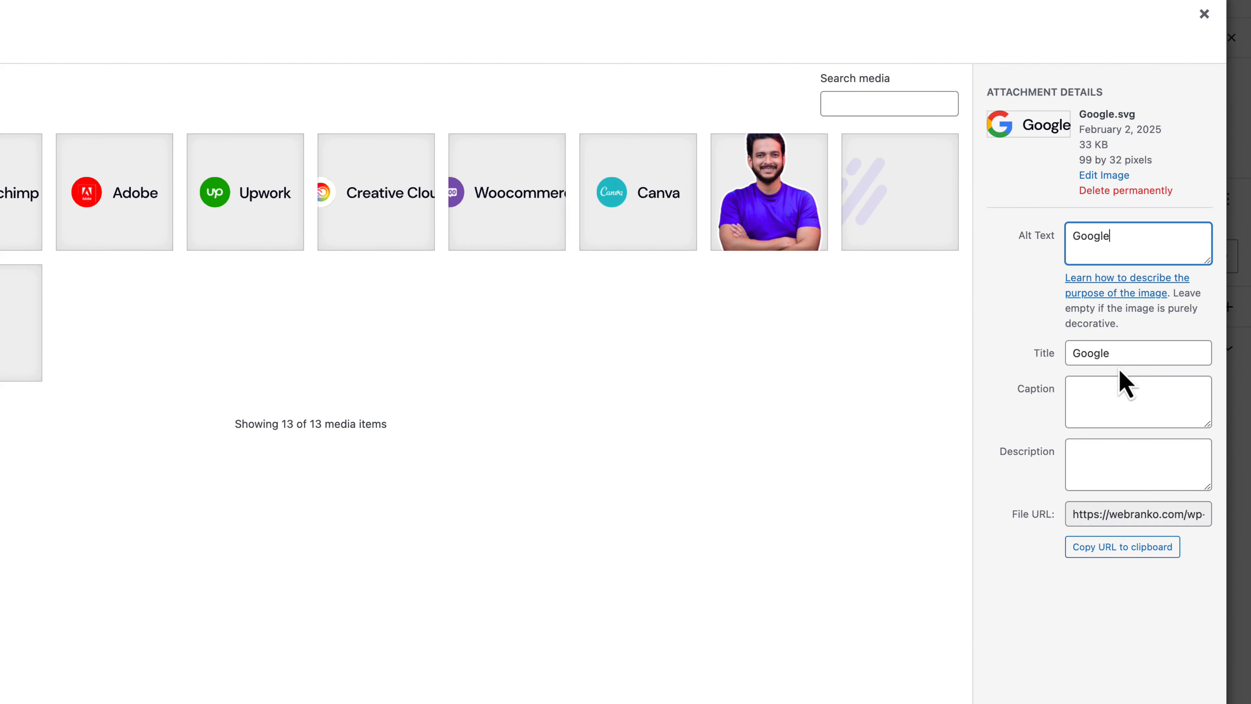
{"action": "double_click", "coordinate": [1090, 353]}
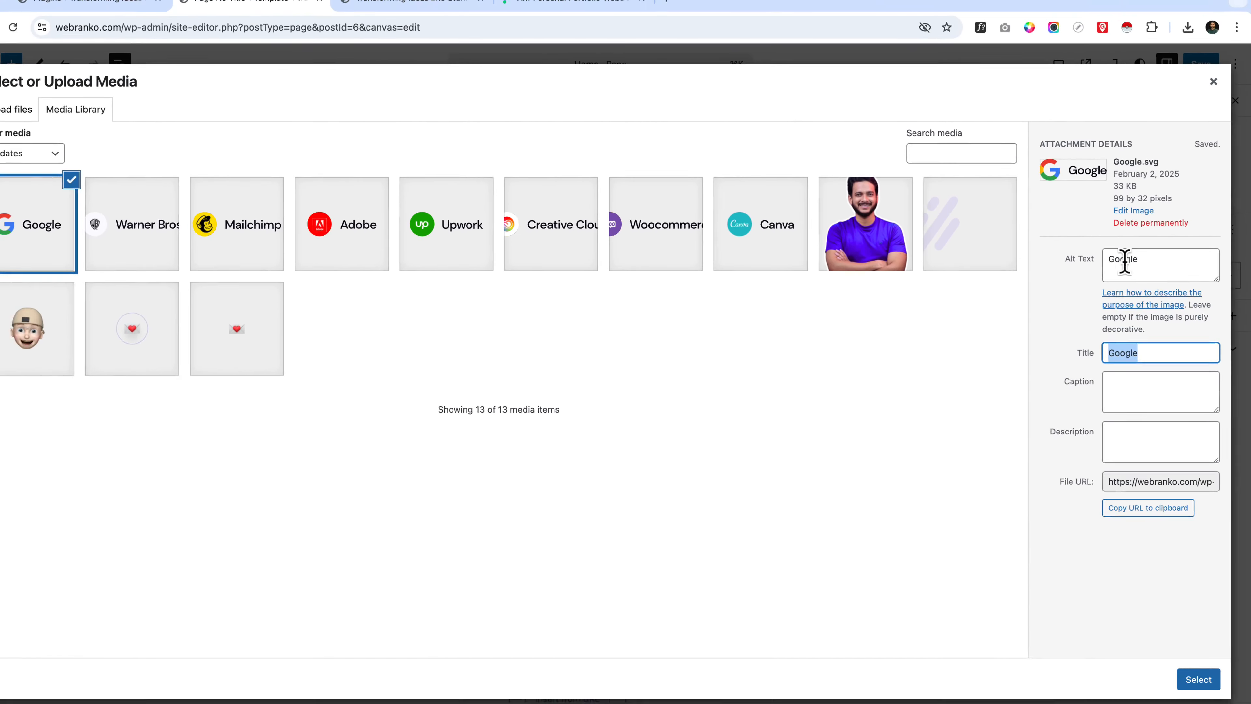
{"action": "left_click", "coordinate": [1130, 622]}
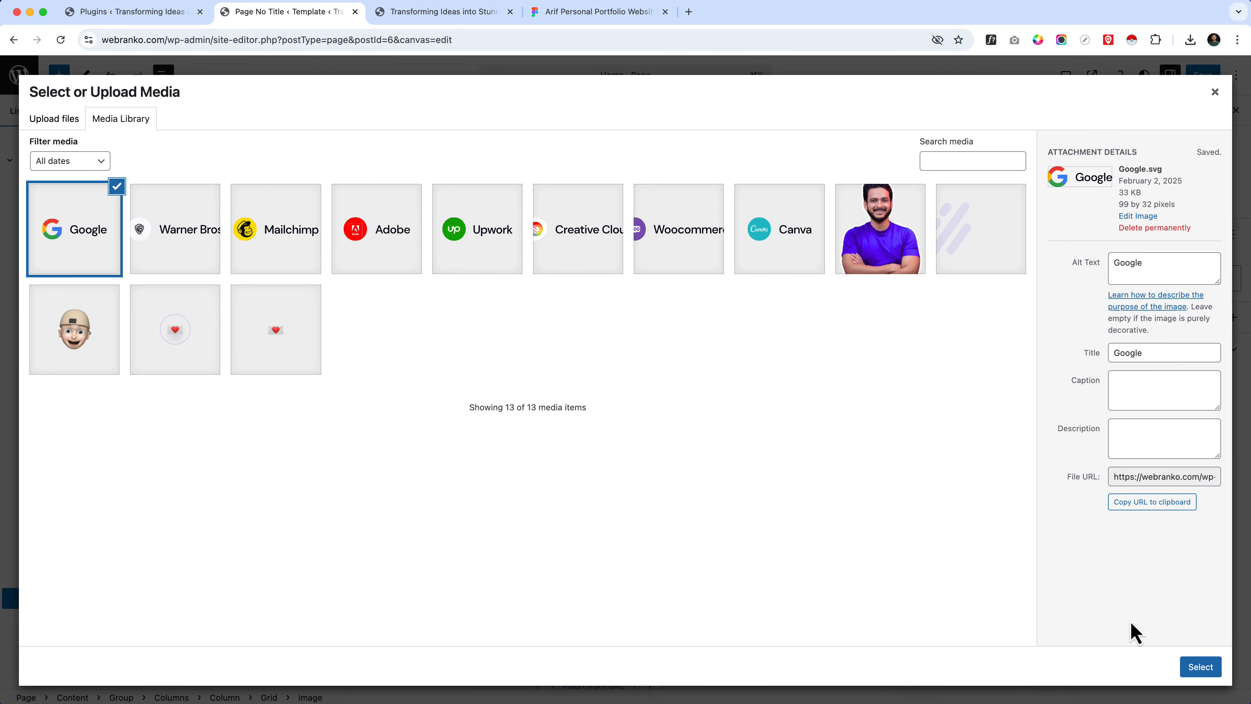
{"action": "left_click", "coordinate": [1198, 668]}
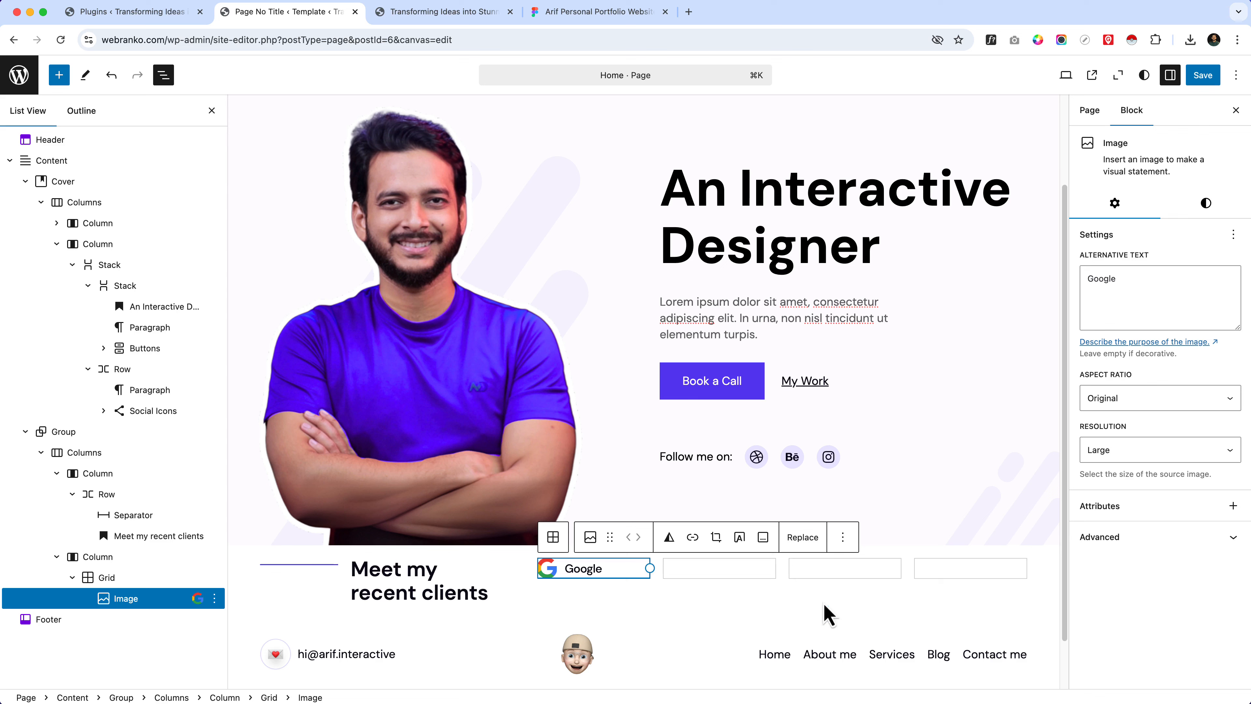
- Duplicate the Google image block inside the clients grid
{"action": "left_click", "coordinate": [728, 590]}
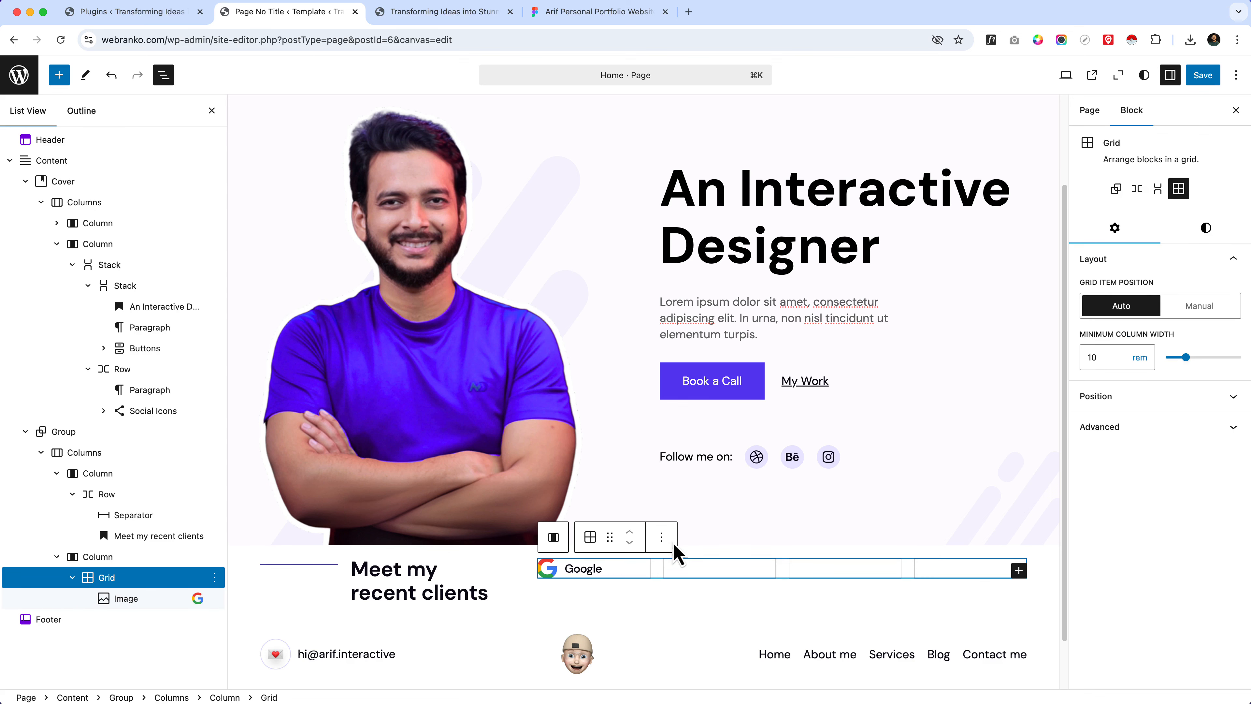
{"action": "left_click", "coordinate": [148, 600]}
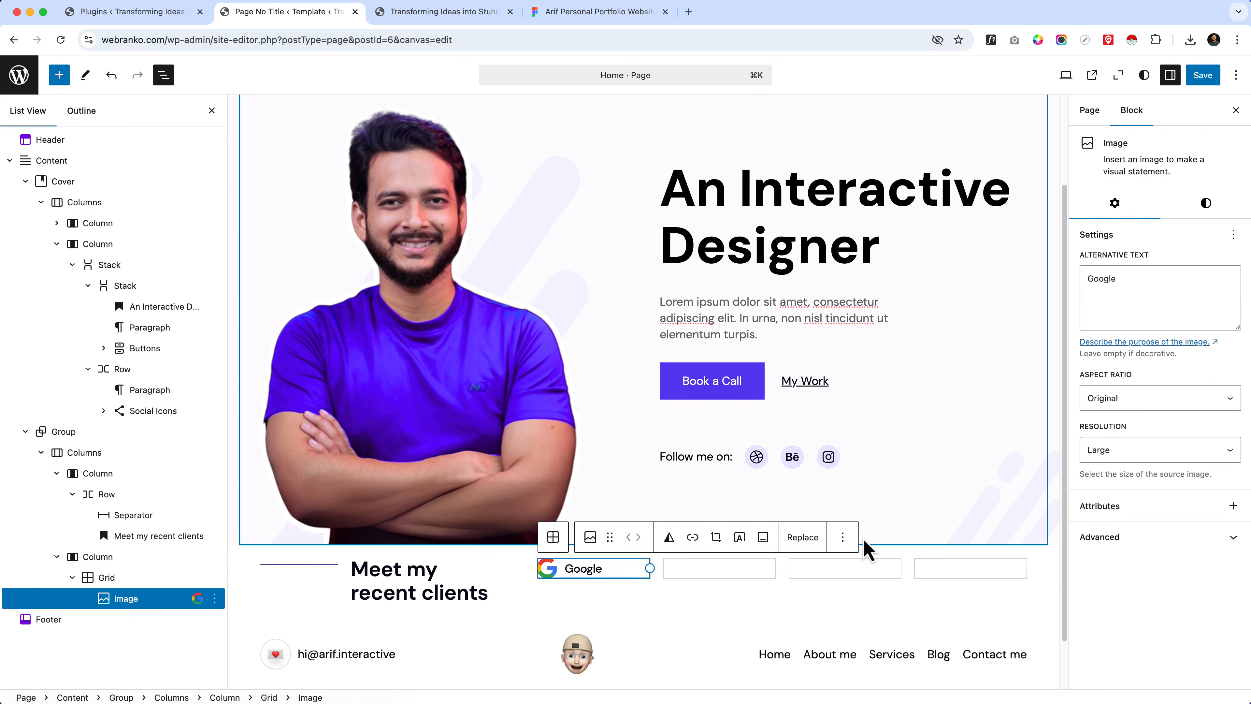
{"action": "left_click", "coordinate": [842, 538]}
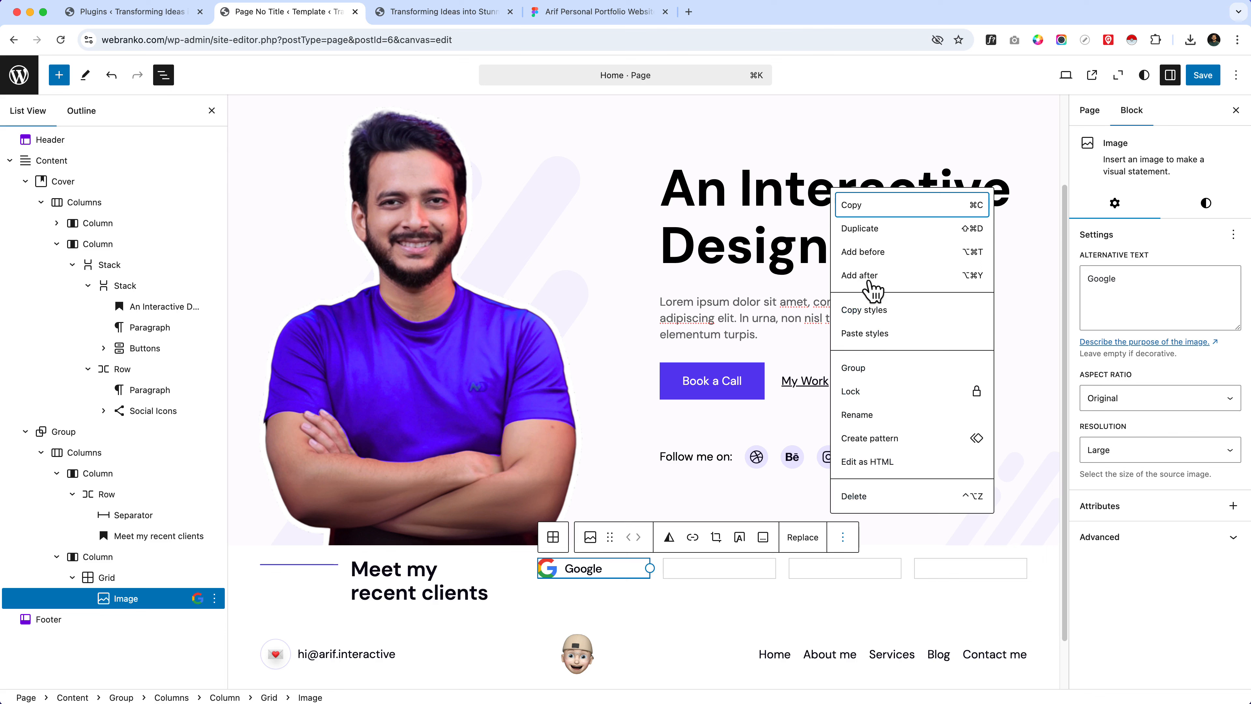
{"action": "left_click", "coordinate": [868, 228]}
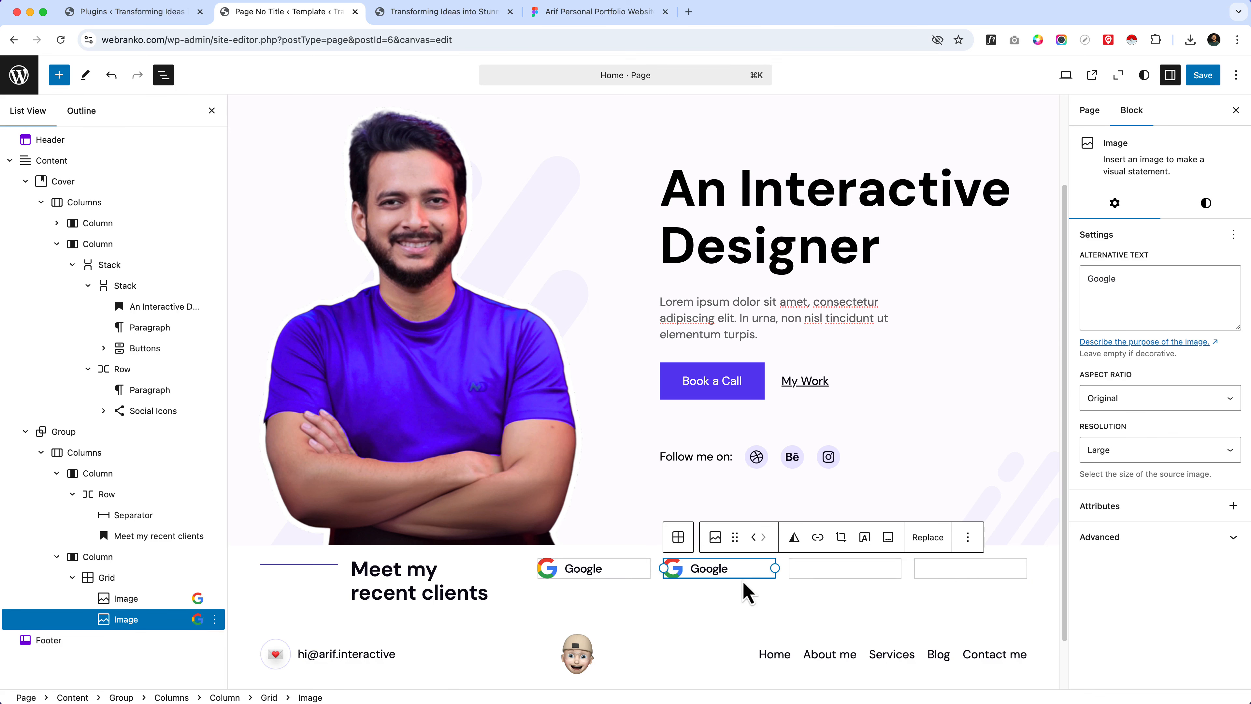
- Replace the duplicated Google image with warner-bros.svg from the media library, giving it the alt text "warner bros"
{"action": "left_click", "coordinate": [930, 538]}
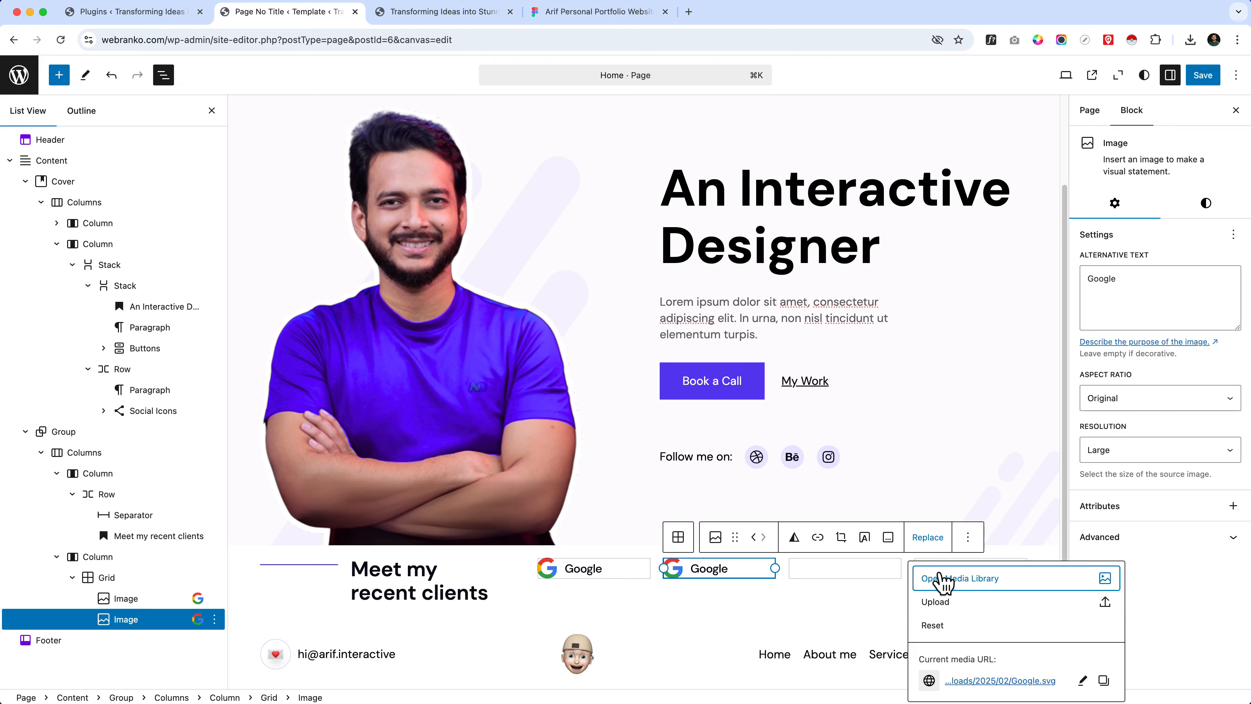
{"action": "left_click", "coordinate": [940, 577]}
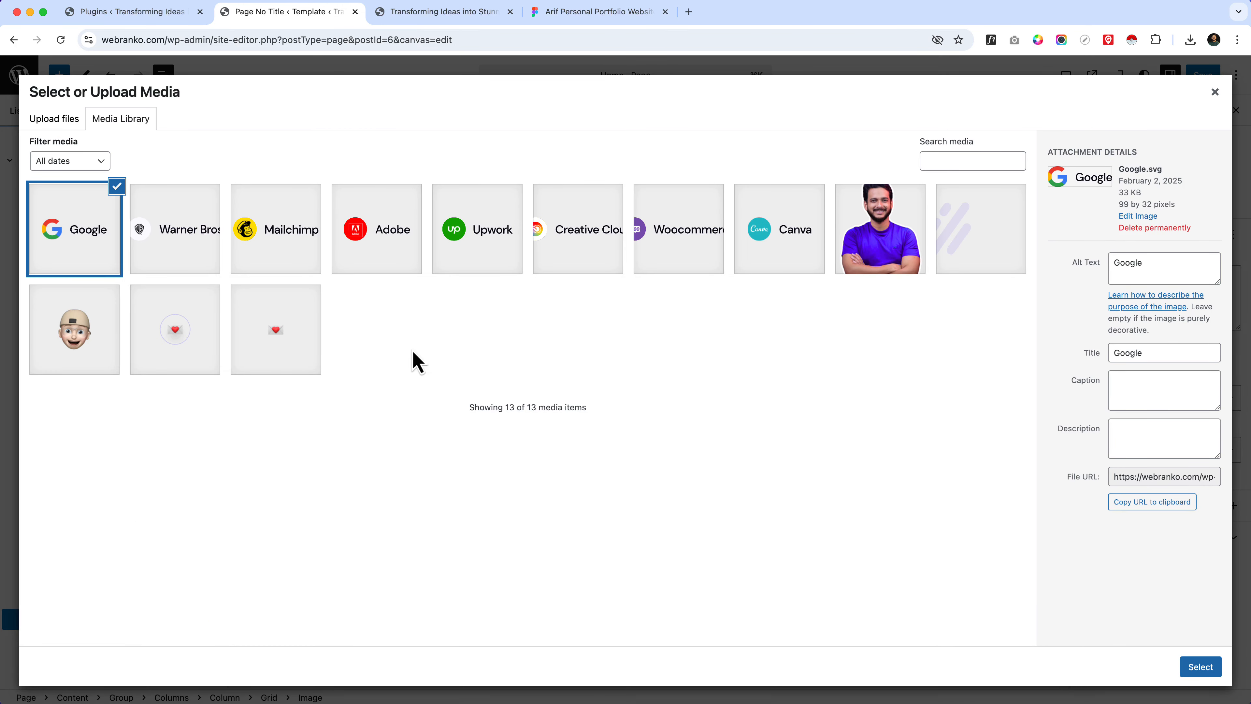
{"action": "left_click", "coordinate": [224, 256]}
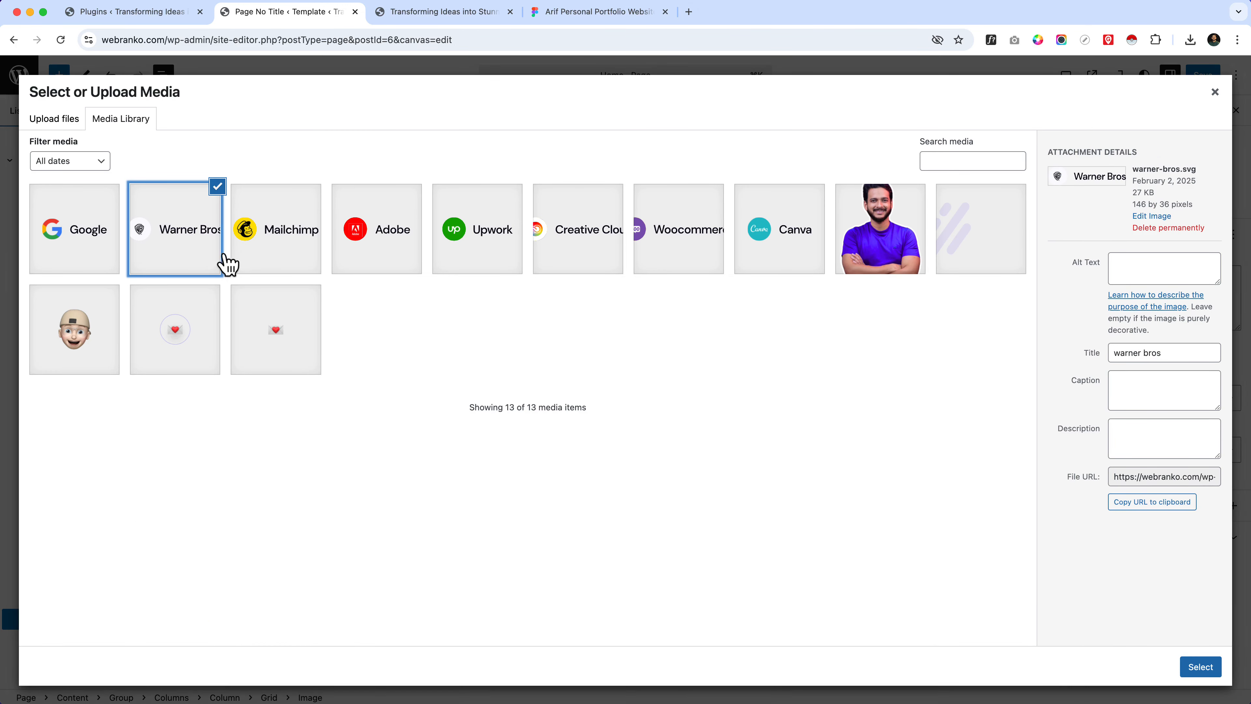
{"action": "triple_click", "coordinate": [1118, 353]}
{"action": "right_click", "coordinate": [1119, 351]}
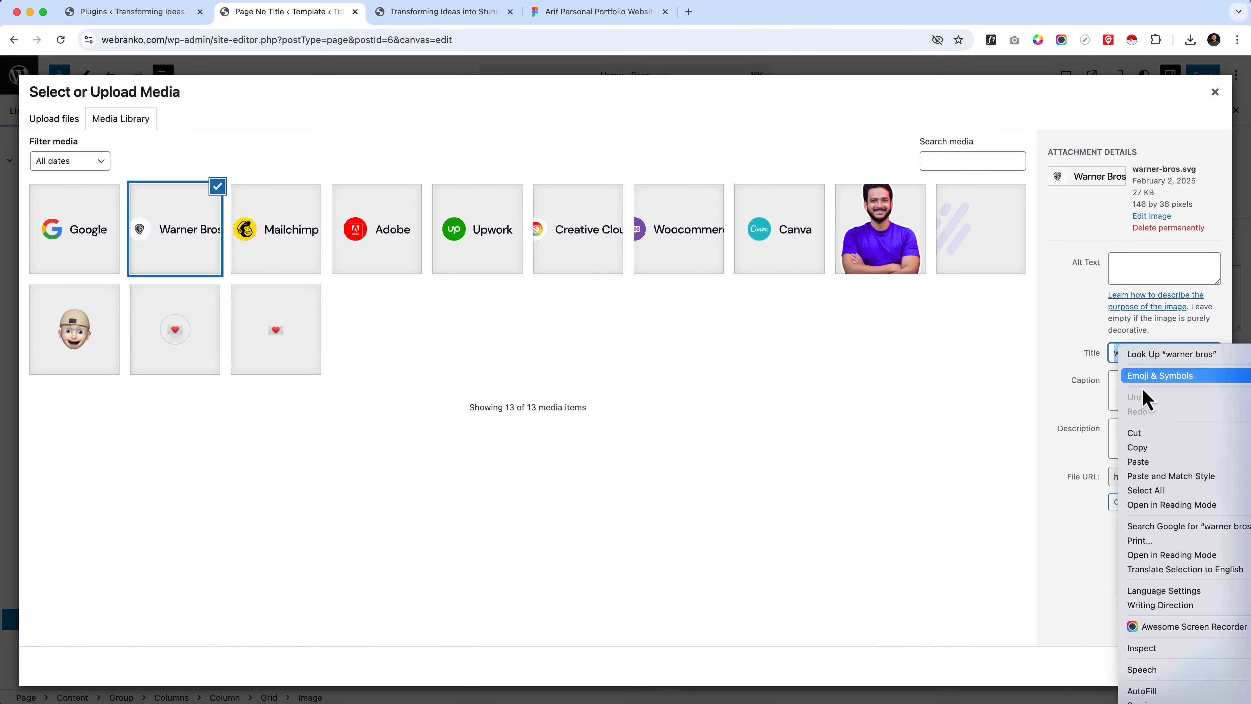
{"action": "left_click", "coordinate": [1151, 447]}
{"action": "right_click", "coordinate": [1150, 278]}
{"action": "left_click", "coordinate": [1180, 389]}
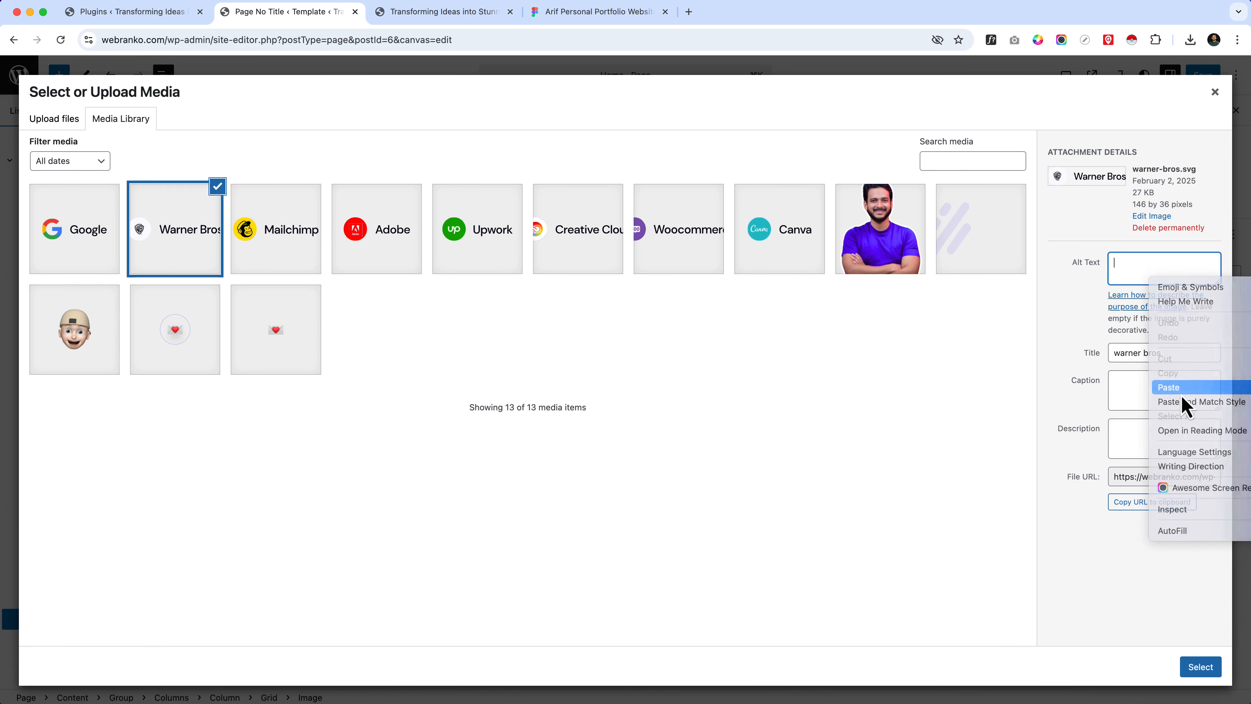
{"action": "left_click", "coordinate": [1200, 671]}
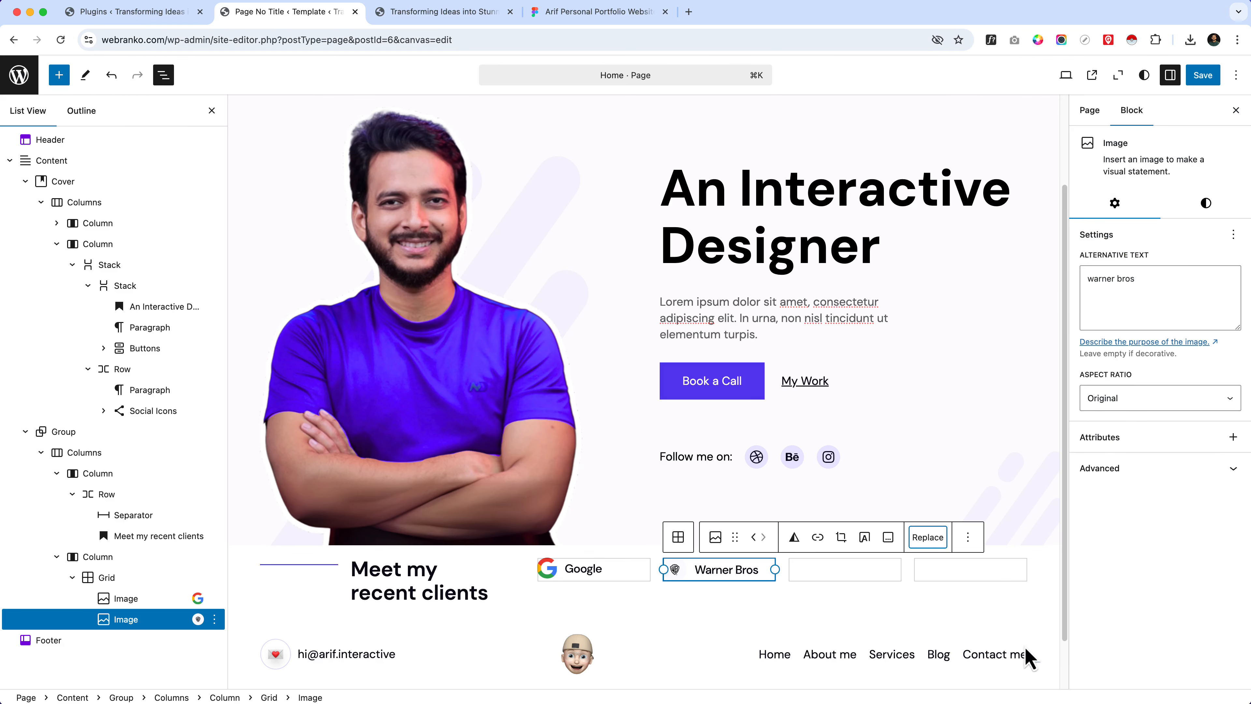
- Duplicate the Warner Bros image block into the third cell of the clients grid
{"action": "left_click", "coordinate": [968, 538]}
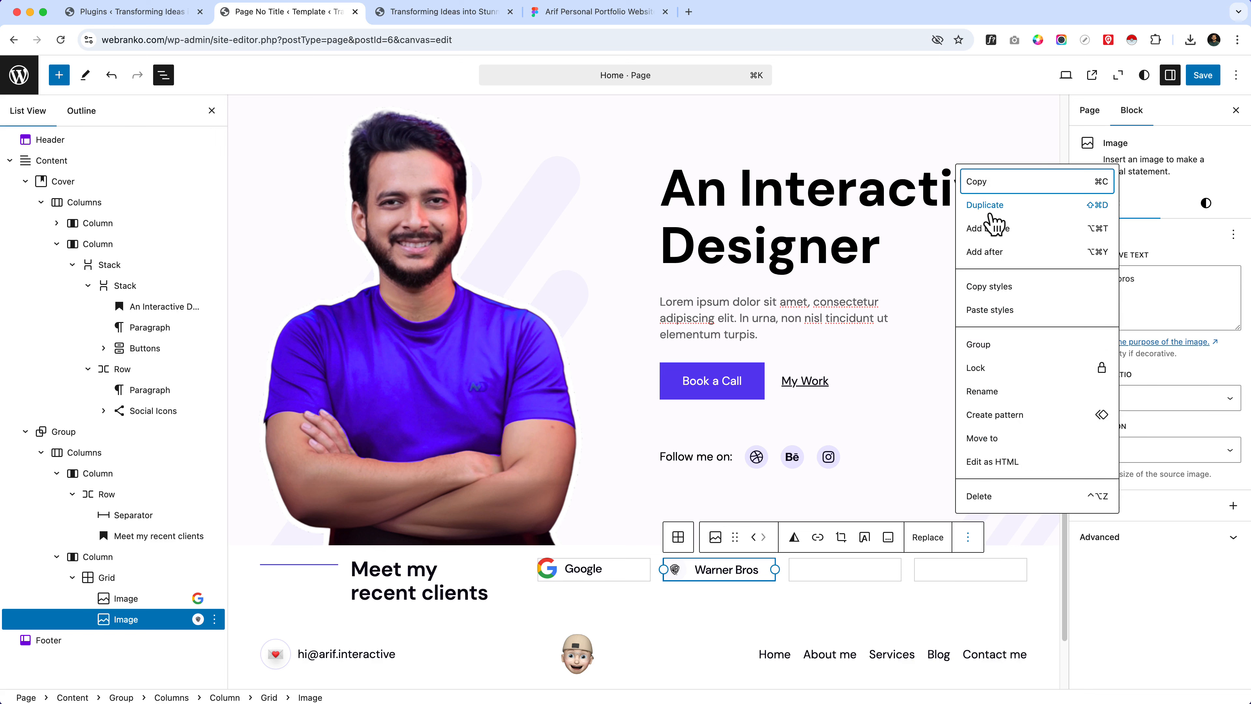
{"action": "key", "text": "shift+super+d"}
{"action": "left_click", "coordinate": [794, 591]}
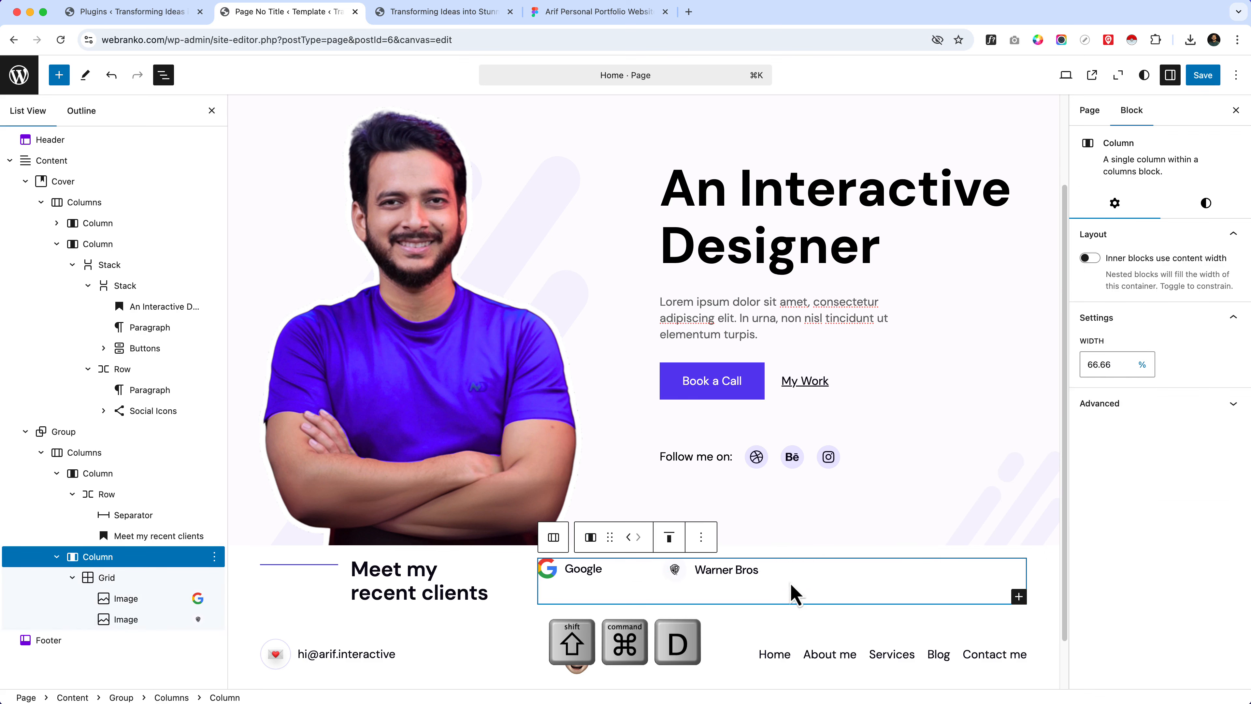
{"action": "left_click", "coordinate": [743, 580]}
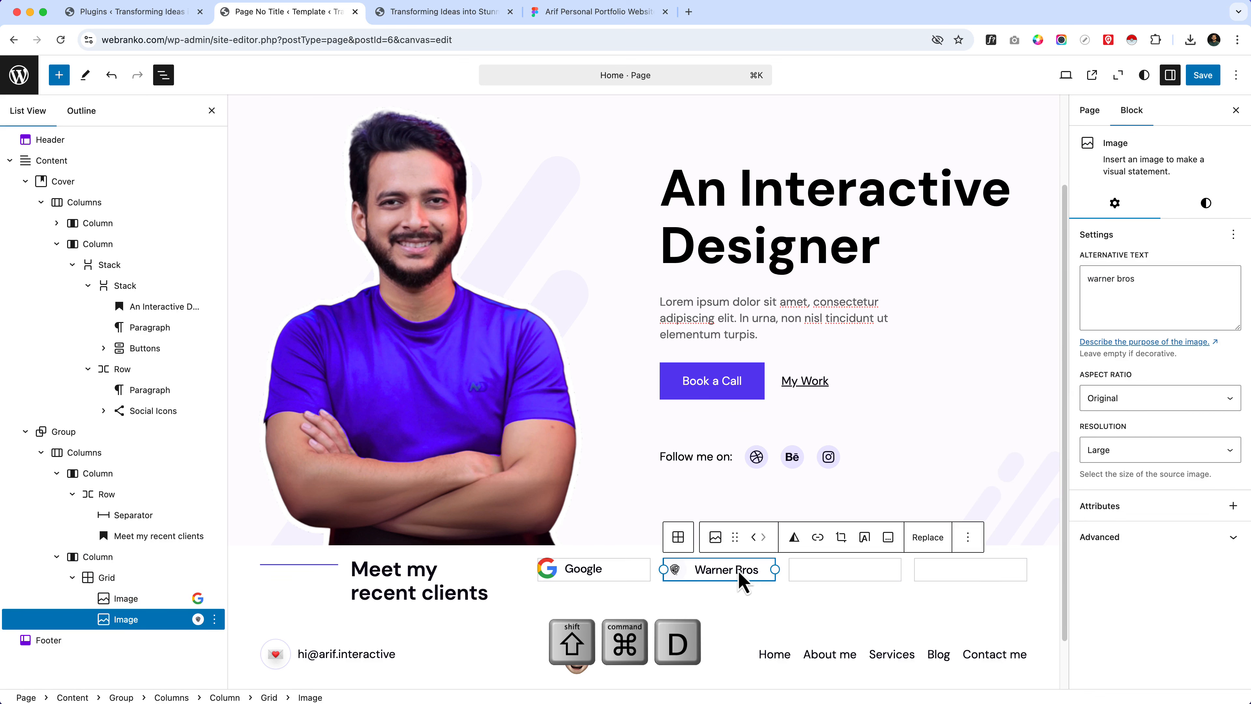
{"action": "key", "text": "shift+super+d"}
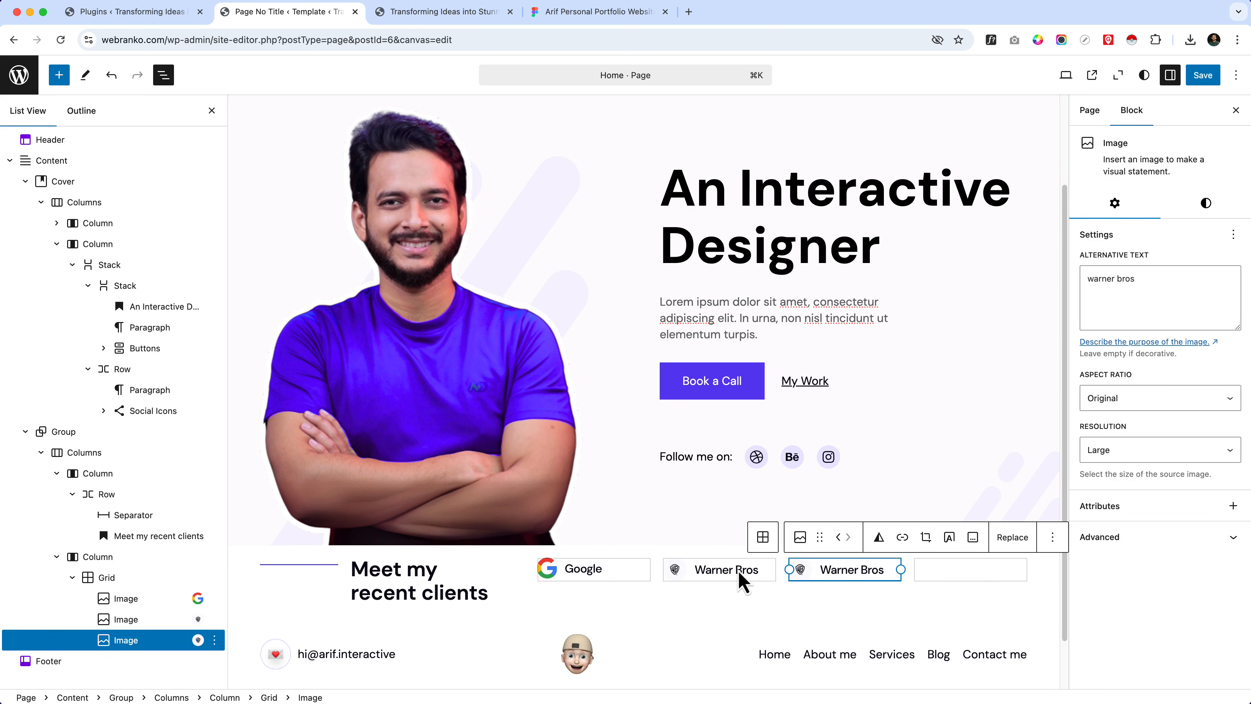
{"action": "key", "text": "Tab"}
{"action": "key", "text": "Tab"}
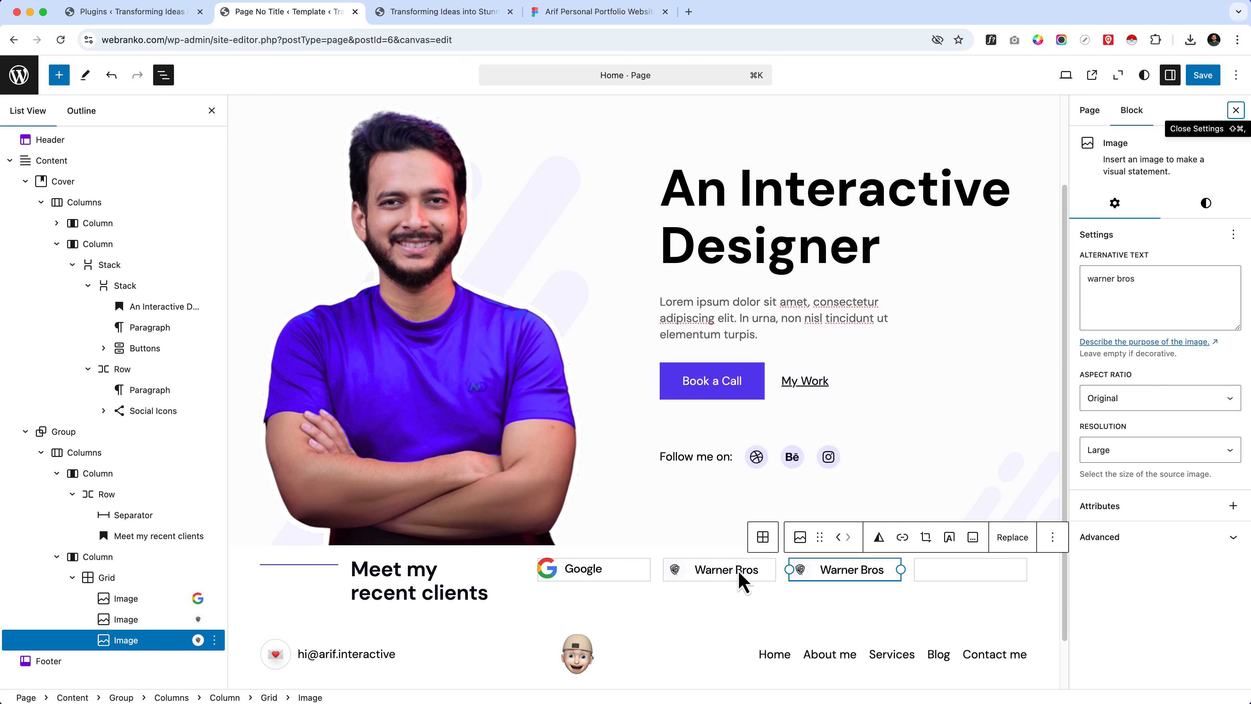
- Select Mailchamp.svg in the media library as the third cell's replacement image and check the logo order in the Figma design
{"action": "left_click", "coordinate": [1025, 539]}
{"action": "left_click", "coordinate": [1040, 579]}
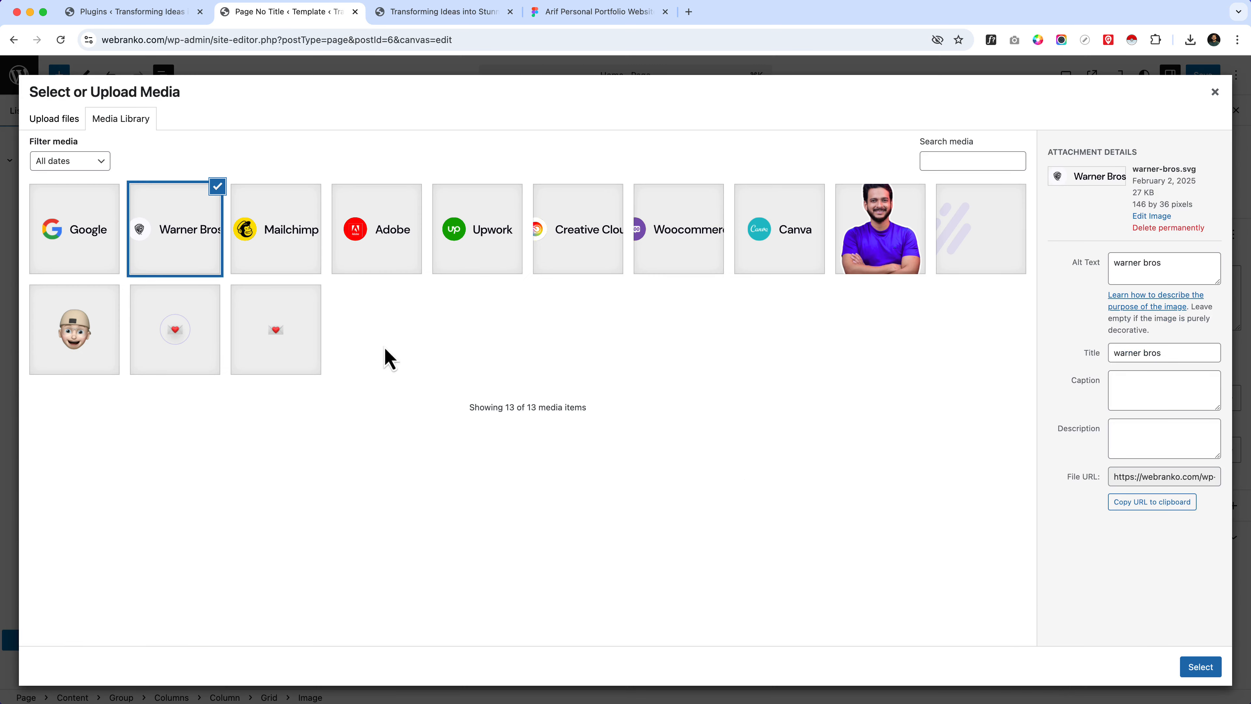
{"action": "left_click", "coordinate": [299, 226]}
{"action": "left_click", "coordinate": [560, 22]}
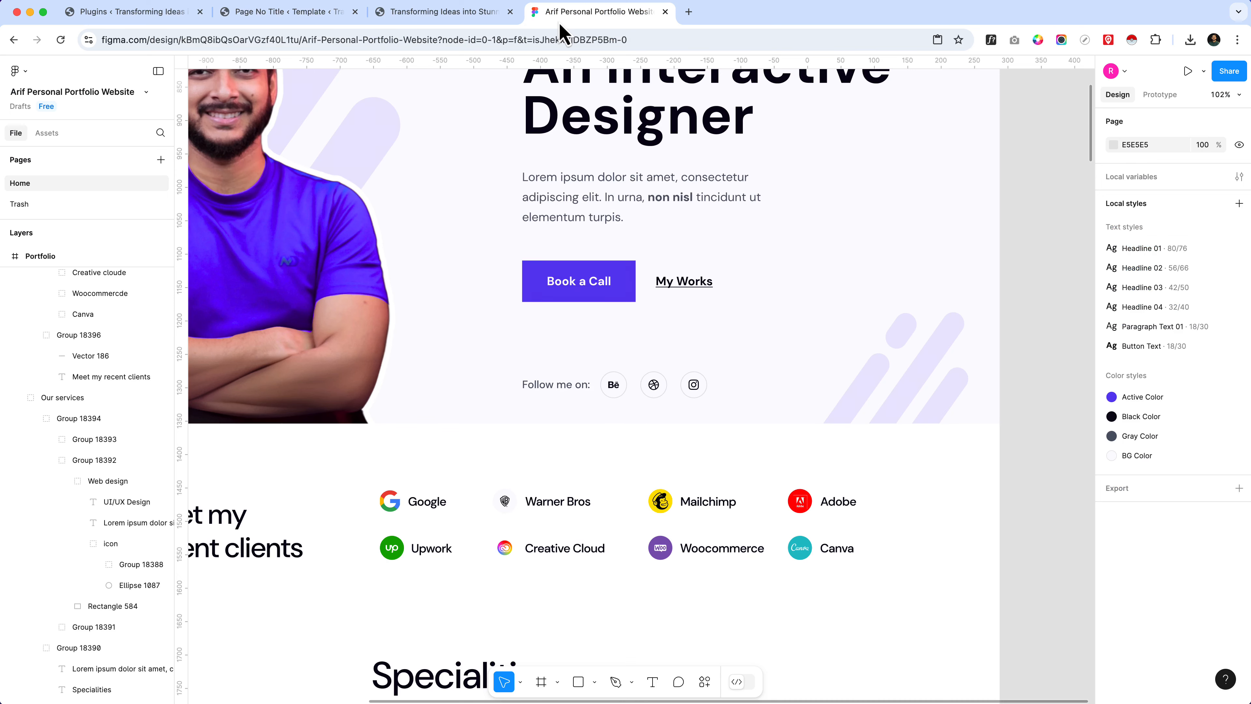
{"action": "left_click", "coordinate": [297, 20]}
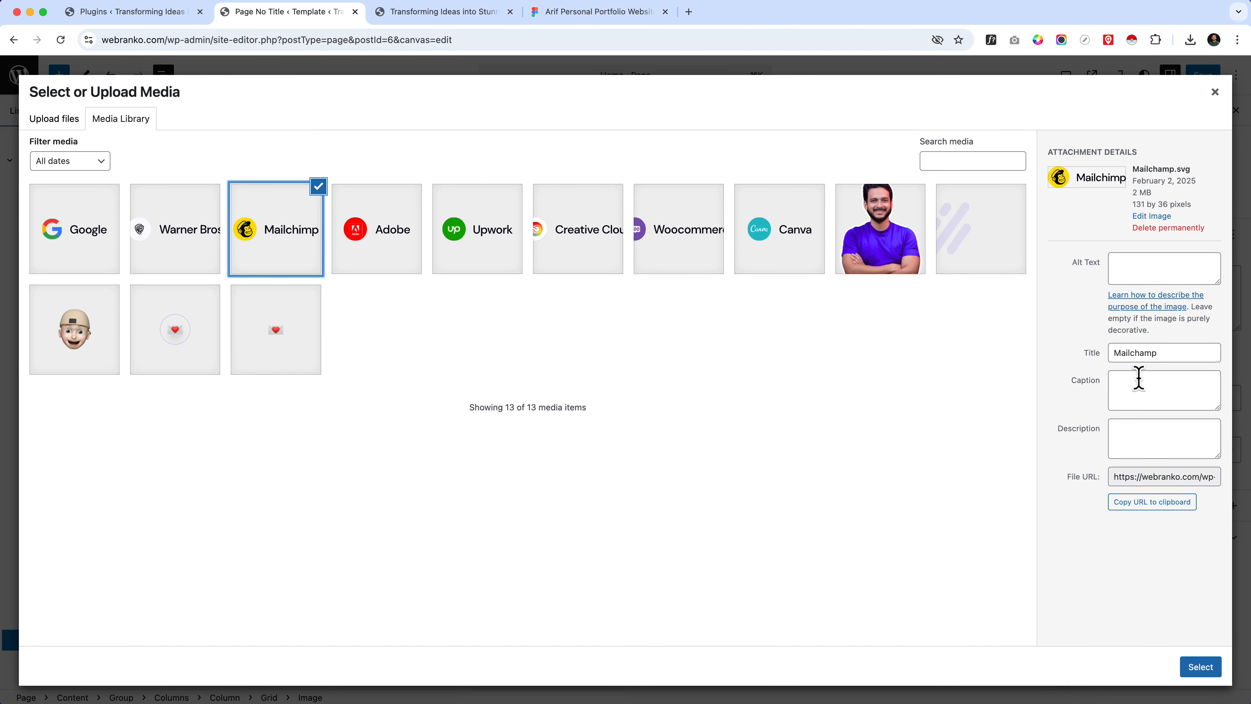
- Copy the Mailchimp logo's title "Mailchamp" into its alt text and insert the image into the third grid cell
{"action": "double_click", "coordinate": [1137, 351]}
{"action": "key", "text": "super+c"}
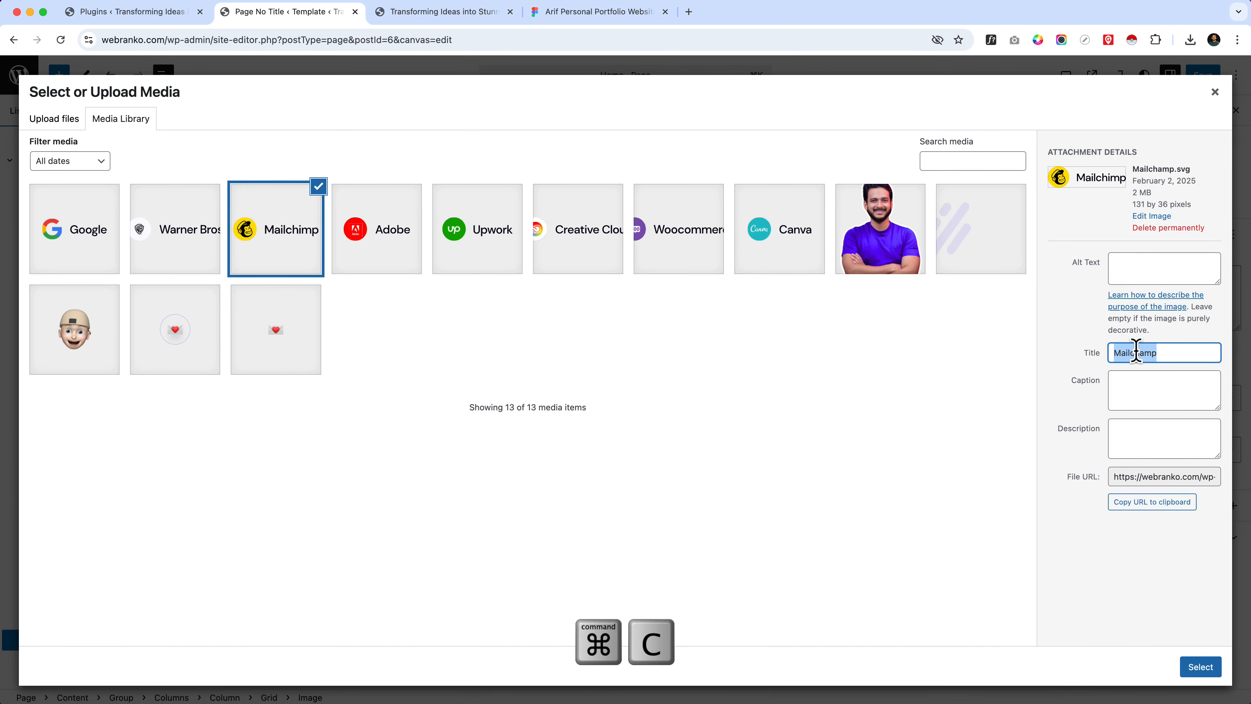
{"action": "left_click", "coordinate": [1150, 256]}
{"action": "key", "text": "super+v"}
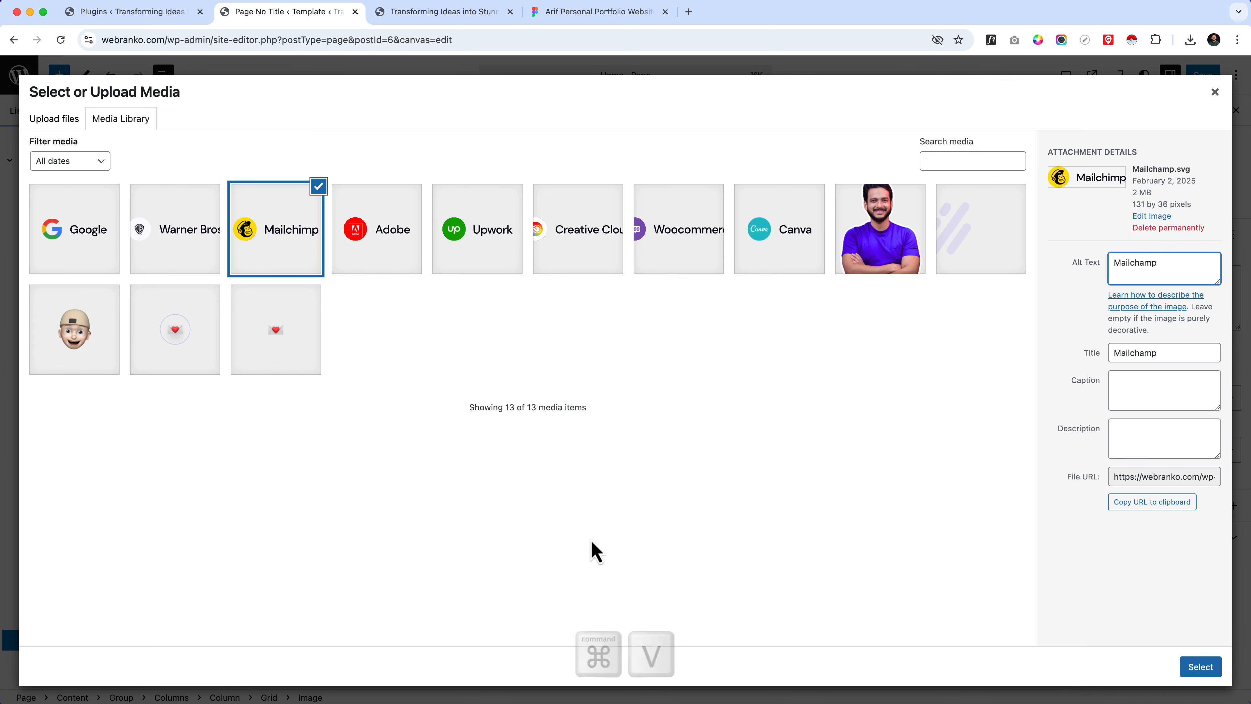
{"action": "left_click", "coordinate": [1201, 667]}
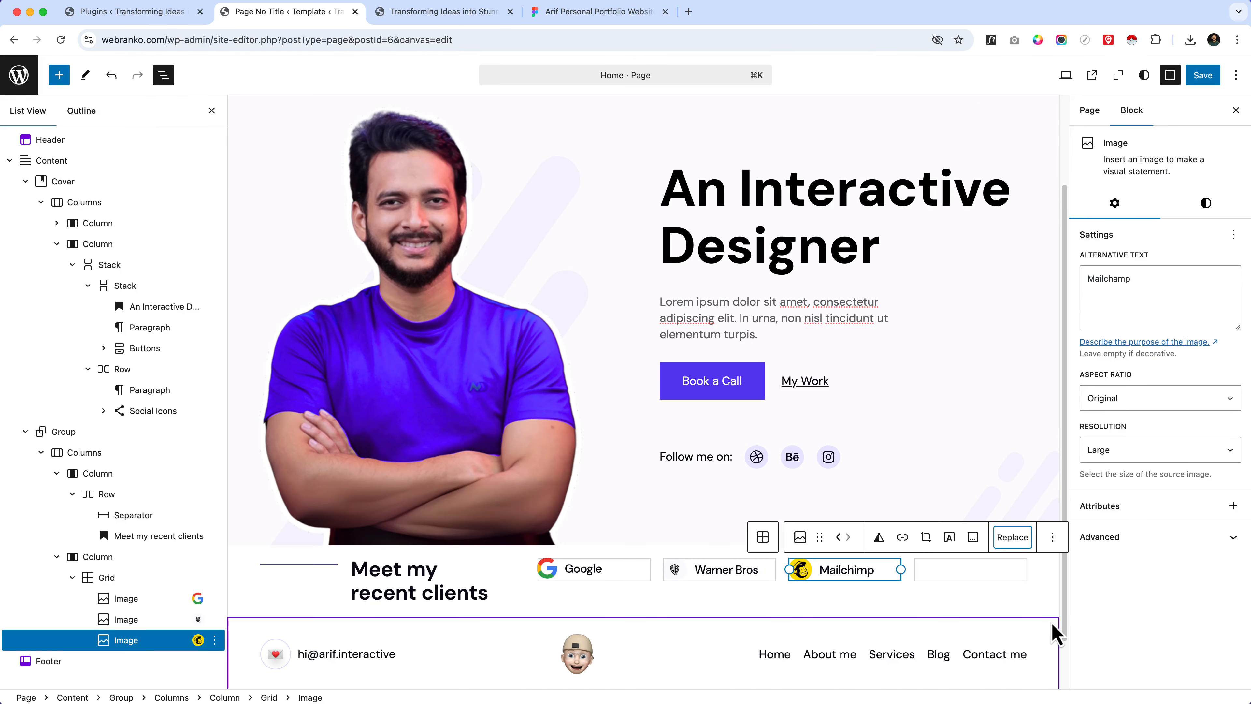
- Duplicate the Mailchimp image block and replace the copy with Adobe.svg, giving it the alt text "Adobe"
{"action": "key", "text": "super+shift+d"}
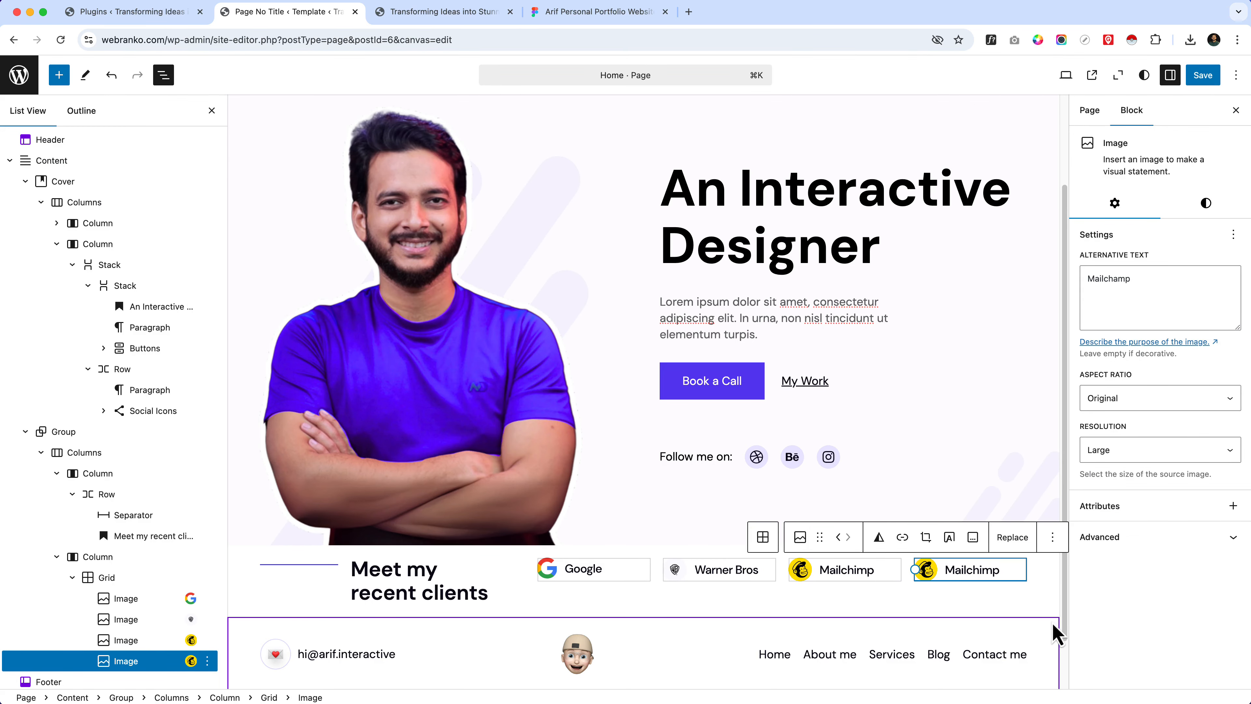
{"action": "left_click", "coordinate": [1013, 538]}
{"action": "left_click", "coordinate": [1027, 578]}
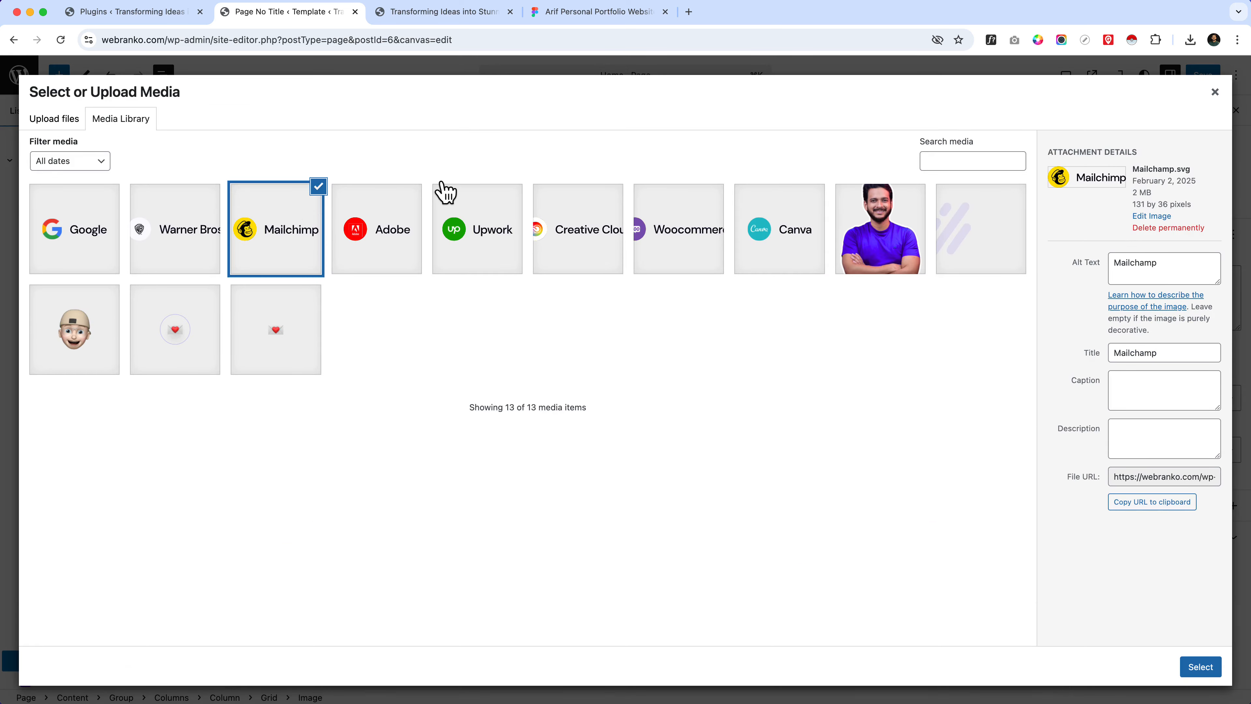
{"action": "left_click", "coordinate": [396, 266]}
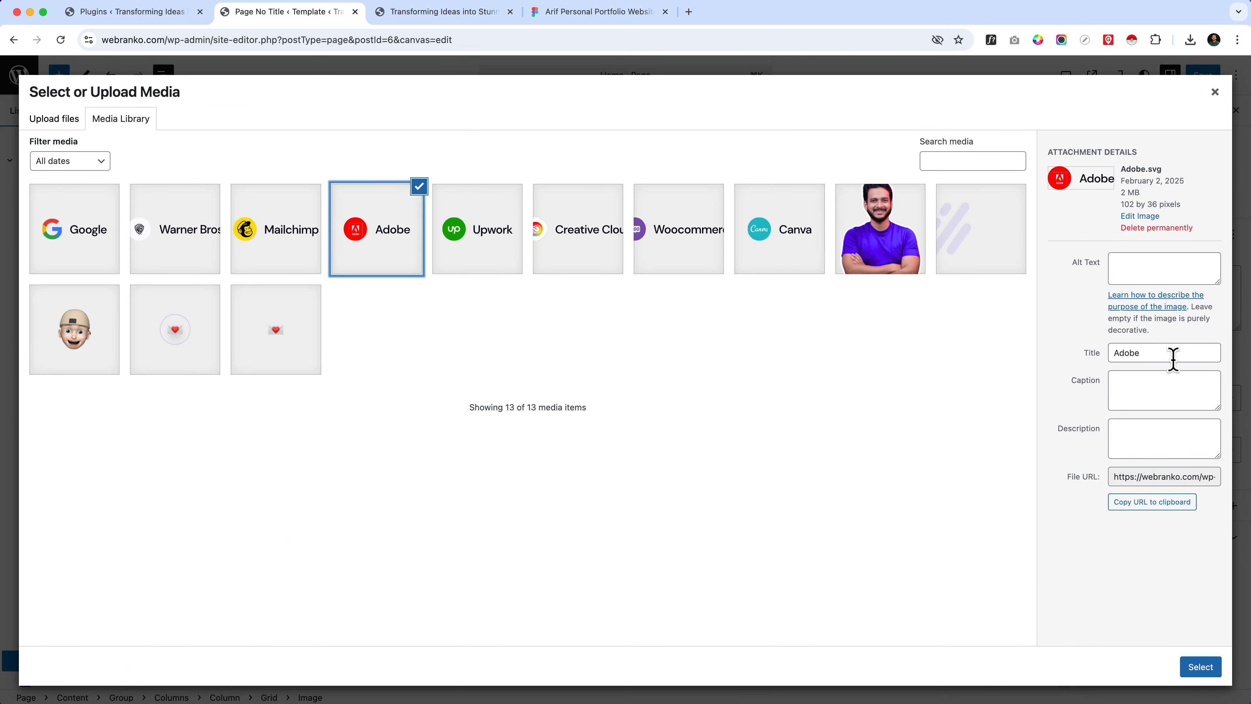
{"action": "left_click", "coordinate": [1149, 269]}
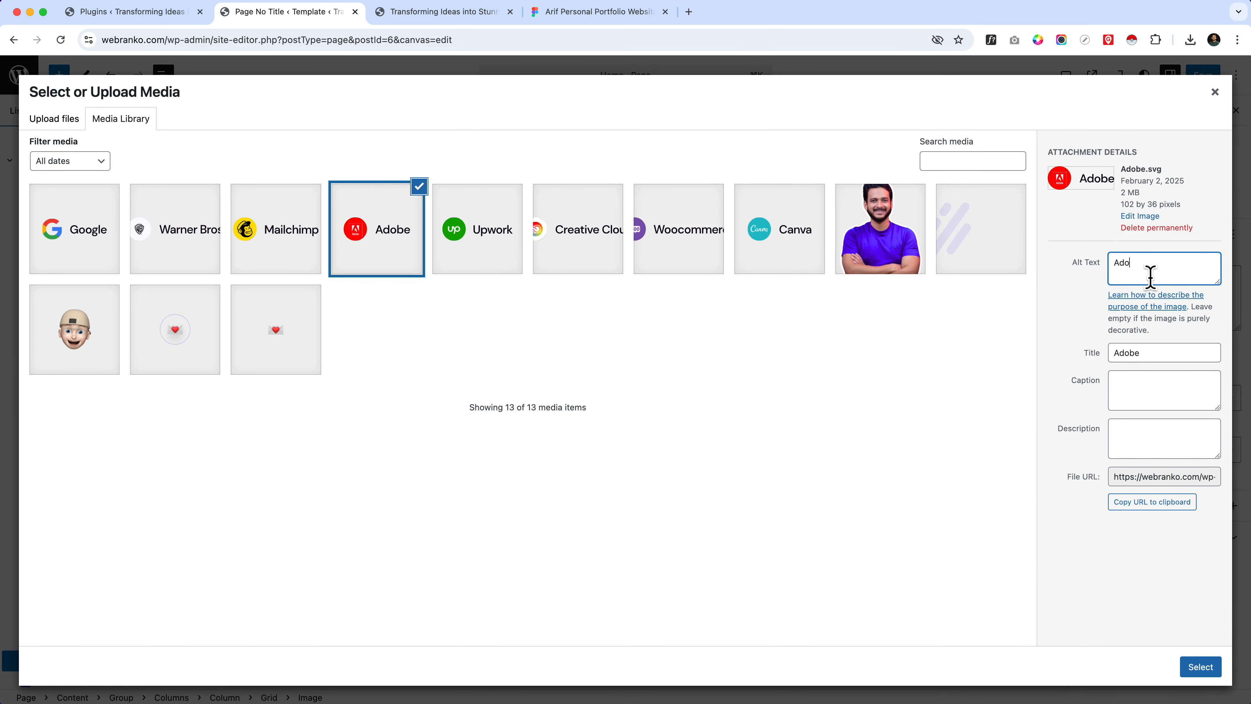
{"action": "left_click", "coordinate": [1210, 669]}
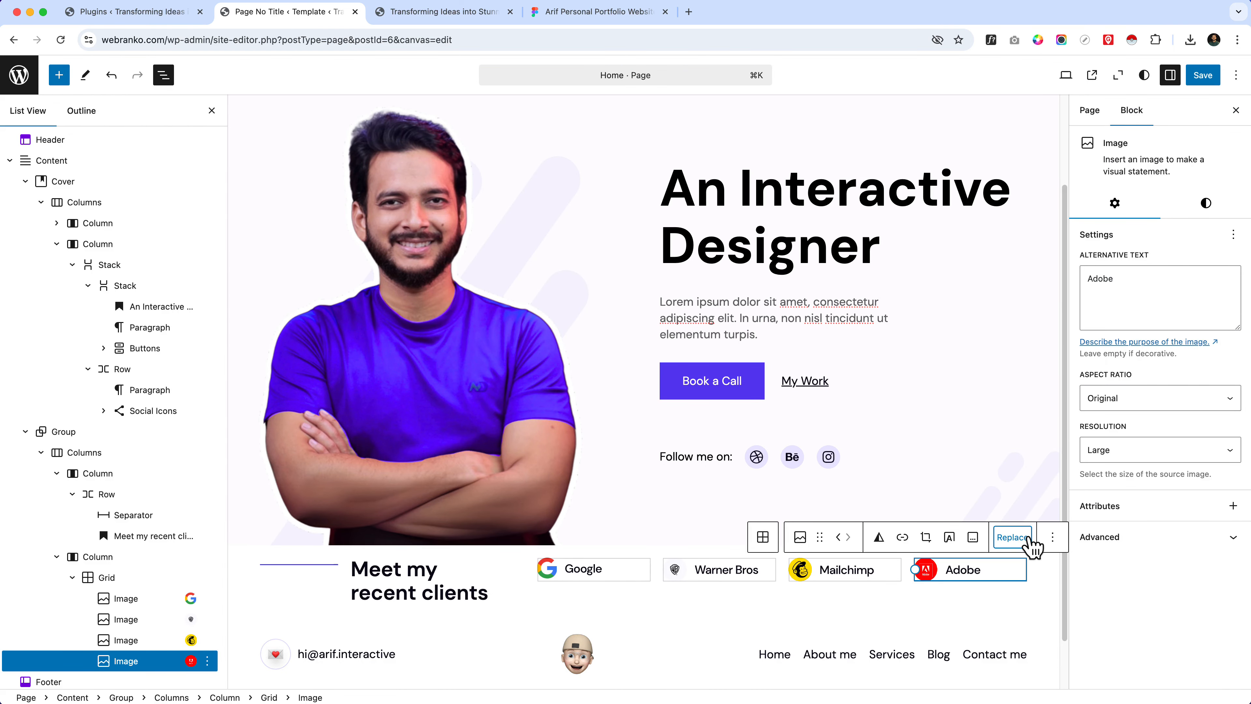
- Duplicate the Adobe image block into the grid's second row and review the Grid block's layout and style settings
{"action": "key", "text": "super+shift+d"}
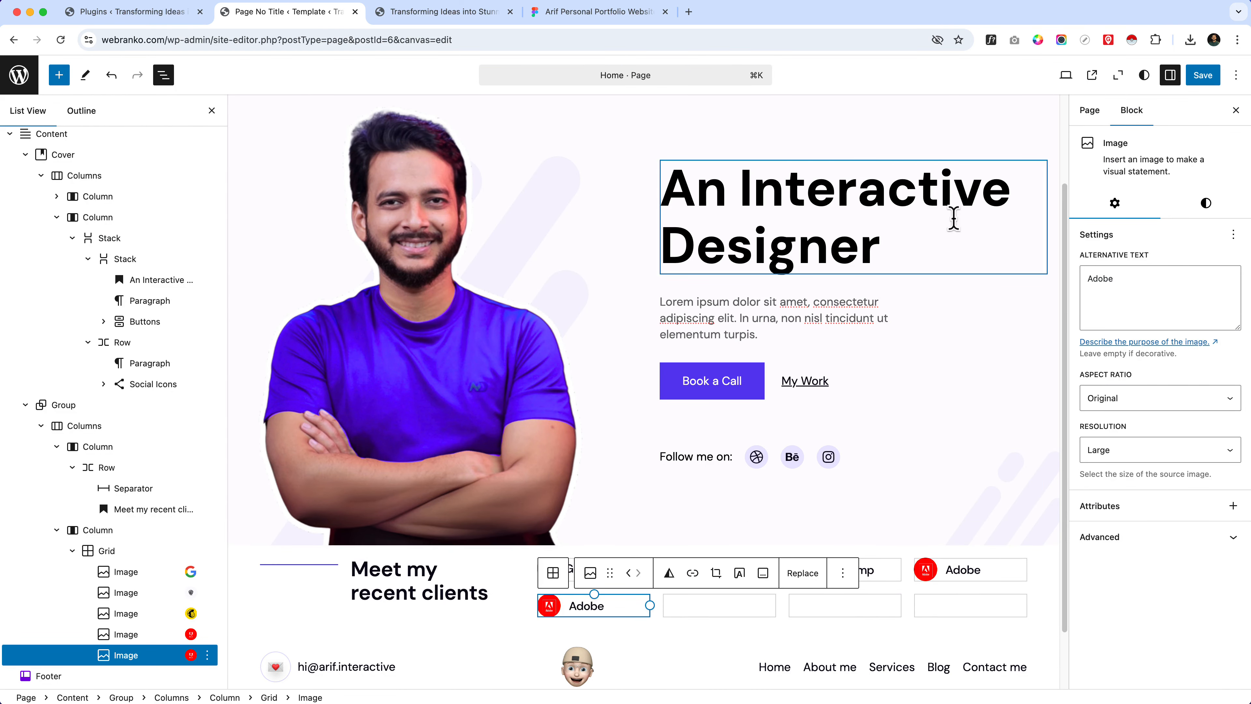
{"action": "left_click", "coordinate": [118, 552]}
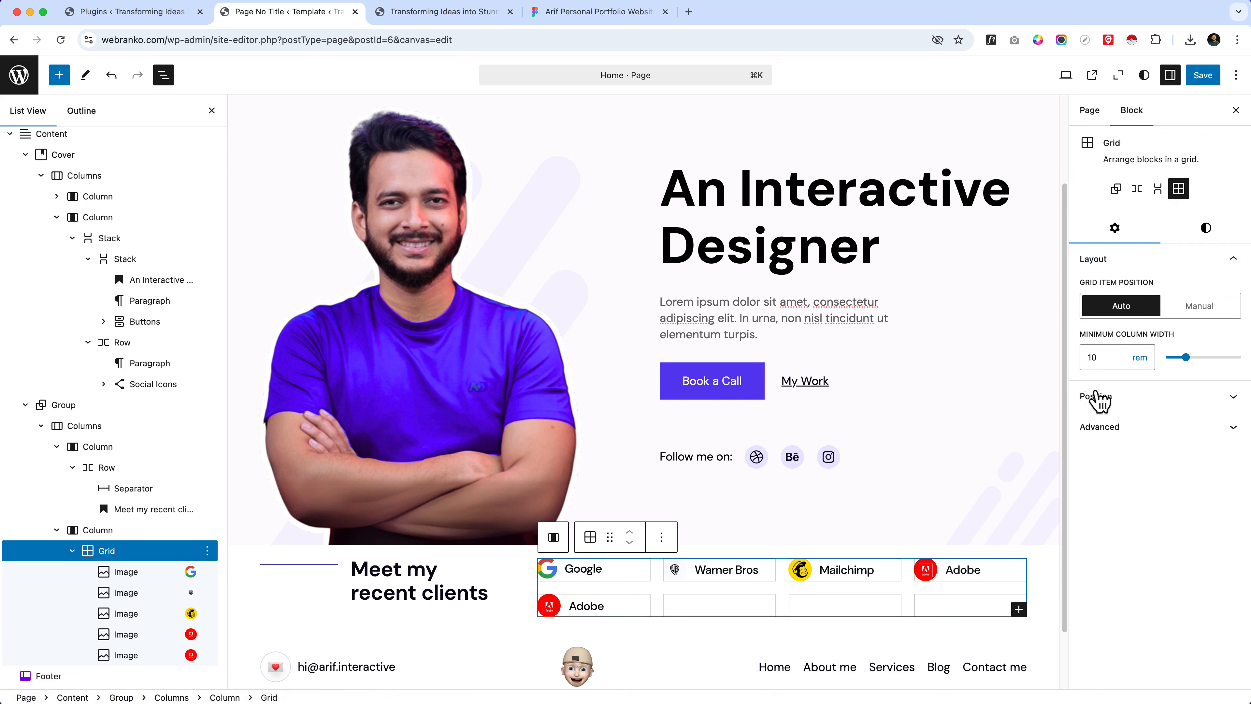
{"action": "left_click", "coordinate": [1206, 236]}
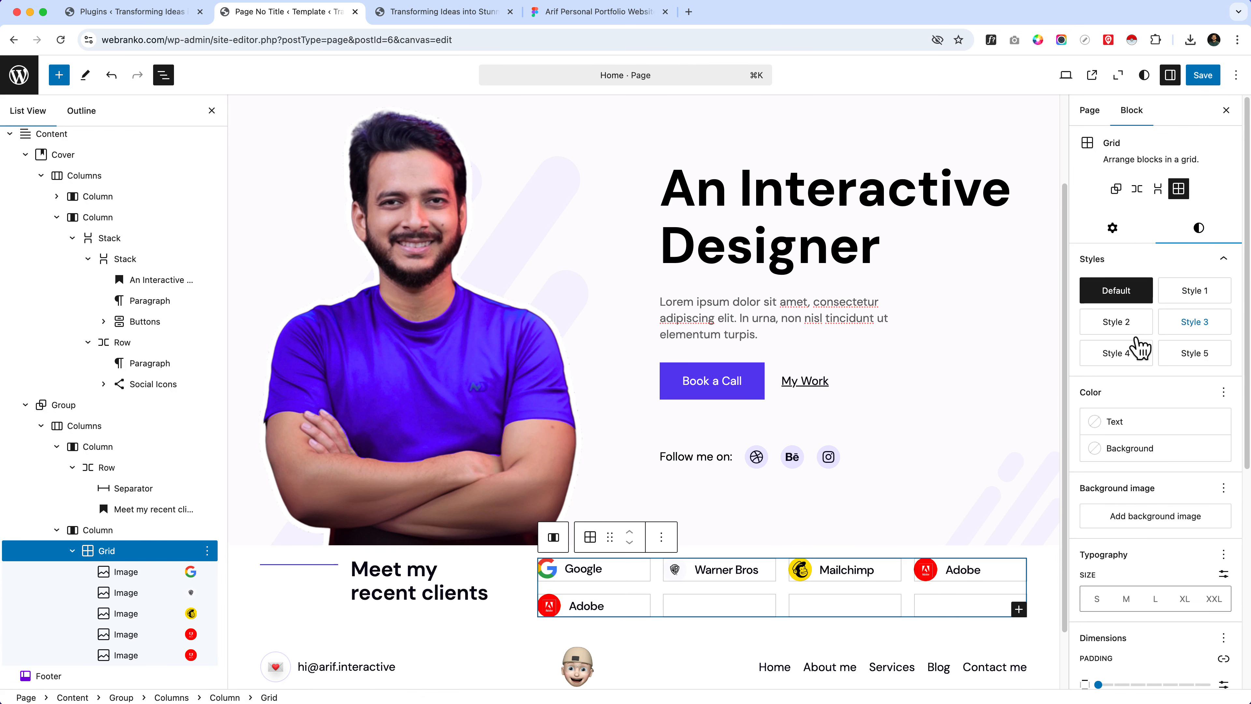
{"action": "scroll", "coordinate": [1143, 520], "scroll_direction": "down", "scroll_amount": 3}
{"action": "scroll", "coordinate": [1142, 518], "scroll_direction": "up", "scroll_amount": 5}
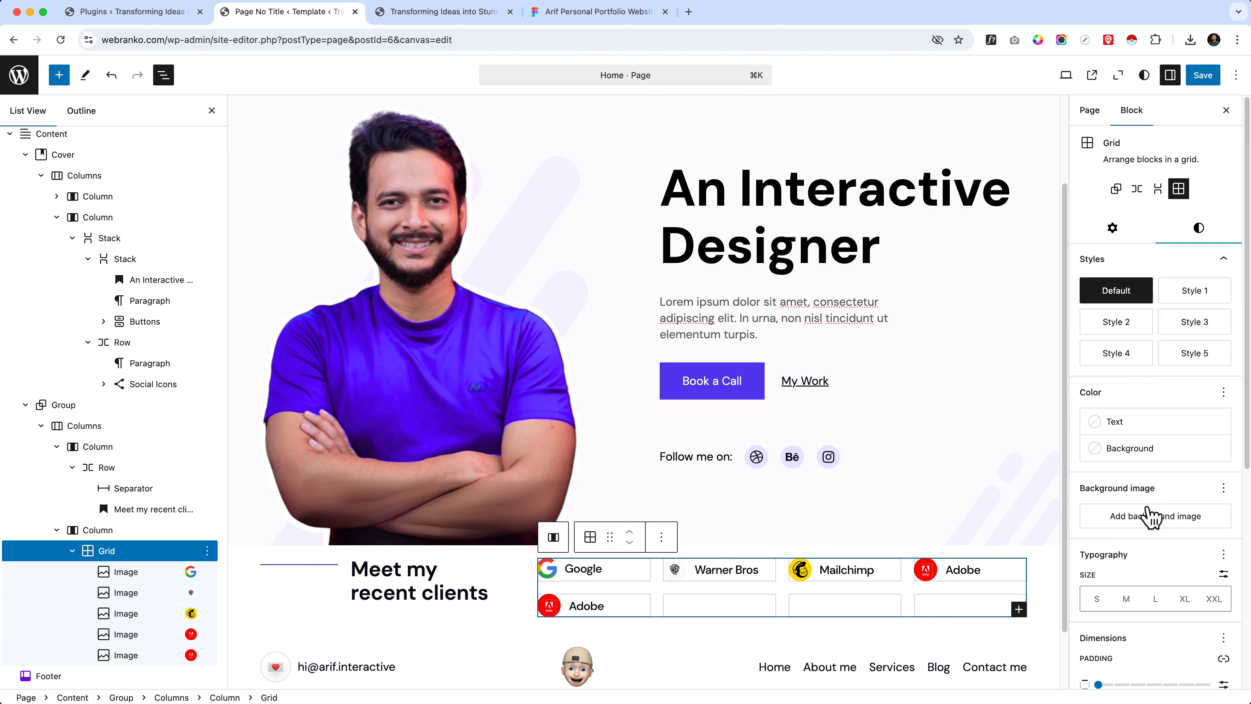
{"action": "left_click", "coordinate": [1115, 227]}
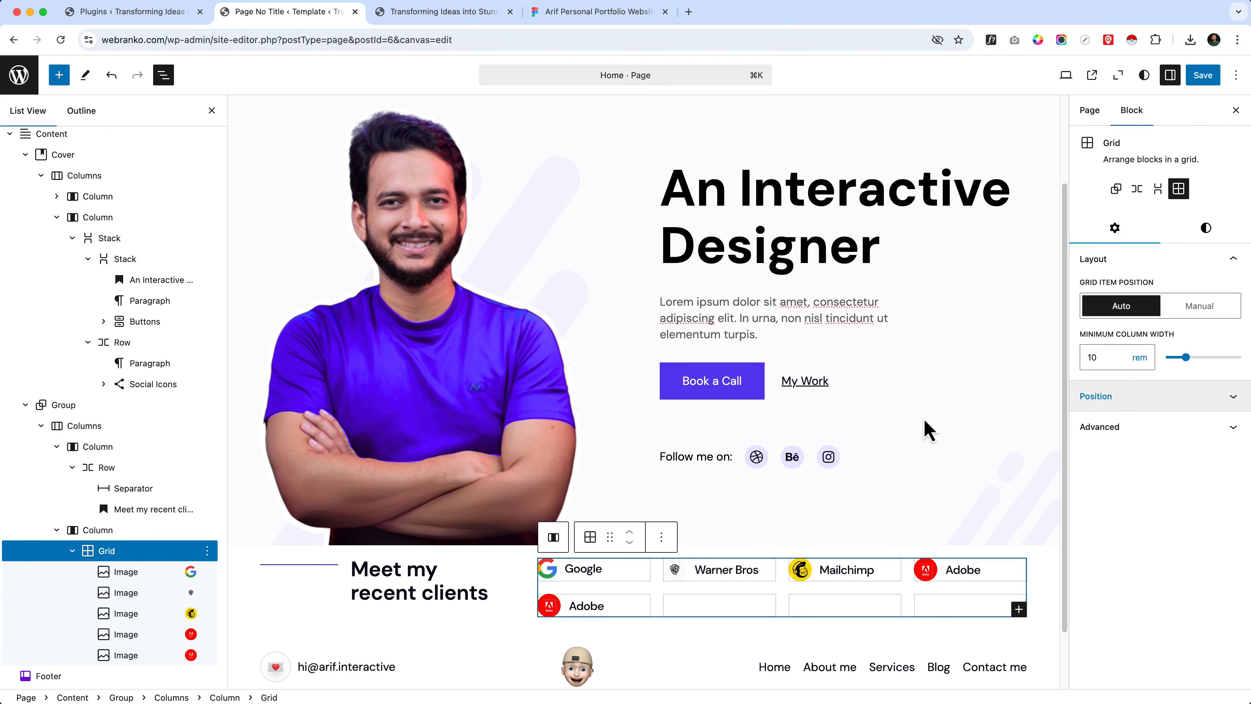
{"action": "scroll", "coordinate": [789, 663], "scroll_direction": "down", "scroll_amount": 2}
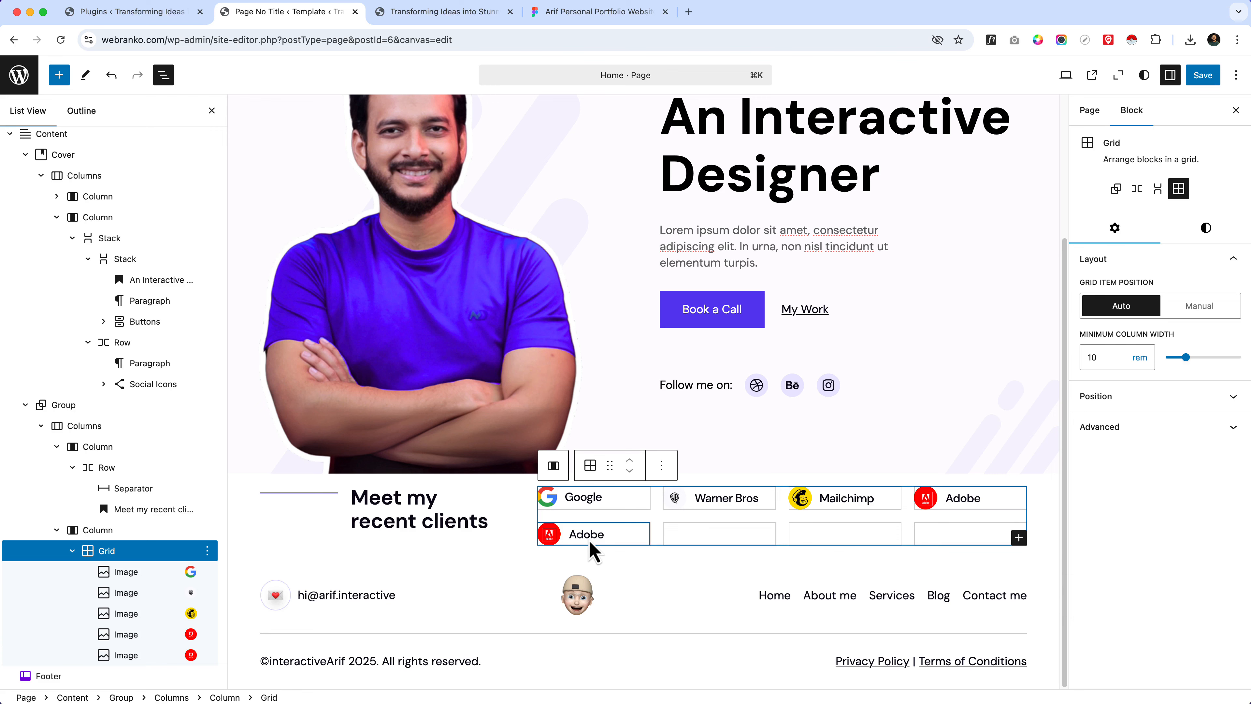
- Check the next logo in the Figma design and replace the second-row Adobe image with Upwork.svg, using the alt text "Upwork"
{"action": "left_click", "coordinate": [597, 533]}
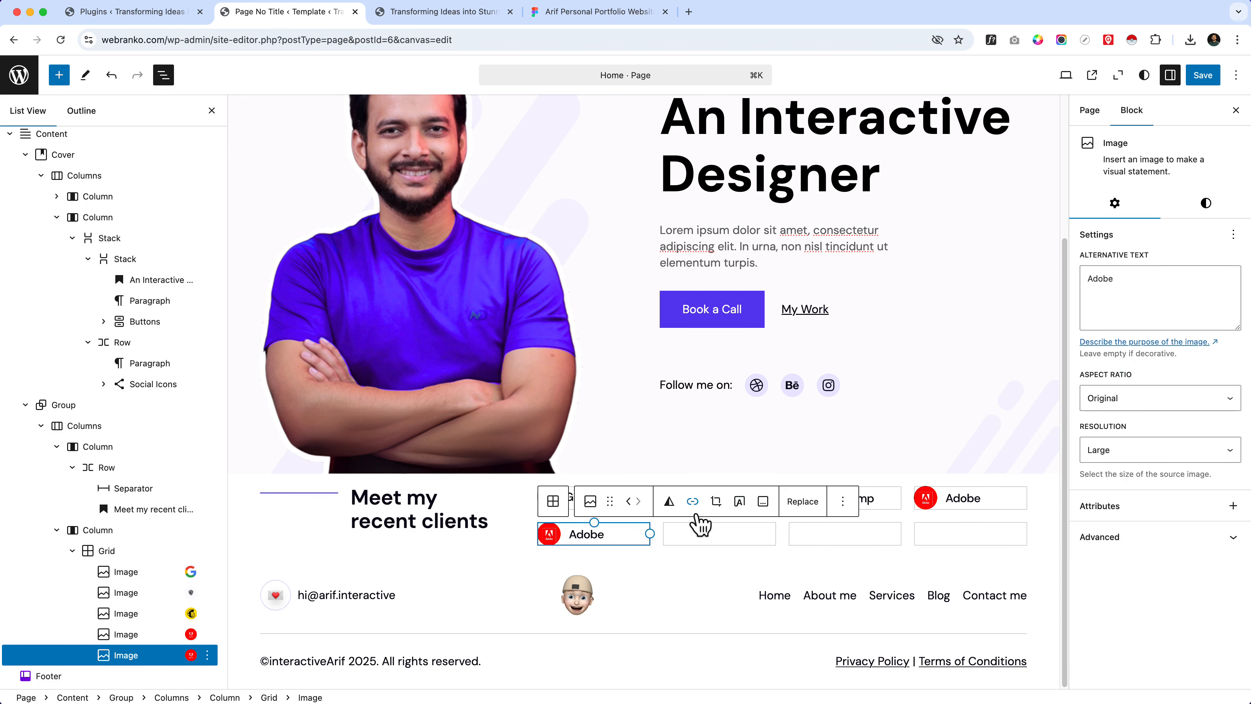
{"action": "left_click", "coordinate": [804, 502]}
{"action": "left_click", "coordinate": [830, 565]}
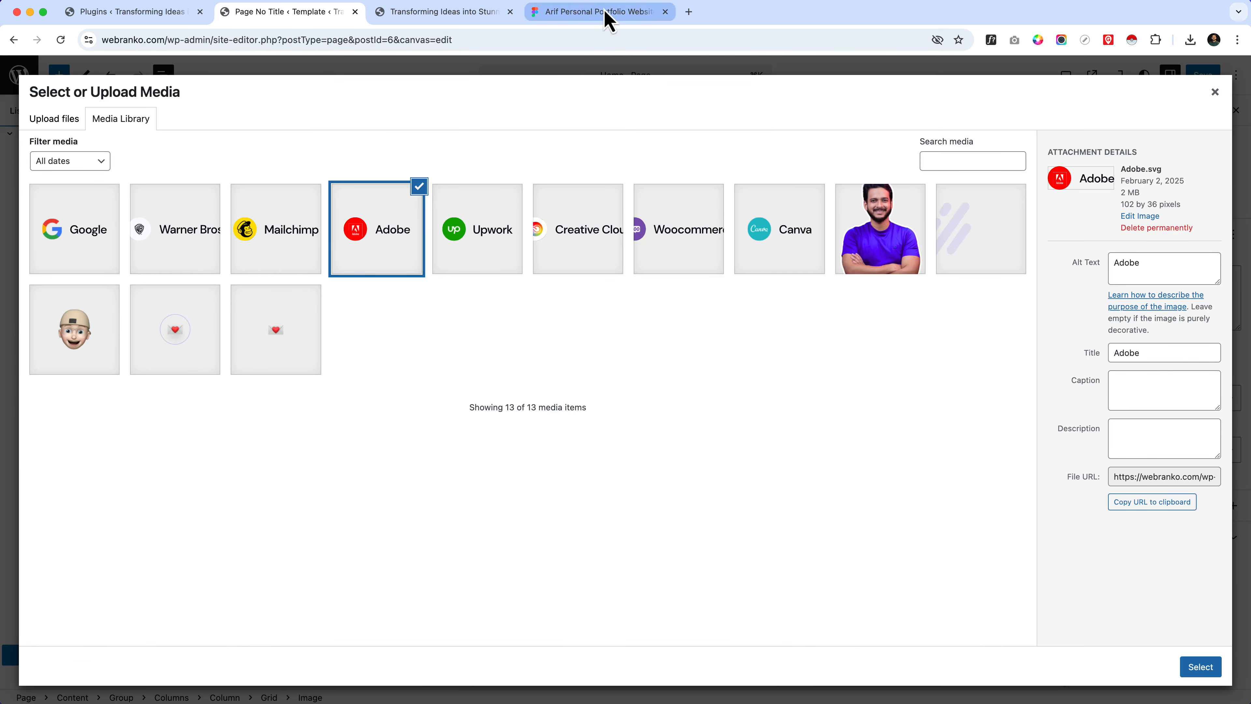
{"action": "left_click", "coordinate": [599, 12]}
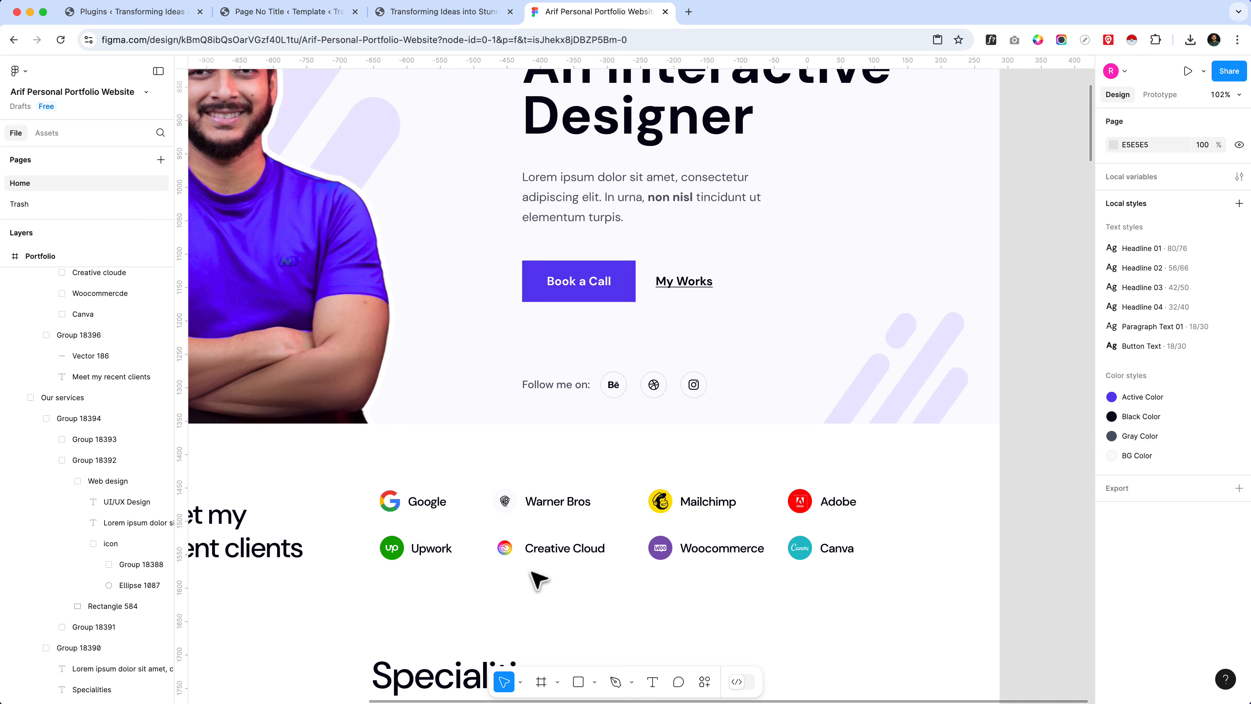
{"action": "left_click", "coordinate": [297, 22]}
{"action": "left_click", "coordinate": [514, 271]}
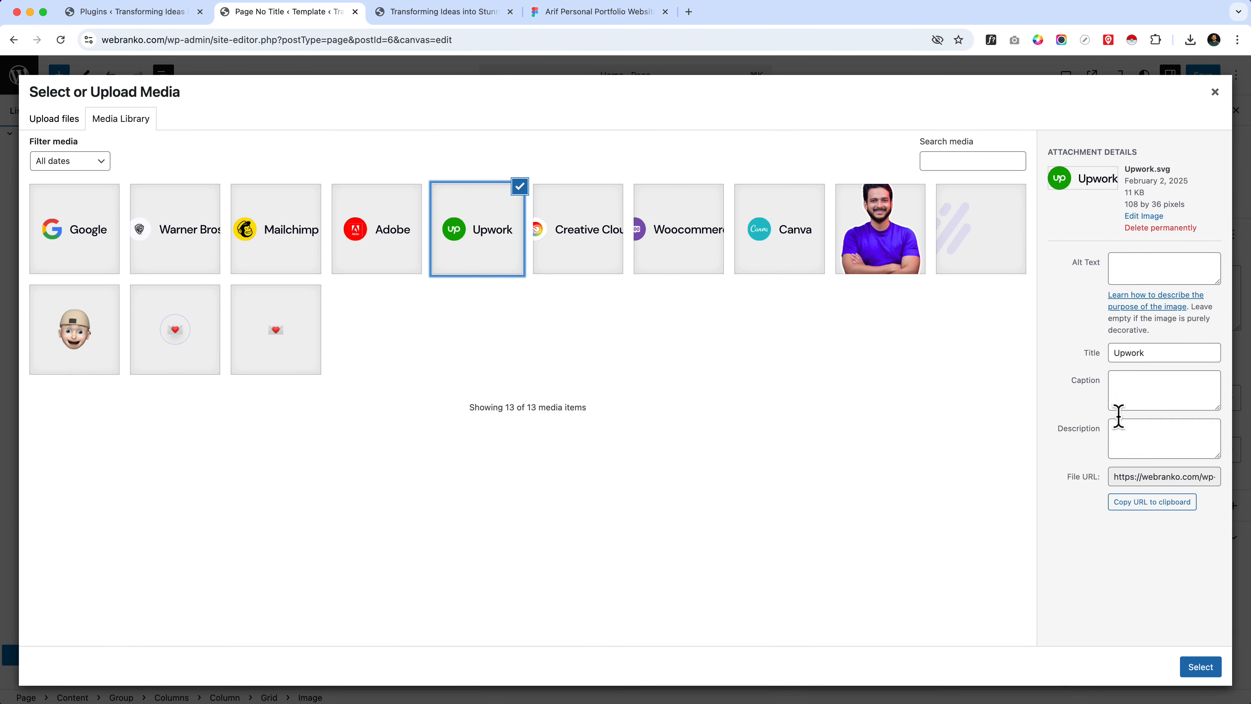
{"action": "left_click", "coordinate": [1140, 263]}
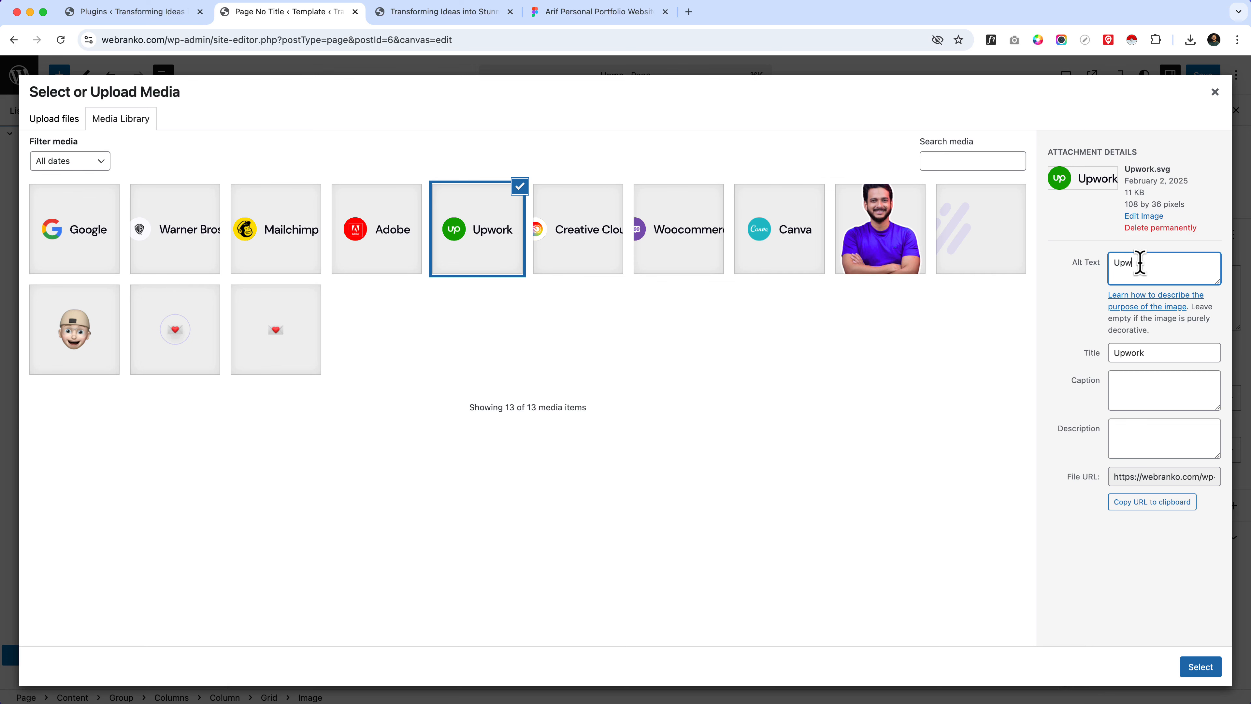
{"action": "left_click", "coordinate": [1202, 668]}
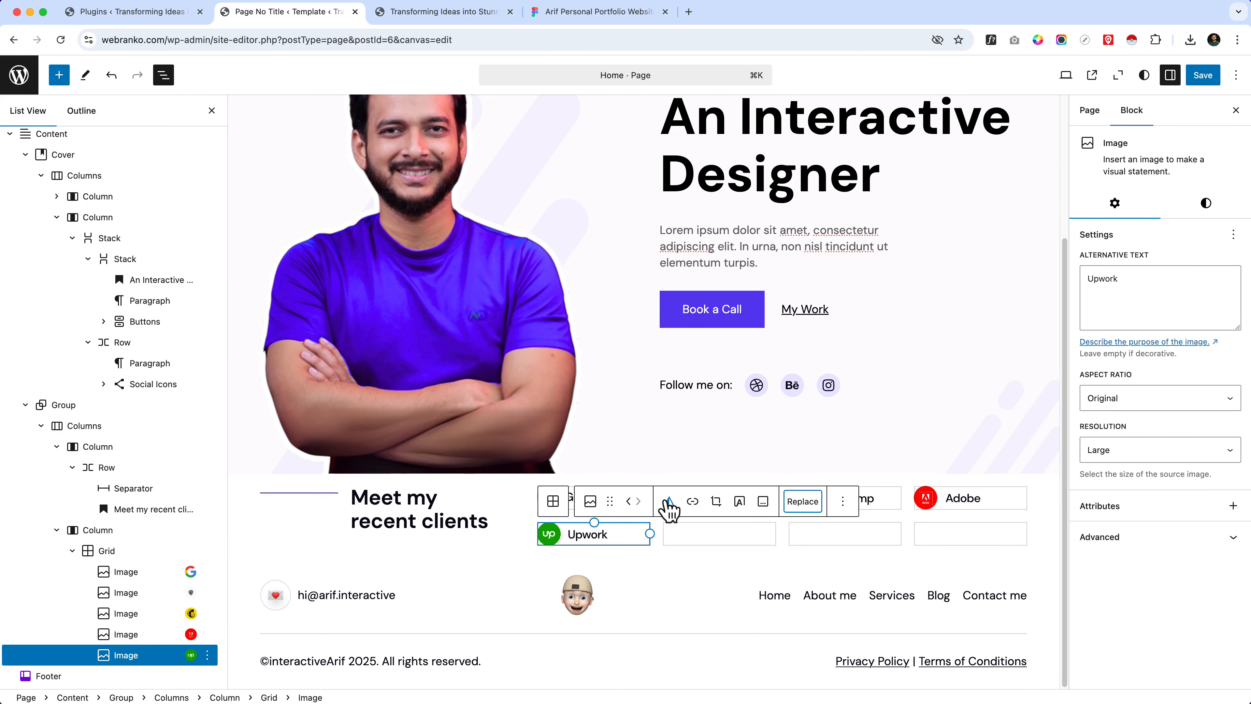
- Duplicate the Upwork image block and replace the copy with Creative-cloude.svg, giving it the alt text "Creative Cloud"
{"action": "key", "text": "super+shift+d"}
{"action": "left_click", "coordinate": [928, 502]}
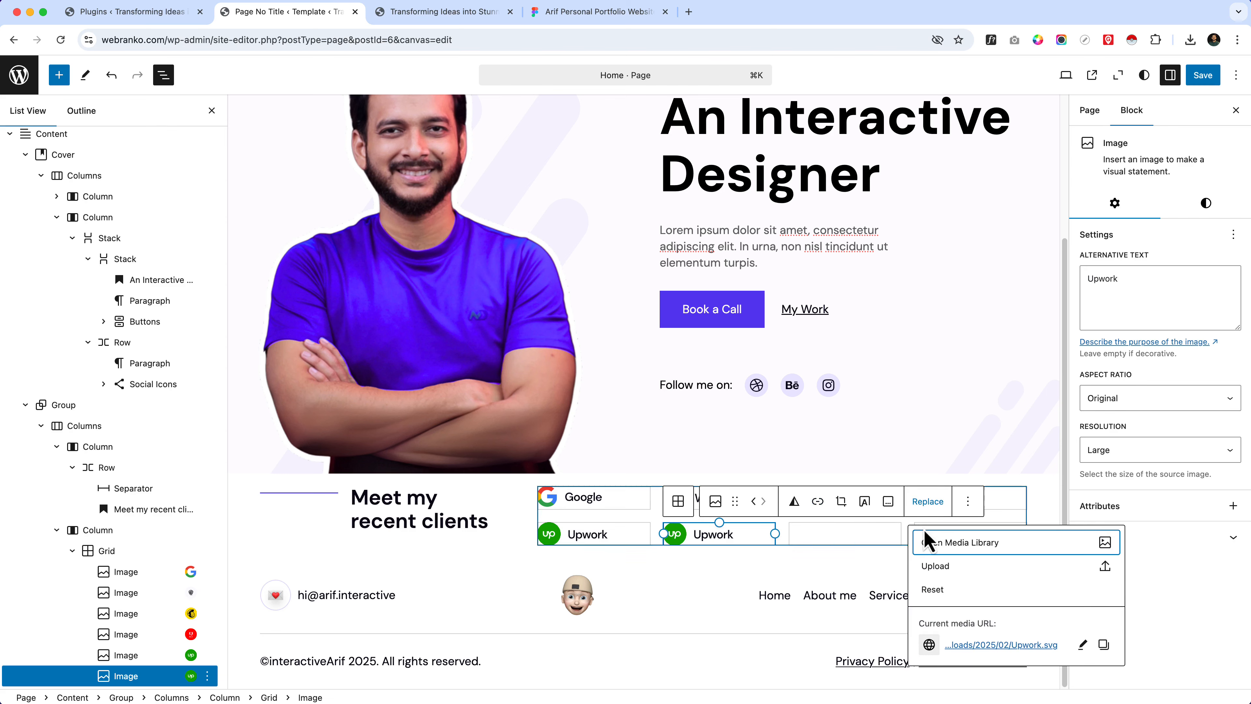
{"action": "left_click", "coordinate": [926, 540]}
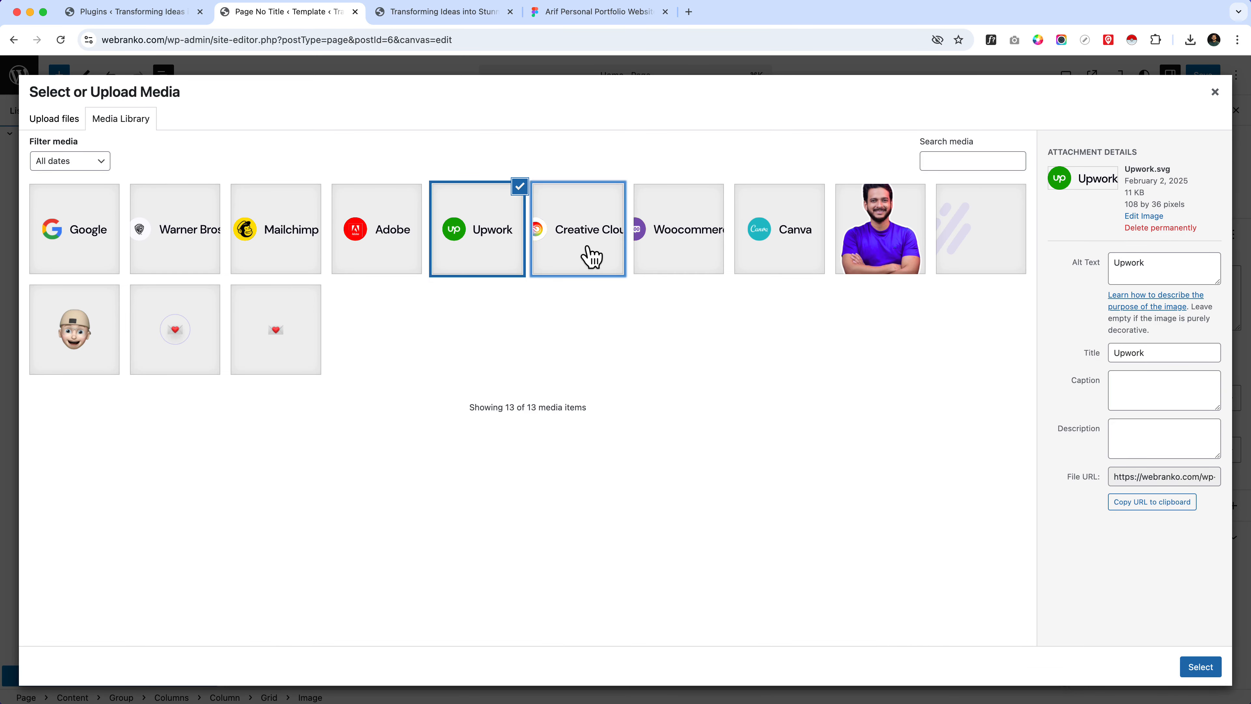
{"action": "left_click", "coordinate": [591, 256]}
{"action": "left_click", "coordinate": [1143, 254]}
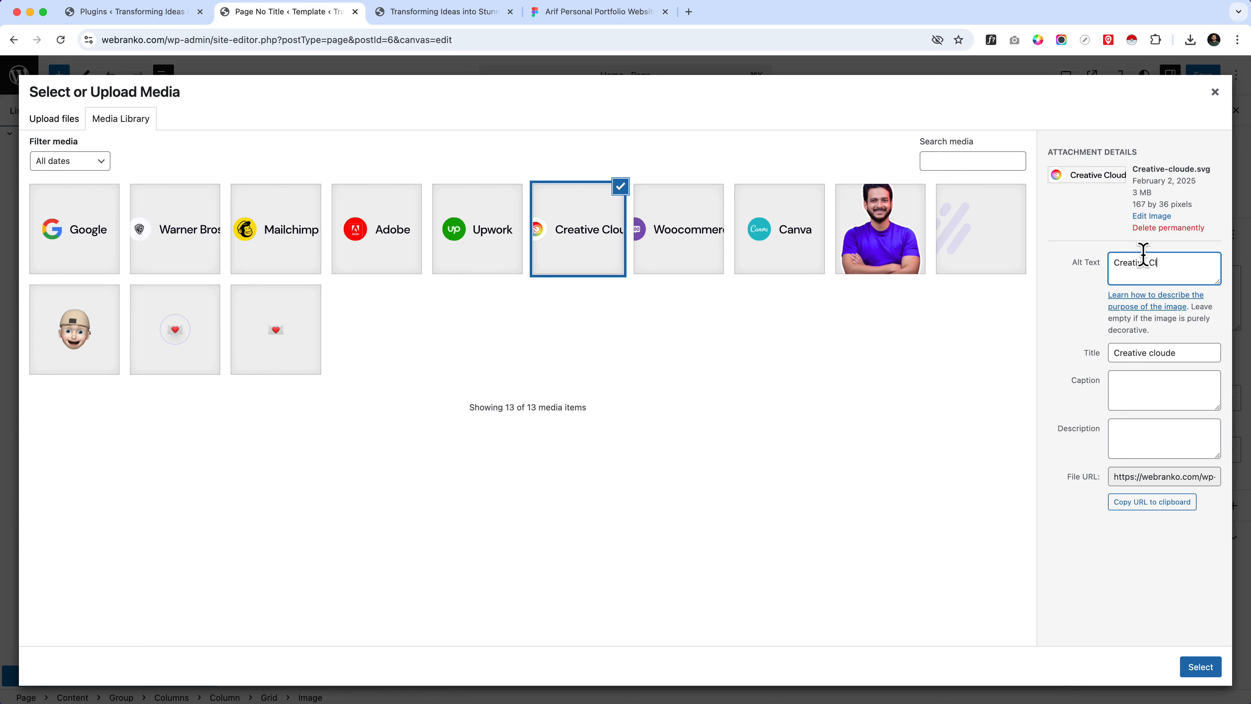
{"action": "left_click", "coordinate": [1201, 667]}
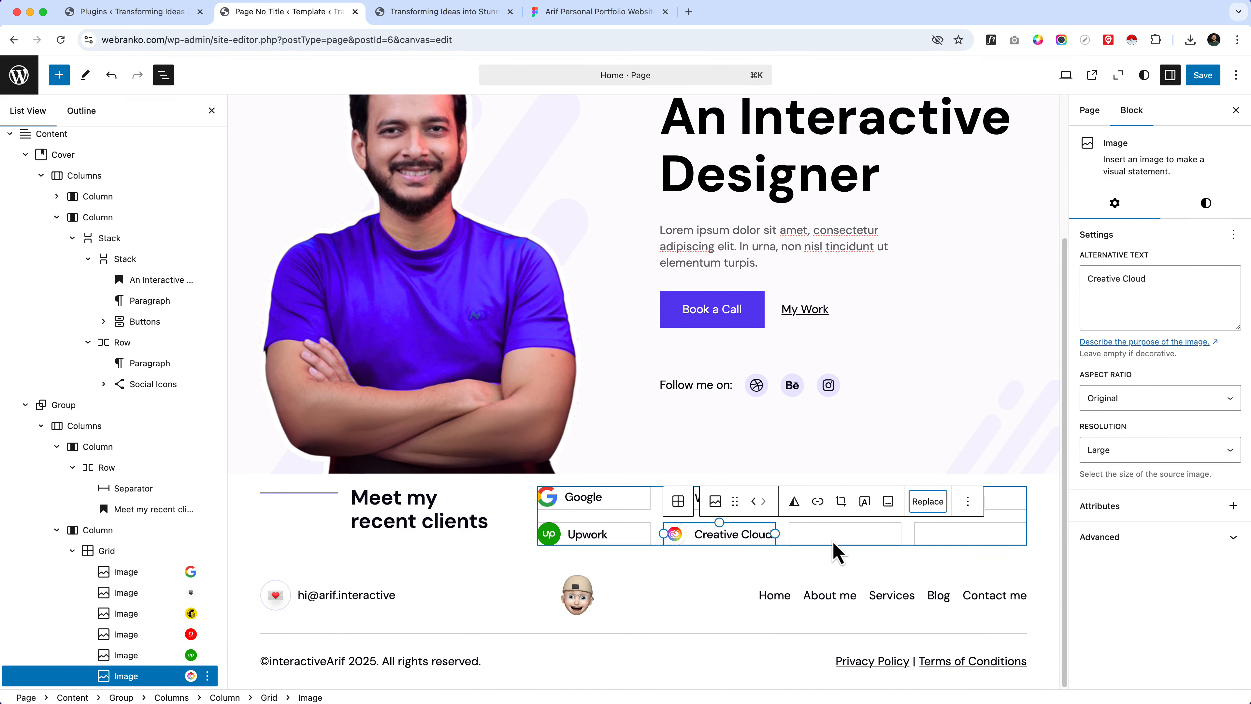
- Duplicate the Creative Cloud image block and replace the copy with Woocommercde.svg, giving it the alt text "WooCommerce"
{"action": "key", "text": "super+shift+d"}
{"action": "left_click", "coordinate": [1012, 501]}
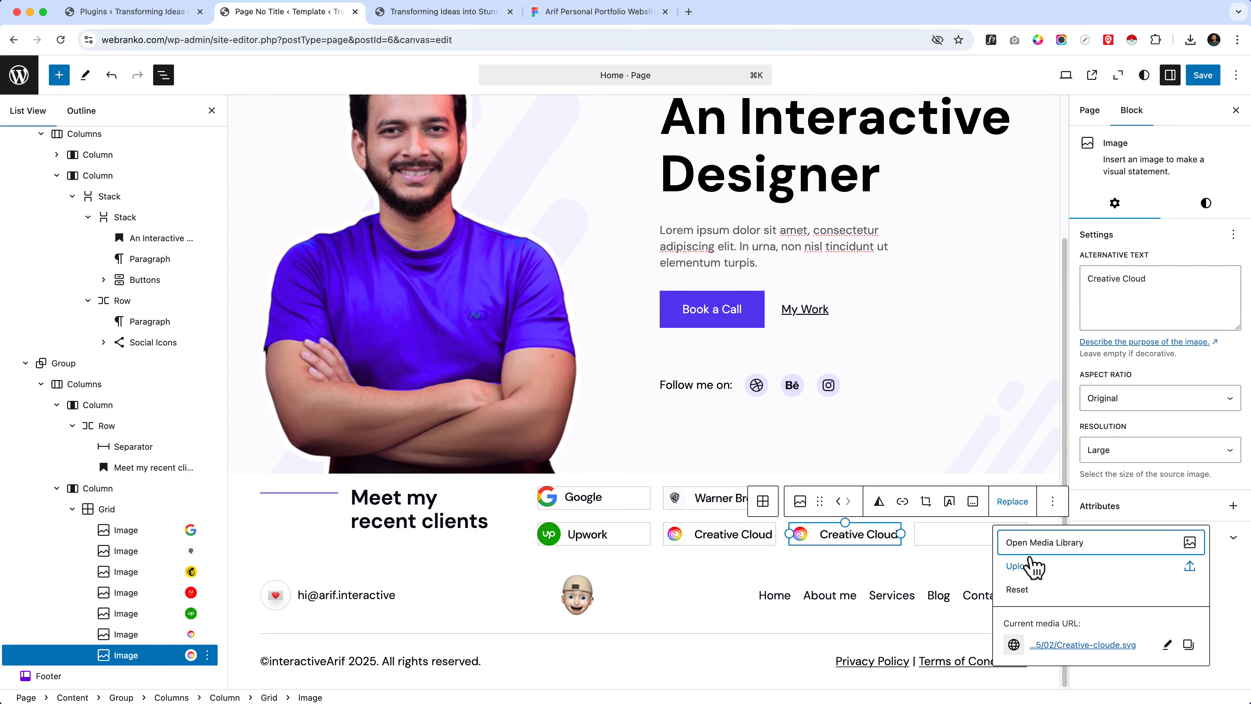
{"action": "left_click", "coordinate": [1029, 542]}
{"action": "left_click", "coordinate": [673, 229]}
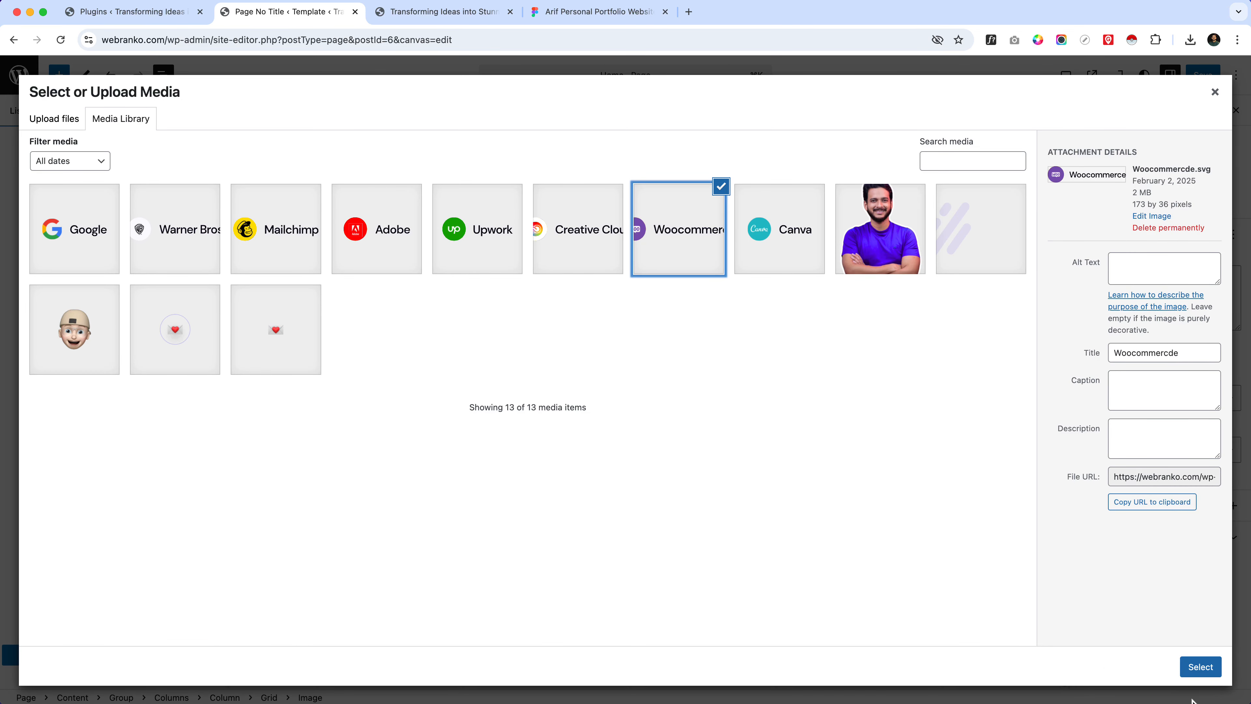
{"action": "left_click", "coordinate": [1198, 276]}
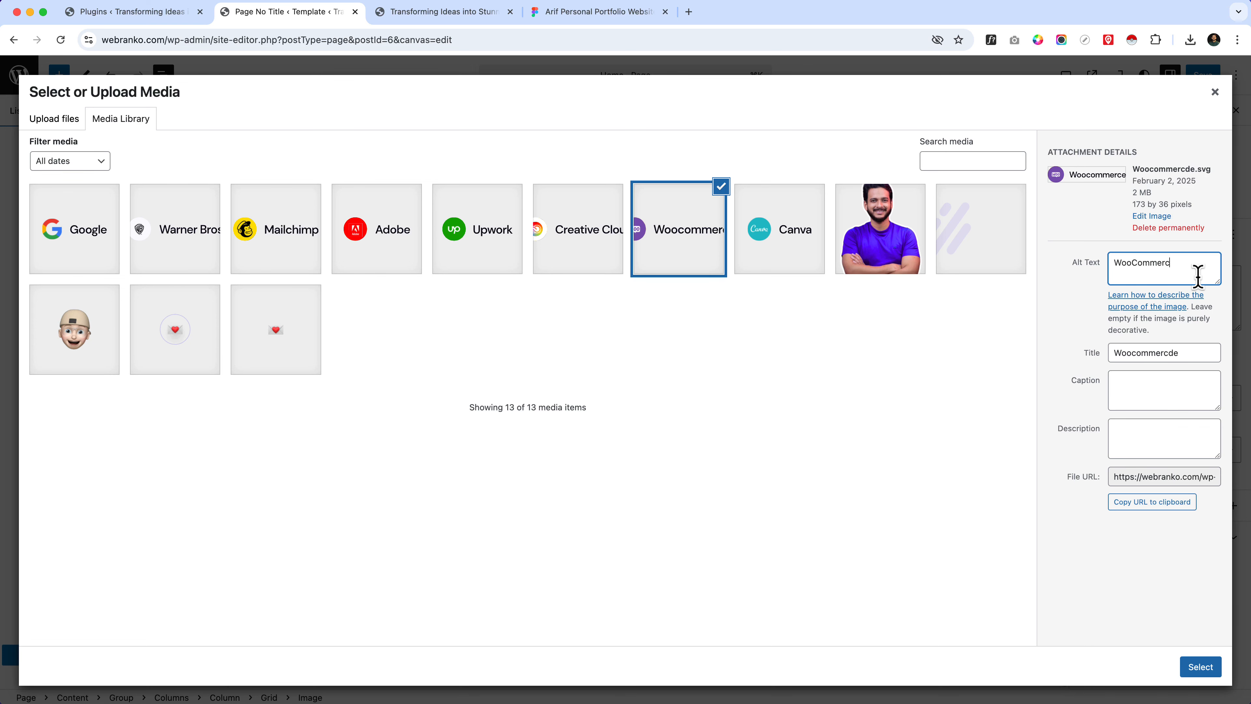
{"action": "left_click", "coordinate": [1201, 666]}
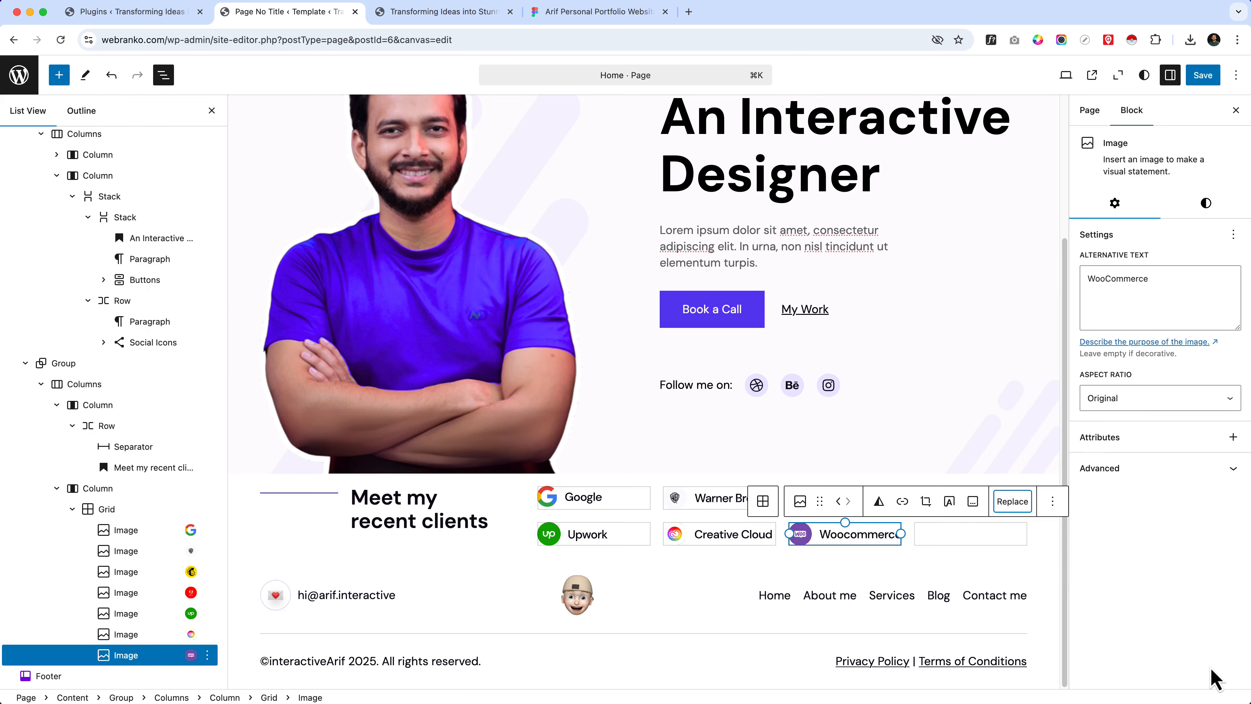
- Duplicate the WooCommerce image block and replace the copy with Canva.svg, giving it the alt text "Canva"
{"action": "key", "text": "super+shift+d"}
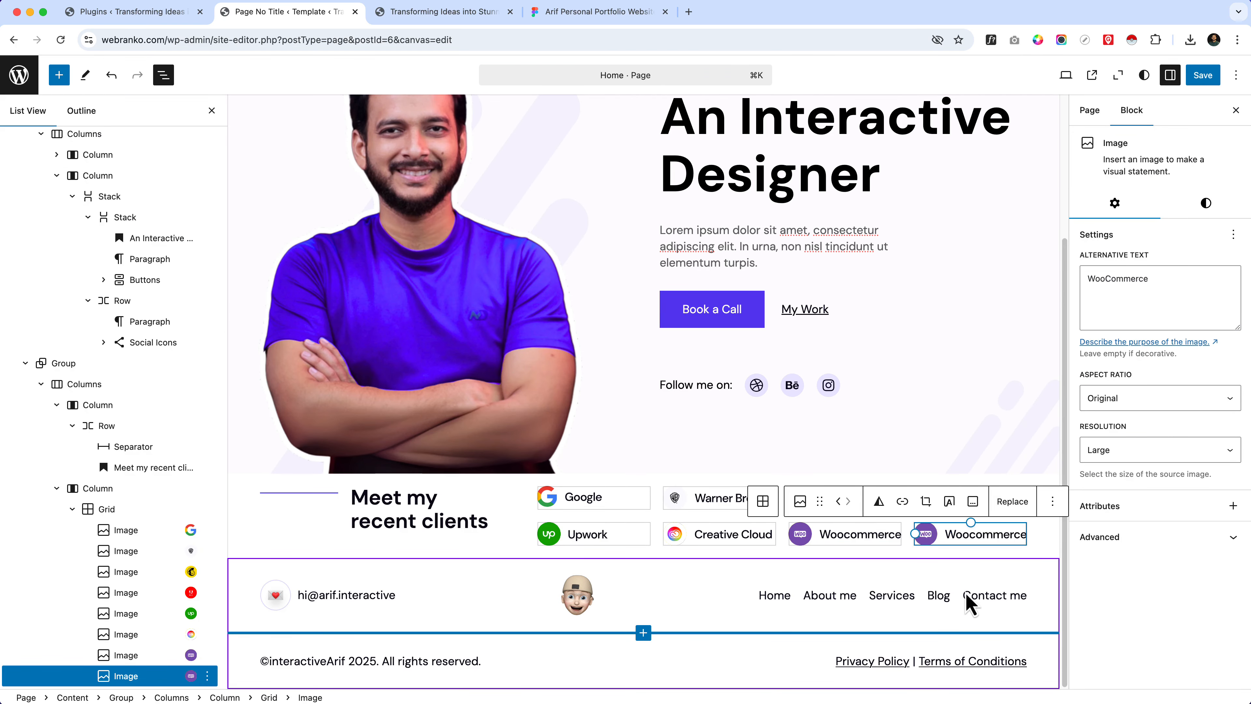
{"action": "left_click", "coordinate": [1013, 502]}
{"action": "left_click", "coordinate": [1072, 542]}
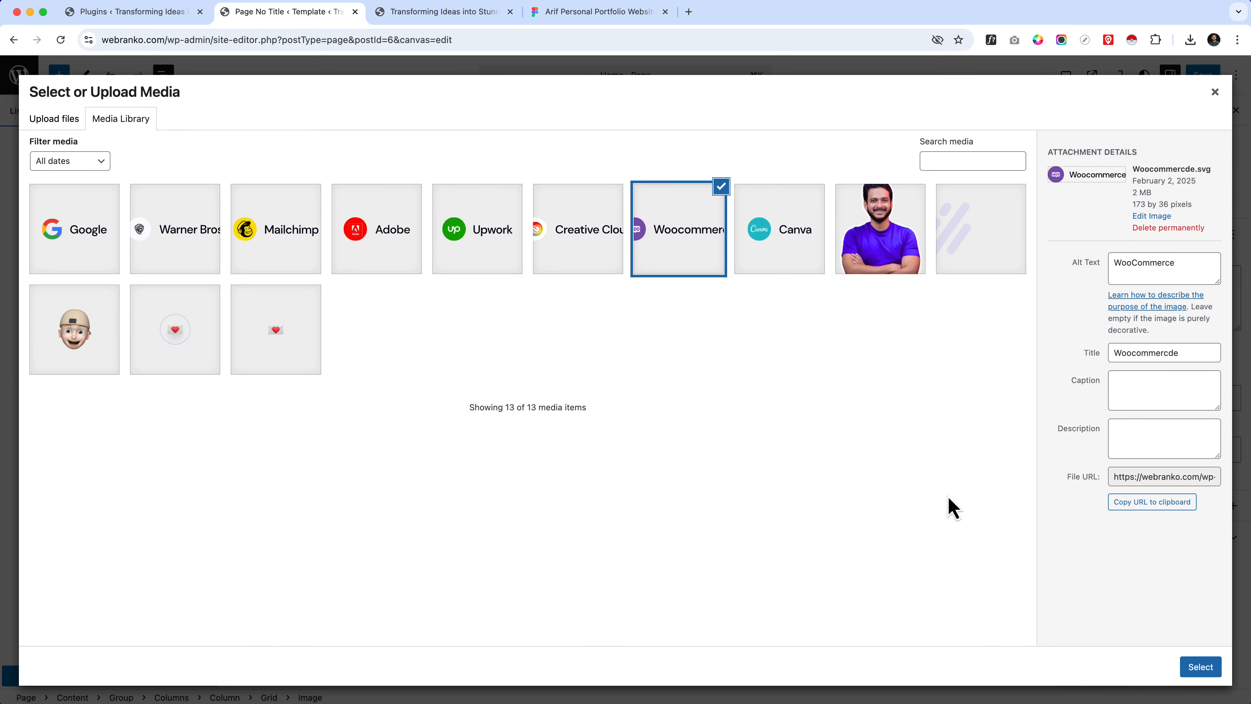
{"action": "left_click", "coordinate": [797, 259]}
{"action": "left_click", "coordinate": [1212, 271]}
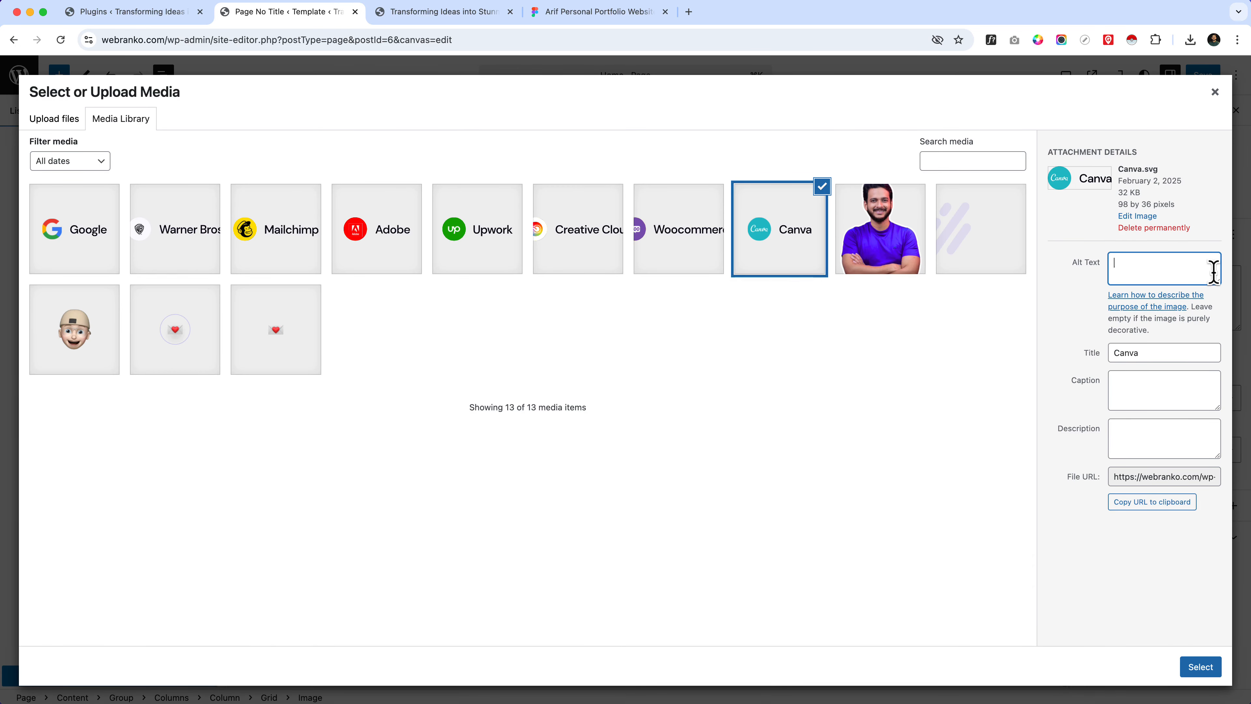
{"action": "left_click", "coordinate": [1201, 666]}
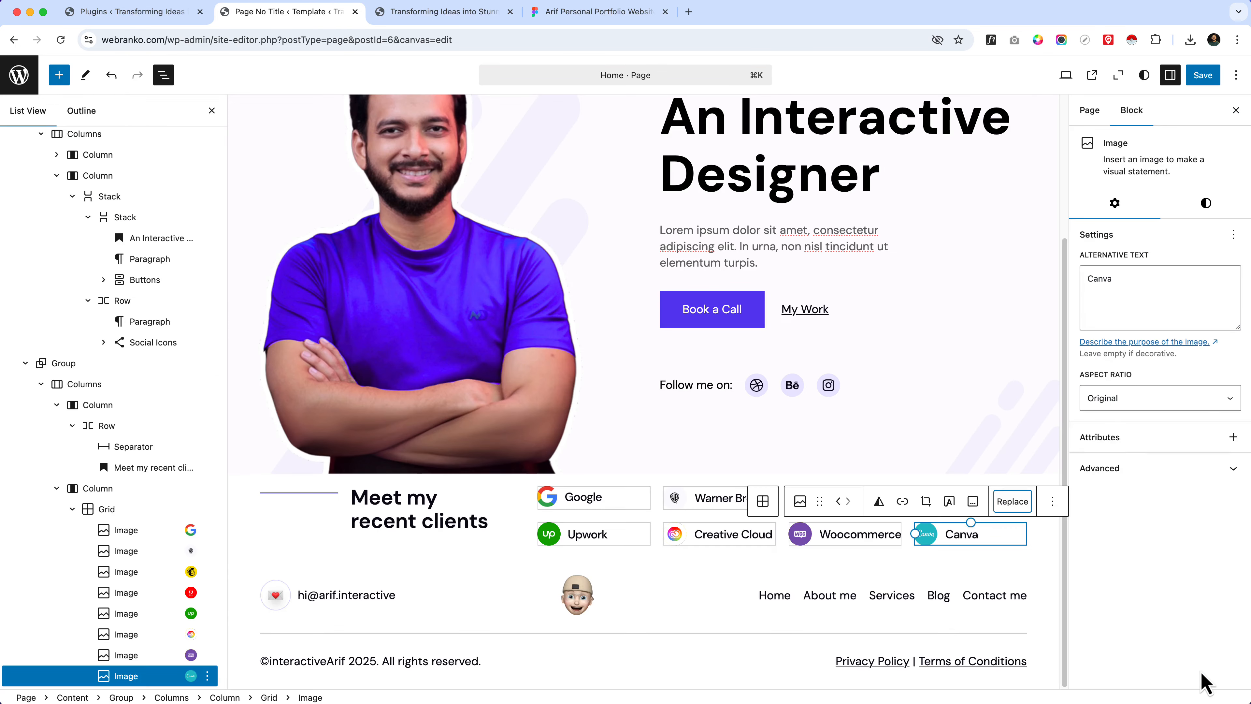
- Save the page and reload the live homepage to check the "Meet my recent clients" section
{"action": "left_click", "coordinate": [512, 532]}
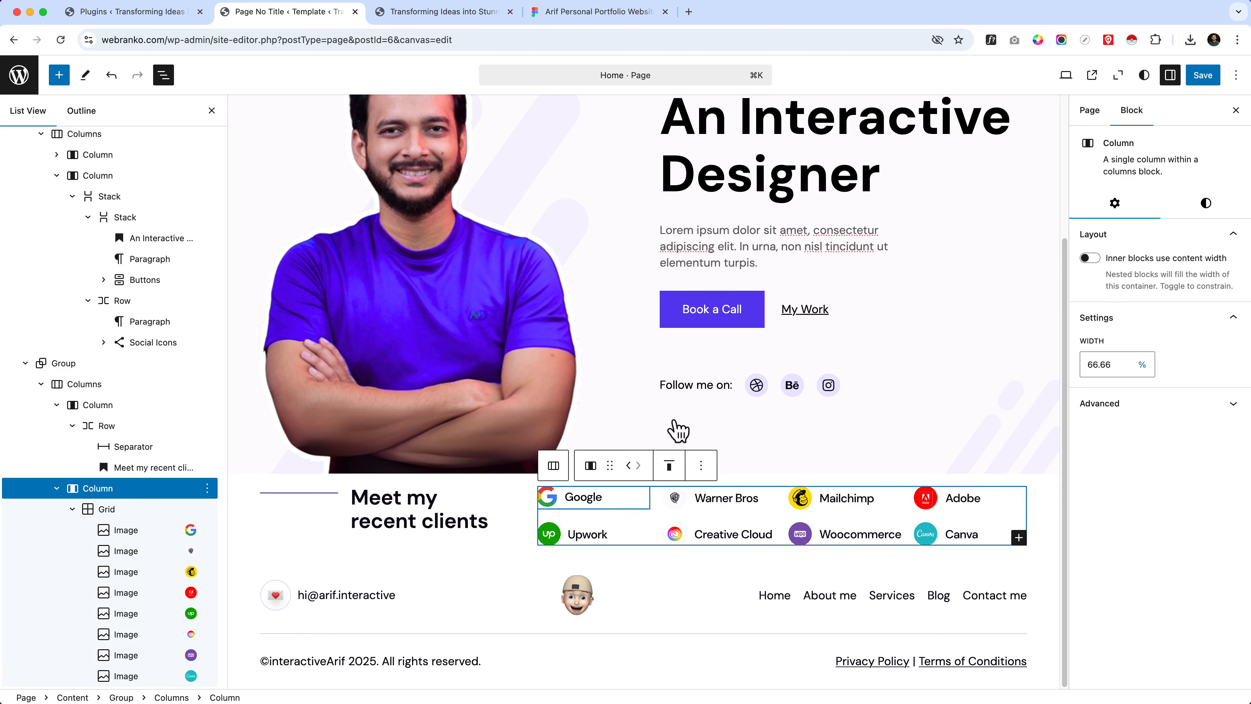
{"action": "left_click", "coordinate": [1203, 76]}
{"action": "left_click", "coordinate": [1189, 84]}
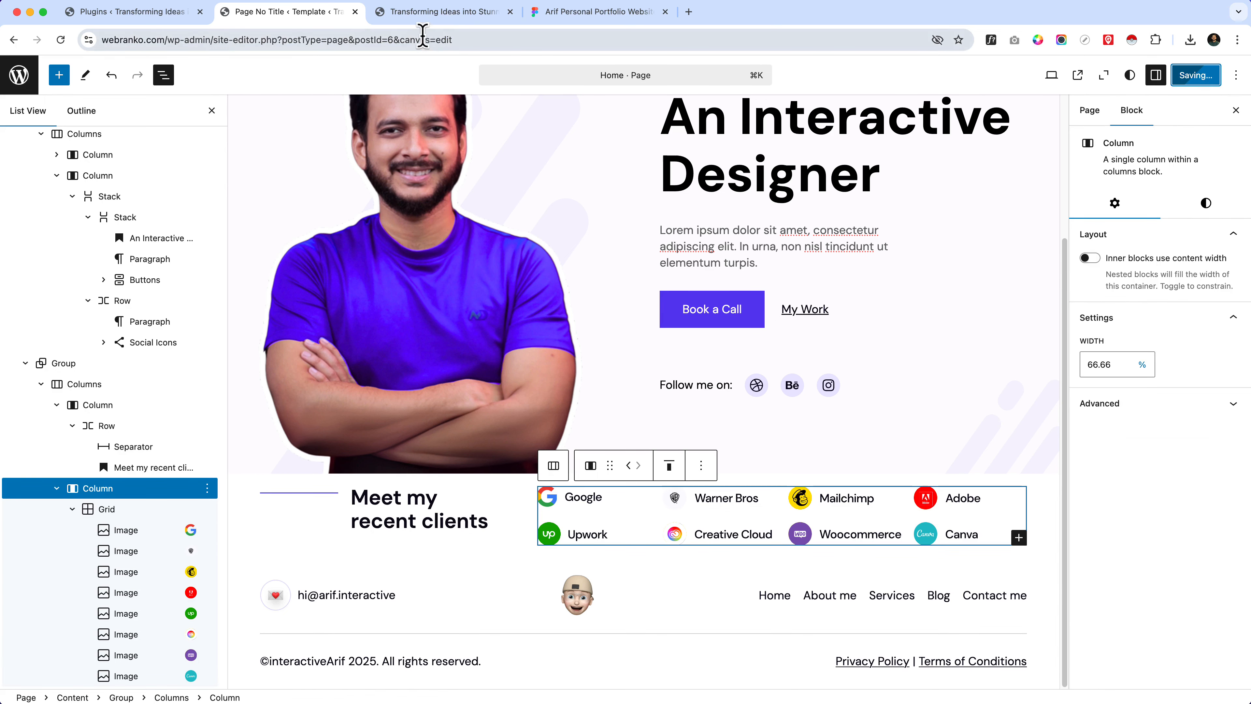
{"action": "left_click", "coordinate": [443, 14]}
{"action": "left_click", "coordinate": [453, 43]}
{"action": "key", "text": "Return"}
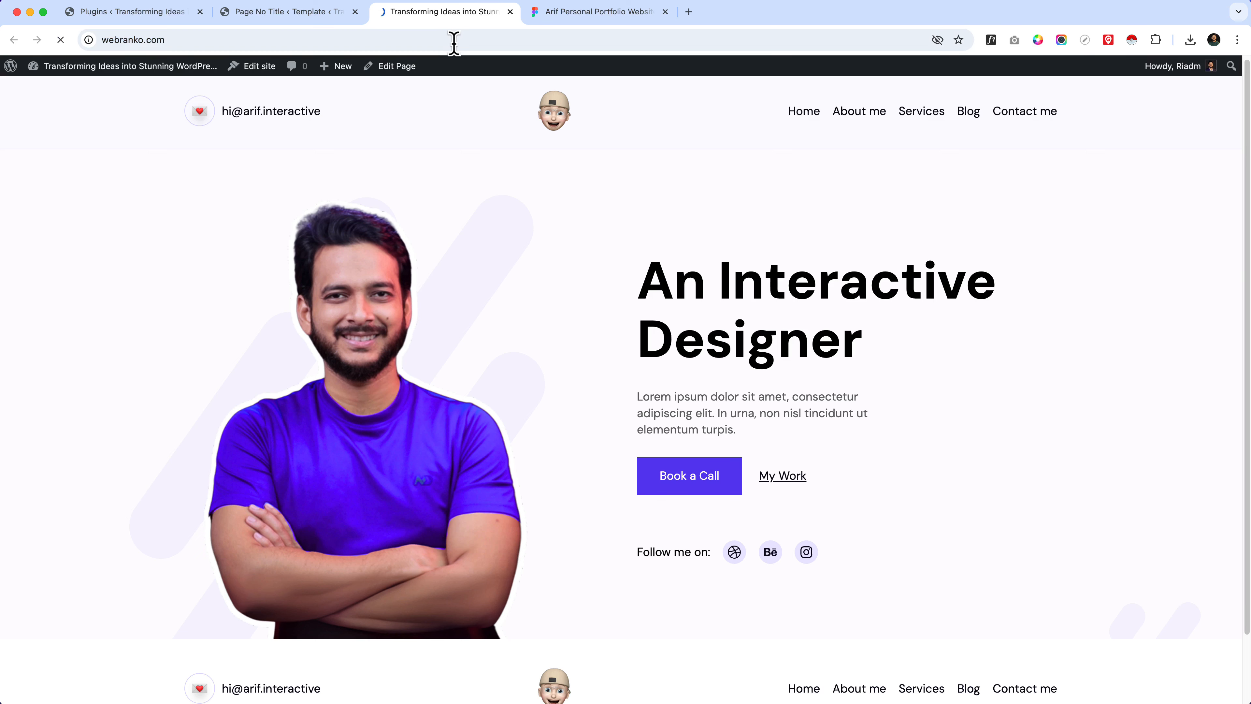
{"action": "scroll", "coordinate": [507, 286], "scroll_direction": "down", "scroll_amount": 3}
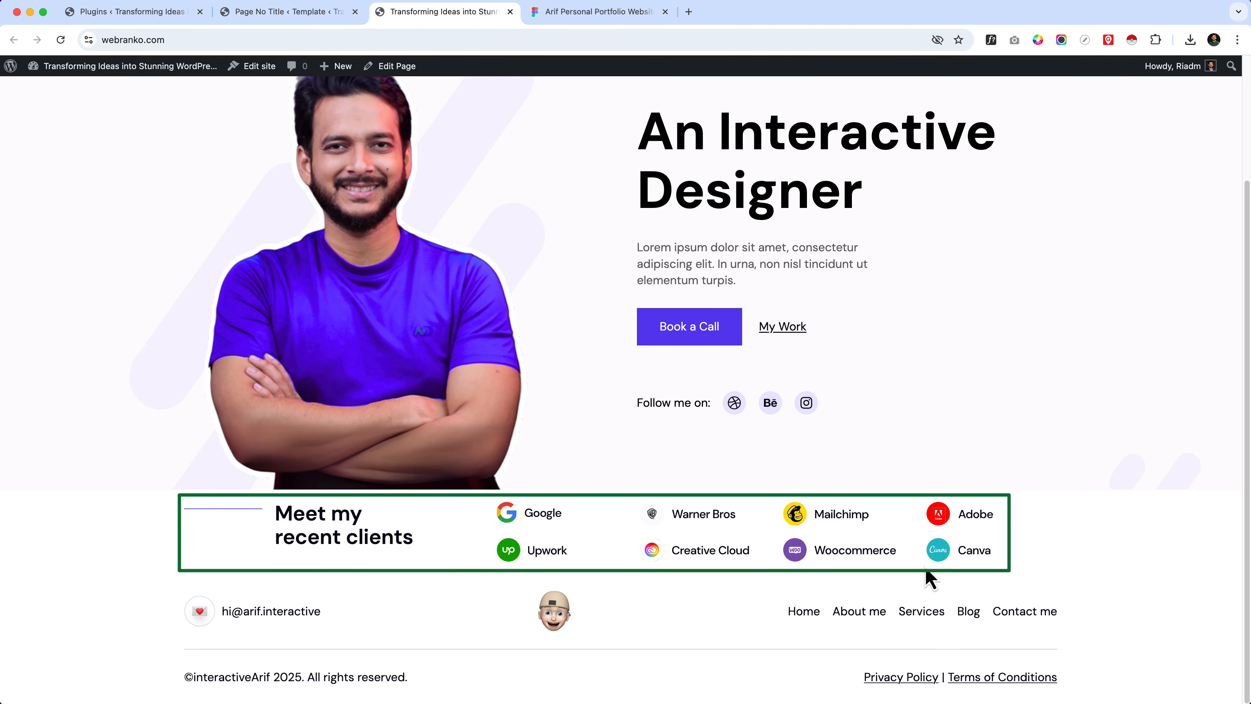
- Measure the spacing above and below the "Trusted company" group in the Figma design
{"action": "left_click", "coordinate": [542, 11]}
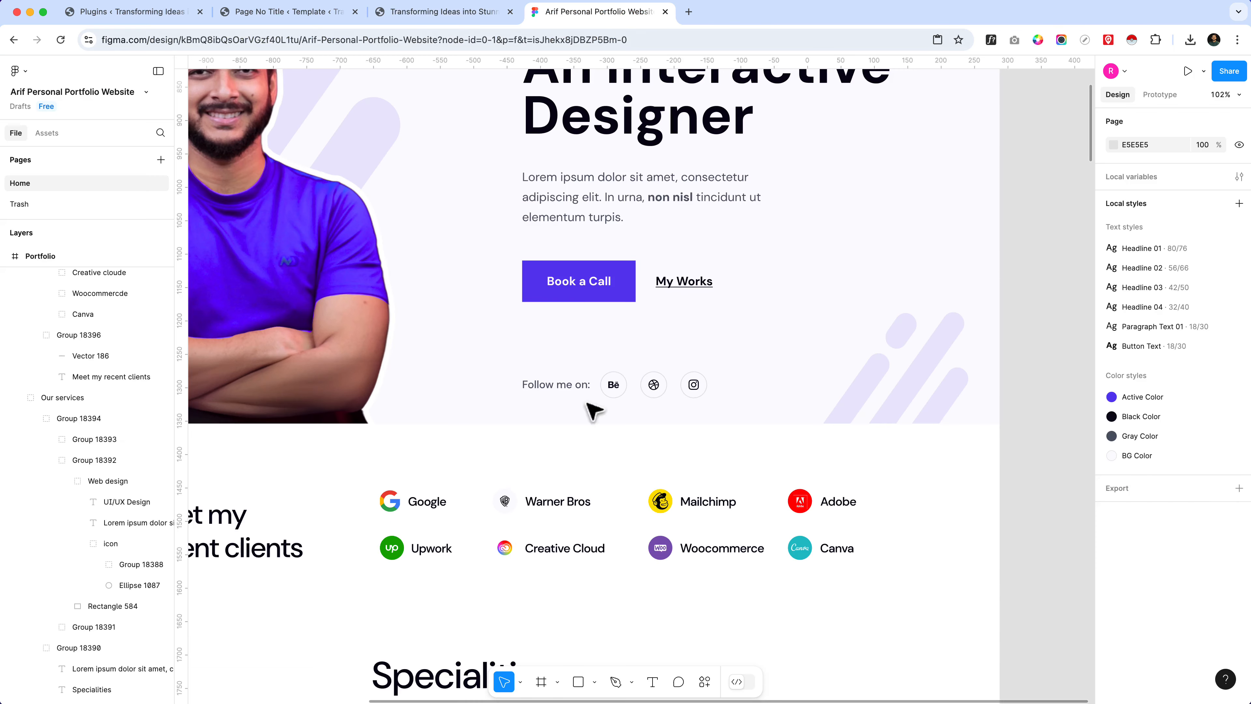
{"action": "scroll", "coordinate": [662, 503], "scroll_direction": "down", "scroll_amount": 3}
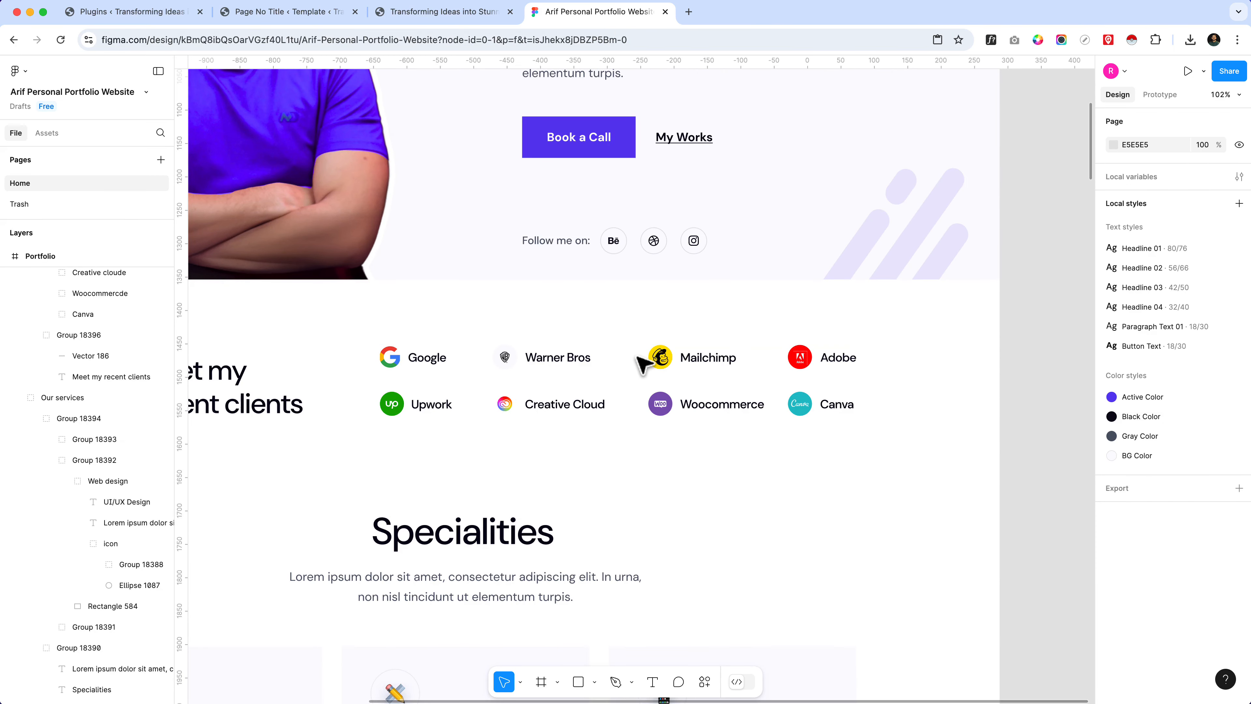
{"action": "left_click", "coordinate": [646, 368]}
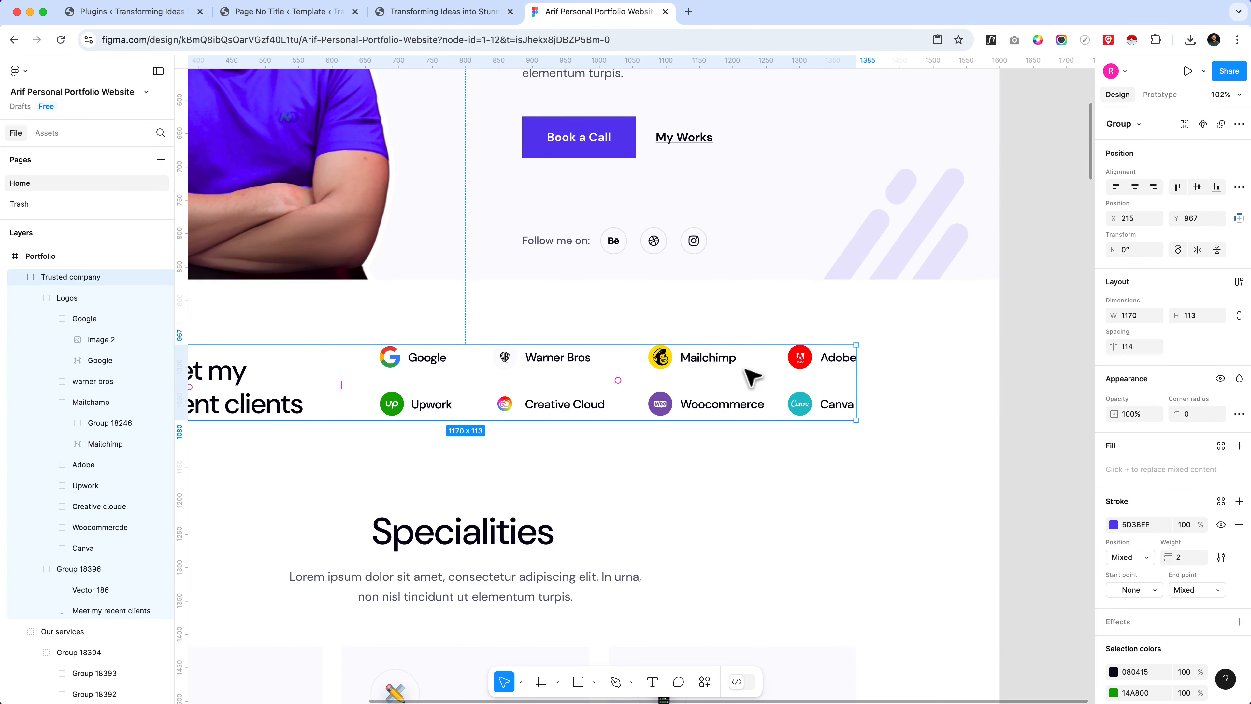
{"action": "scroll", "coordinate": [858, 425], "scroll_direction": "left", "scroll_amount": 5}
{"action": "scroll", "coordinate": [858, 425], "scroll_direction": "right", "scroll_amount": 5}
{"action": "scroll", "coordinate": [857, 424], "scroll_direction": "left", "scroll_amount": 3}
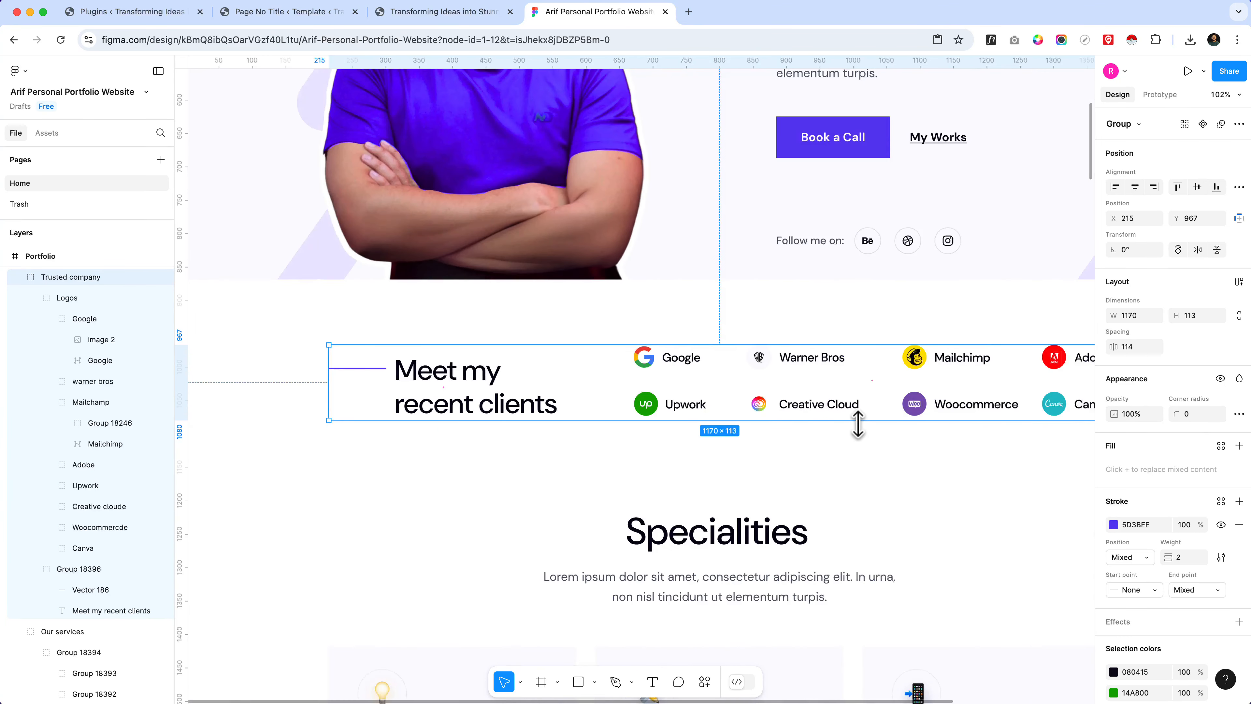
{"action": "scroll", "coordinate": [857, 425], "scroll_direction": "right", "scroll_amount": 3}
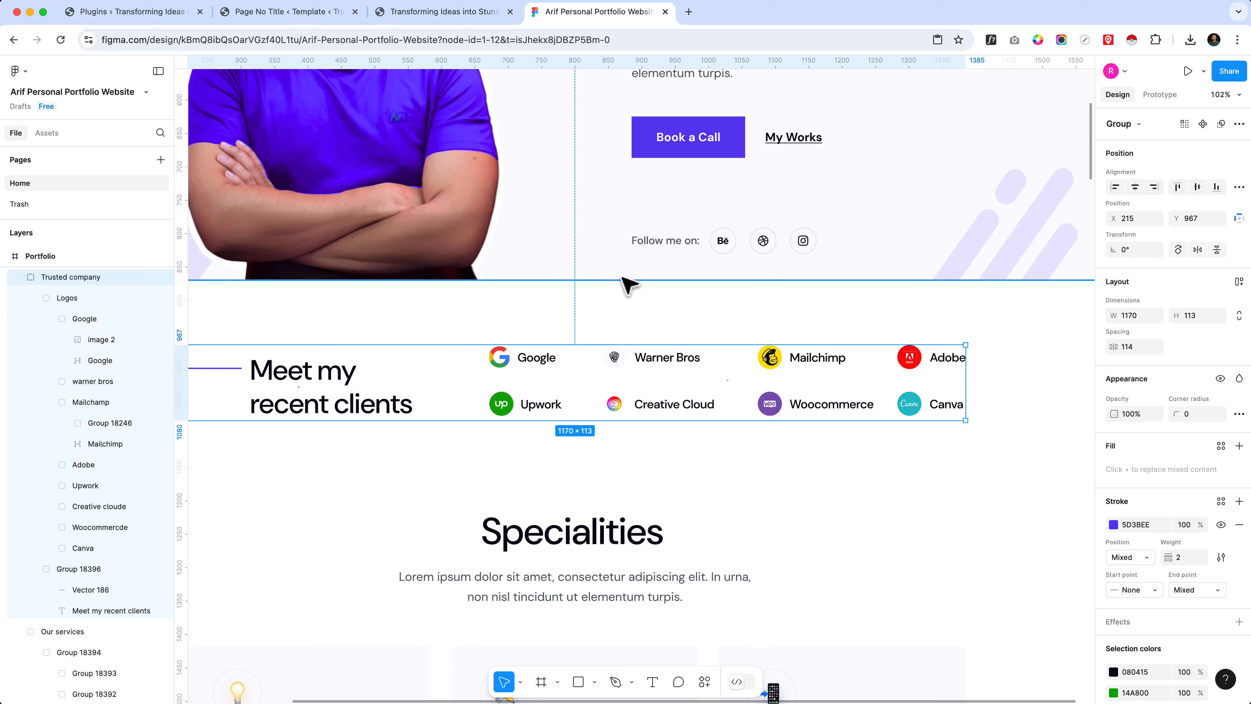
{"action": "key", "text": "alt"}
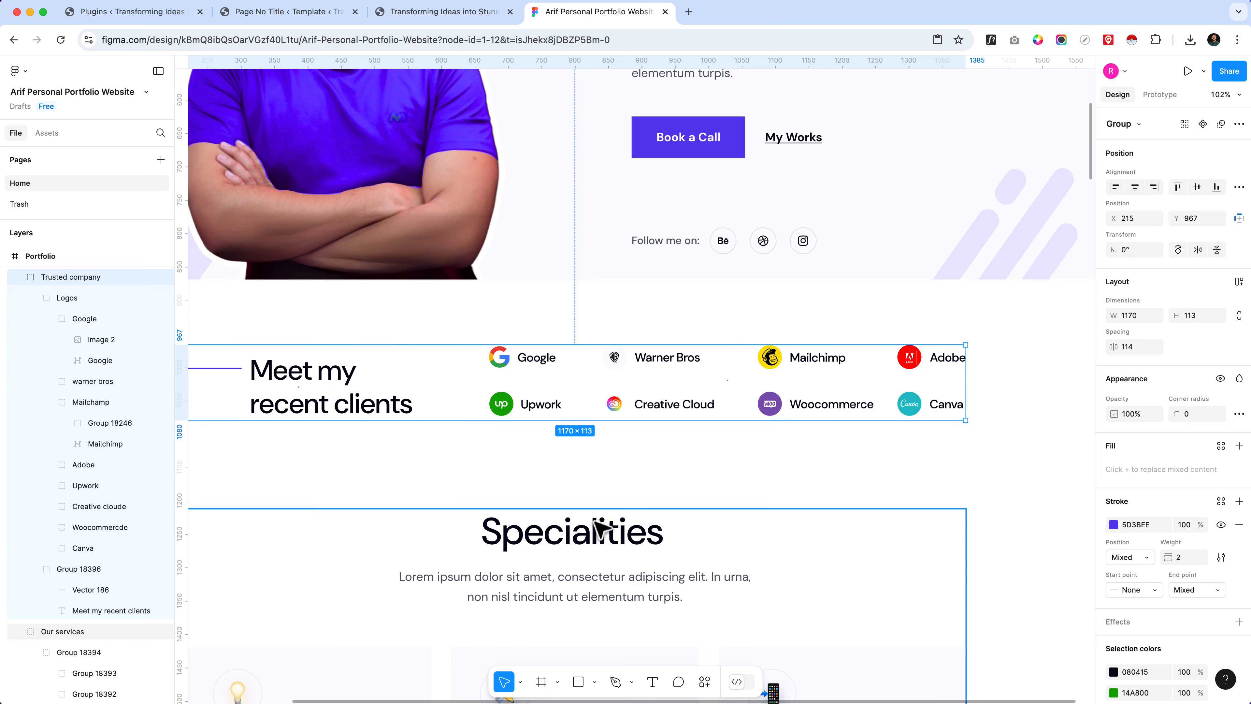
{"action": "key", "text": "alt"}
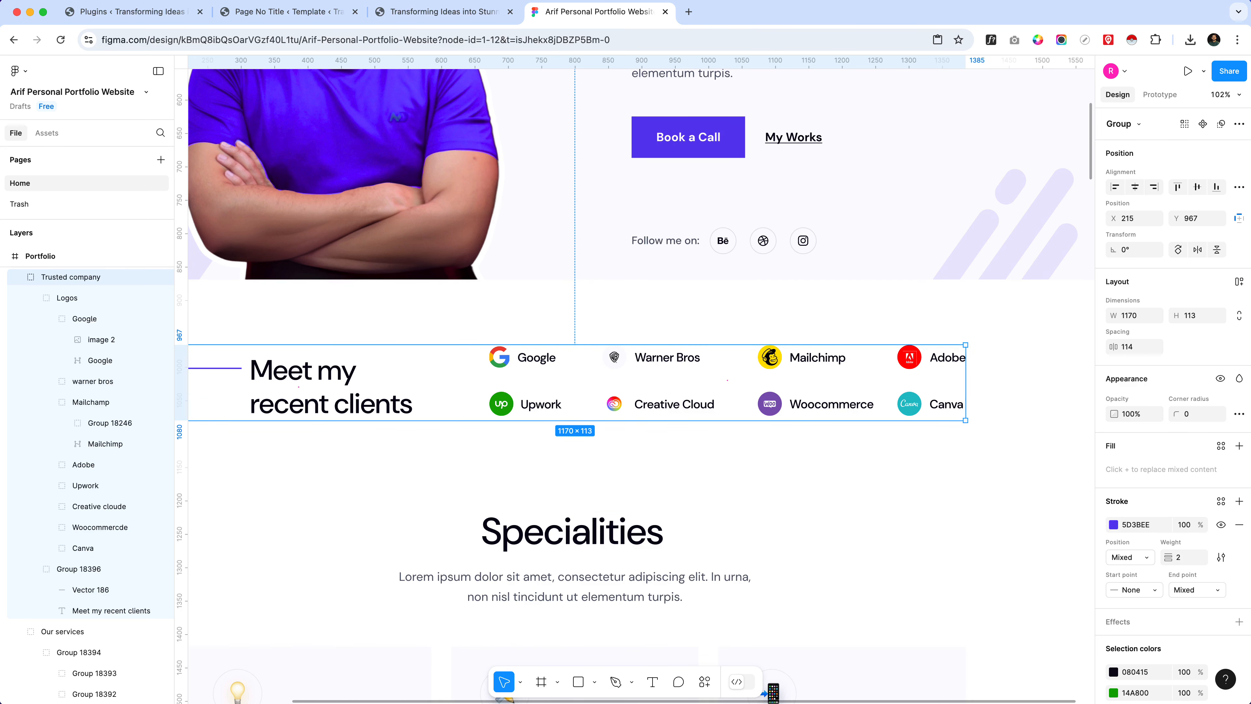
- In the WordPress site editor, set the clients section Group's top and bottom padding to 100 px and save the page
{"action": "left_click", "coordinate": [288, 12]}
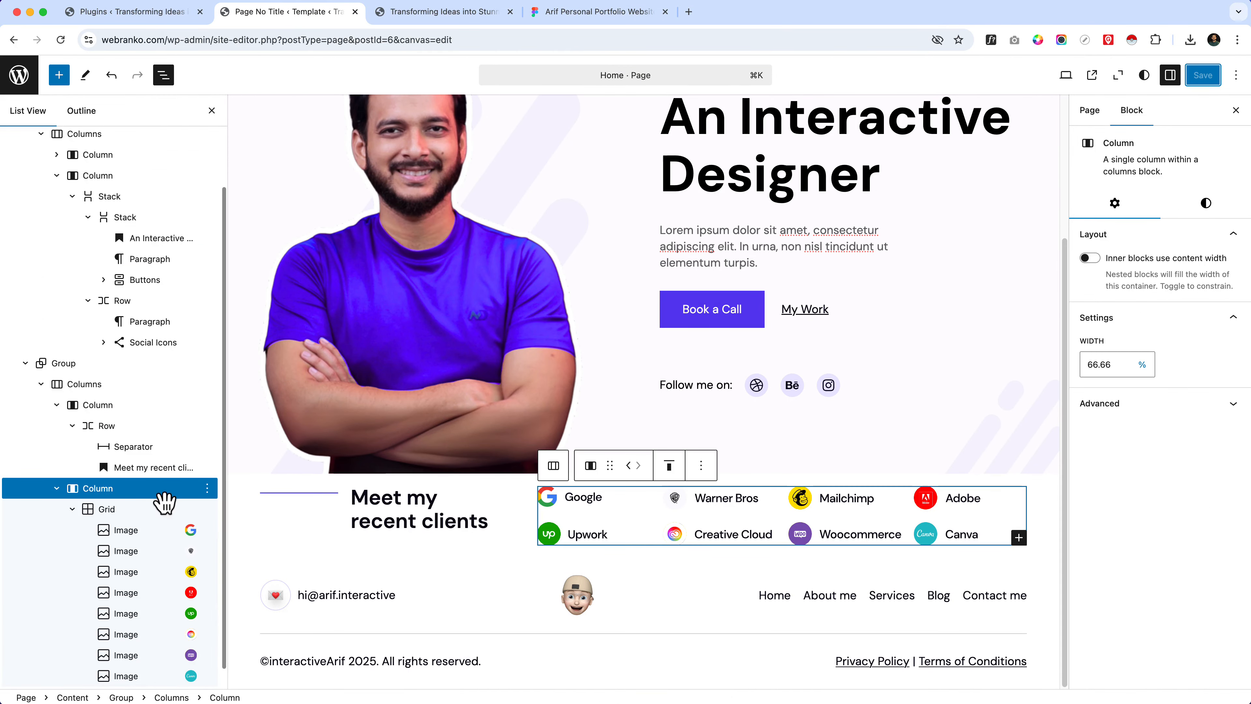
{"action": "left_click", "coordinate": [88, 364]}
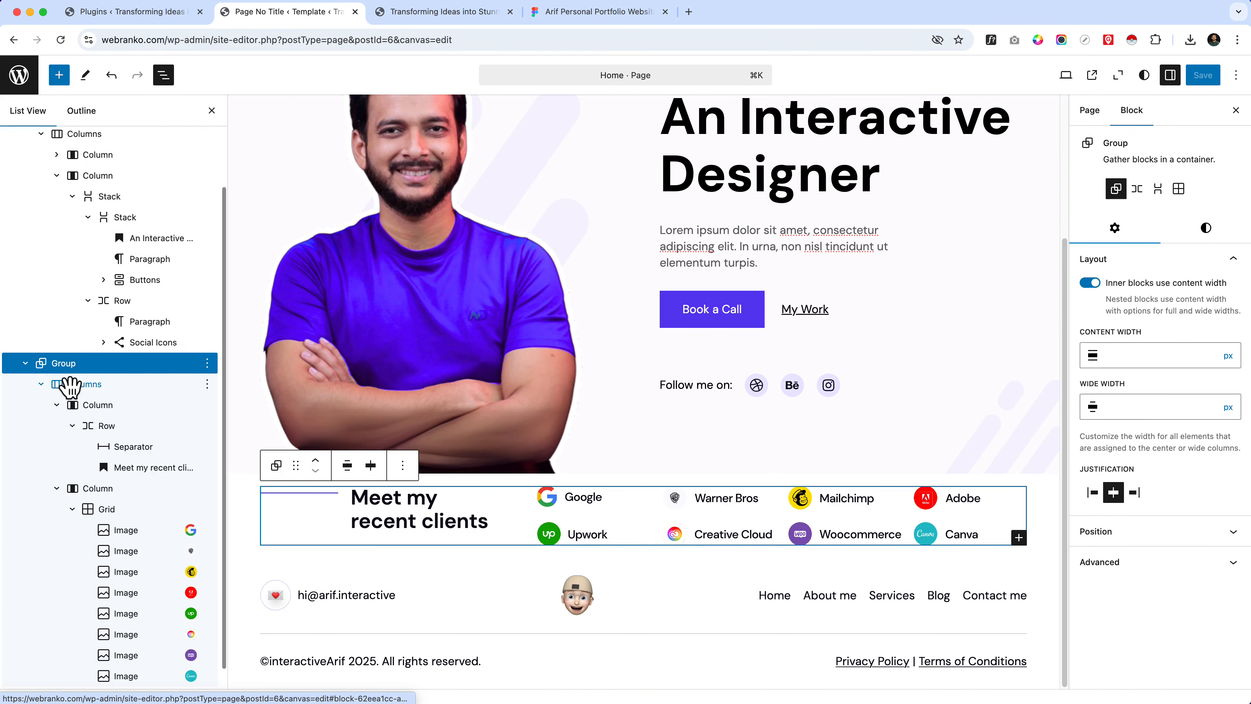
{"action": "left_click", "coordinate": [1206, 227]}
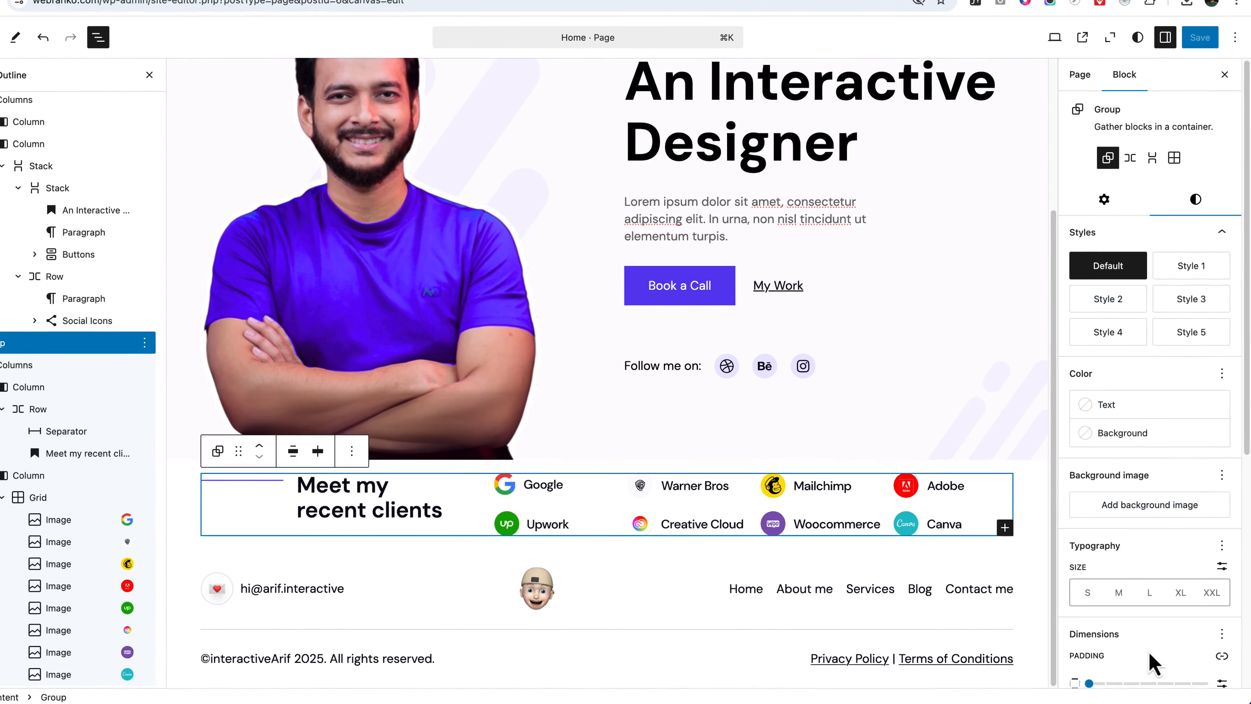
{"action": "scroll", "coordinate": [1168, 641], "scroll_direction": "down", "scroll_amount": 5}
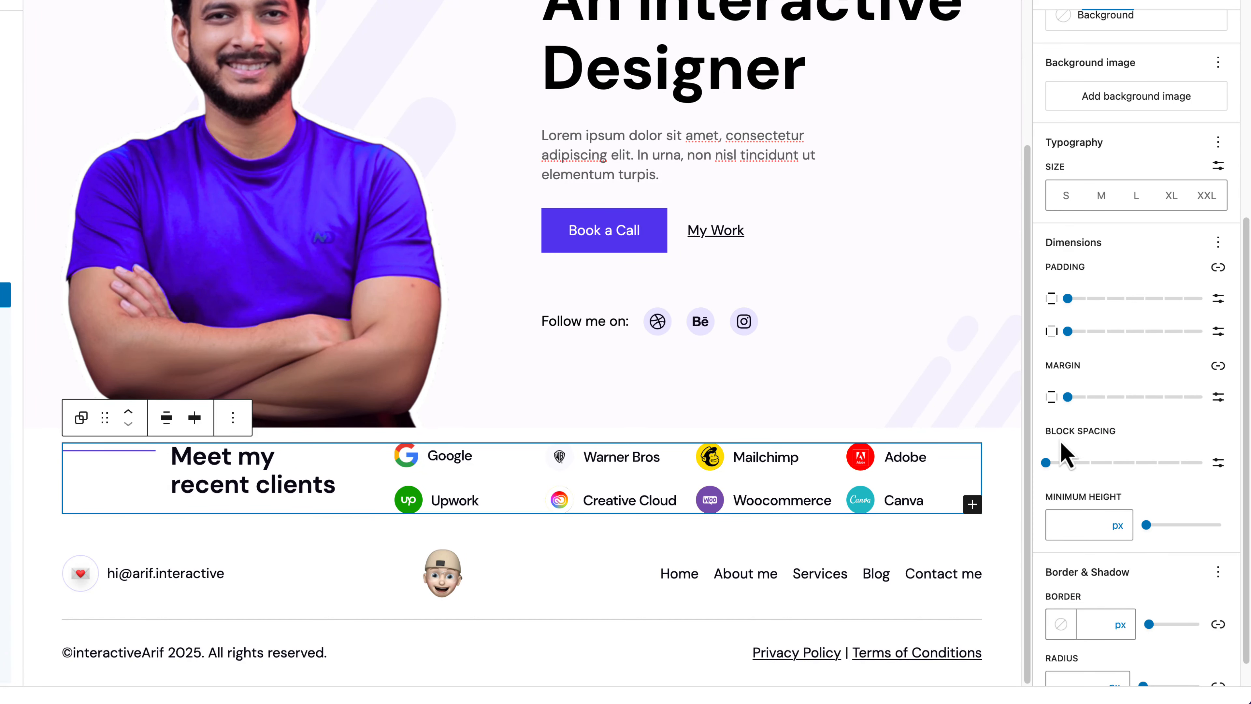
{"action": "left_click_drag", "start_coordinate": [1067, 397], "coordinate": [963, 397]}
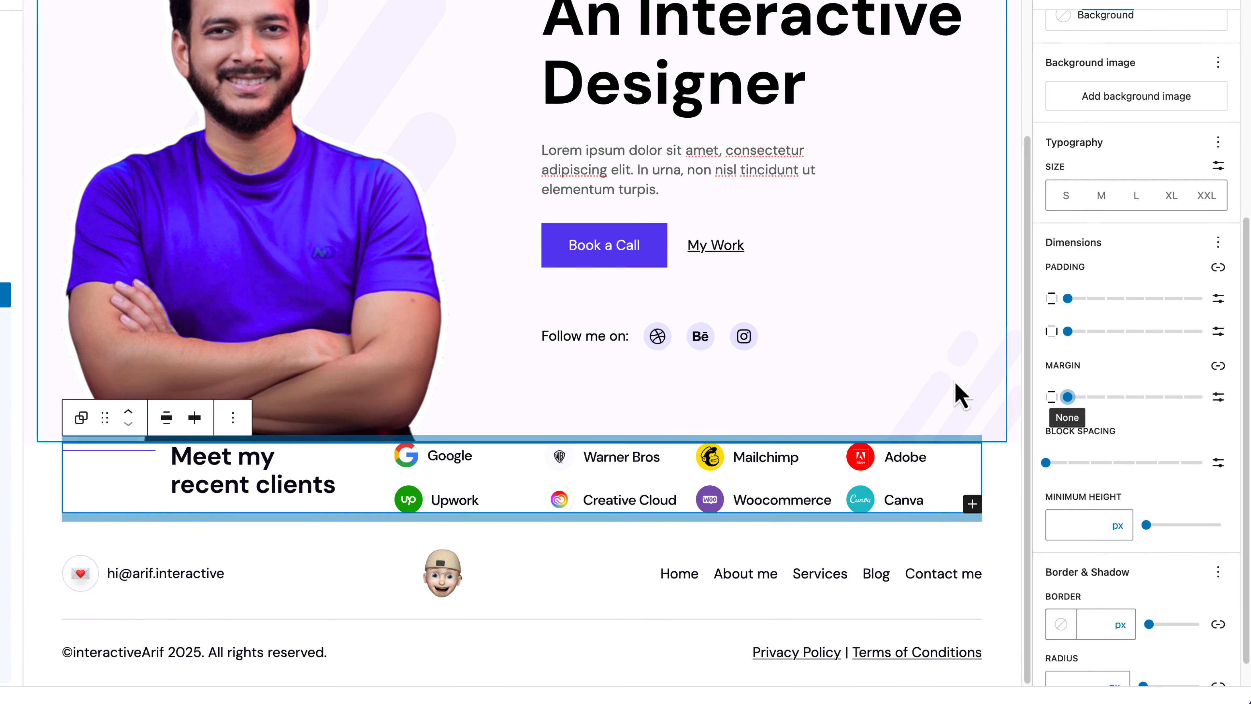
{"action": "left_click", "coordinate": [1218, 298]}
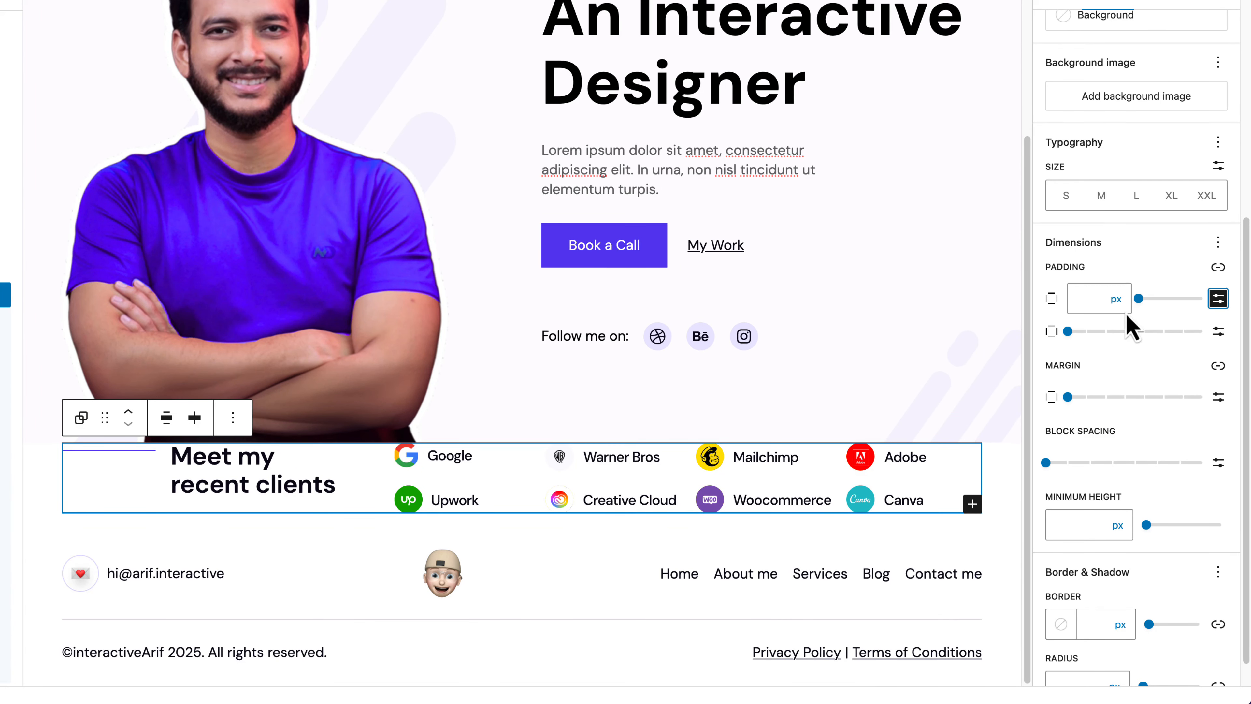
{"action": "left_click", "coordinate": [1093, 301]}
{"action": "type", "text": "100"}
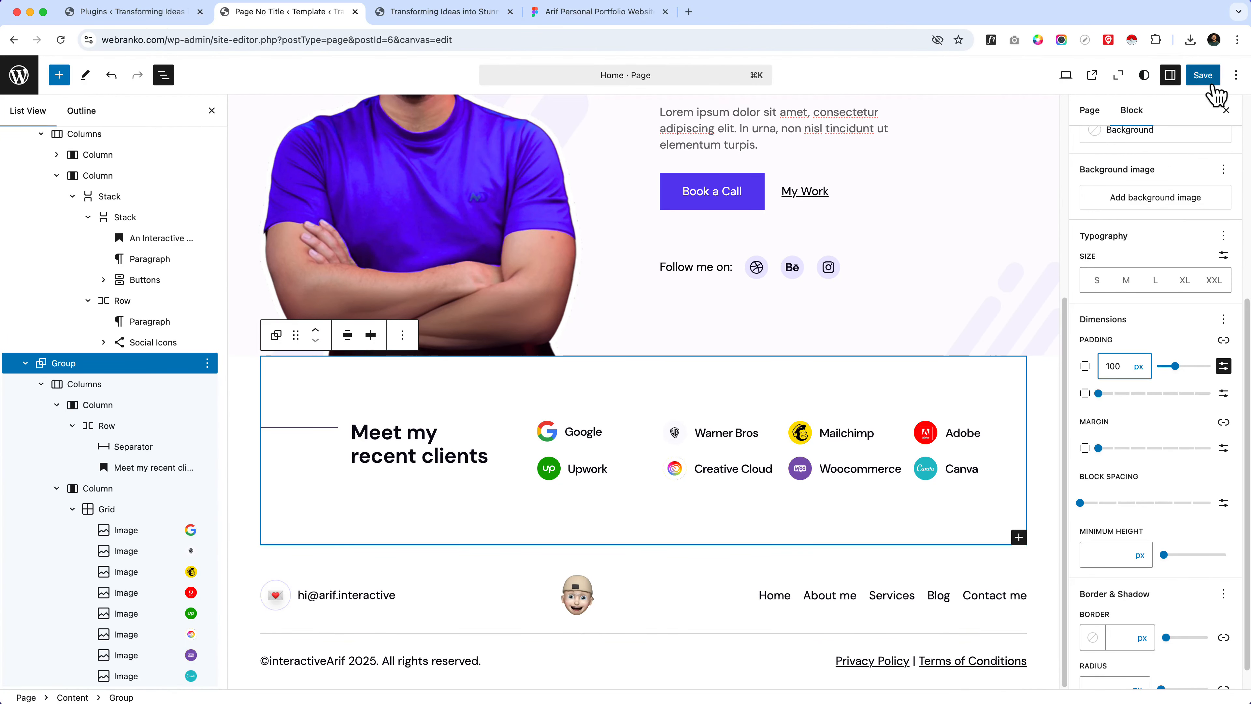
{"action": "left_click", "coordinate": [1211, 84]}
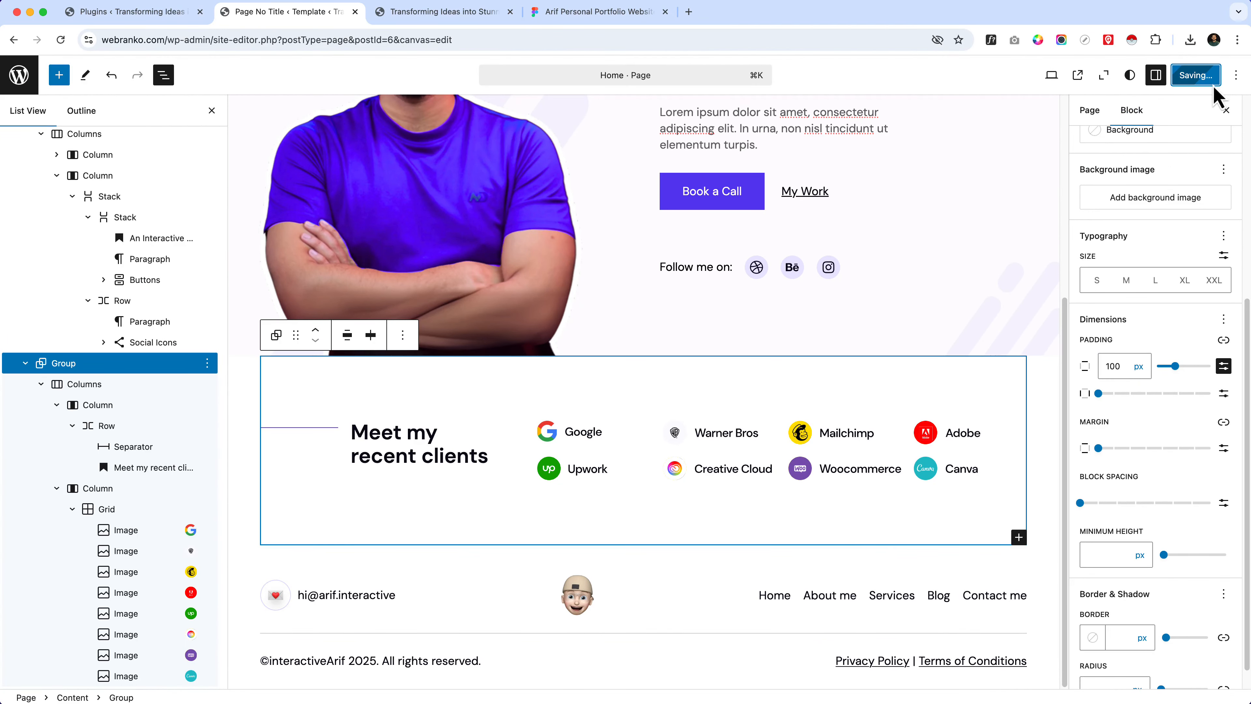
- Reload the live homepage and compare the clients section's spacing and logo rows with the Figma design
{"action": "left_click", "coordinate": [438, 12]}
{"action": "left_click", "coordinate": [441, 42]}
{"action": "key", "text": "Return"}
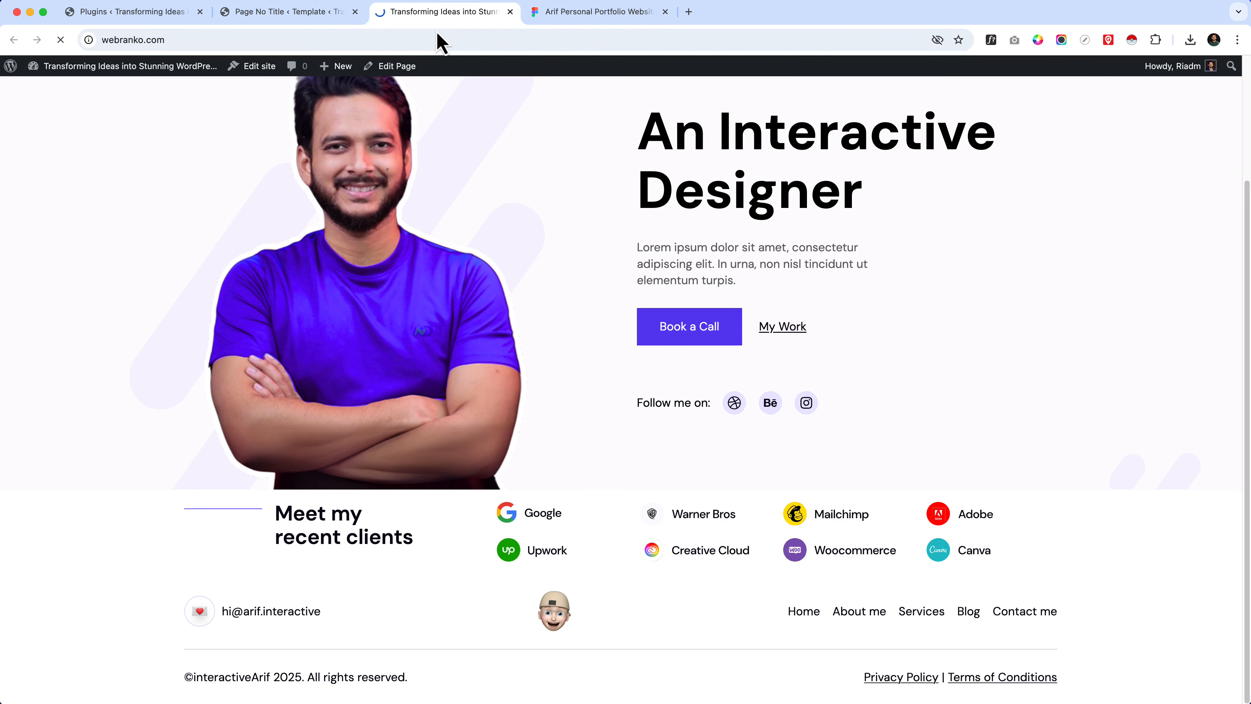
{"action": "scroll", "coordinate": [545, 517], "scroll_direction": "down", "scroll_amount": 1}
{"action": "scroll", "coordinate": [542, 518], "scroll_direction": "up", "scroll_amount": 3}
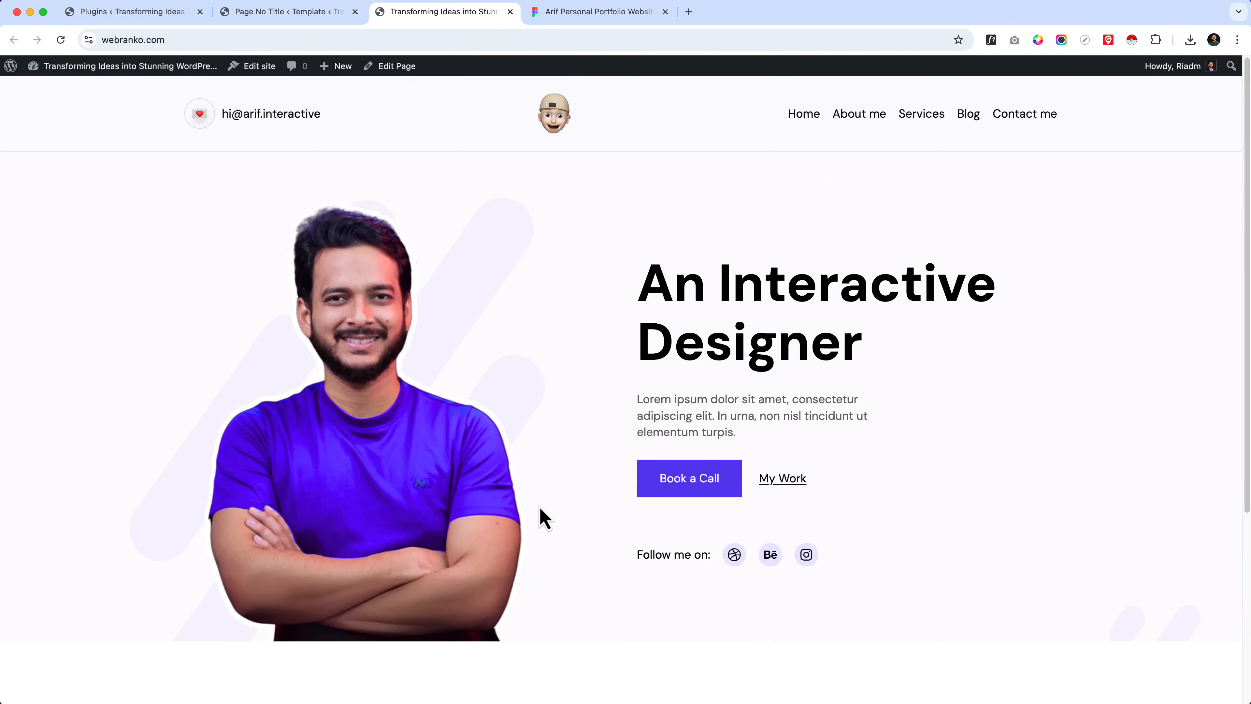
{"action": "scroll", "coordinate": [541, 518], "scroll_direction": "down", "scroll_amount": 5}
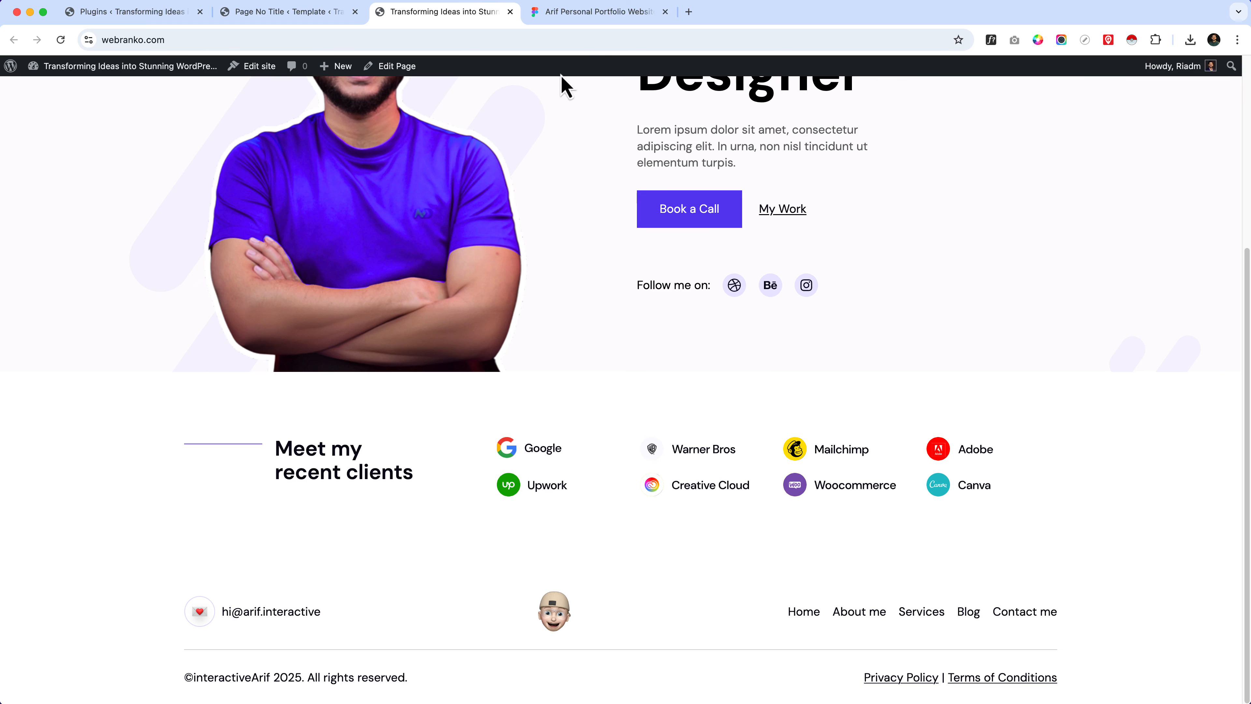
{"action": "left_click", "coordinate": [593, 13]}
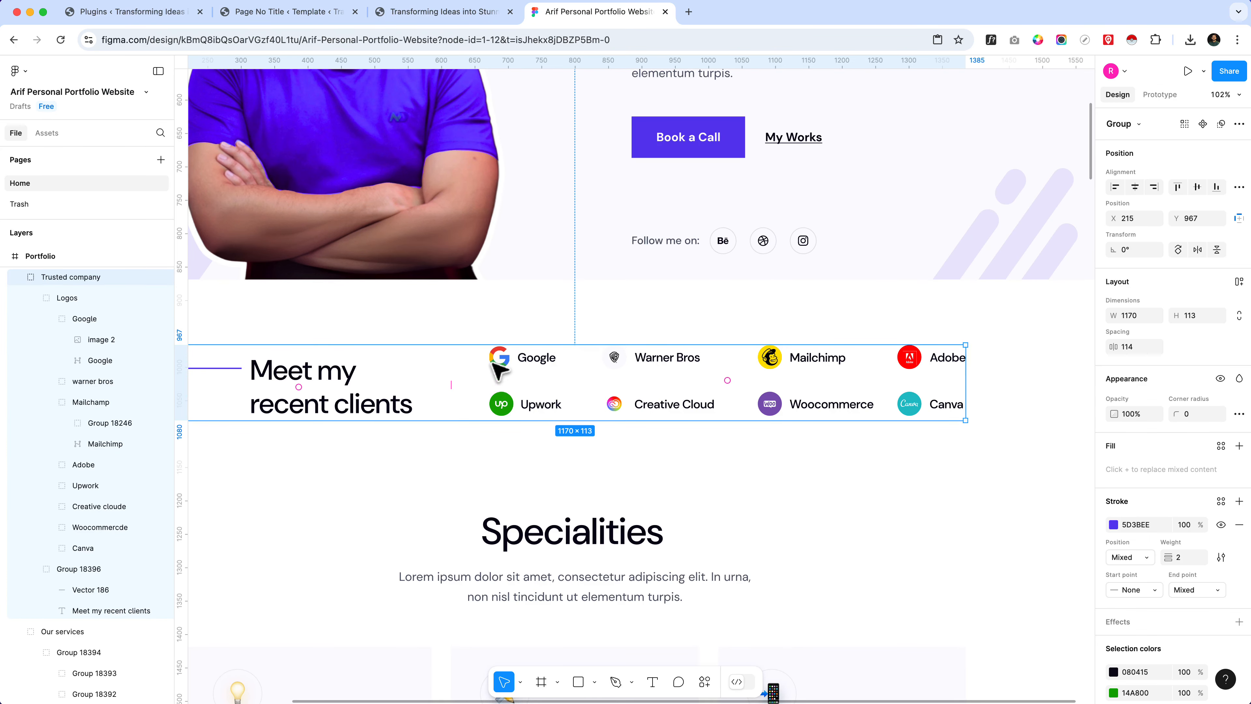
{"action": "left_click", "coordinate": [444, 12]}
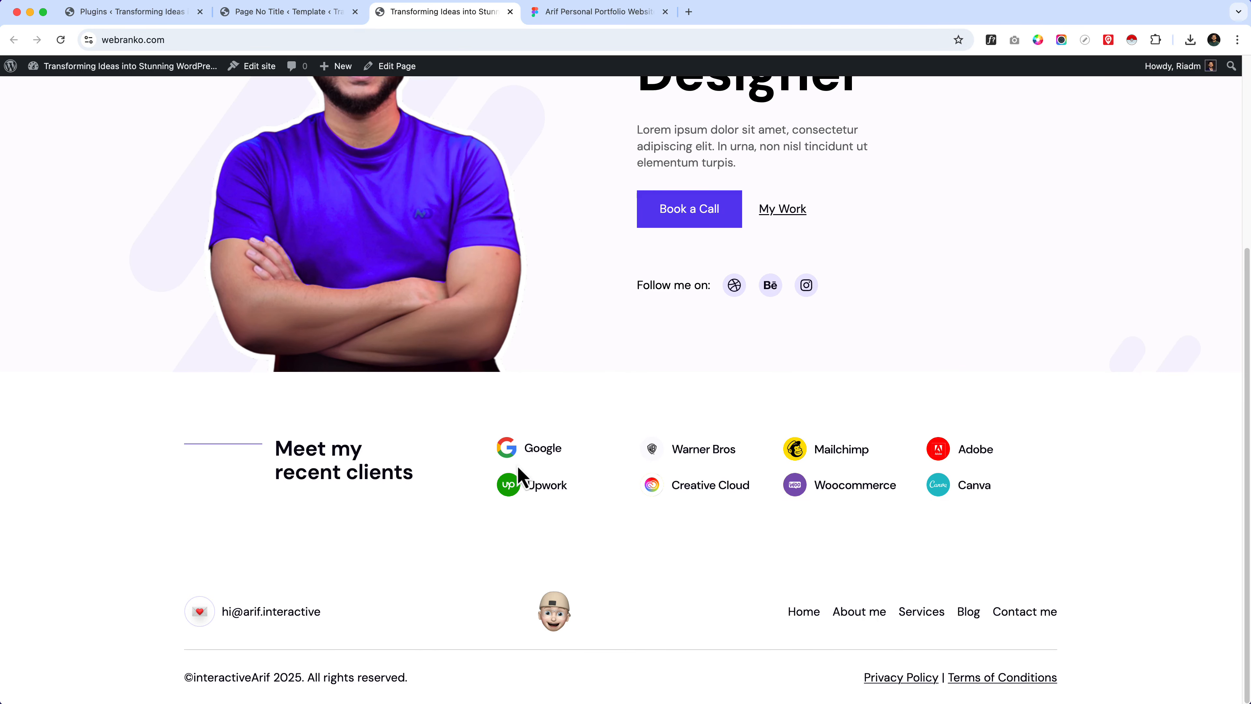
- Back in the WordPress site editor, set the client logo Grid's block spacing to Small
{"action": "left_click", "coordinate": [291, 6]}
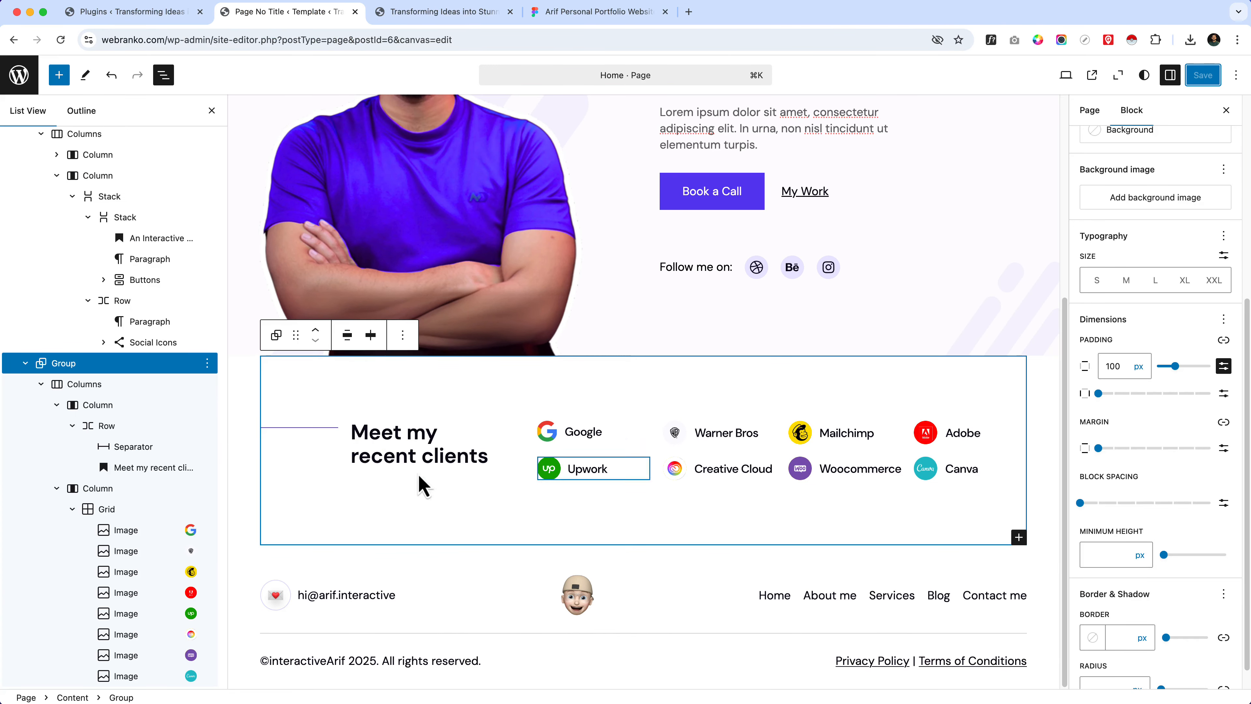
{"action": "left_click", "coordinate": [627, 437]}
{"action": "left_click", "coordinate": [103, 510]}
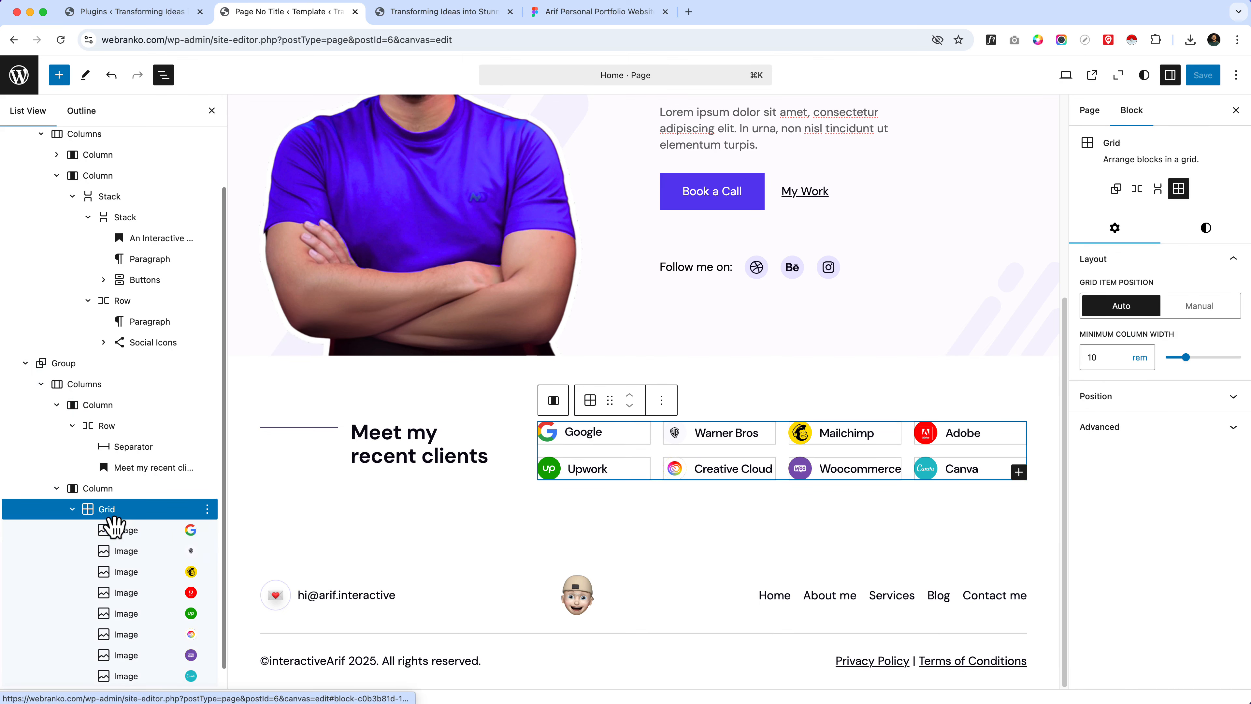
{"action": "left_click", "coordinate": [1206, 230]}
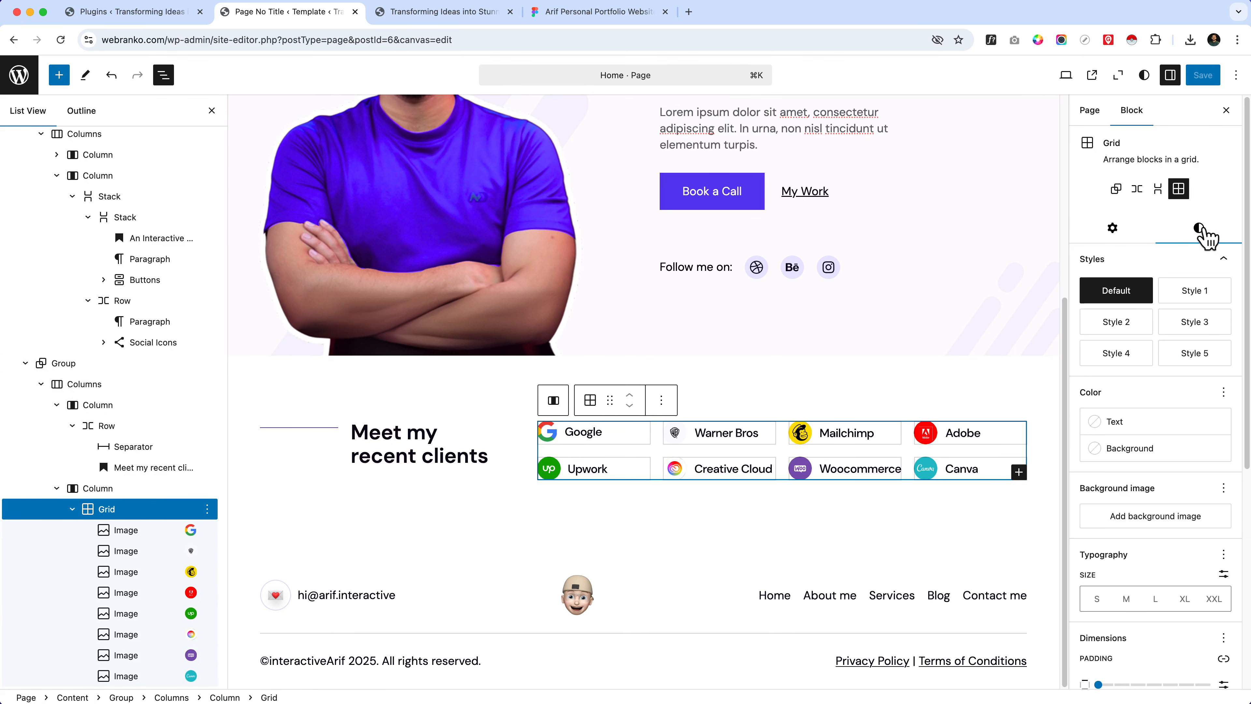
{"action": "scroll", "coordinate": [1140, 661], "scroll_direction": "down", "scroll_amount": 3}
{"action": "scroll", "coordinate": [1134, 646], "scroll_direction": "down", "scroll_amount": 1}
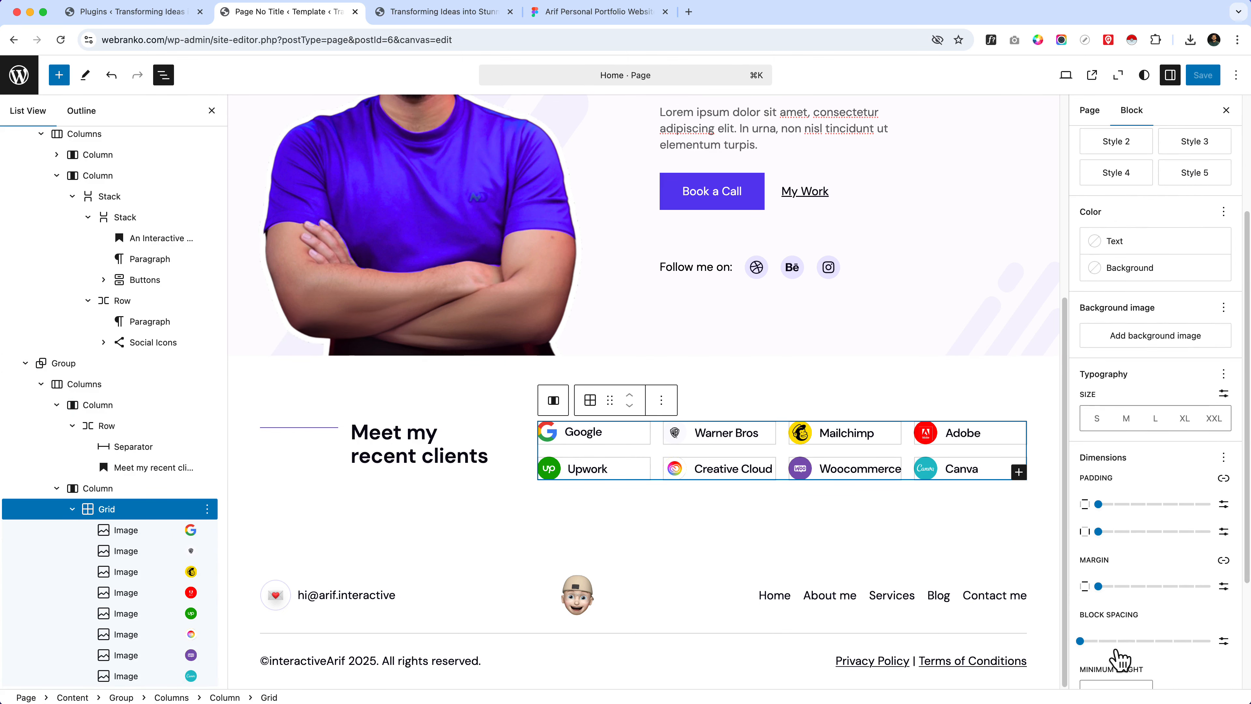
{"action": "left_click", "coordinate": [1136, 641]}
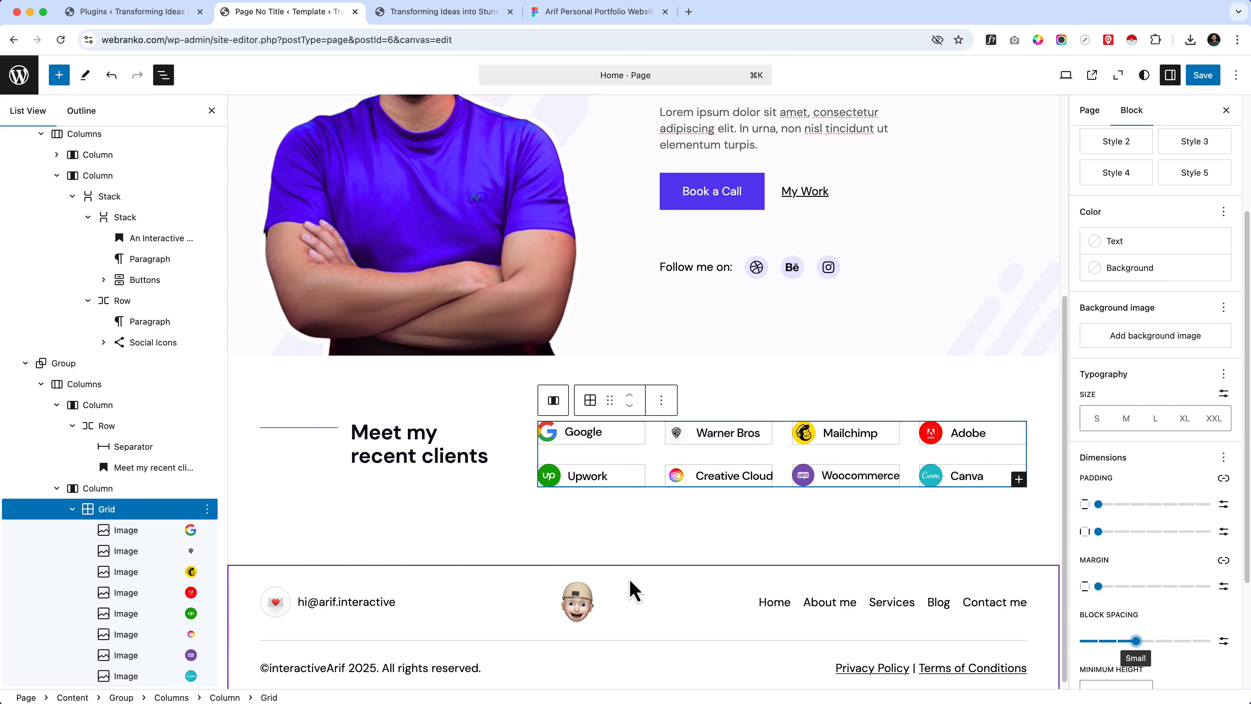
{"action": "left_click", "coordinate": [595, 540]}
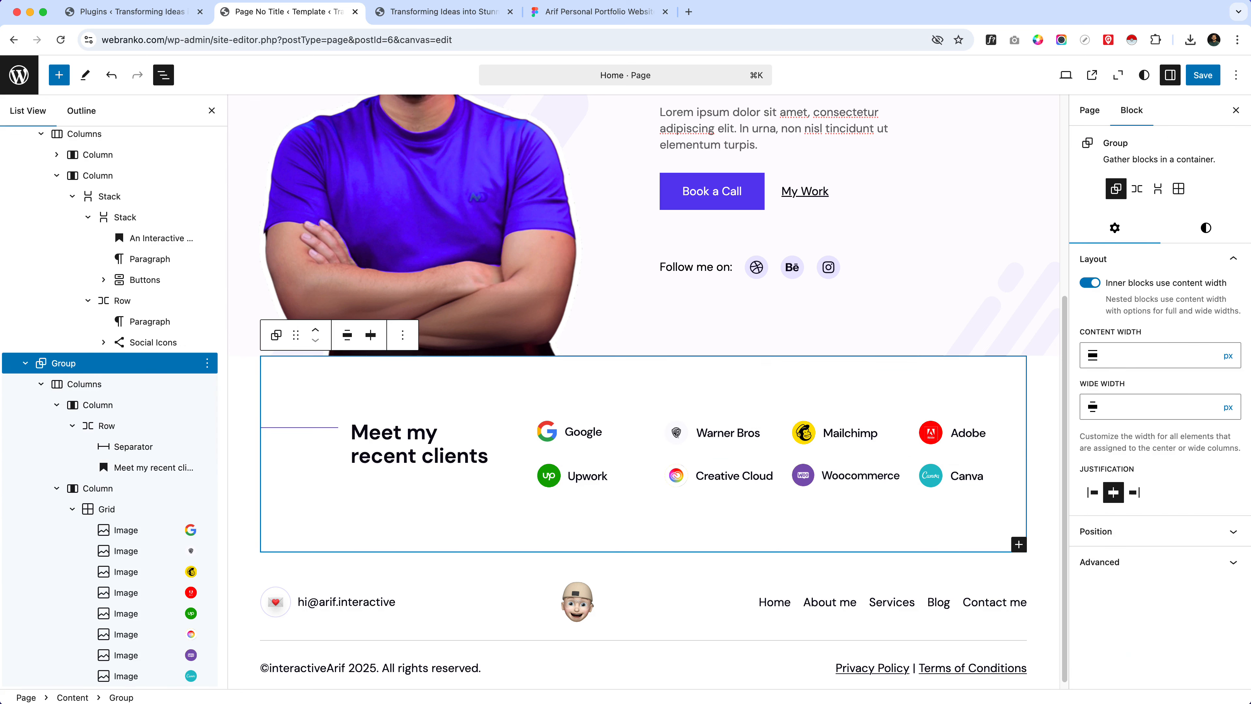
- Save the page and reload the live homepage to check the spacing between the client logos
{"action": "left_click", "coordinate": [1202, 75]}
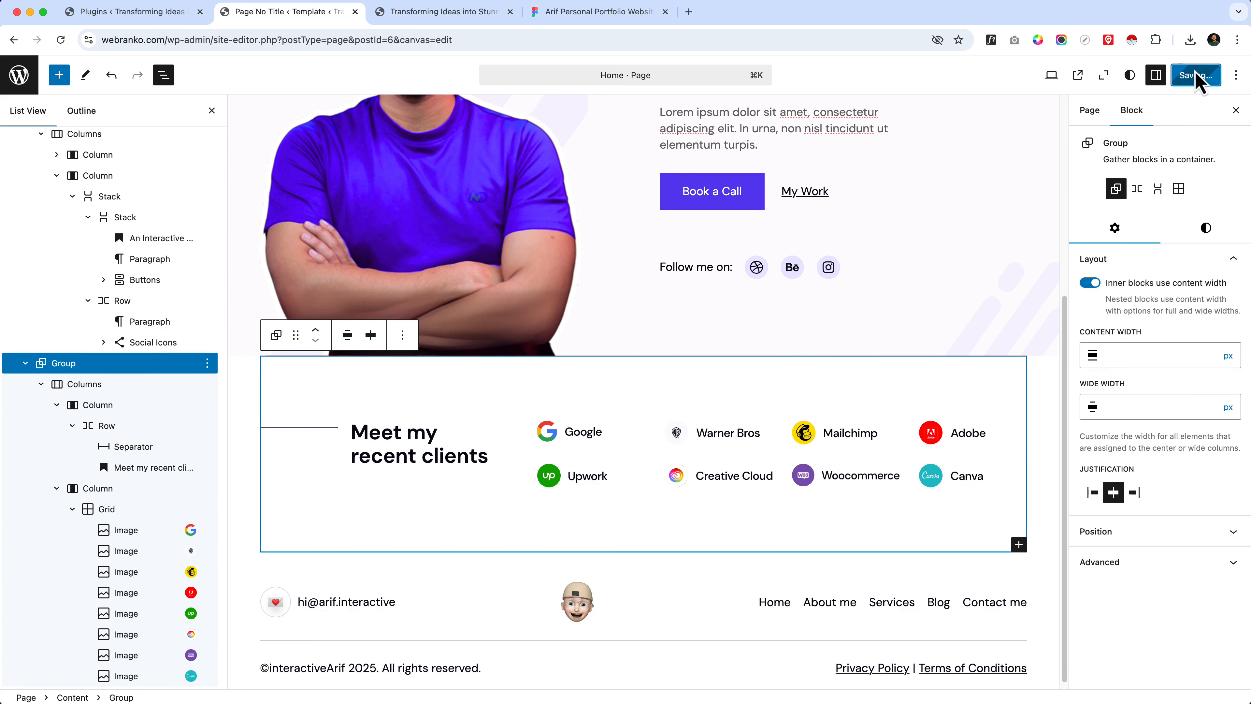
{"action": "left_click", "coordinate": [468, 13]}
{"action": "left_click", "coordinate": [468, 36]}
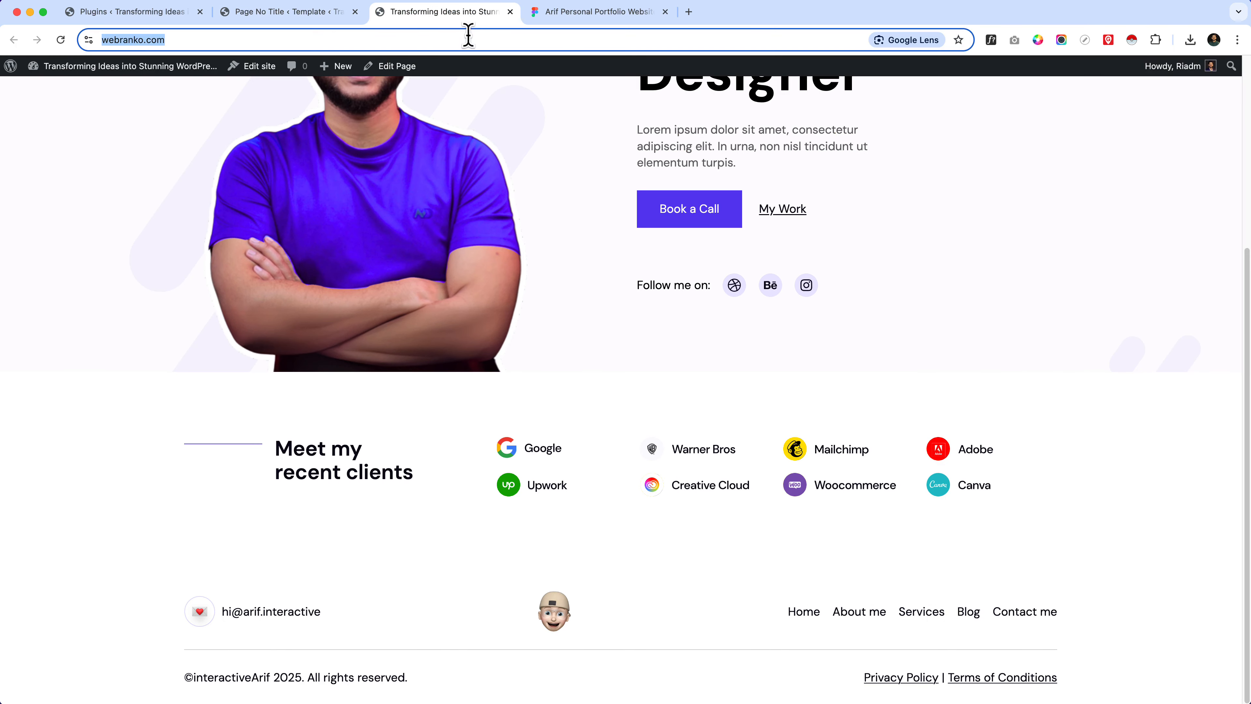
{"action": "key", "text": "Return"}
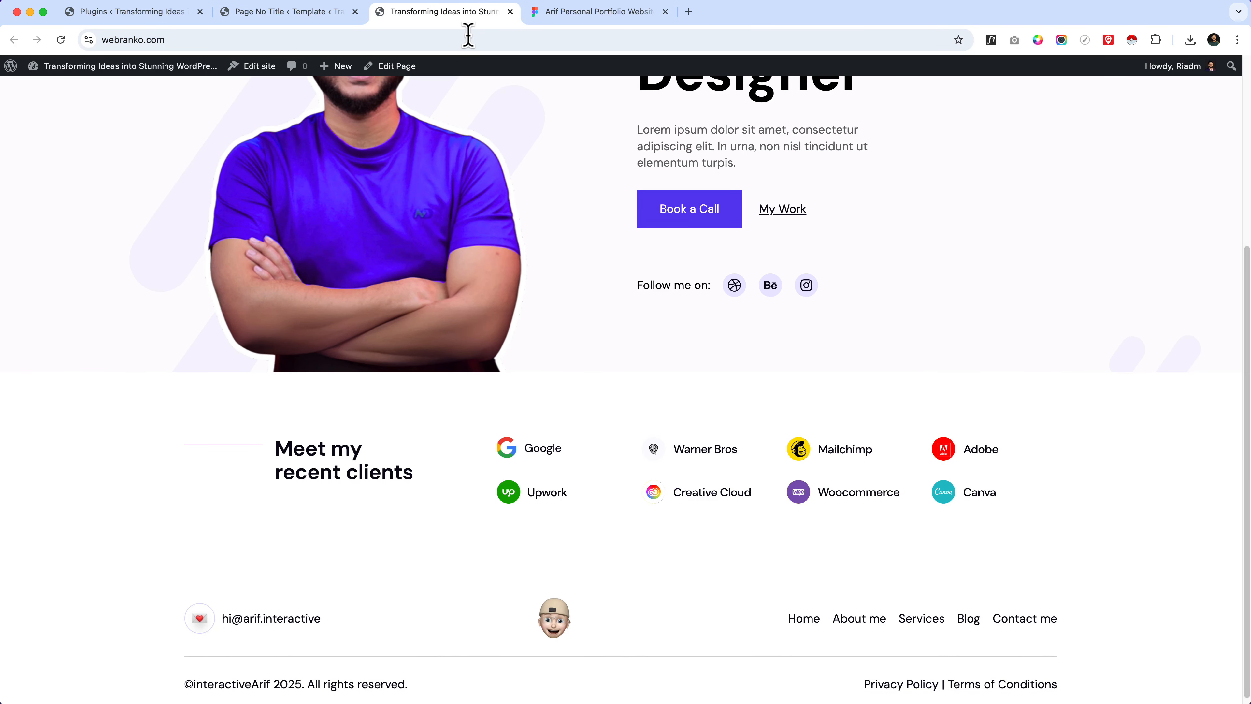